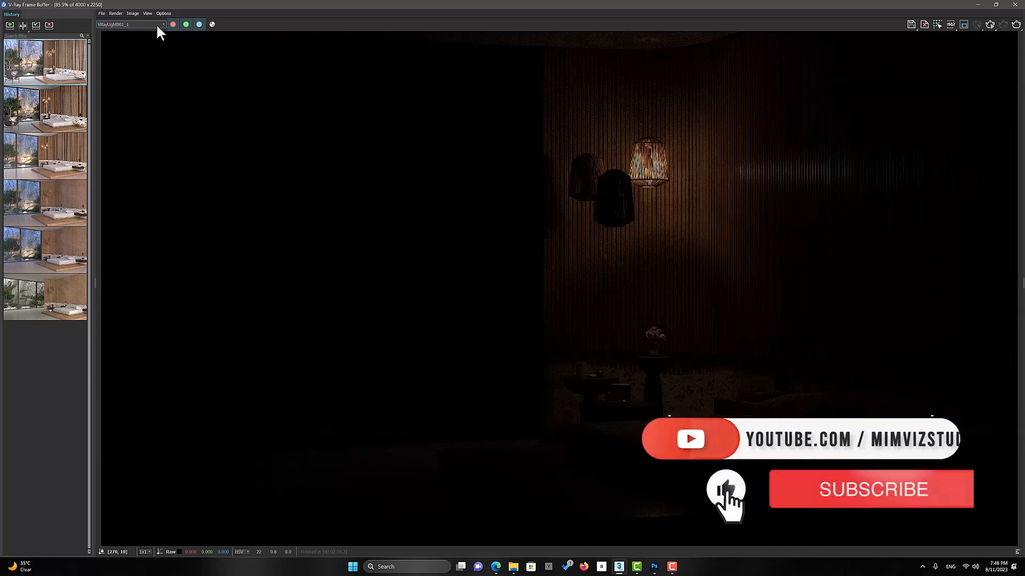
Cycle through the render elements one by one, from the individual light passes to VRayDenoiser, noiseLevel and worldNormals
{"action": "scroll", "coordinate": [156, 25], "scroll_direction": "down", "scroll_amount": 2}
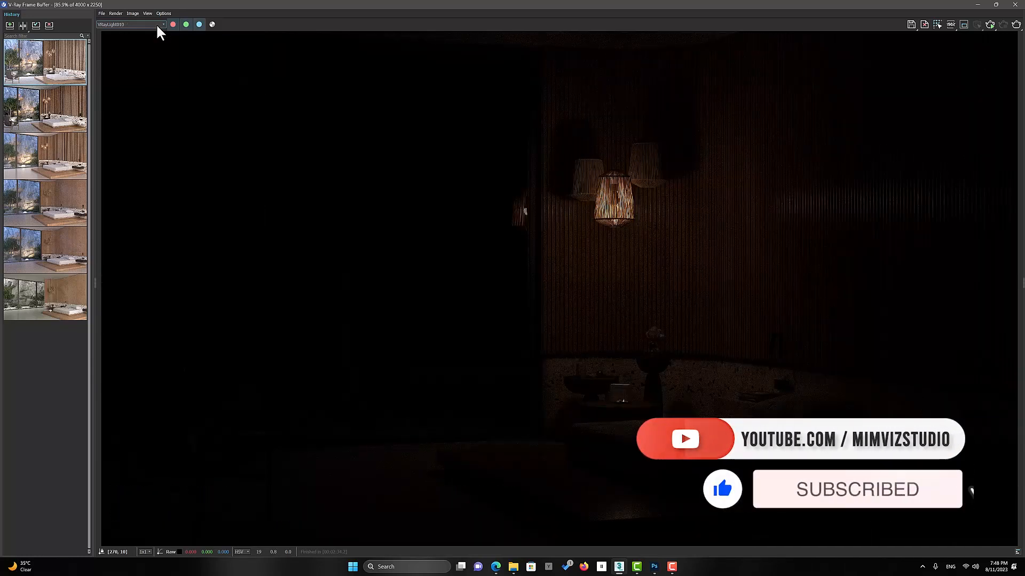
{"action": "scroll", "coordinate": [157, 26], "scroll_direction": "down", "scroll_amount": 2}
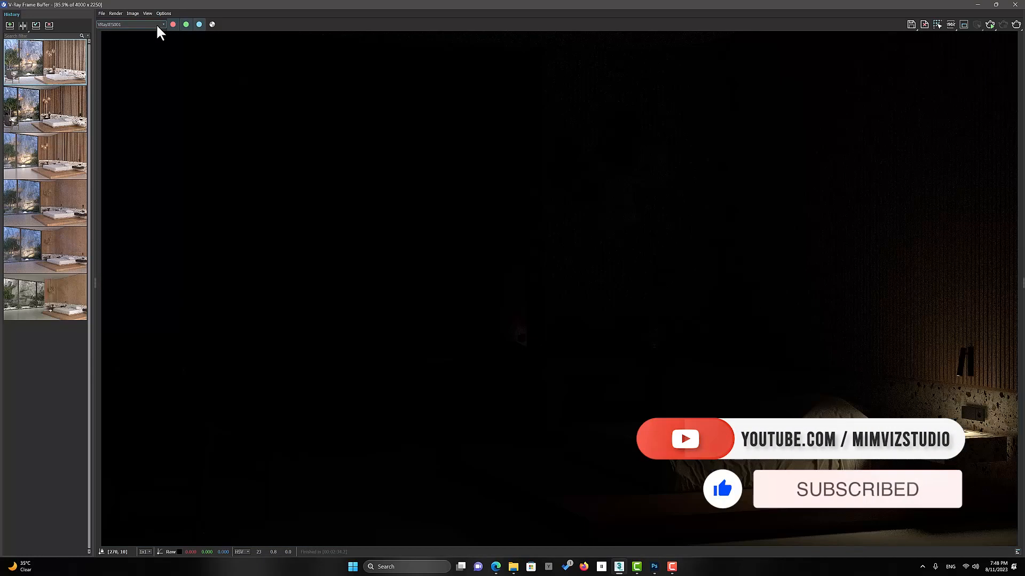
{"action": "scroll", "coordinate": [157, 25], "scroll_direction": "down", "scroll_amount": 2}
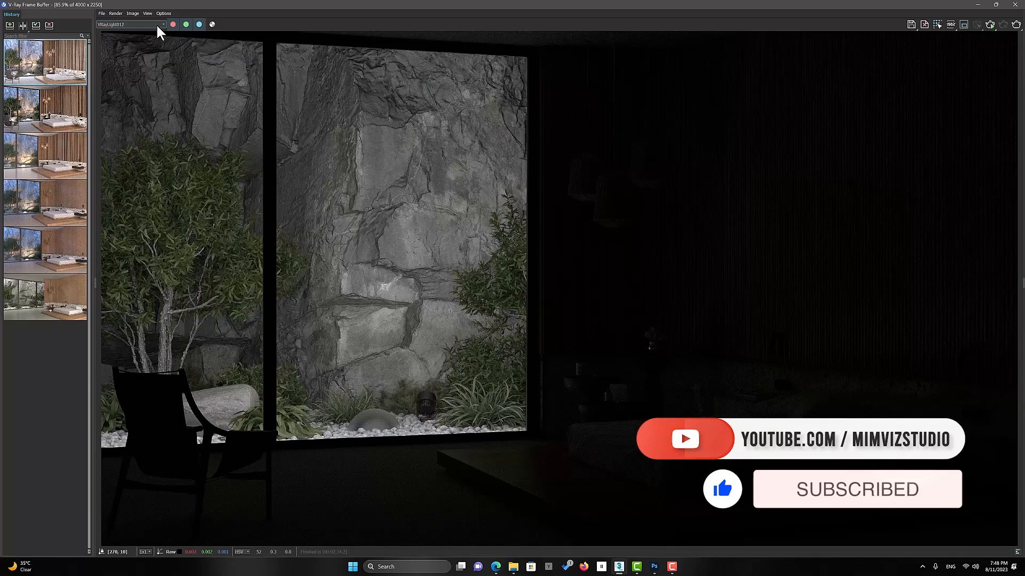
{"action": "scroll", "coordinate": [157, 25], "scroll_direction": "down", "scroll_amount": 2}
{"action": "scroll", "coordinate": [157, 25], "scroll_direction": "down", "scroll_amount": 1}
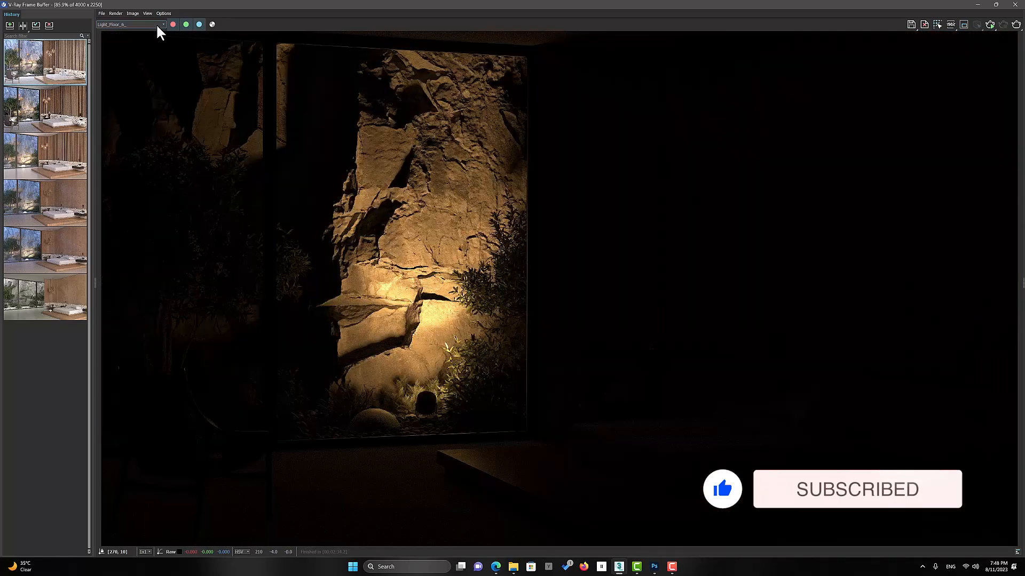
{"action": "scroll", "coordinate": [158, 25], "scroll_direction": "down", "scroll_amount": 1}
{"action": "scroll", "coordinate": [159, 31], "scroll_direction": "down", "scroll_amount": 1}
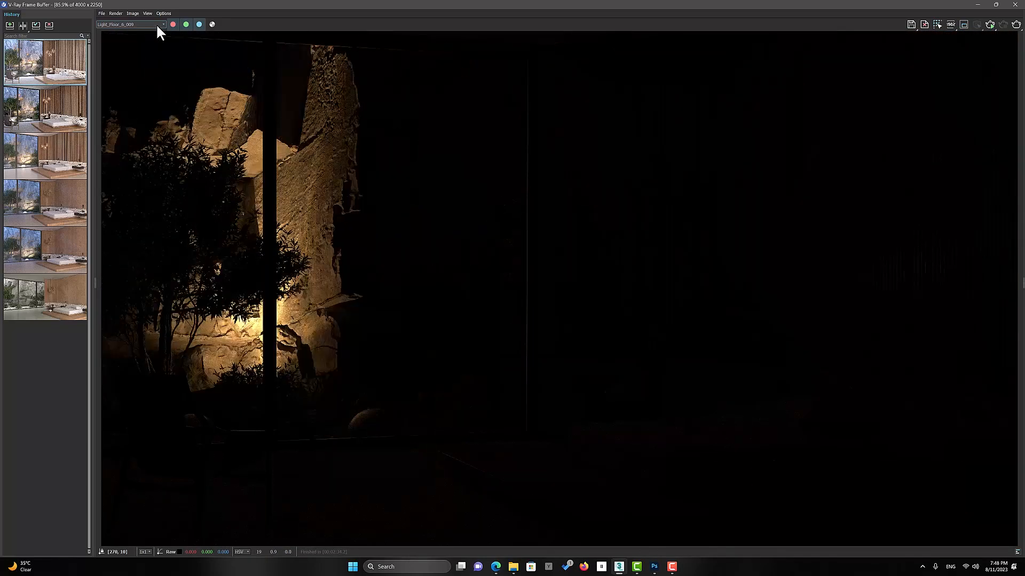
{"action": "scroll", "coordinate": [157, 26], "scroll_direction": "down", "scroll_amount": 1}
{"action": "scroll", "coordinate": [157, 26], "scroll_direction": "down", "scroll_amount": 2}
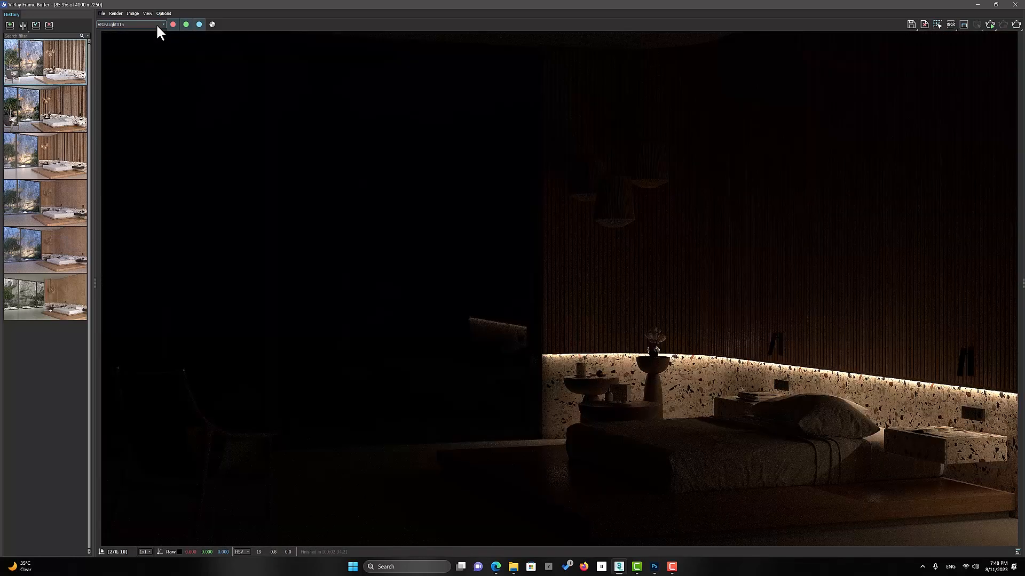
{"action": "scroll", "coordinate": [159, 33], "scroll_direction": "down", "scroll_amount": 1}
{"action": "scroll", "coordinate": [157, 25], "scroll_direction": "down", "scroll_amount": 3}
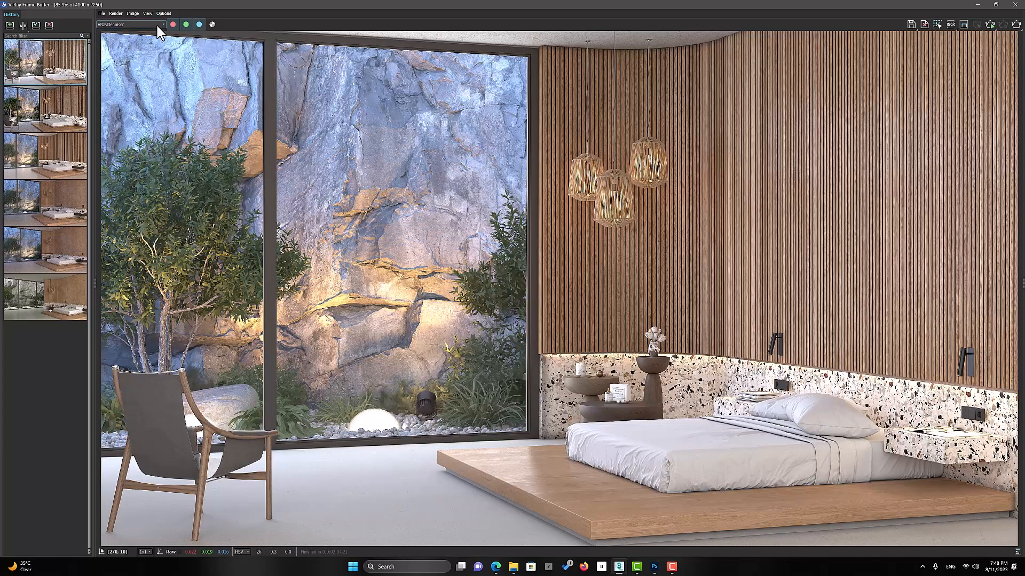
{"action": "scroll", "coordinate": [157, 26], "scroll_direction": "down", "scroll_amount": 1}
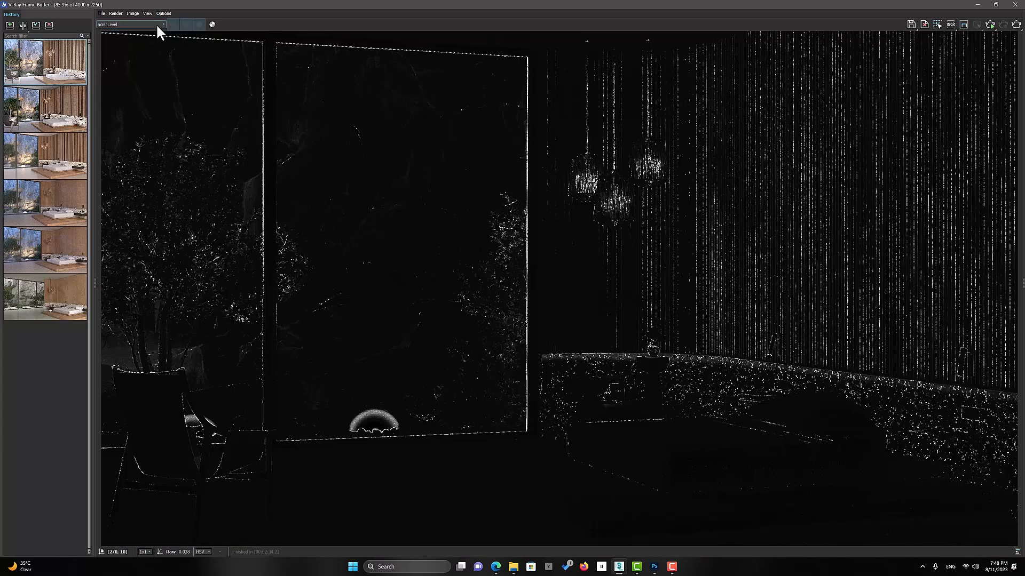
{"action": "scroll", "coordinate": [157, 26], "scroll_direction": "down", "scroll_amount": 4}
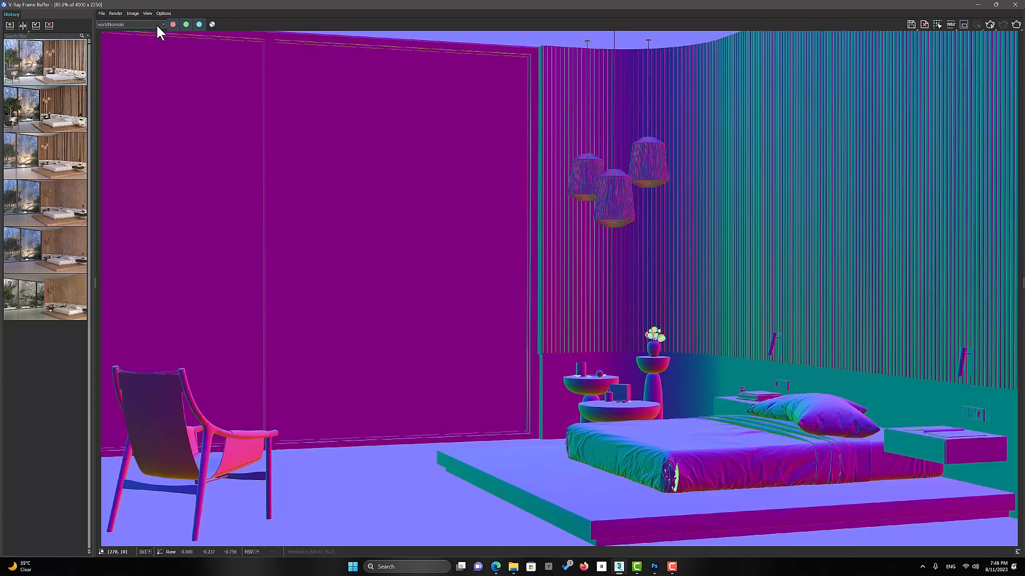
Switch the displayed render channel back to RGB color
{"action": "left_click", "coordinate": [158, 31]}
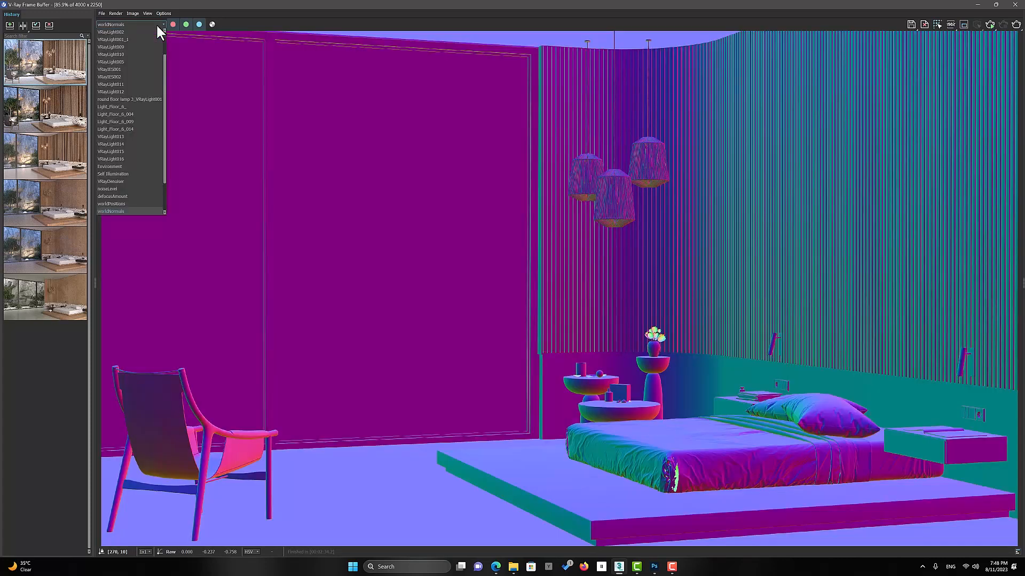
{"action": "scroll", "coordinate": [149, 30], "scroll_direction": "up", "scroll_amount": 2}
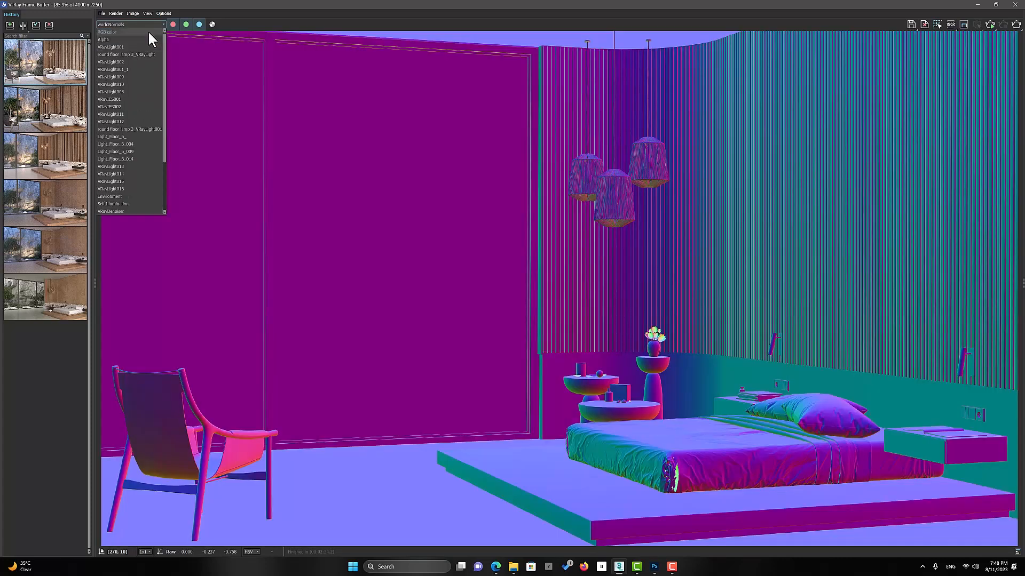
{"action": "left_click", "coordinate": [148, 32]}
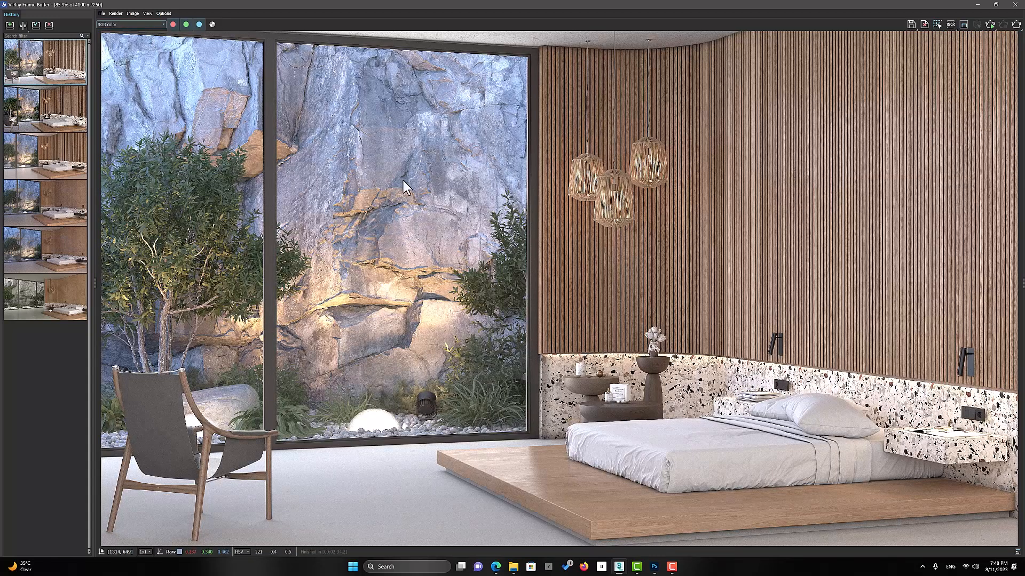
Switch to File Explorer and preview the saved render-pass PNGs in turn, from 2.VRayAO.png through 2222.VRaySpecular.png
{"action": "left_click", "coordinate": [513, 567]}
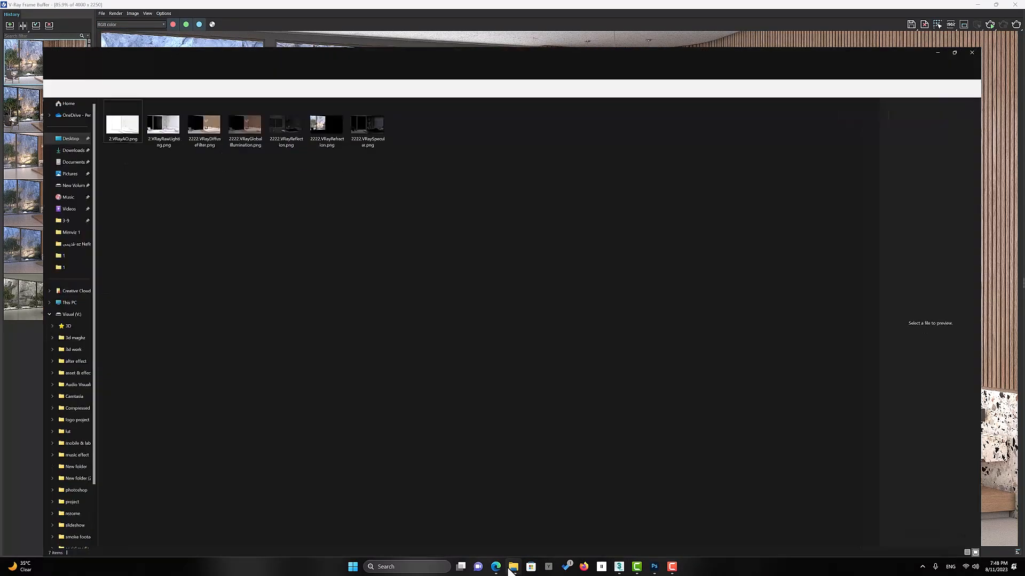
{"action": "double_click", "coordinate": [82, 94]}
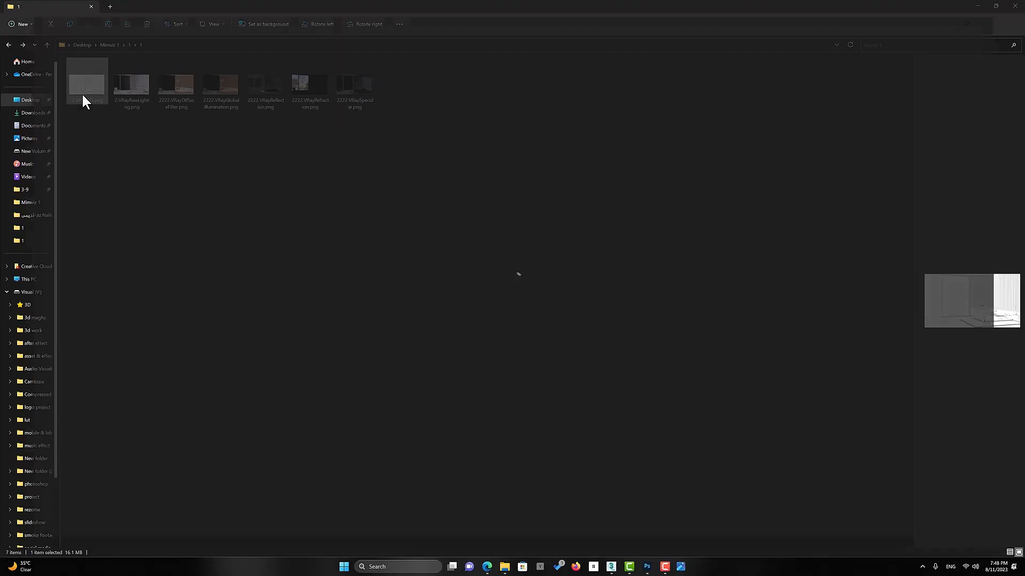
{"action": "key", "text": "Right"}
{"action": "key", "text": "Right"}
{"action": "key", "text": "Right"}
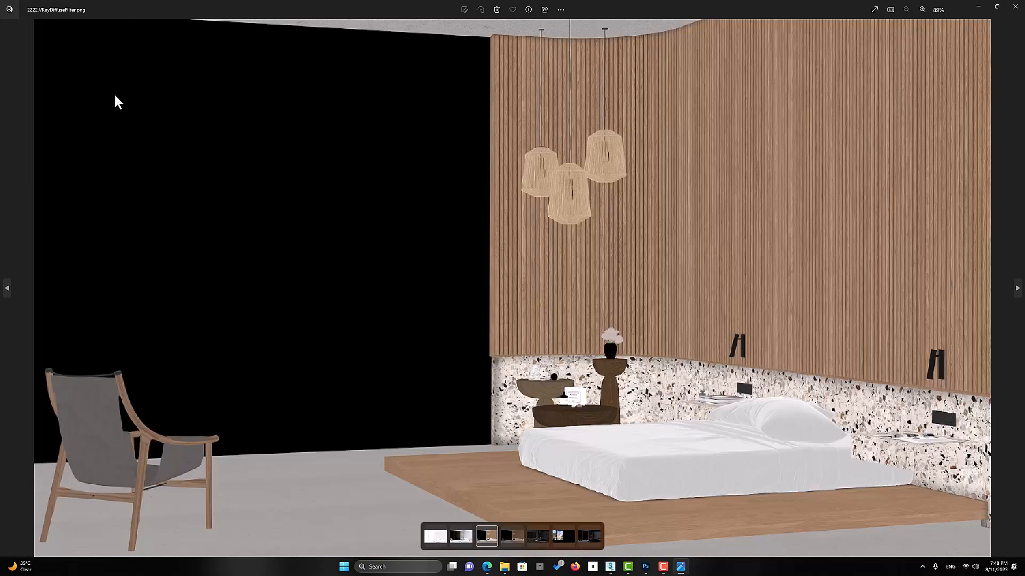
{"action": "key", "text": "Right"}
{"action": "key", "text": "Right"}
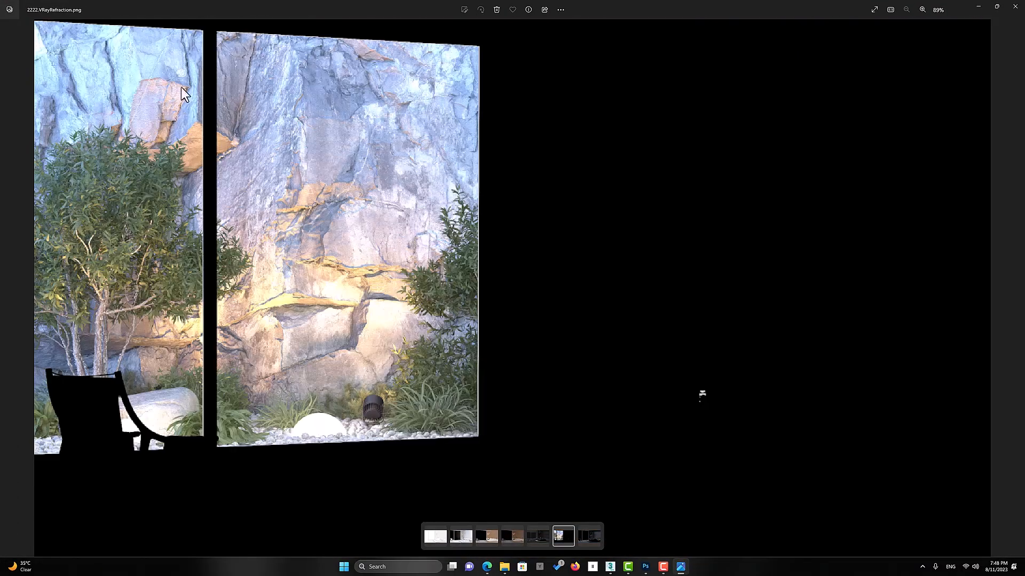
{"action": "key", "text": "Right"}
{"action": "key", "text": "alt+F4"}
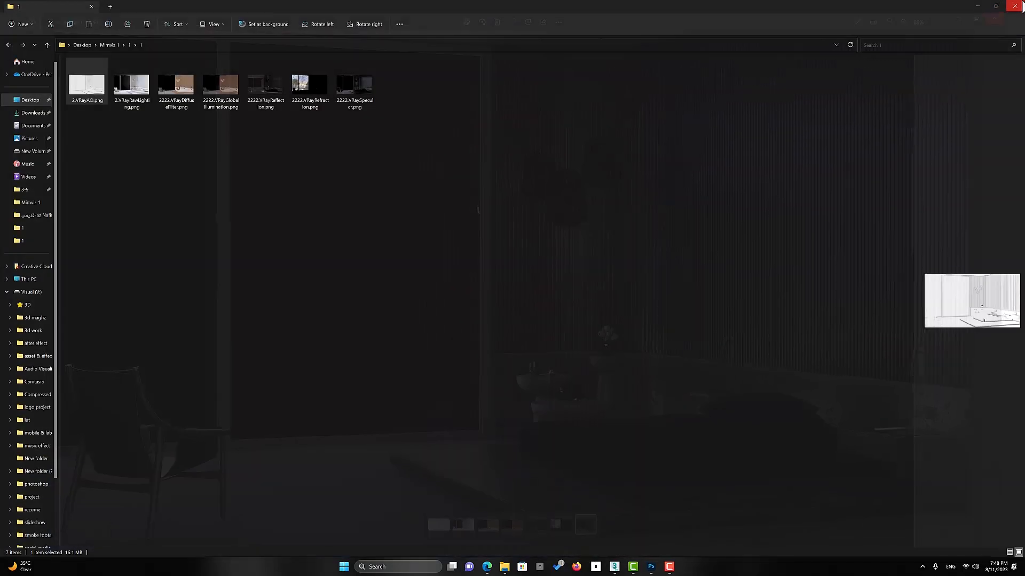
{"action": "left_click", "coordinate": [975, 7]}
Switch to Photoshop and load all the render-pass PNGs from the folder into one document as a stack of layers
{"action": "left_click", "coordinate": [654, 567]}
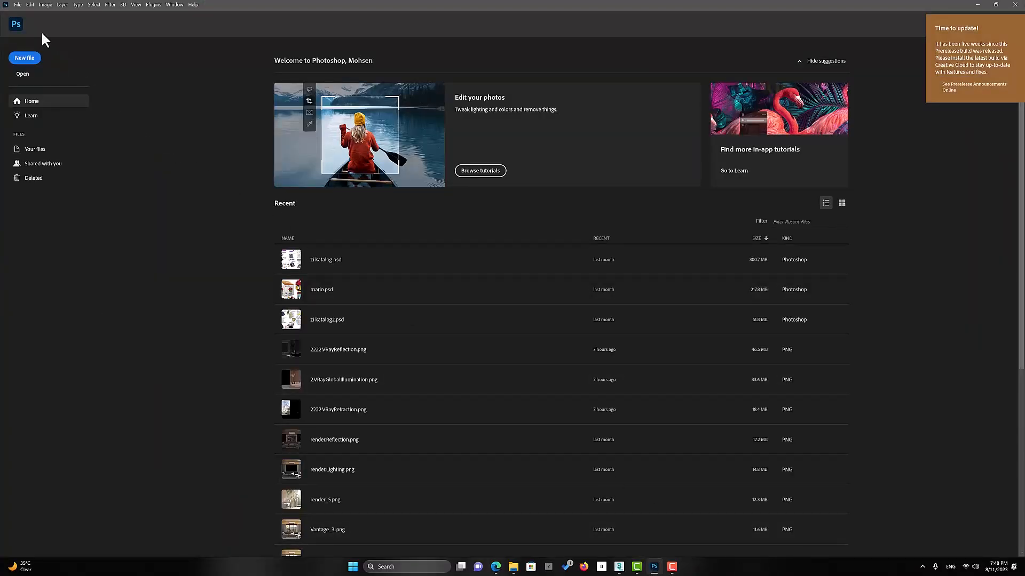
{"action": "left_click", "coordinate": [18, 4]}
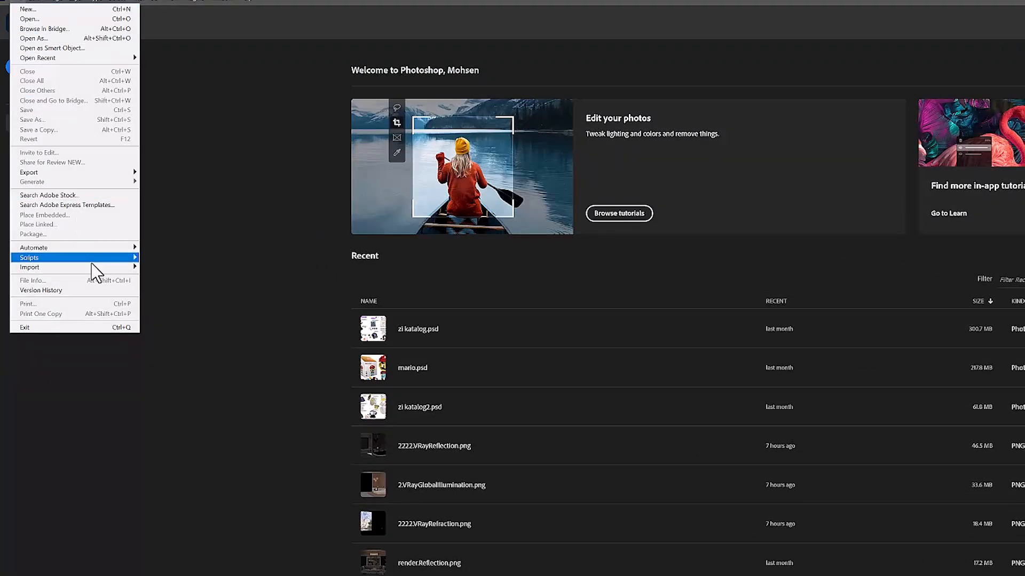
{"action": "mouse_move", "coordinate": [108, 256]}
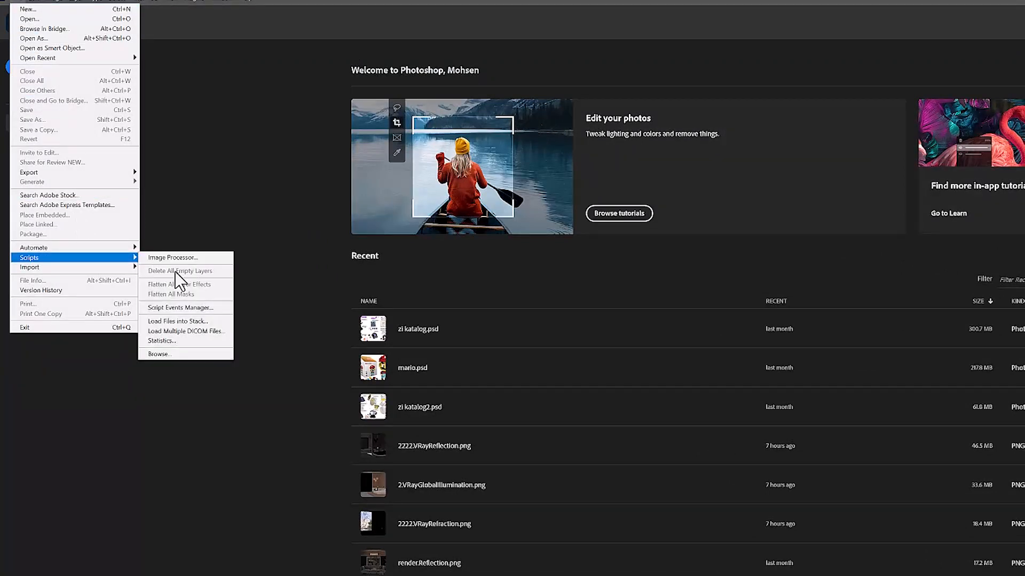
{"action": "left_click", "coordinate": [182, 322]}
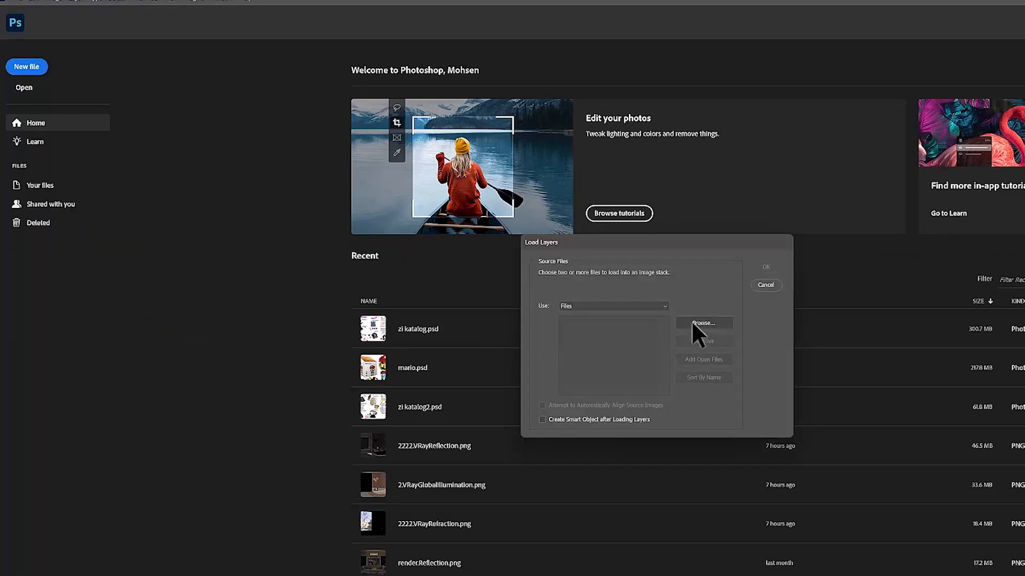
{"action": "left_click", "coordinate": [694, 322]}
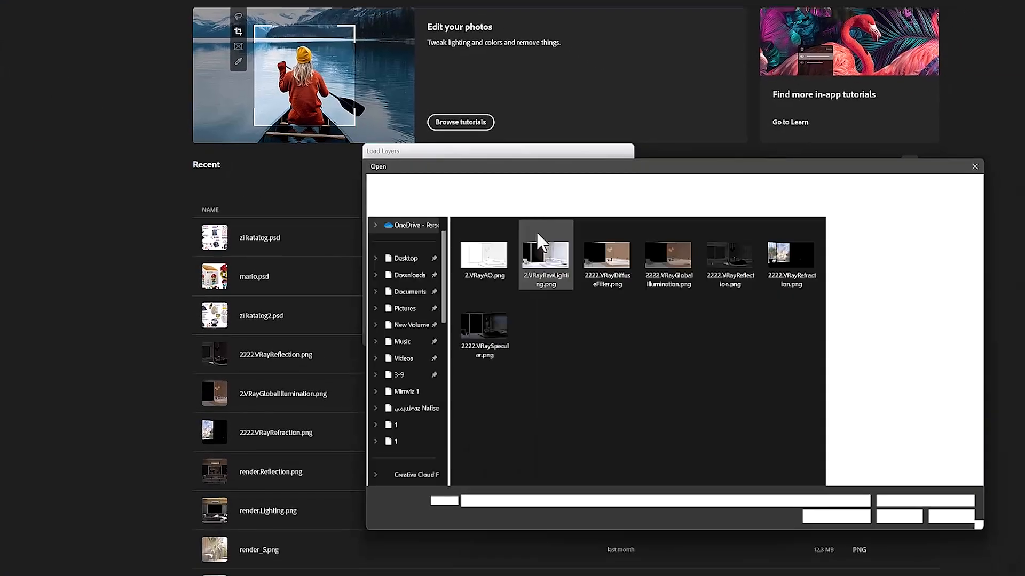
{"action": "left_click_drag", "start_coordinate": [805, 388], "coordinate": [451, 227]}
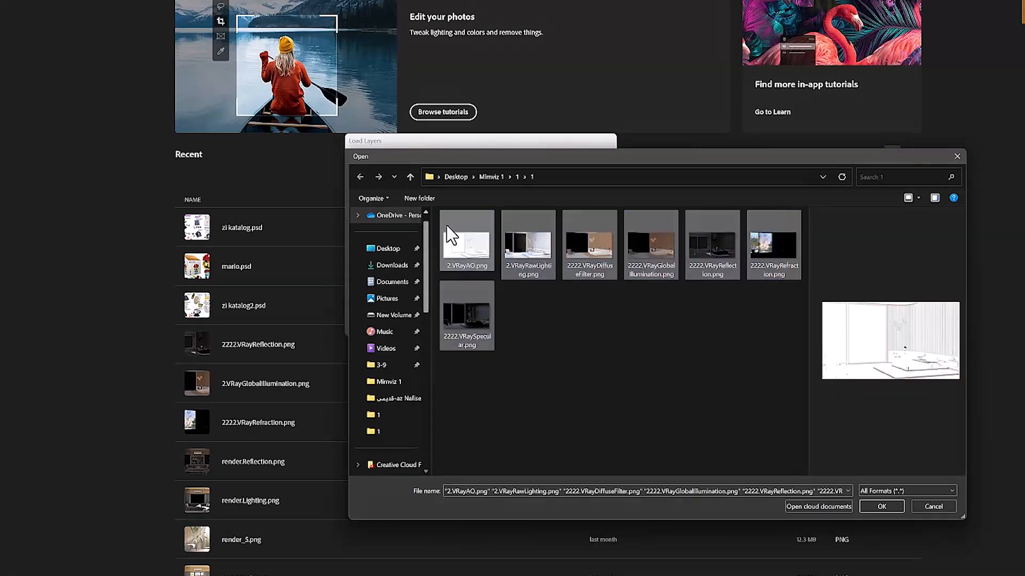
{"action": "left_click", "coordinate": [881, 507]}
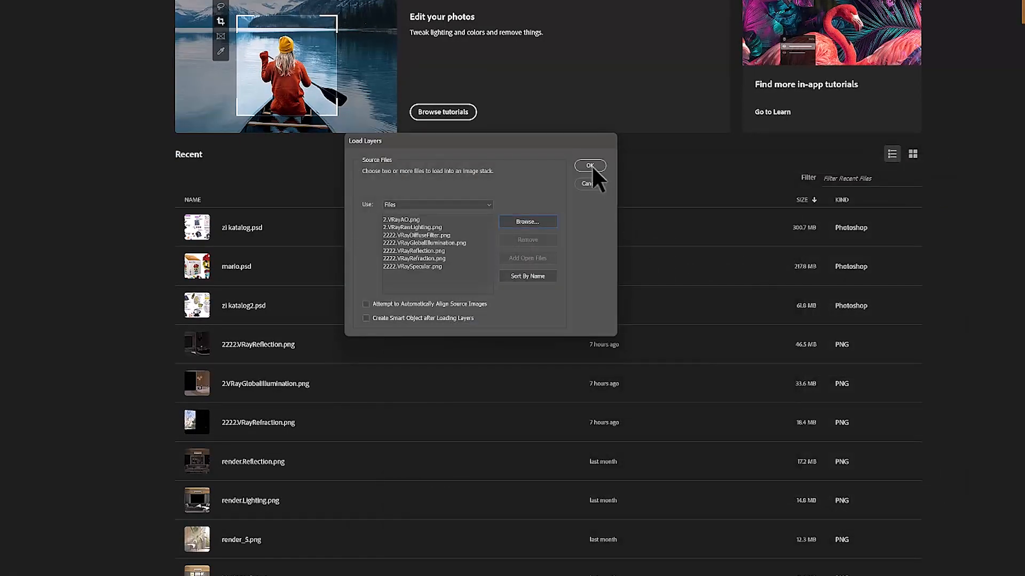
{"action": "left_click", "coordinate": [591, 166]}
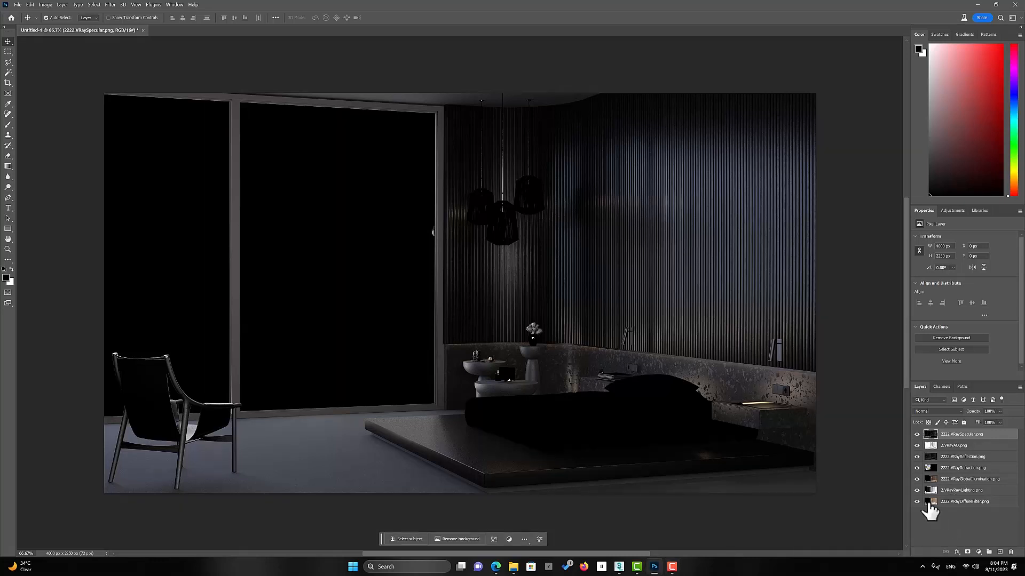
Go through the stacked pass layers one at a time, from 2.VRayAO.png down to 2222.VRayDiffuseFilter.png
{"action": "left_click", "coordinate": [955, 447]}
{"action": "left_click", "coordinate": [955, 458]}
{"action": "left_click", "coordinate": [955, 469]}
{"action": "left_click", "coordinate": [955, 480]}
{"action": "left_click", "coordinate": [956, 492]}
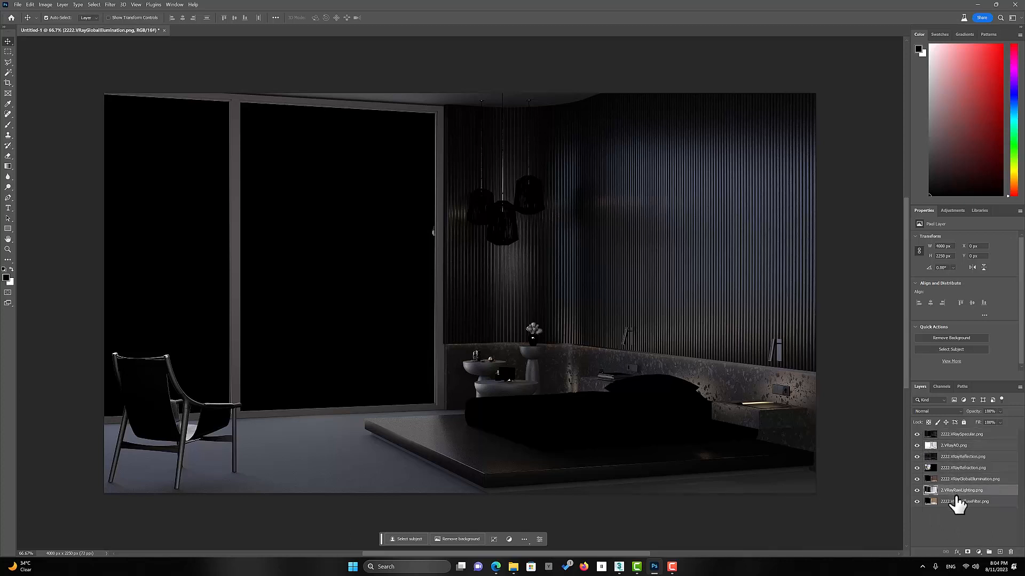
{"action": "left_click", "coordinate": [957, 503]}
Hide every pass layer above 2222.VRayDiffuseFilter.png, leaving only the diffuse filter layer displayed
{"action": "left_click", "coordinate": [917, 434]}
{"action": "left_click", "coordinate": [917, 445]}
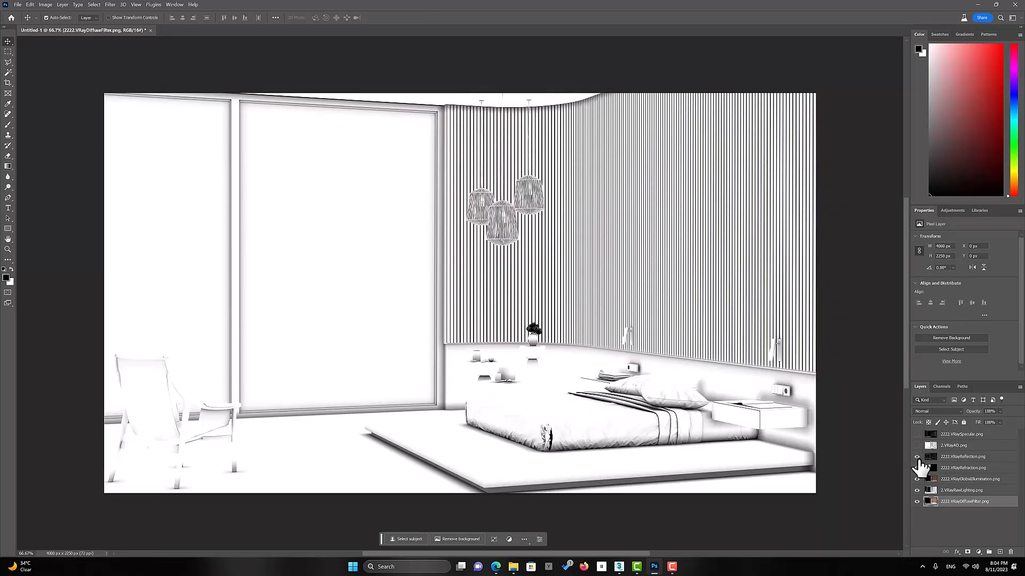
{"action": "left_click", "coordinate": [917, 457]}
{"action": "left_click", "coordinate": [916, 468]}
{"action": "left_click", "coordinate": [917, 479]}
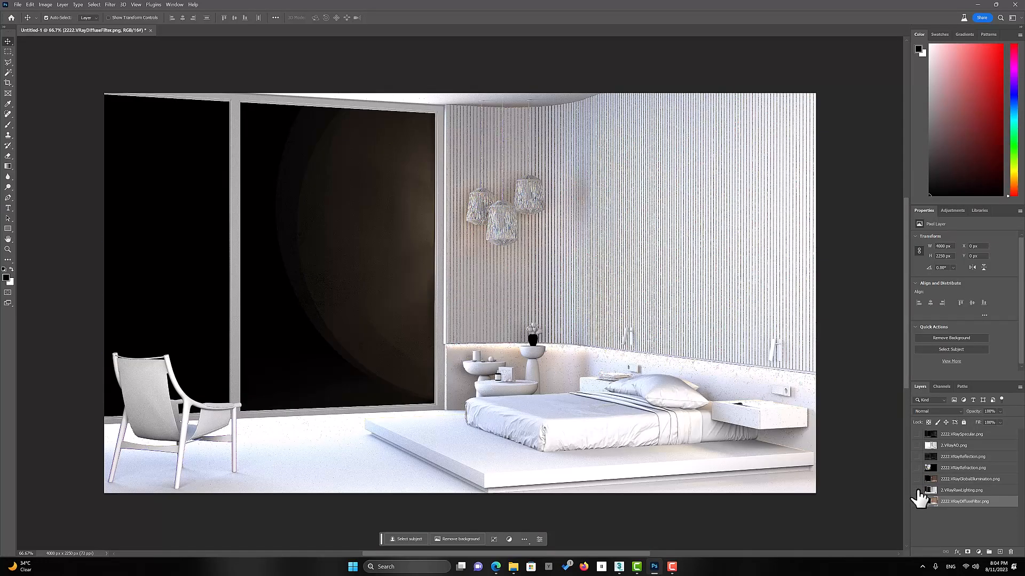
{"action": "left_click", "coordinate": [917, 490]}
Show the 2222.VRayReflection.png layer and set its blend mode to Screen
{"action": "left_click", "coordinate": [950, 447]}
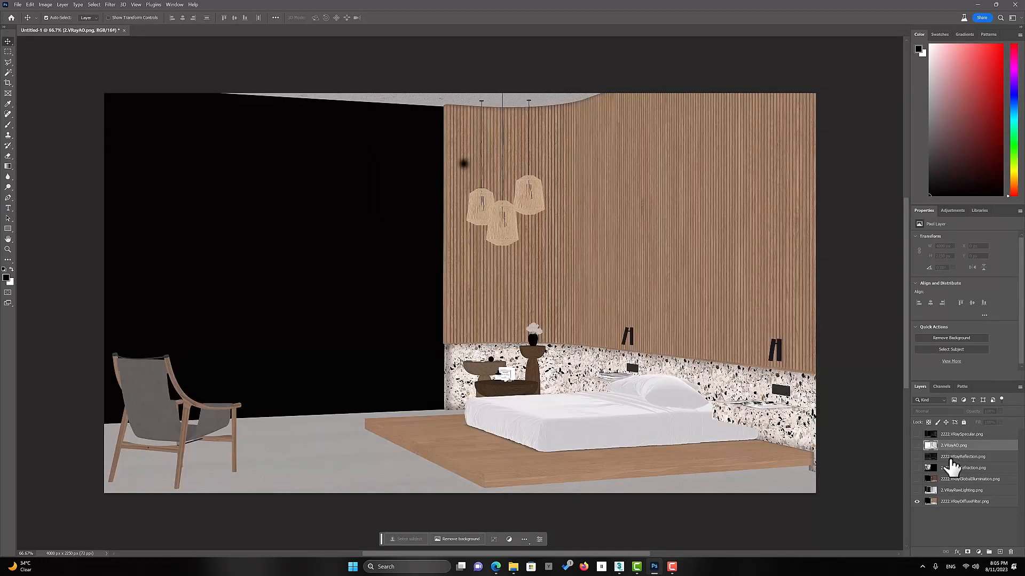
{"action": "left_click", "coordinate": [951, 458]}
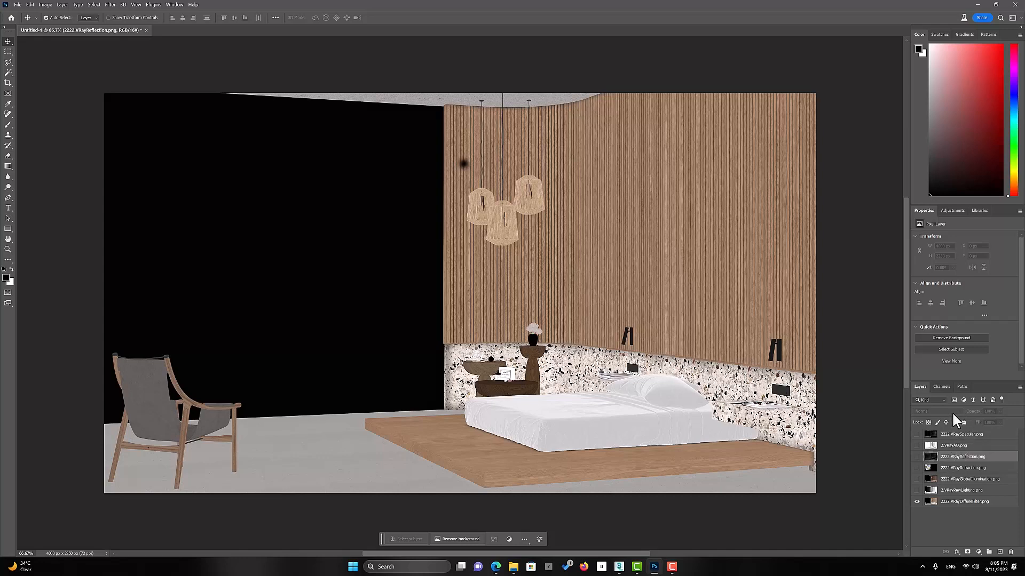
{"action": "left_click", "coordinate": [917, 457]}
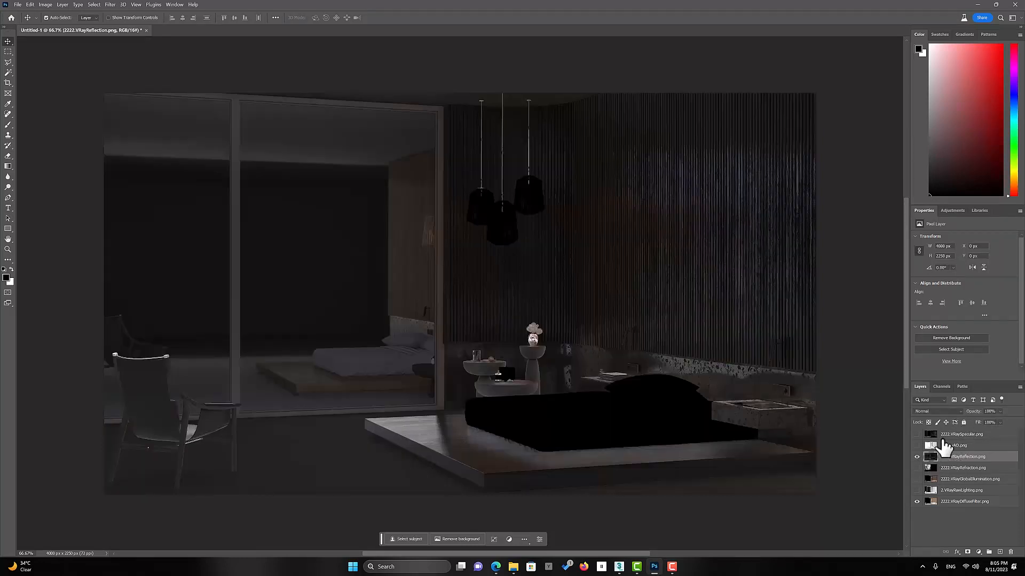
{"action": "left_click", "coordinate": [953, 412]}
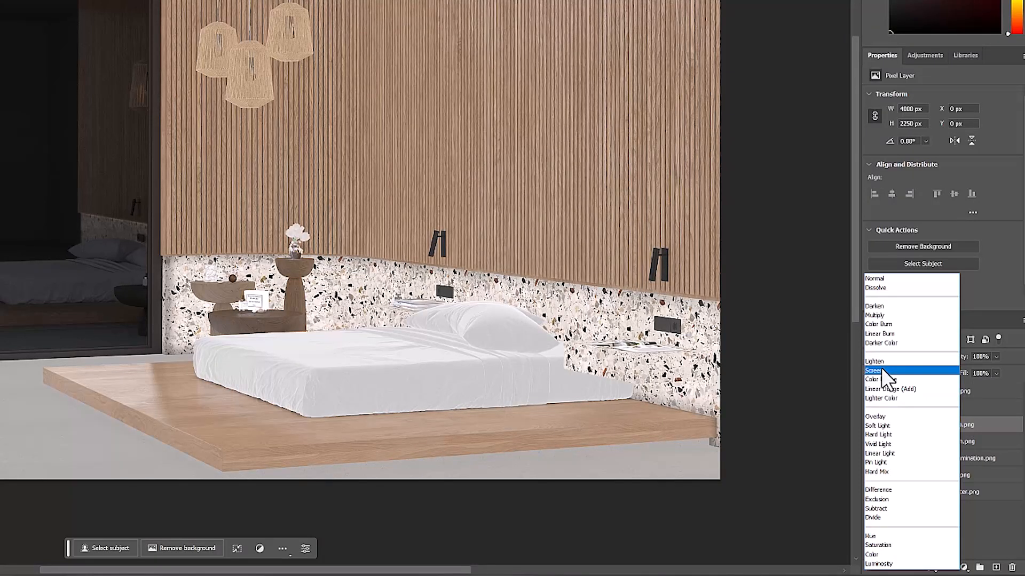
{"action": "left_click", "coordinate": [882, 370]}
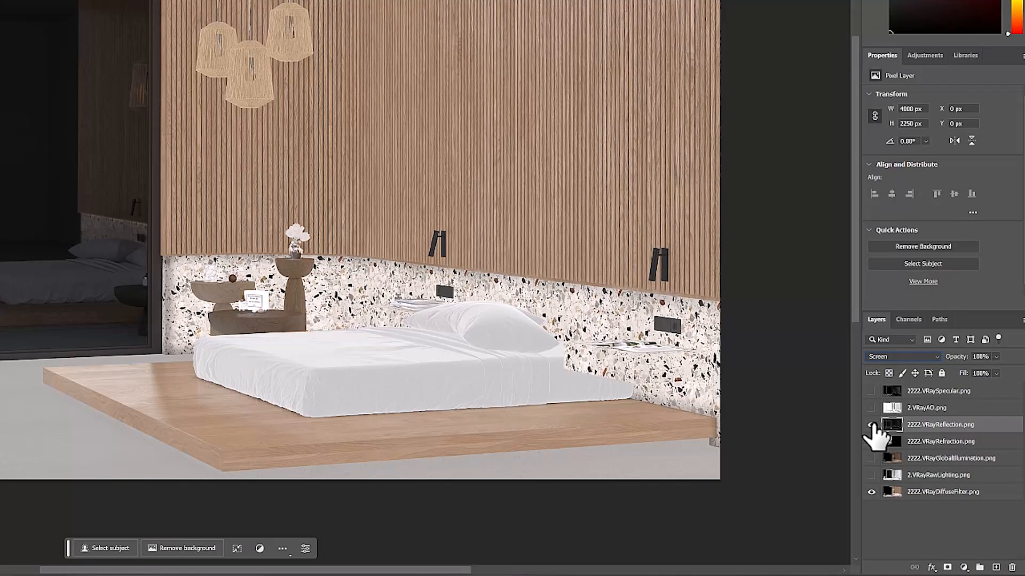
Hide the 2222.VRayReflection.png layer and try the Darken blend mode on the 2.VRayAO.png layer
{"action": "left_click", "coordinate": [871, 424]}
{"action": "left_click", "coordinate": [892, 407]}
{"action": "left_click", "coordinate": [872, 408]}
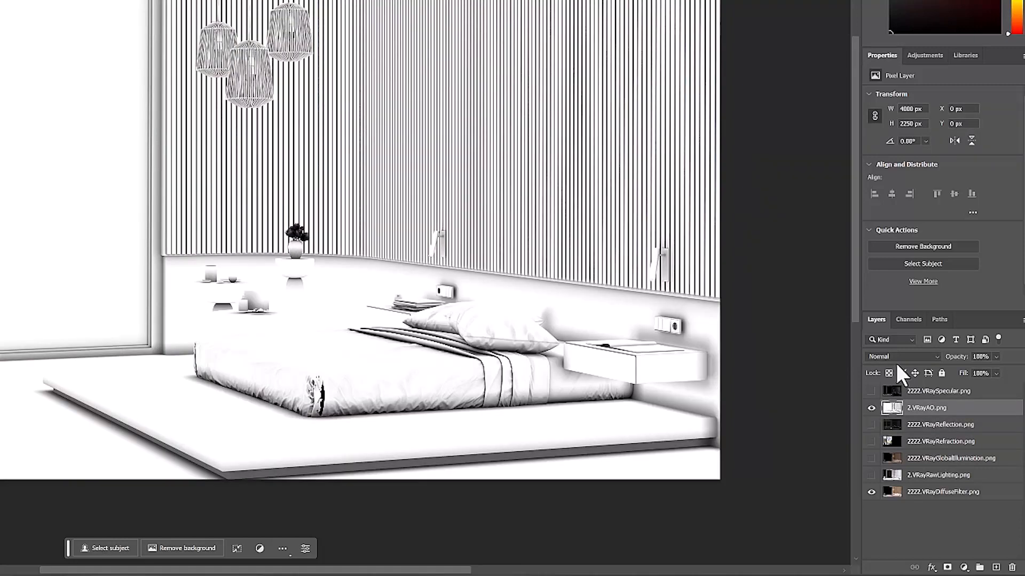
{"action": "left_click", "coordinate": [901, 357]}
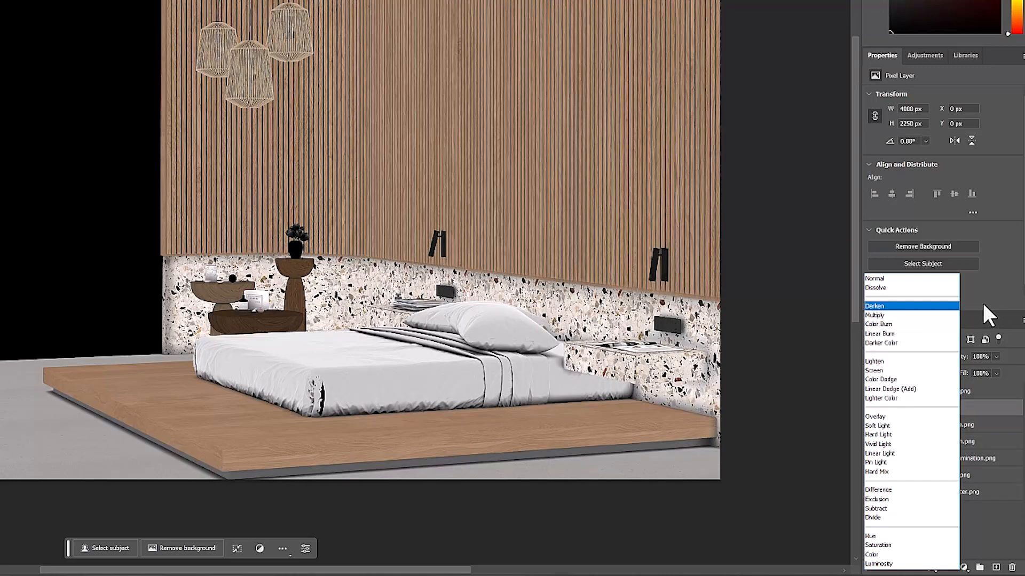
{"action": "left_click", "coordinate": [982, 302]}
{"action": "left_click", "coordinate": [870, 408]}
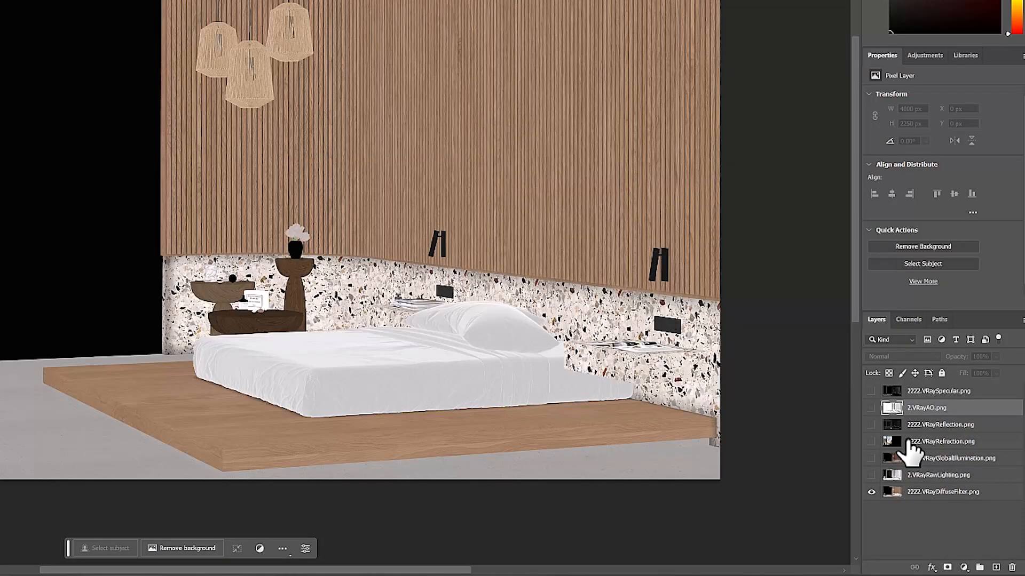
Show the 2.VRayRawLighting.png layer above the diffuse filter and set its blend mode to Multiply
{"action": "left_click", "coordinate": [924, 492]}
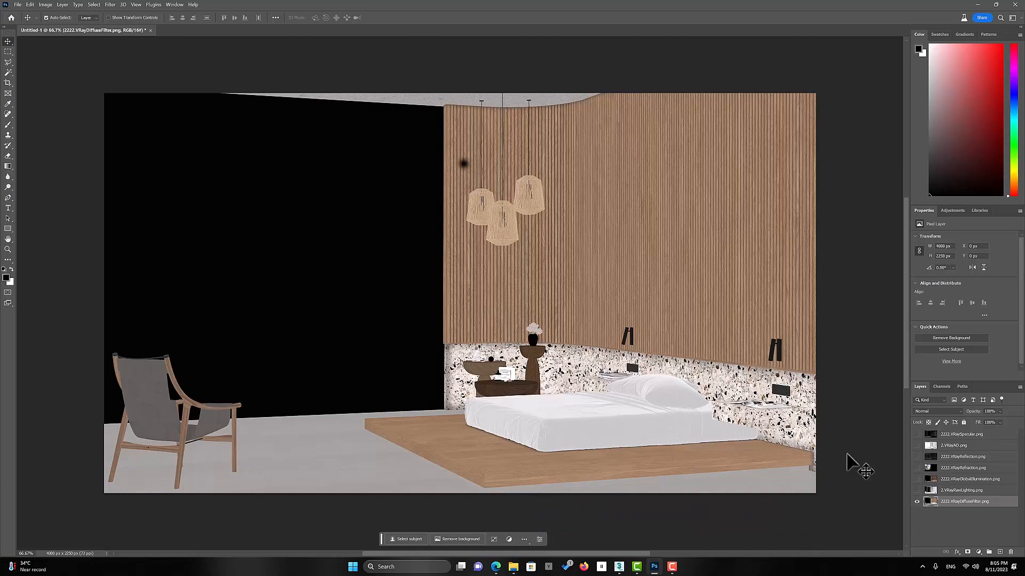
{"action": "left_click", "coordinate": [918, 491]}
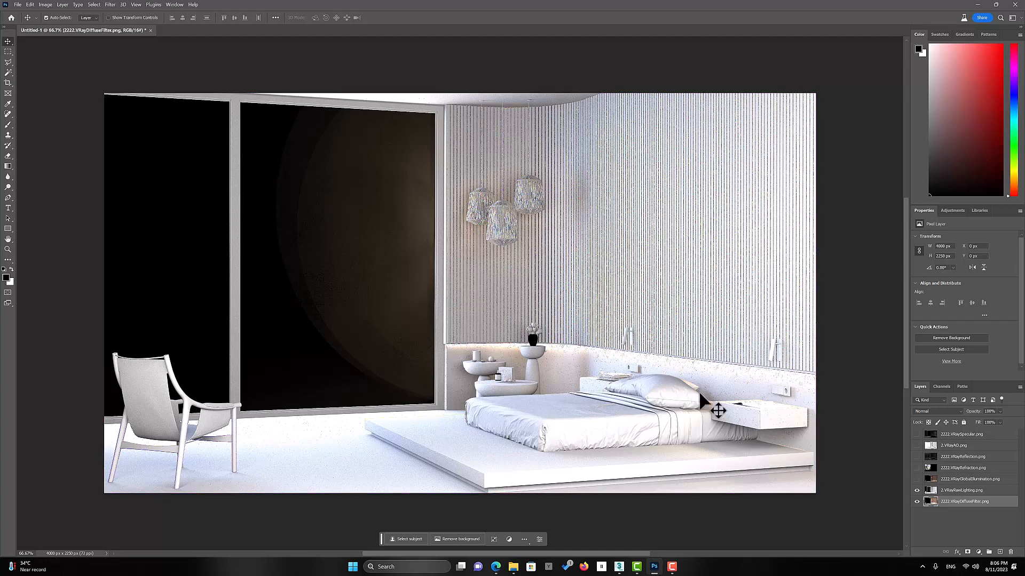
{"action": "scroll", "coordinate": [724, 410], "scroll_direction": "left", "scroll_amount": 2}
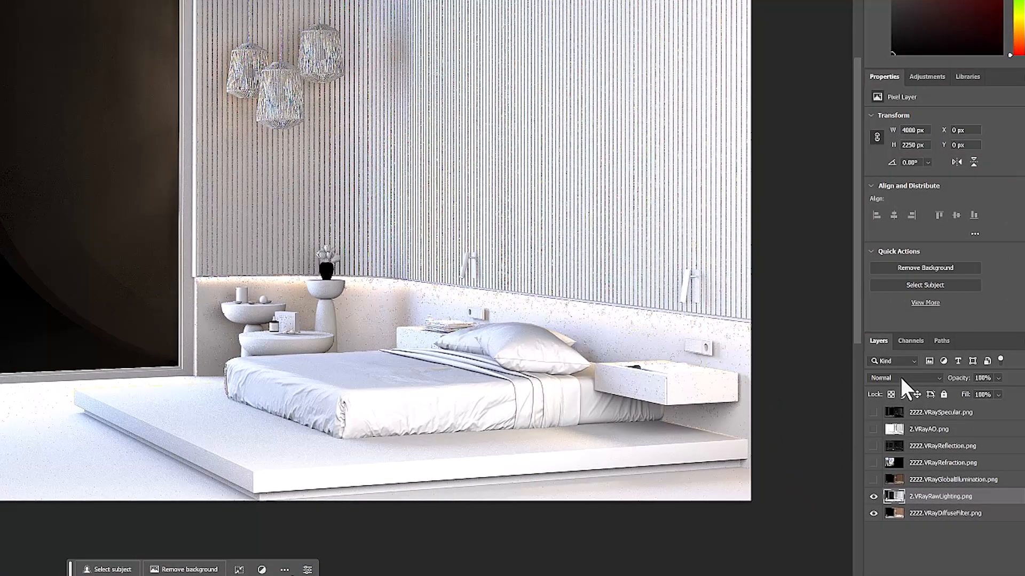
{"action": "left_click", "coordinate": [901, 377]}
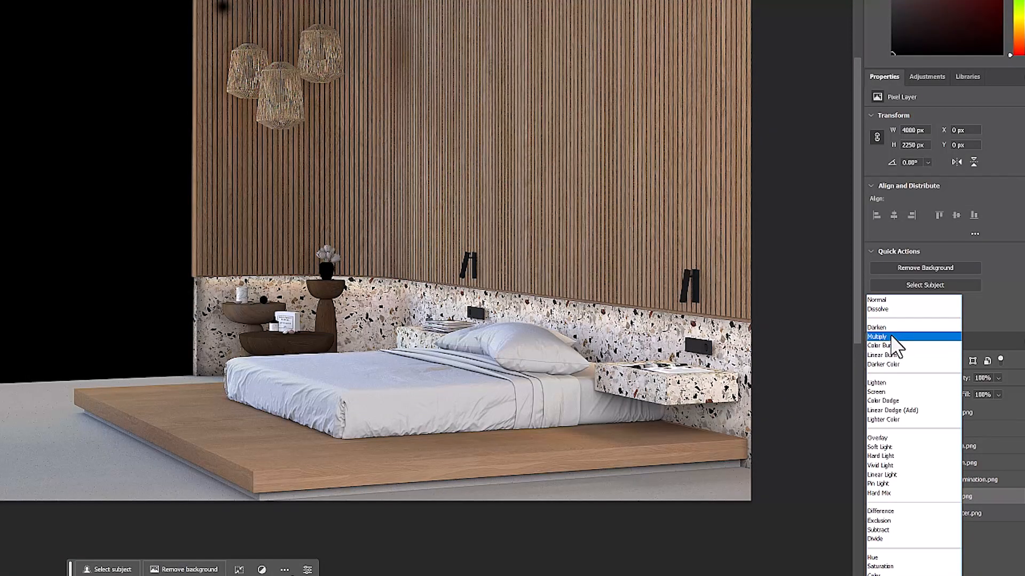
{"action": "left_click", "coordinate": [890, 334]}
Show the 2222.VRayGlobalIllumination.png layer and set its blend mode to Lighten
{"action": "left_click", "coordinate": [902, 480]}
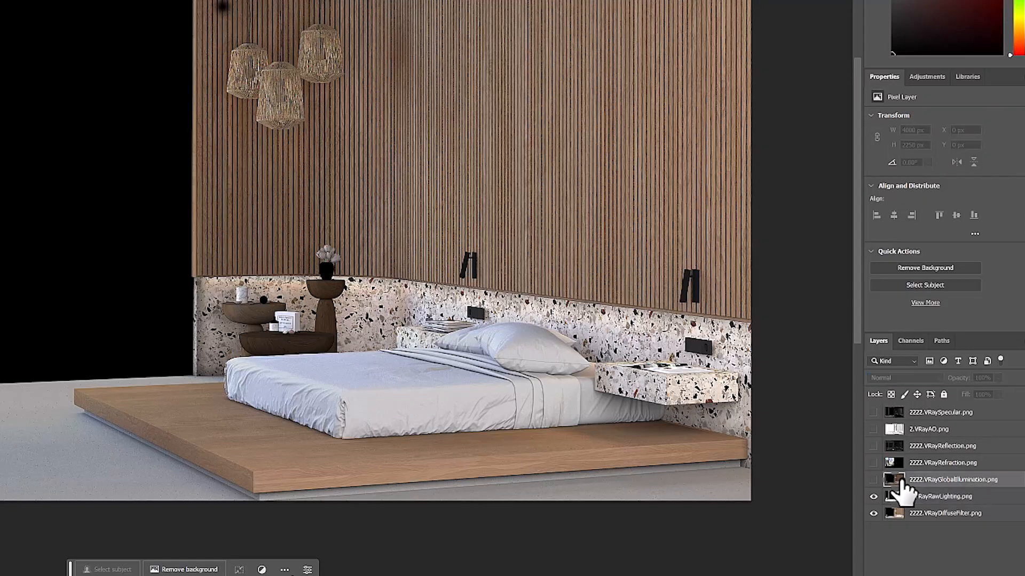
{"action": "left_click", "coordinate": [873, 480]}
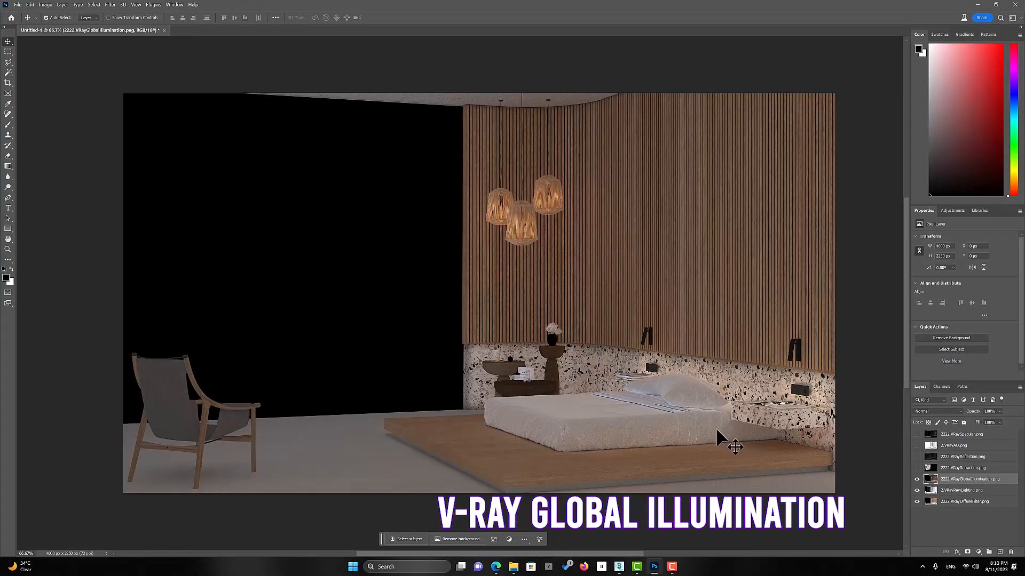
{"action": "scroll", "coordinate": [715, 428], "scroll_direction": "up", "scroll_amount": 5}
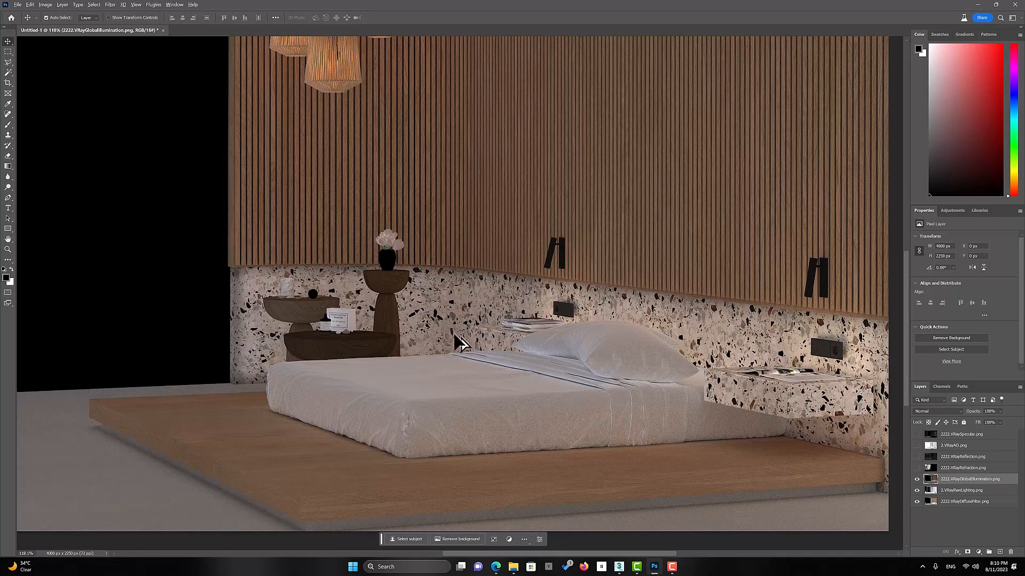
{"action": "scroll", "coordinate": [449, 325], "scroll_direction": "down", "scroll_amount": 2}
{"action": "scroll", "coordinate": [365, 123], "scroll_direction": "down", "scroll_amount": 1}
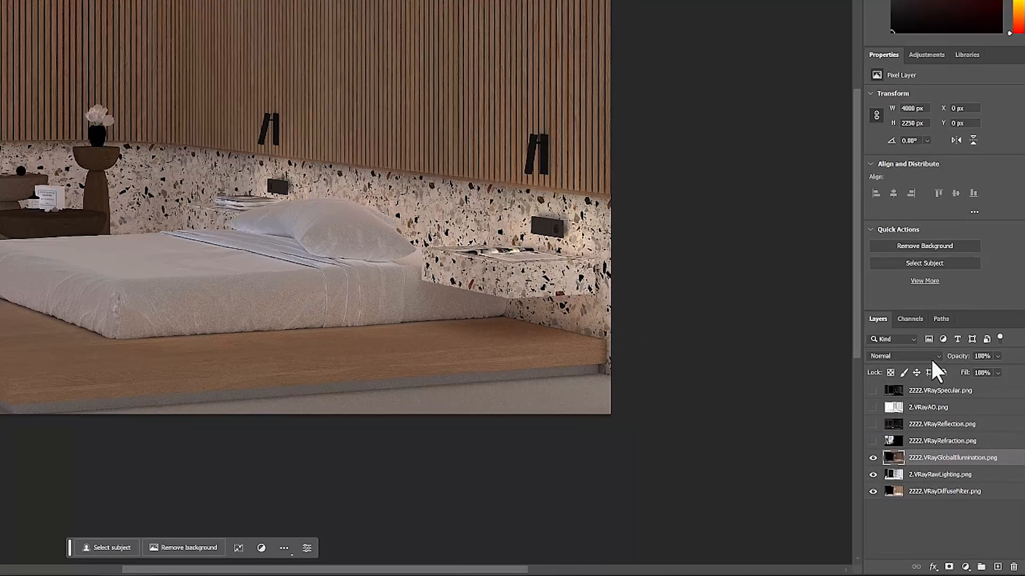
{"action": "left_click", "coordinate": [944, 397]}
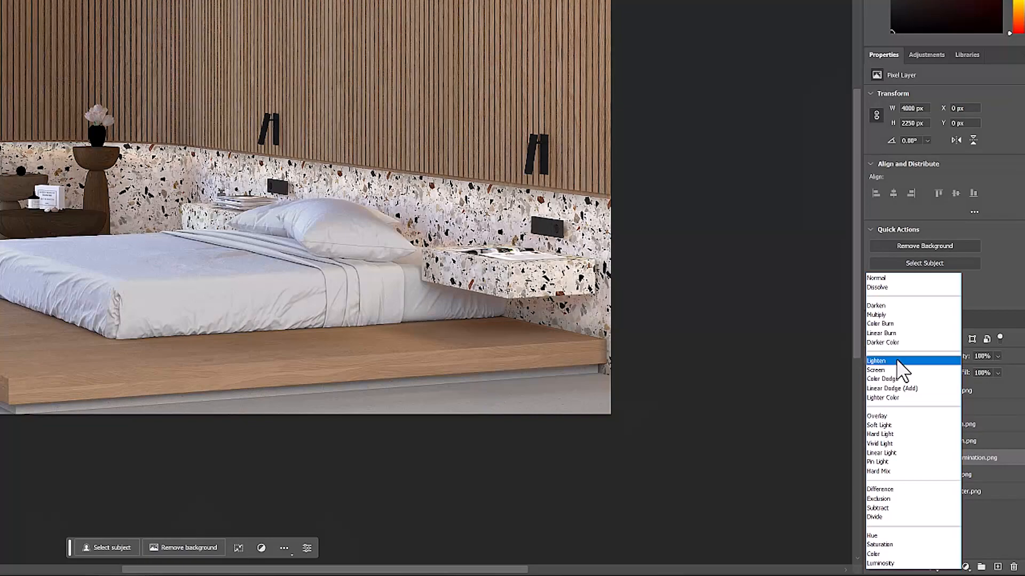
{"action": "left_click", "coordinate": [893, 360]}
Place the 2222.VRayReflection.png layer directly above the global illumination layer and show it with the Lighten blend mode
{"action": "left_click_drag", "start_coordinate": [302, 248], "coordinate": [527, 381]}
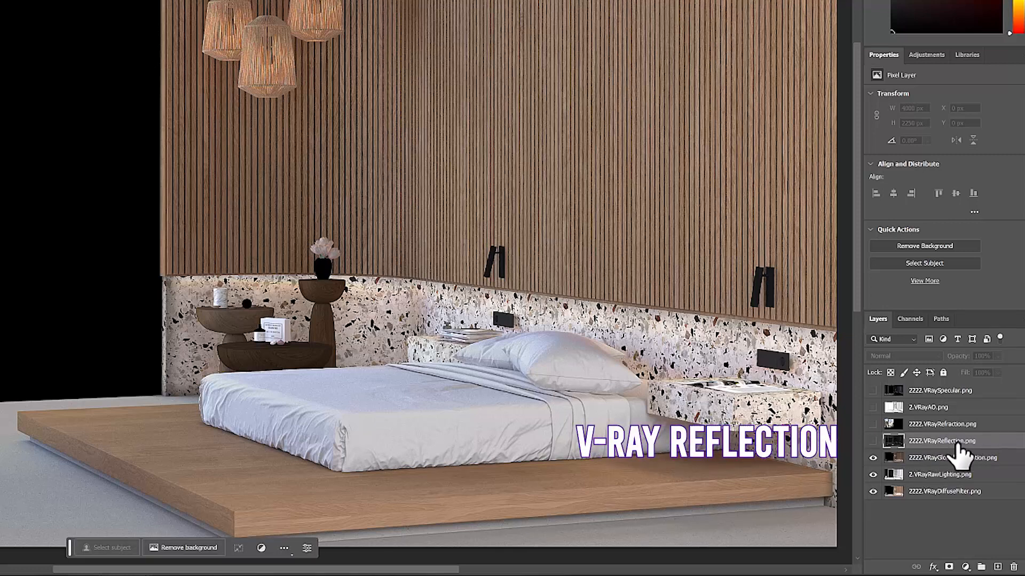
{"action": "left_click", "coordinate": [873, 441]}
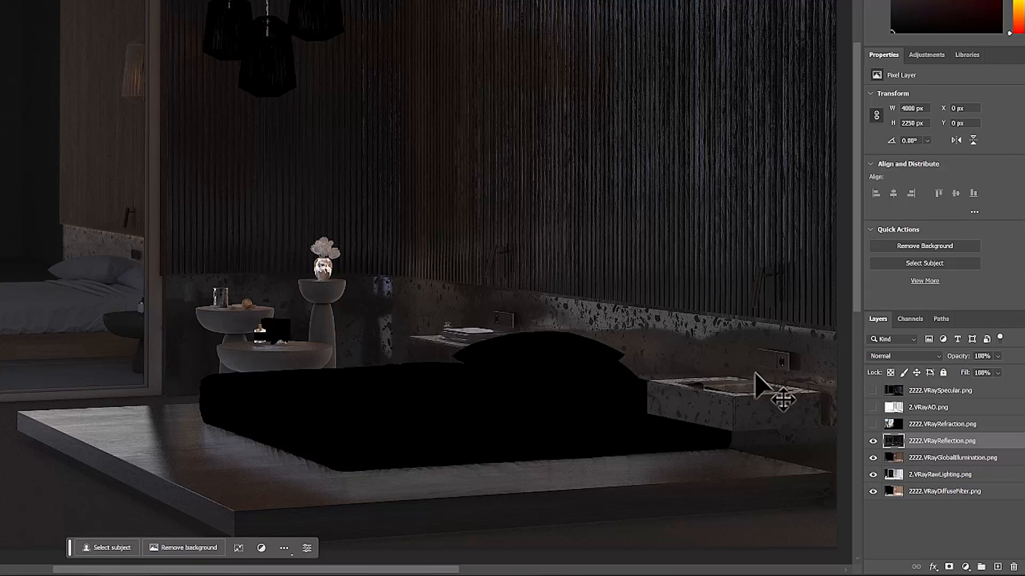
{"action": "left_click", "coordinate": [880, 357]}
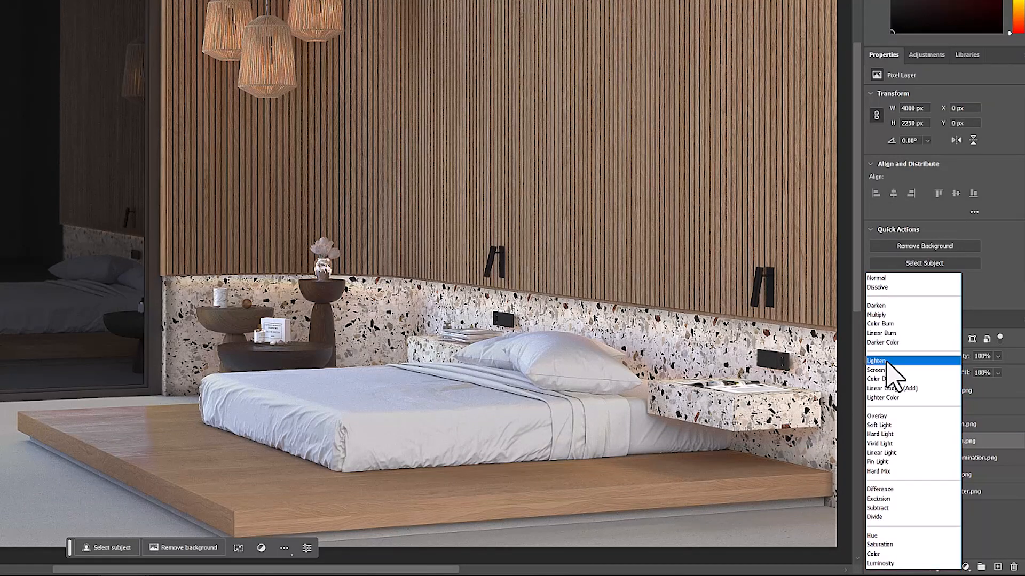
{"action": "left_click", "coordinate": [886, 362]}
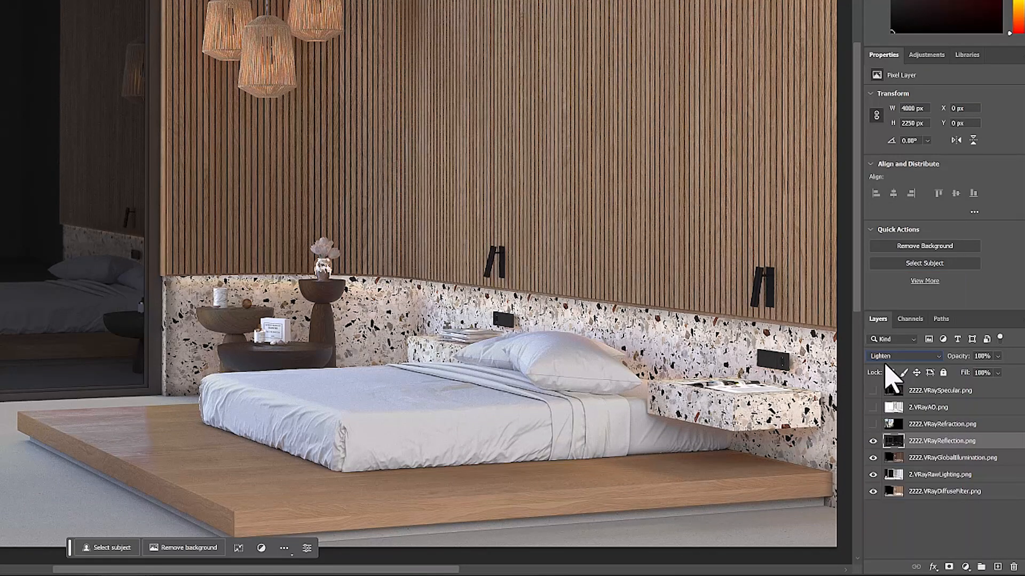
Show the 2222.VRayRefraction.png layer and set its blend mode to Lighten
{"action": "left_click", "coordinate": [902, 425]}
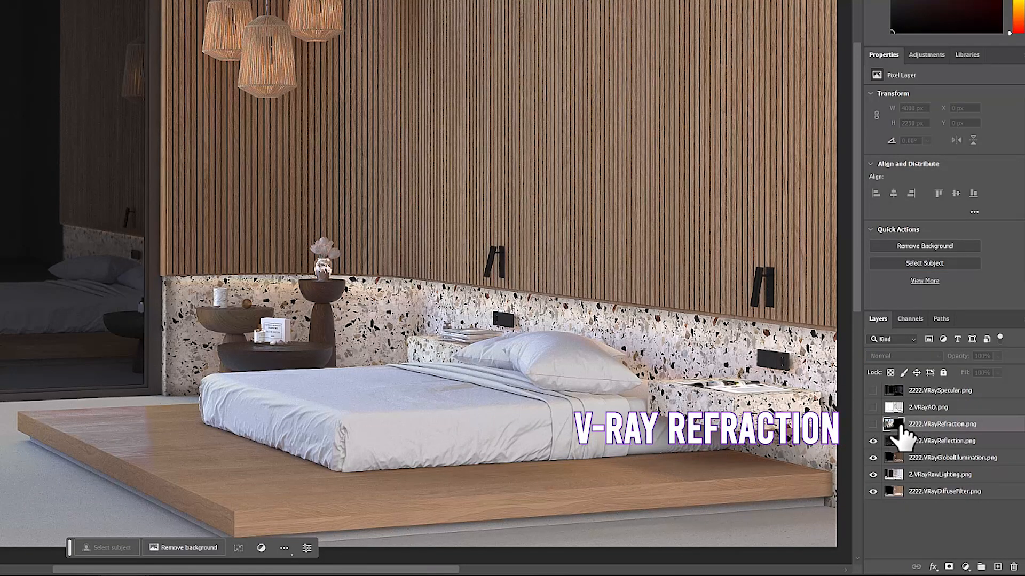
{"action": "left_click", "coordinate": [873, 424]}
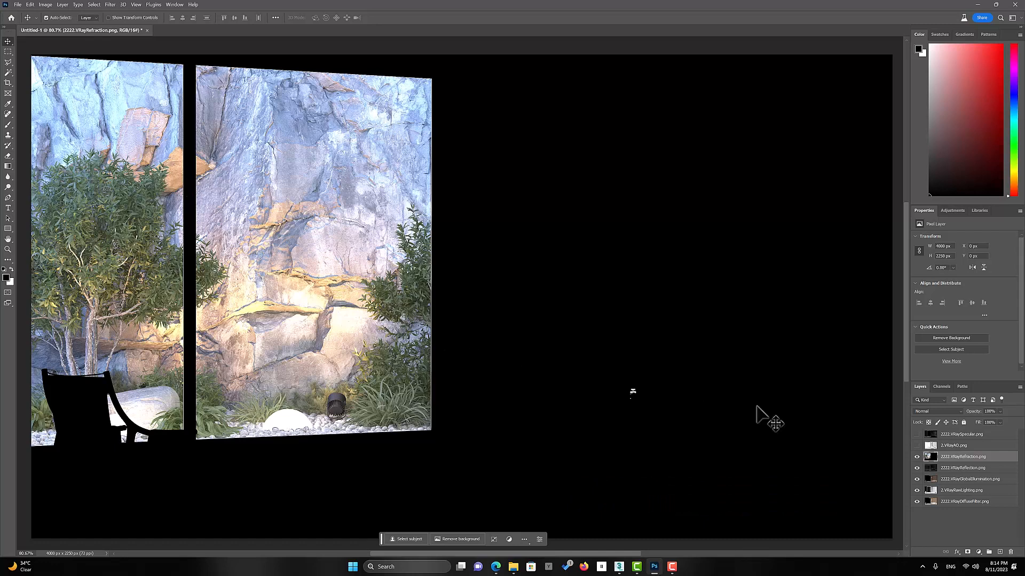
{"action": "left_click", "coordinate": [929, 411]}
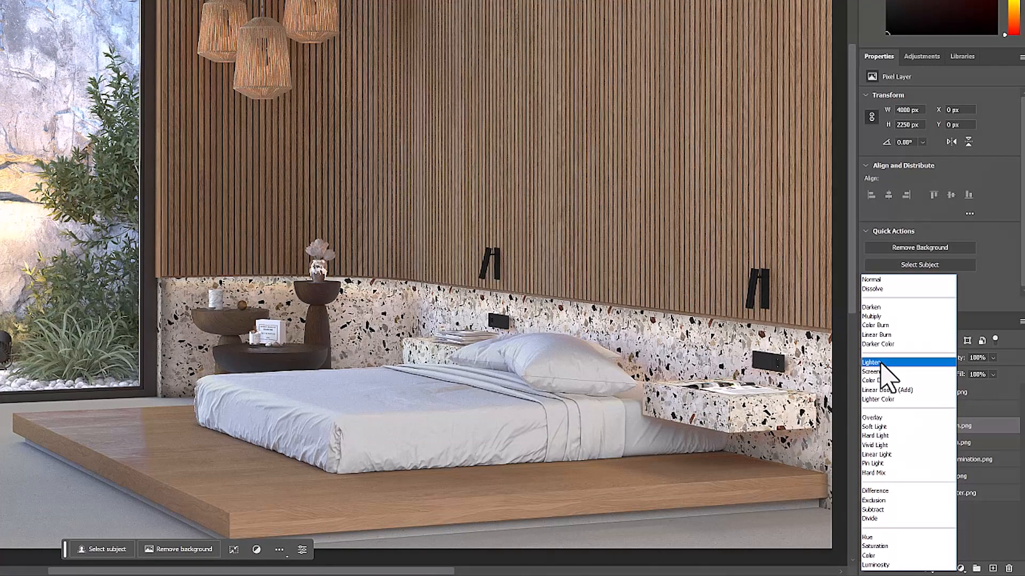
{"action": "left_click", "coordinate": [880, 362]}
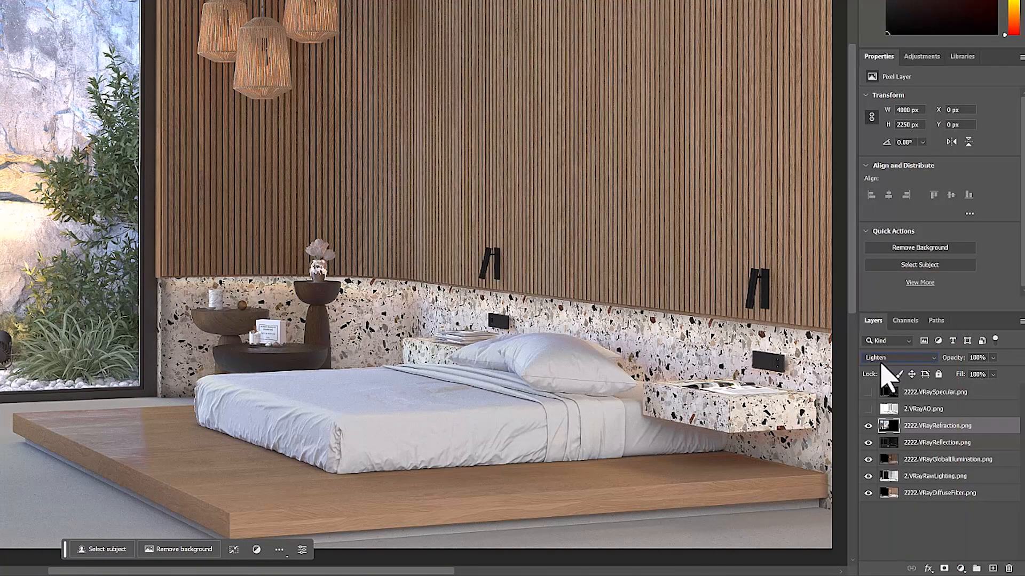
Show the 2.VRayAO.png layer and set its blend mode to Darken
{"action": "left_click", "coordinate": [897, 410]}
{"action": "left_click", "coordinate": [868, 409]}
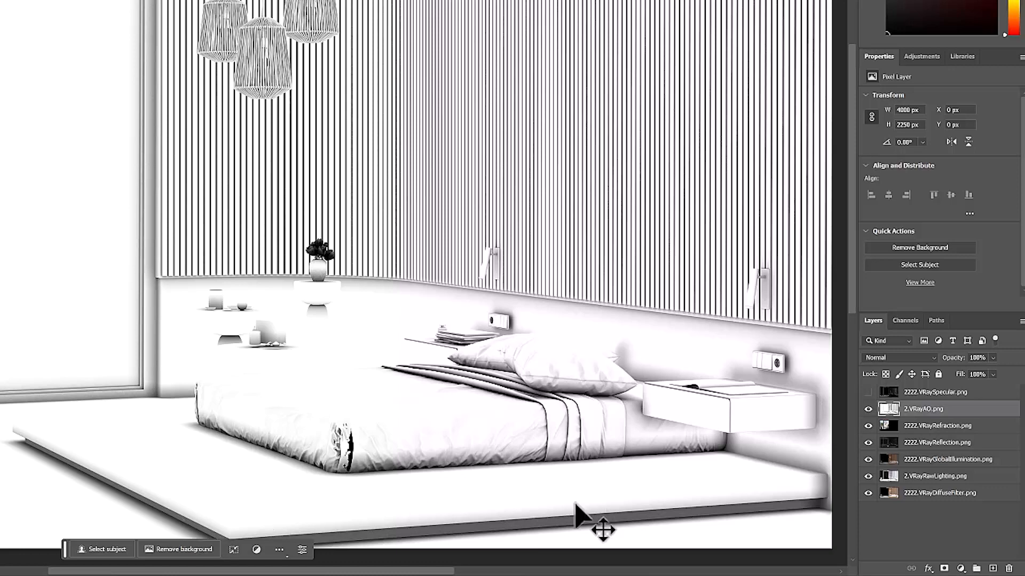
{"action": "left_click", "coordinate": [896, 359]}
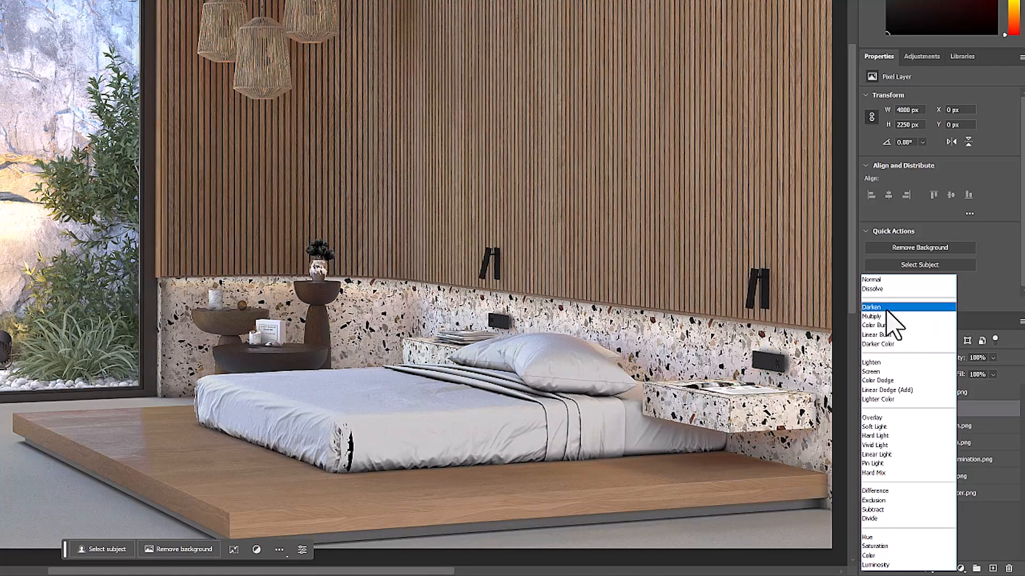
{"action": "left_click", "coordinate": [887, 313]}
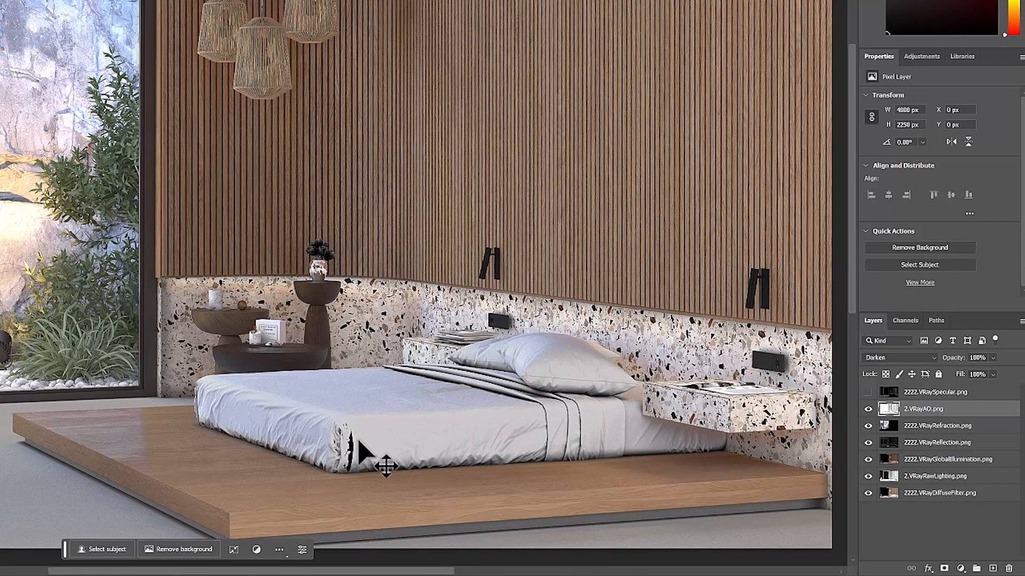
Add a layer mask to 2.VRayAO.png and paint out the black artifact at the front corner of the mattress
{"action": "scroll", "coordinate": [360, 457], "scroll_direction": "up", "scroll_amount": 2}
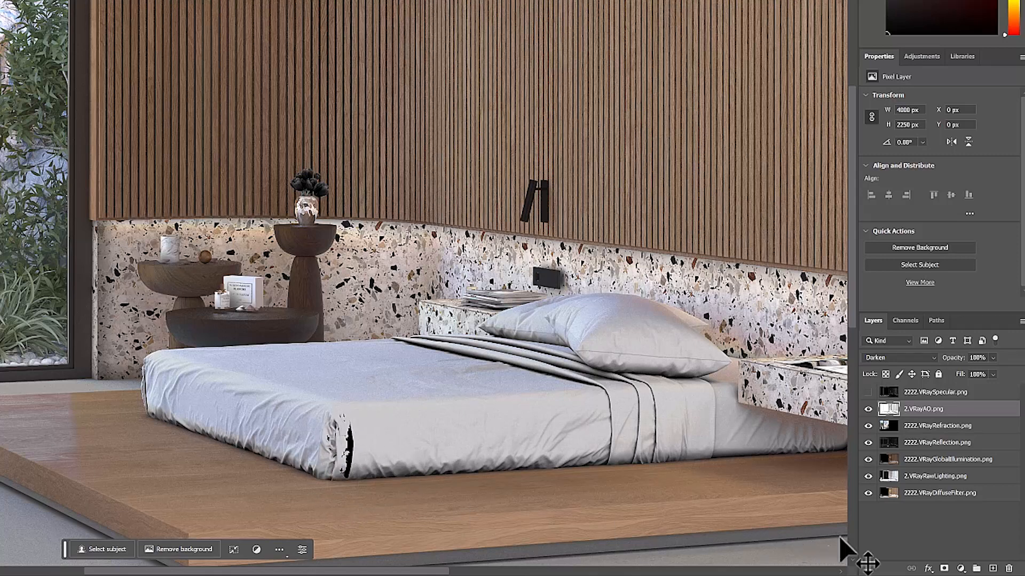
{"action": "left_click", "coordinate": [945, 569]}
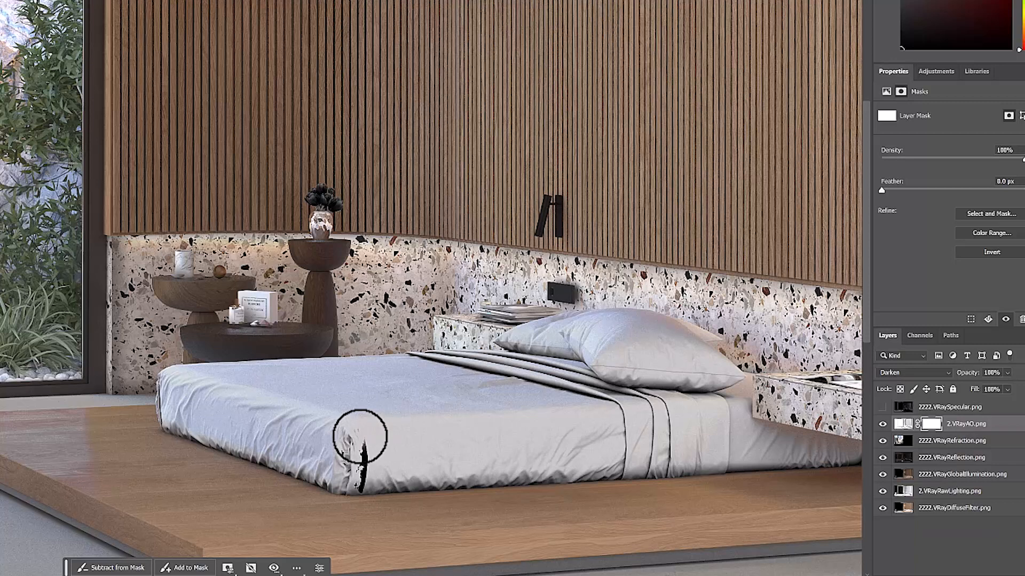
{"action": "mouse_move", "coordinate": [360, 436]}
{"action": "left_mouse_down"}
{"action": "mouse_move", "coordinate": [360, 487]}
{"action": "mouse_move", "coordinate": [367, 436]}
{"action": "mouse_move", "coordinate": [347, 453]}
{"action": "mouse_move", "coordinate": [352, 469]}
{"action": "left_mouse_up"}
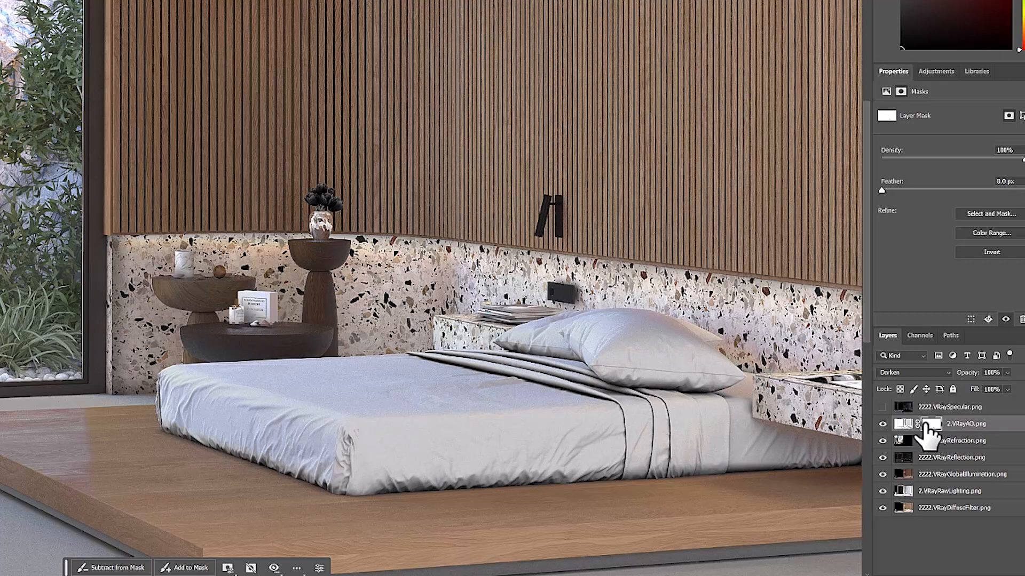
Toggle the masked 2.VRayAO.png layer off and on to compare its effect on the bedroom
{"action": "left_click", "coordinate": [883, 425]}
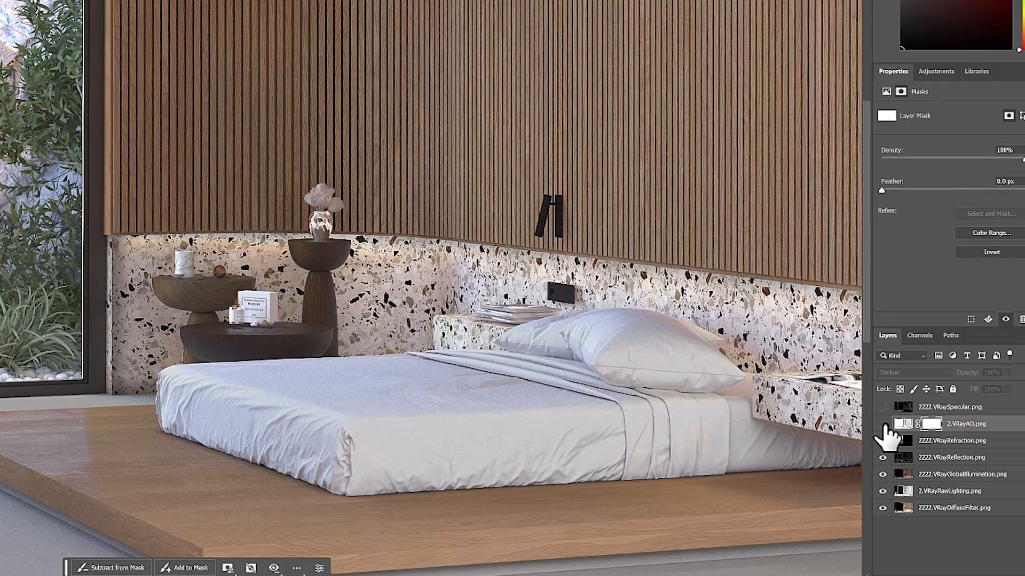
{"action": "left_click", "coordinate": [883, 425]}
{"action": "left_click", "coordinate": [884, 425]}
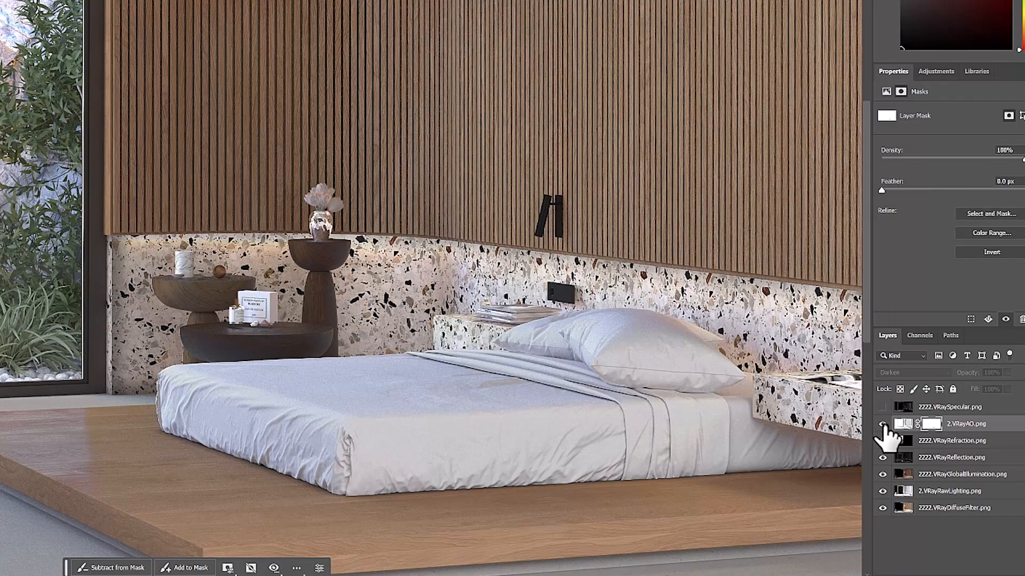
{"action": "left_click", "coordinate": [883, 425]}
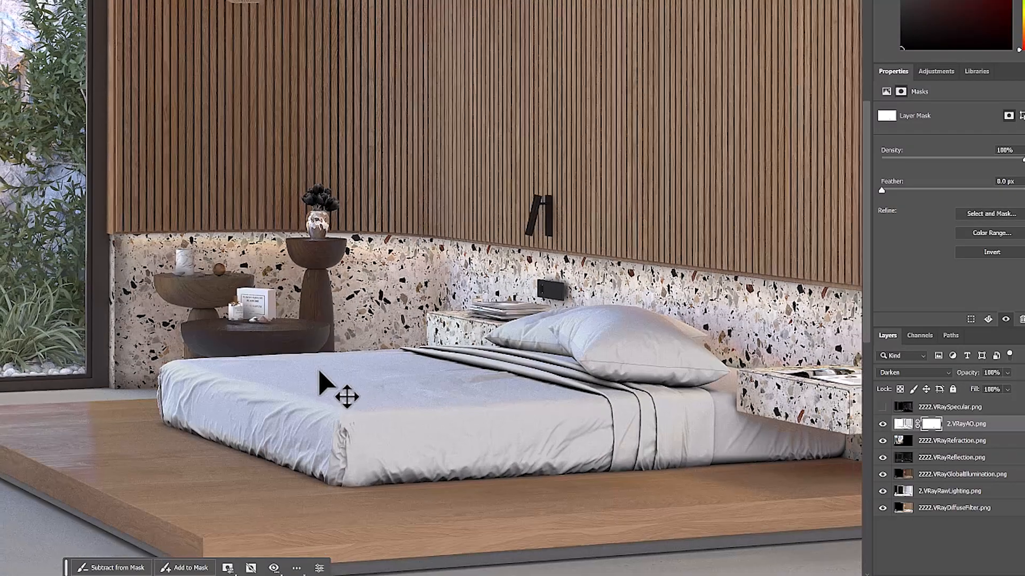
Show the 2222.VRaySpecular.png layer at the top of the stack and set its blend mode to Lighten
{"action": "key", "text": "ctrl+minus"}
{"action": "key", "text": "ctrl+minus"}
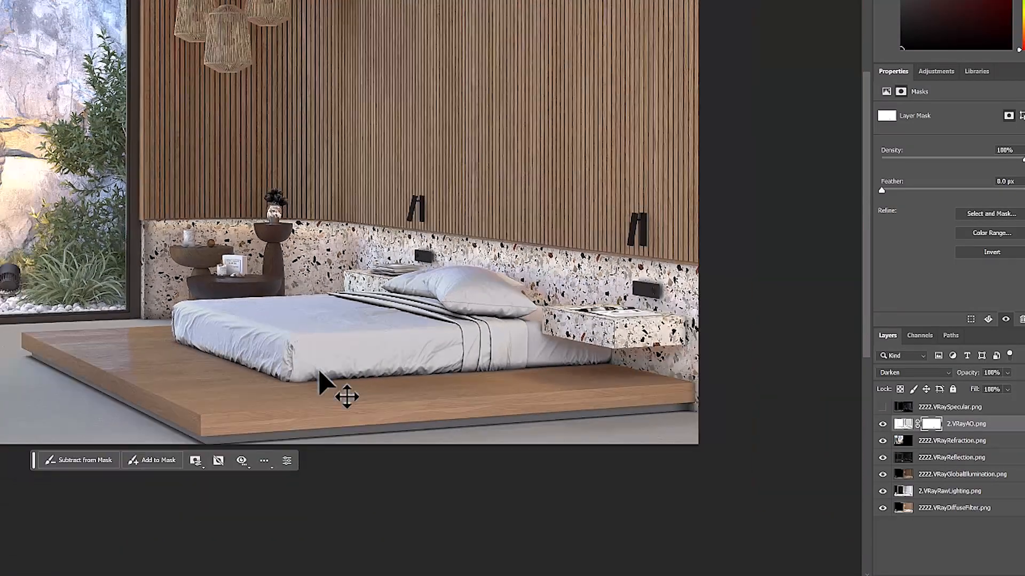
{"action": "left_click_drag", "start_coordinate": [237, 270], "coordinate": [300, 343]}
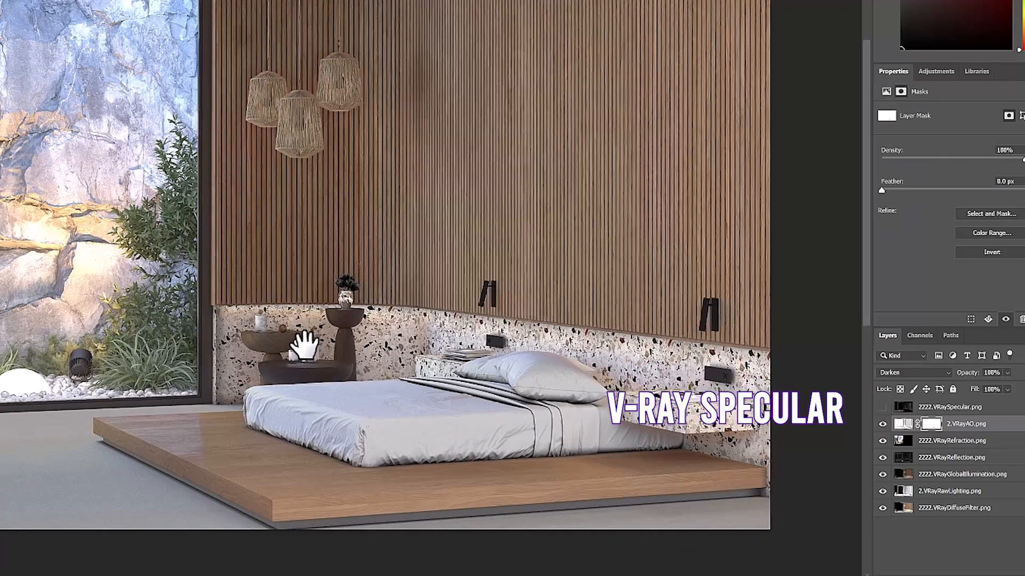
{"action": "left_click", "coordinate": [916, 407]}
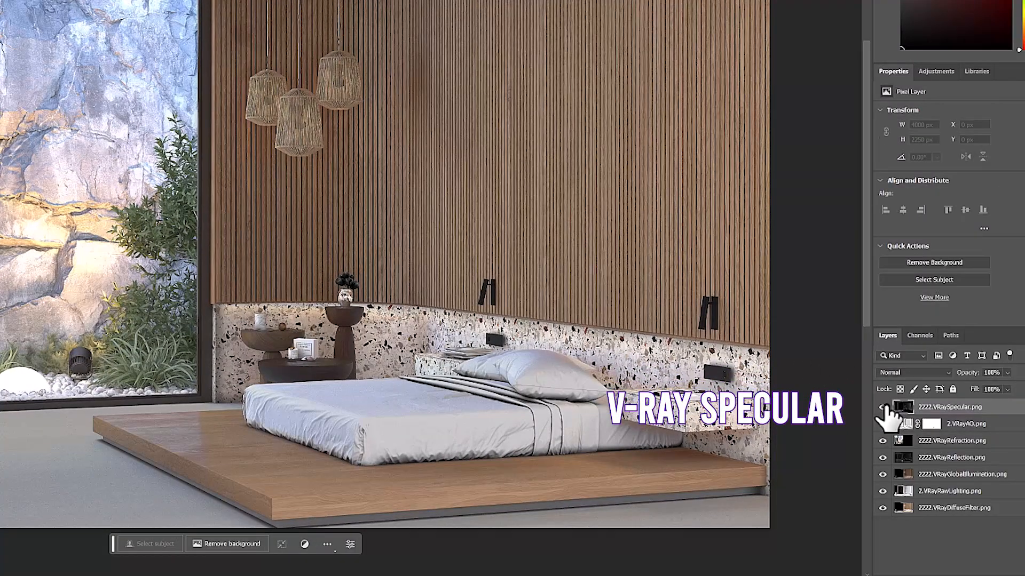
{"action": "left_click", "coordinate": [883, 408]}
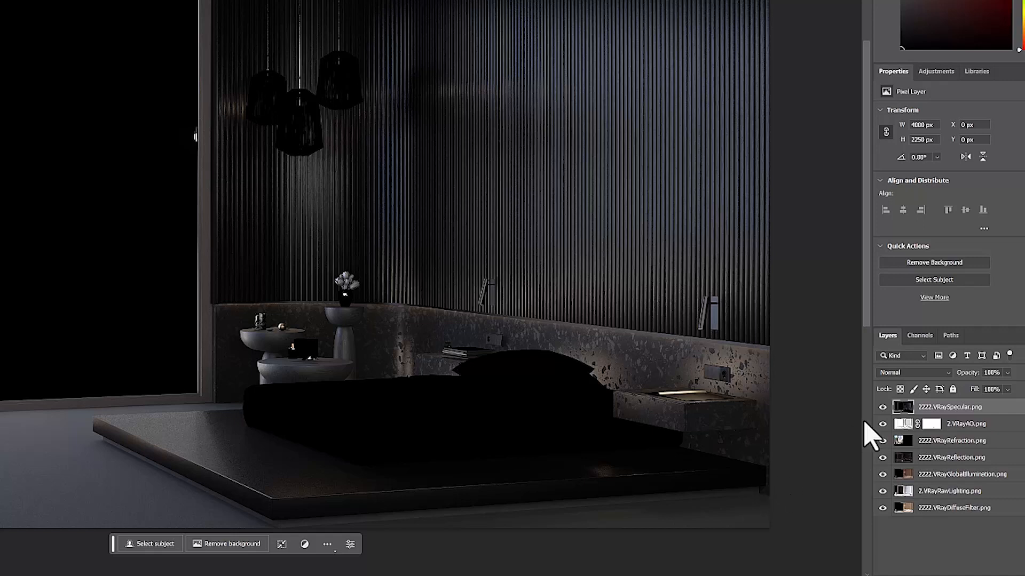
{"action": "left_click", "coordinate": [919, 374]}
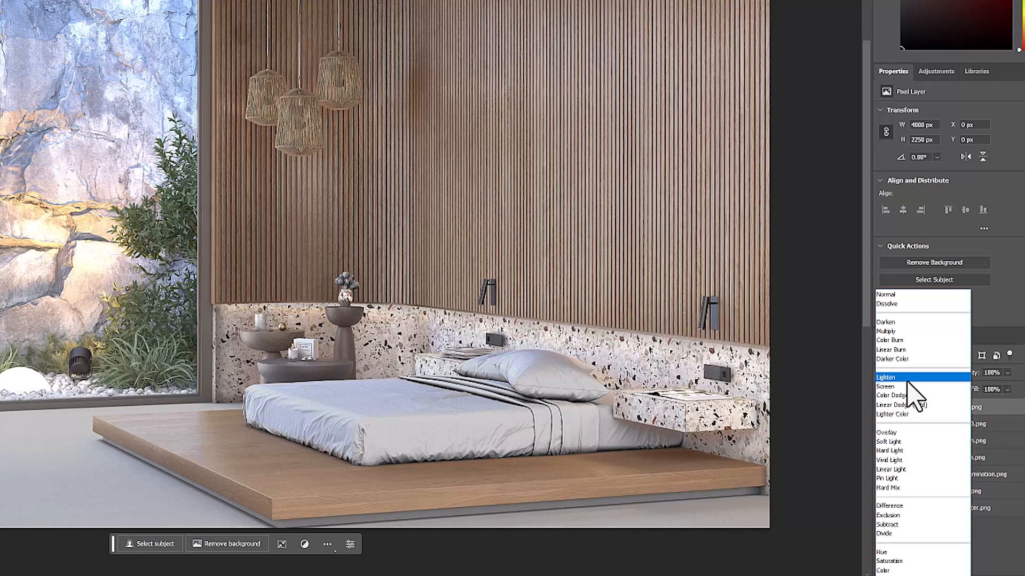
{"action": "left_click", "coordinate": [908, 378]}
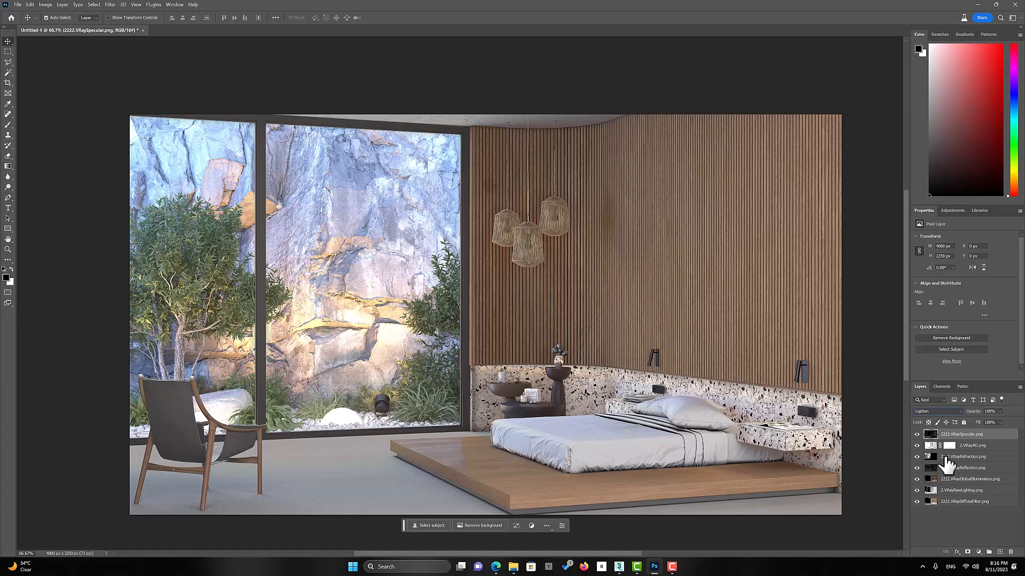
Hide the render pass layers above 2222.VRayDiffuseFilter.png one by one, and show them again to review each pass's contribution
{"action": "left_click", "coordinate": [917, 434]}
{"action": "left_click", "coordinate": [917, 446]}
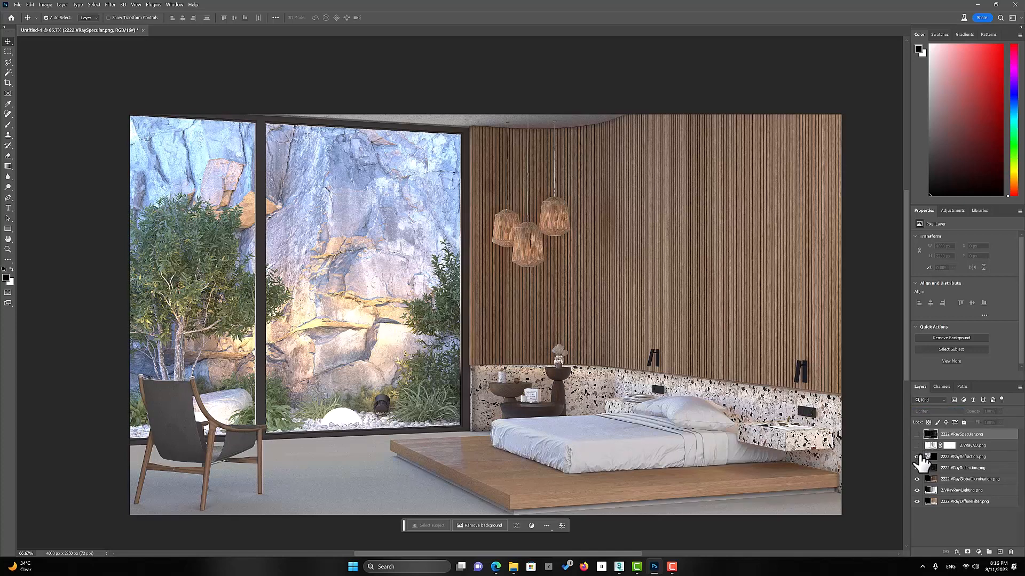
{"action": "left_click", "coordinate": [917, 468]}
{"action": "left_click", "coordinate": [918, 478]}
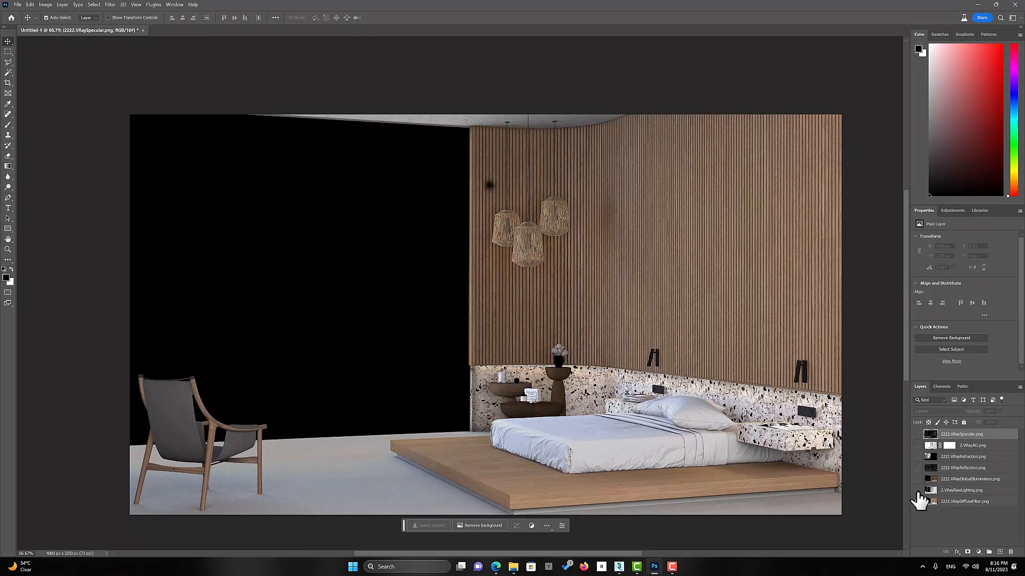
{"action": "left_click", "coordinate": [918, 490]}
{"action": "left_click", "coordinate": [917, 490]}
{"action": "left_click", "coordinate": [917, 479]}
{"action": "left_click", "coordinate": [917, 467]}
{"action": "left_click", "coordinate": [917, 456]}
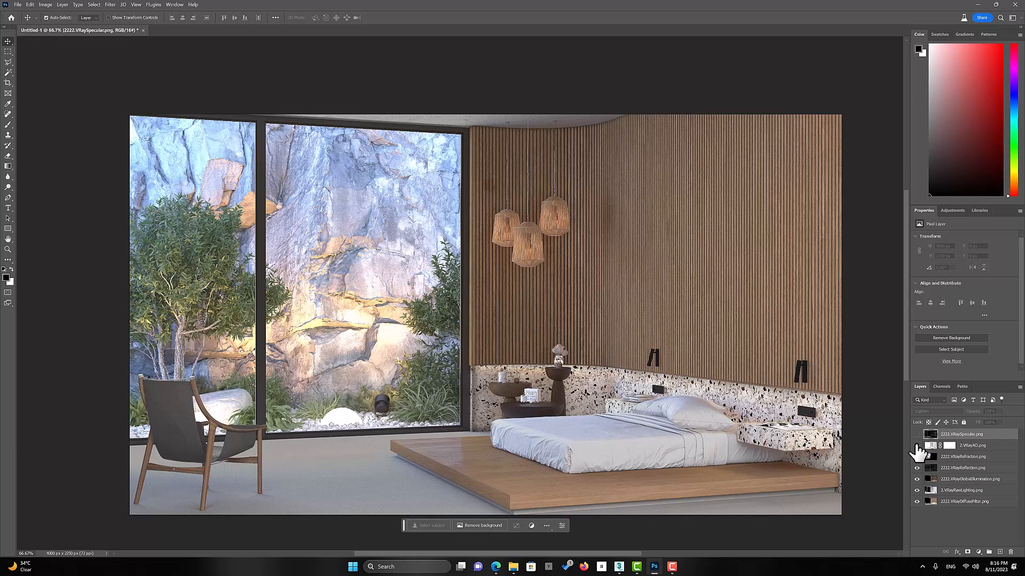
{"action": "left_click", "coordinate": [918, 445]}
{"action": "left_click", "coordinate": [918, 435]}
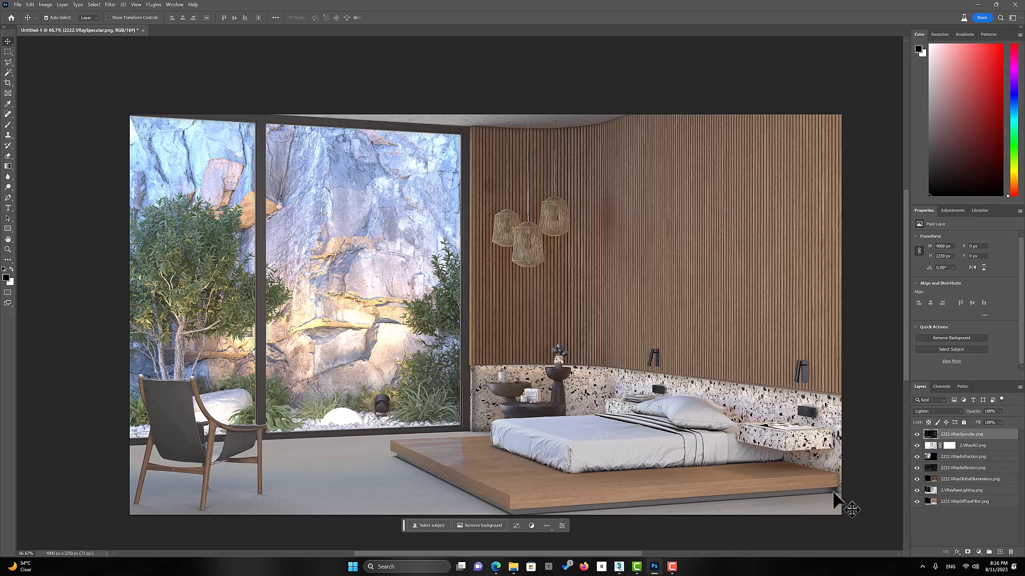
Switch to the bedroom scene in 3ds Max and open the Render Elements settings of Render Setup
{"action": "left_click", "coordinate": [979, 5]}
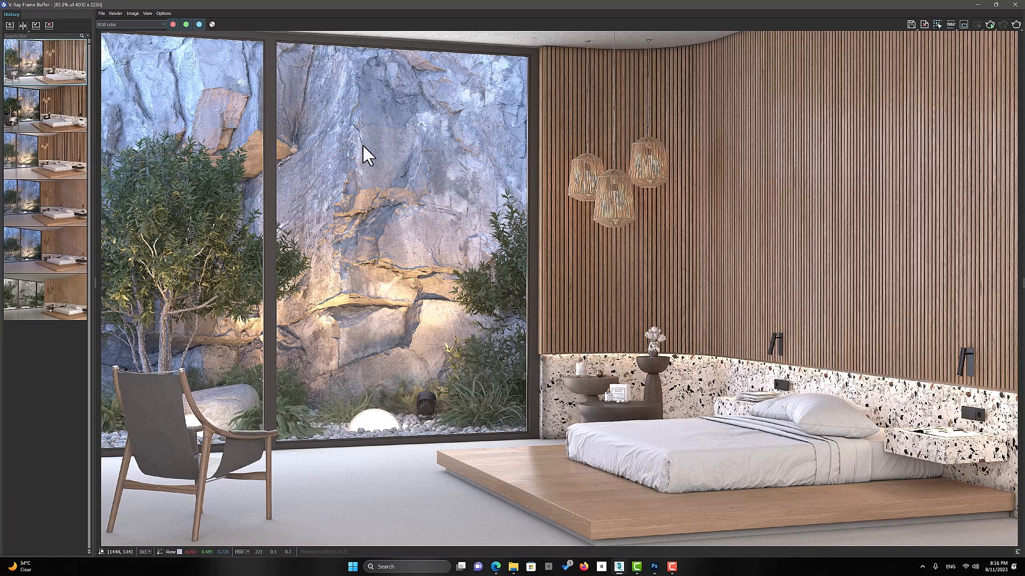
{"action": "left_click", "coordinate": [977, 5]}
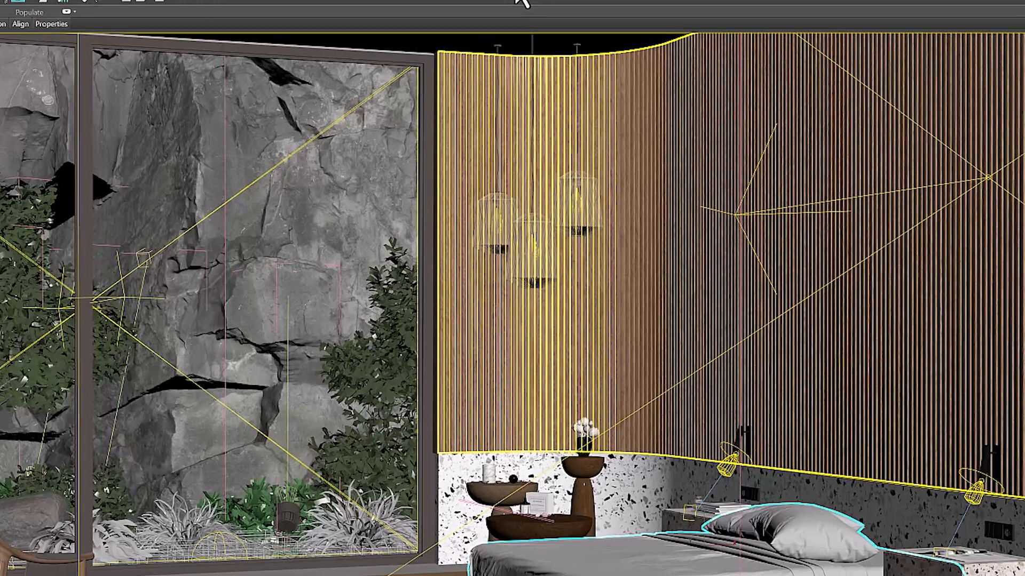
{"action": "left_click", "coordinate": [522, 3]}
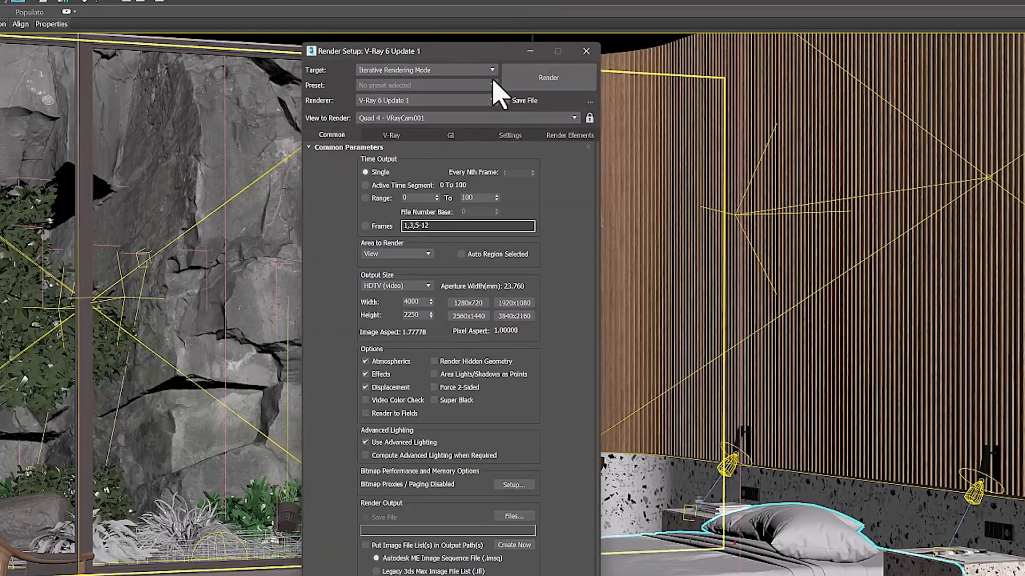
{"action": "left_click", "coordinate": [557, 137]}
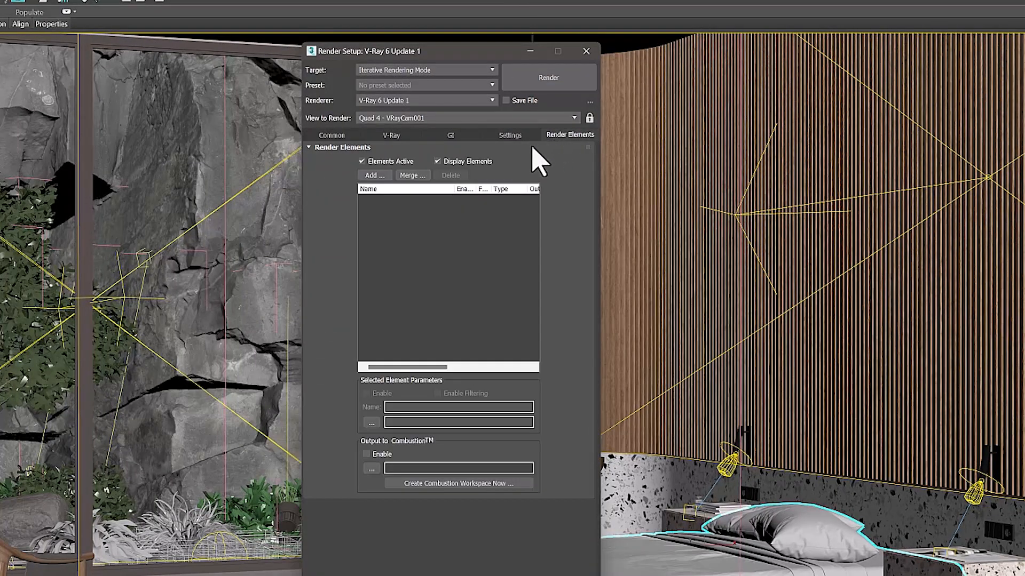
Add the VRayDenoiser, VRayLightMix and VRayWireColor render elements
{"action": "left_click", "coordinate": [384, 176]}
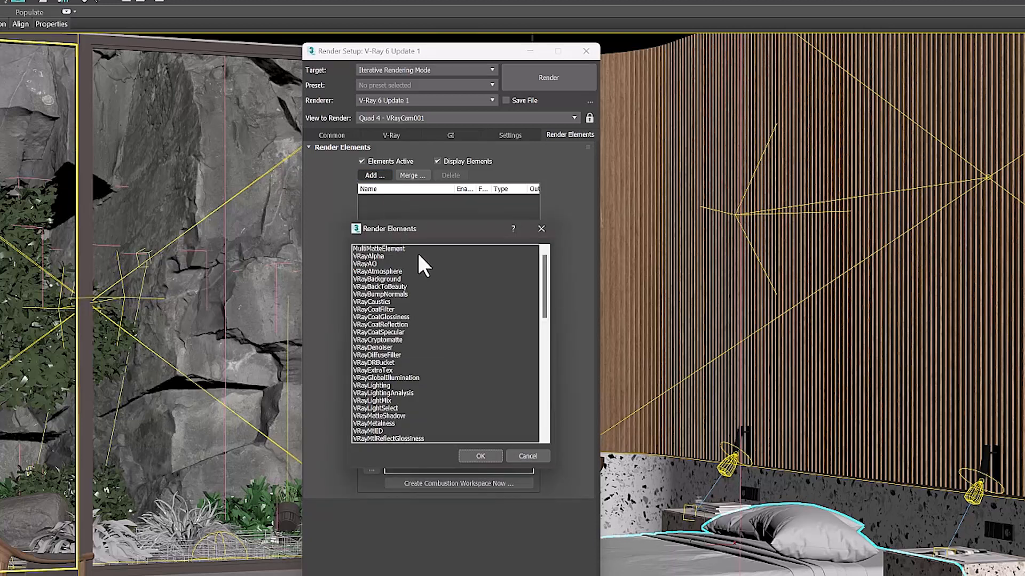
{"action": "scroll", "coordinate": [419, 298], "scroll_direction": "down", "scroll_amount": 2}
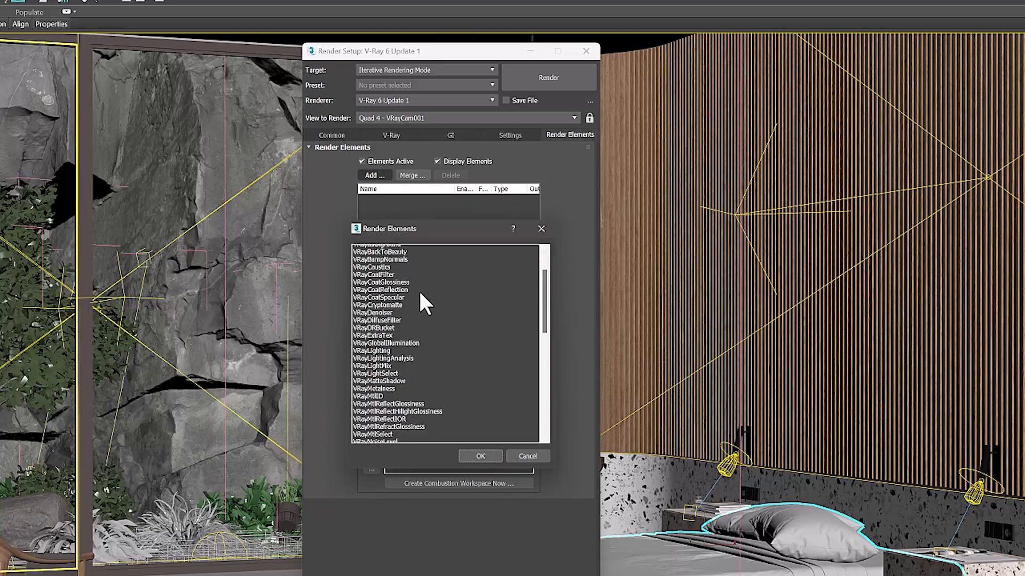
{"action": "scroll", "coordinate": [422, 296], "scroll_direction": "up", "scroll_amount": 1}
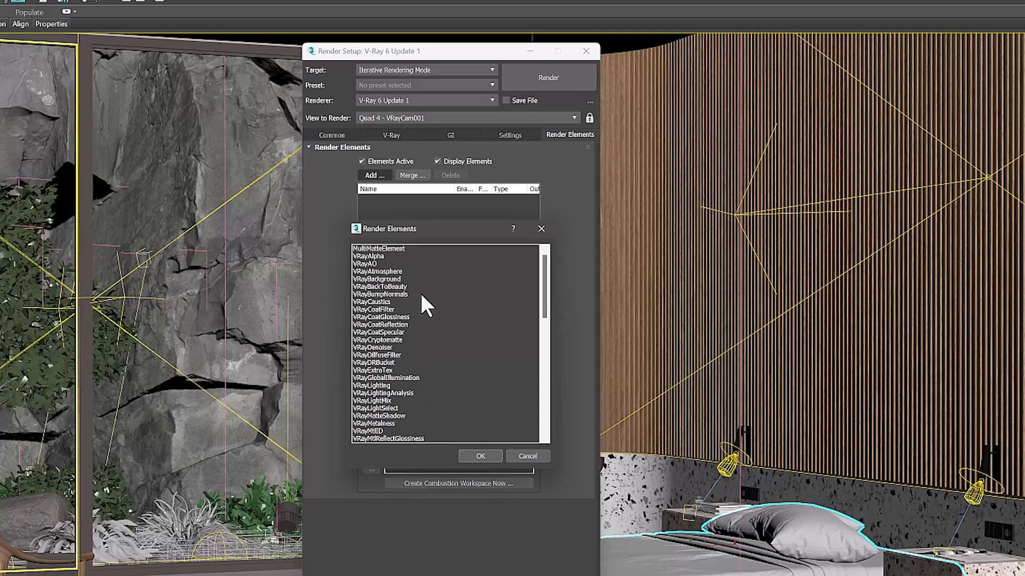
{"action": "left_click", "coordinate": [384, 348]}
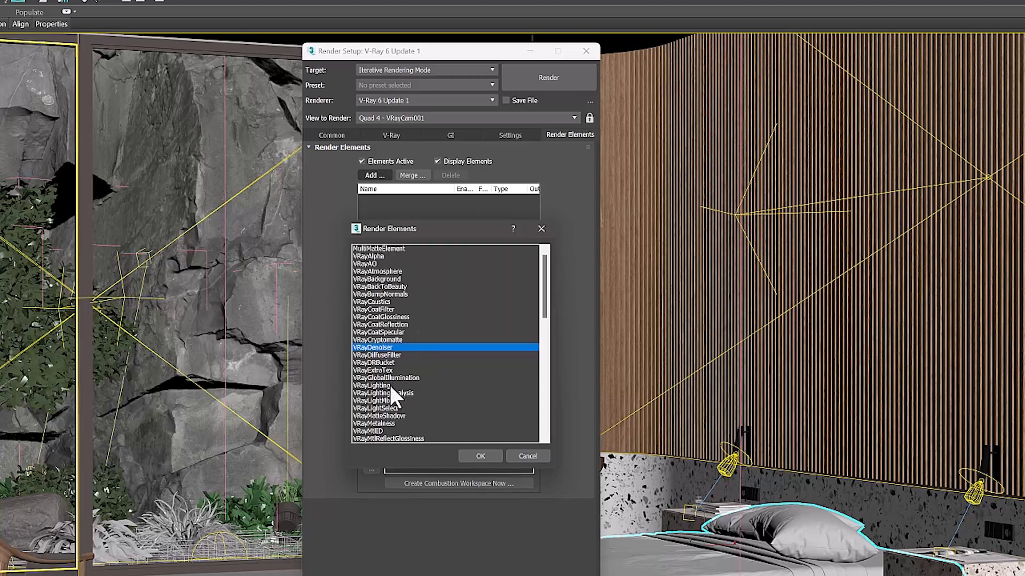
{"action": "left_click", "coordinate": [393, 400], "text": "ctrl"}
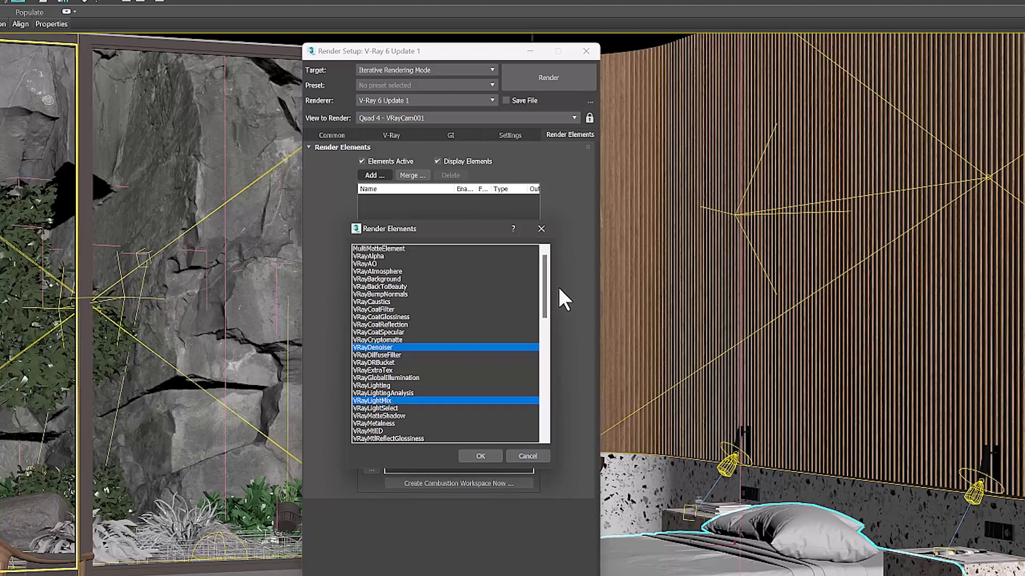
{"action": "left_click_drag", "start_coordinate": [544, 290], "coordinate": [543, 418]}
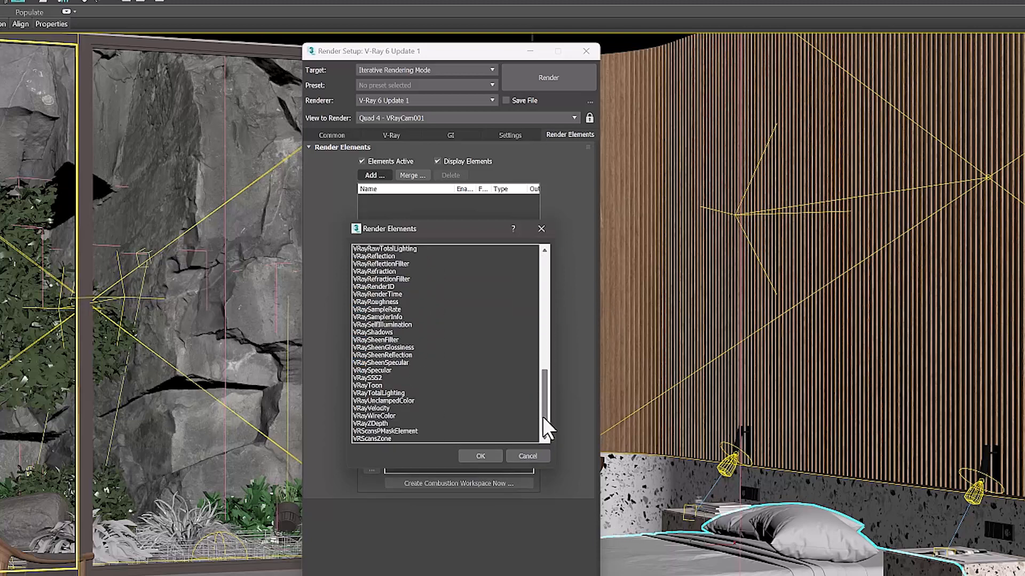
{"action": "left_click", "coordinate": [391, 416], "text": "ctrl"}
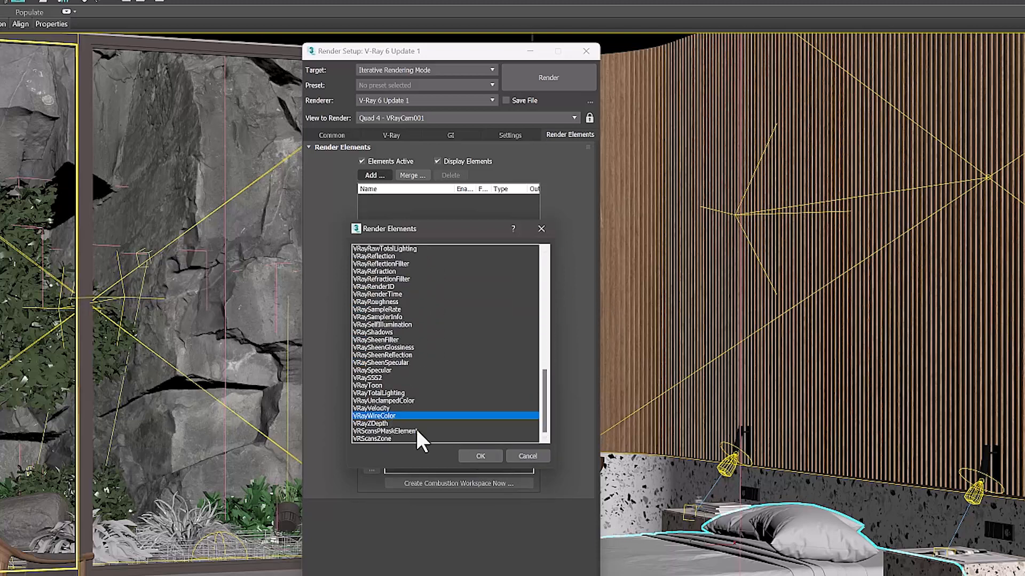
{"action": "left_click", "coordinate": [479, 457]}
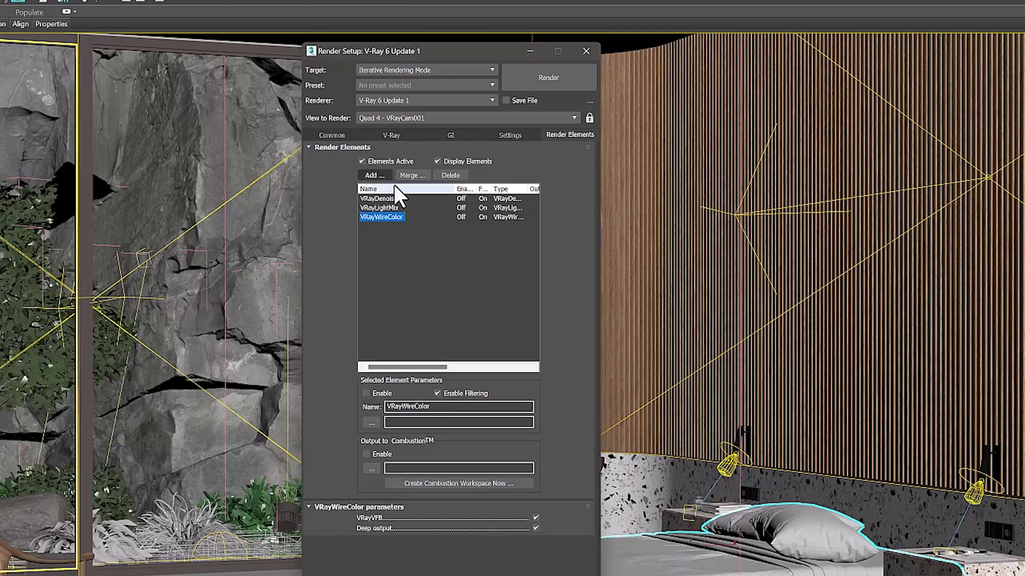
Add the VRayAO, VRayRawLighting, VRayRawReflection, VRayRawRefraction and VRayRawShadow render elements
{"action": "left_click", "coordinate": [379, 173]}
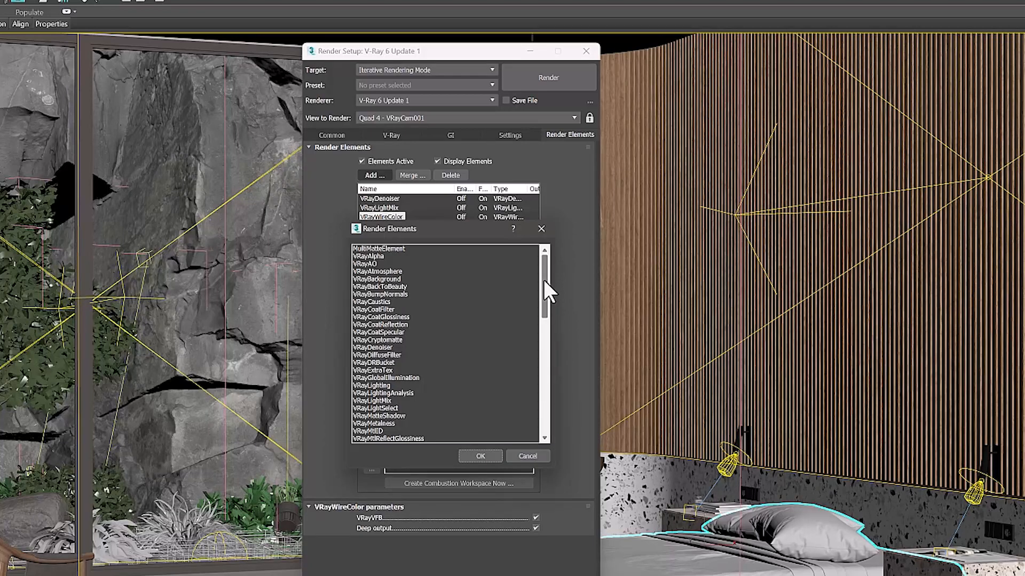
{"action": "left_click_drag", "start_coordinate": [543, 280], "coordinate": [539, 341]}
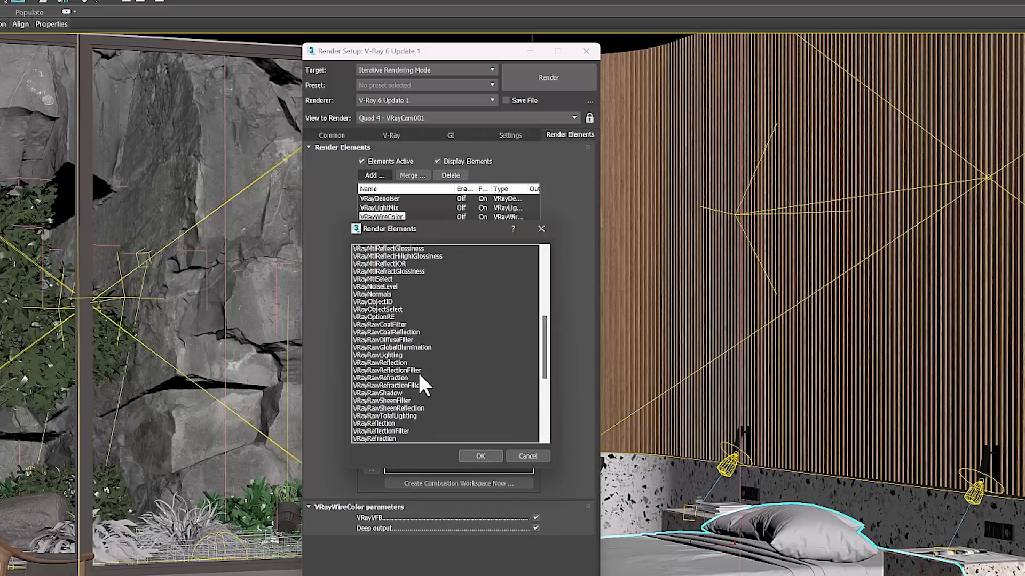
{"action": "left_click", "coordinate": [402, 354]}
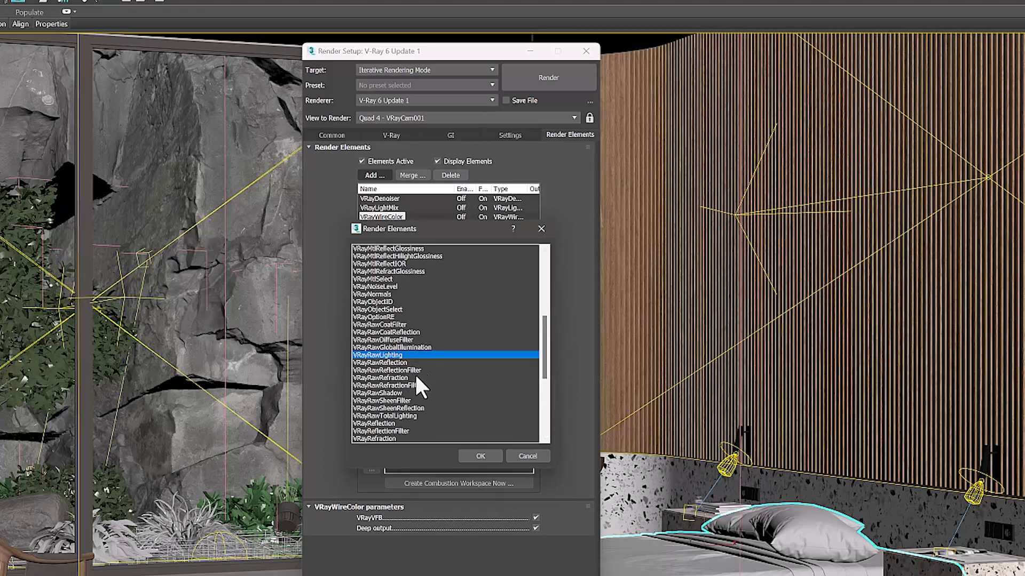
{"action": "left_click", "coordinate": [396, 378], "text": "ctrl"}
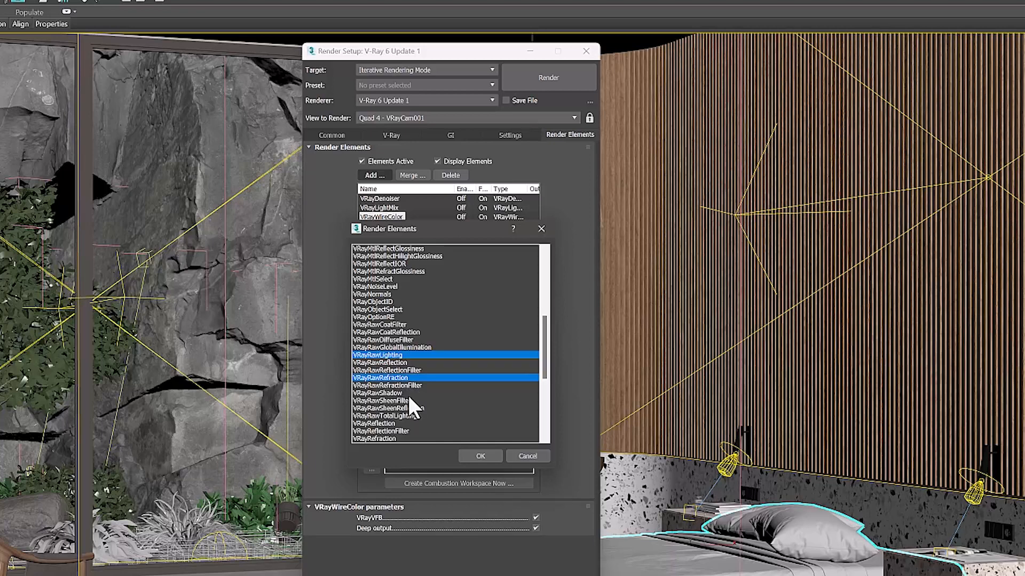
{"action": "left_click", "coordinate": [396, 393], "text": "ctrl"}
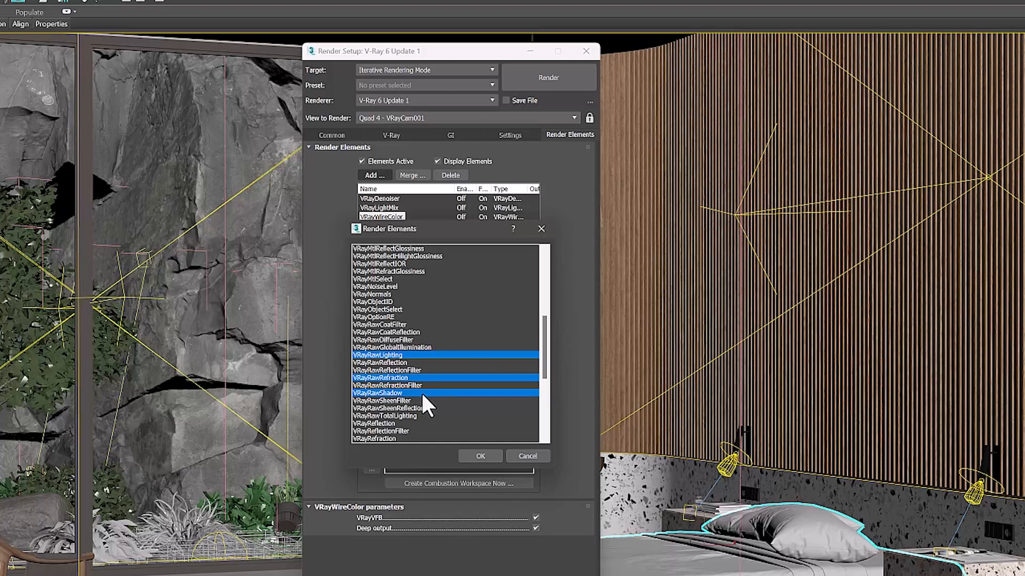
{"action": "left_click", "coordinate": [402, 364], "text": "ctrl"}
{"action": "left_click_drag", "start_coordinate": [543, 344], "coordinate": [543, 268]}
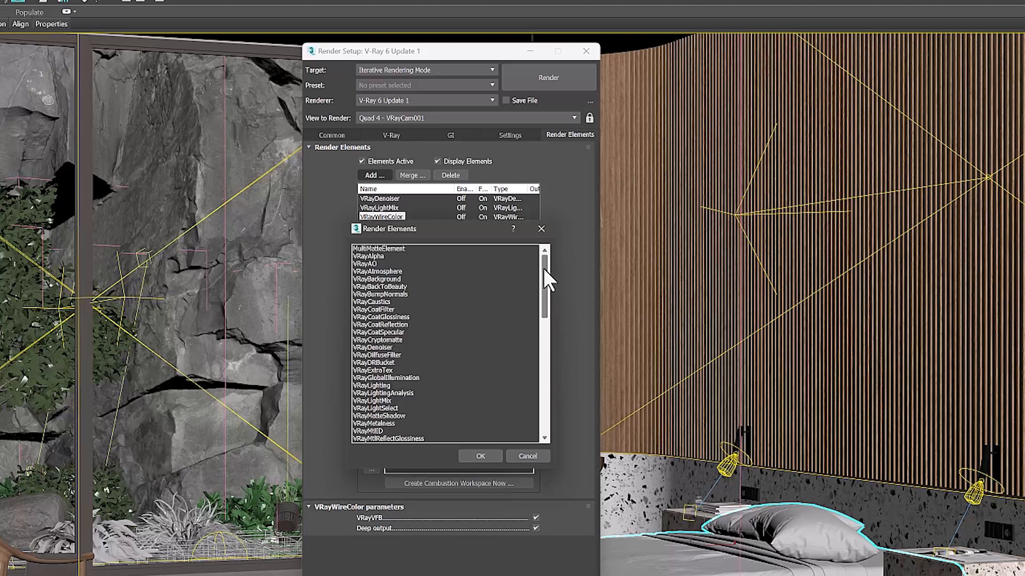
{"action": "left_click", "coordinate": [380, 265]}
{"action": "left_click", "coordinate": [486, 453]}
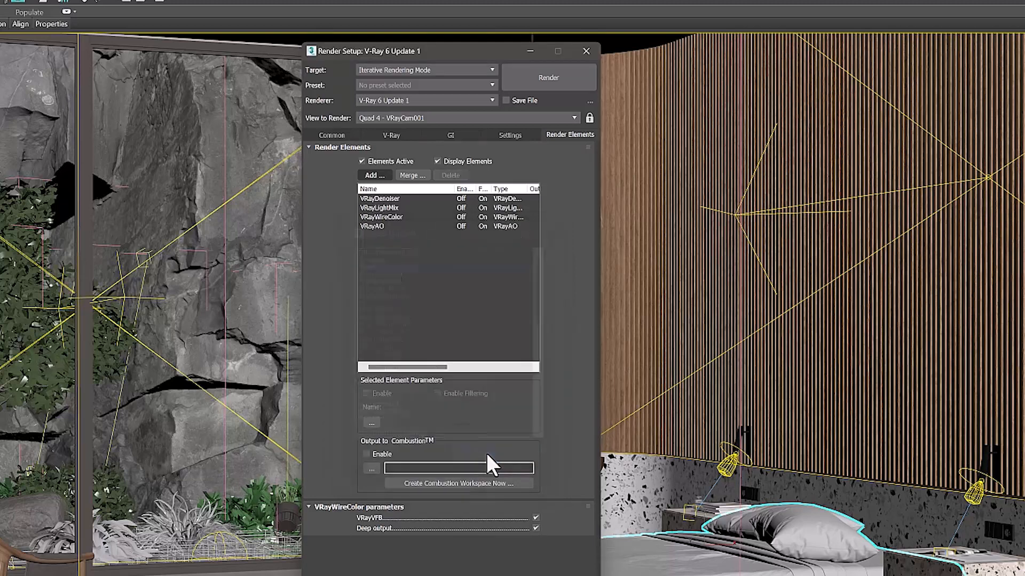
{"action": "left_click", "coordinate": [407, 270]}
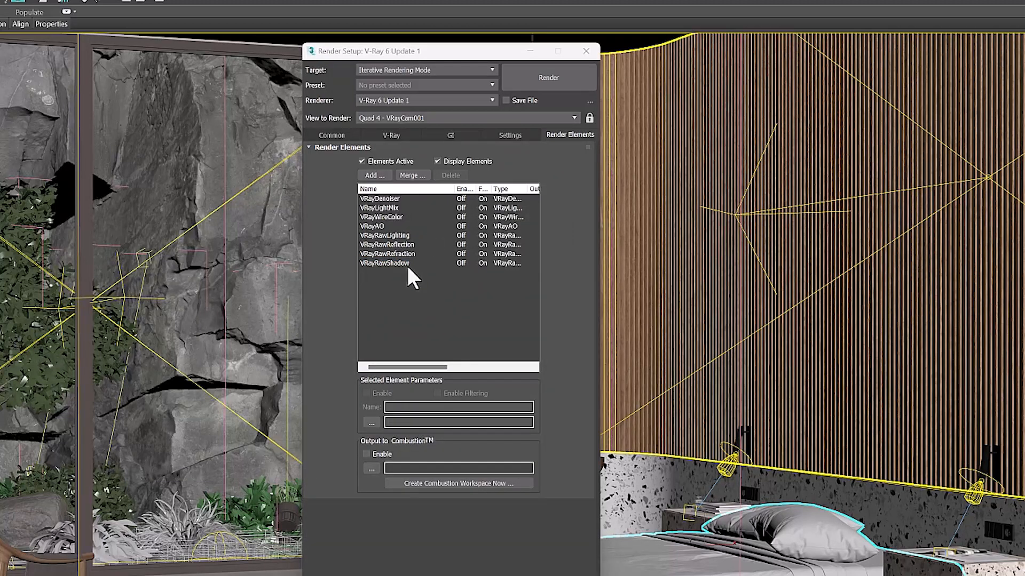
Open the V-Ray Frame Buffer with the last bedroom render and look through its list of available channels
{"action": "left_click", "coordinate": [395, 136]}
{"action": "left_click", "coordinate": [511, 164]}
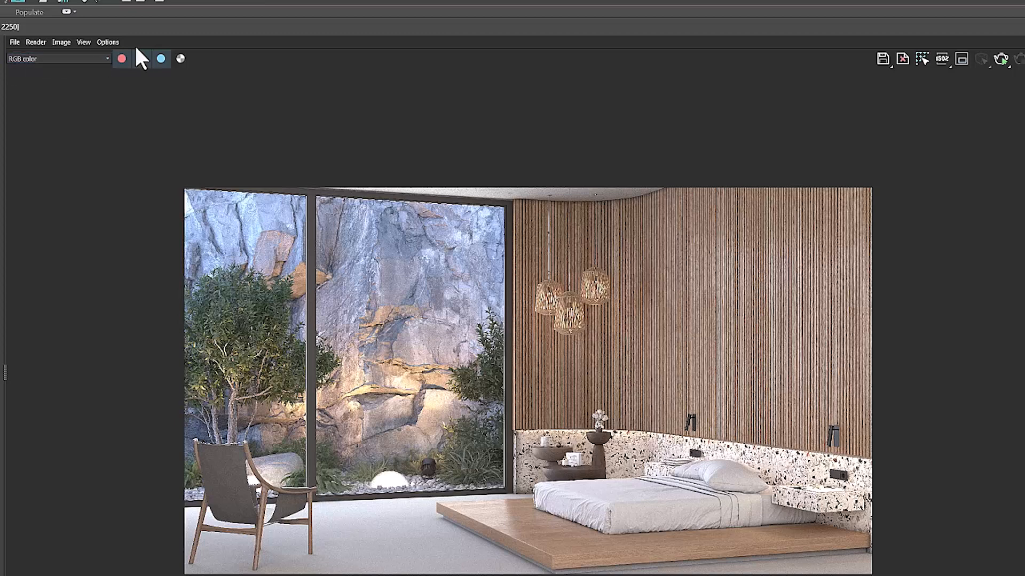
{"action": "mouse_move", "coordinate": [70, 30]}
{"action": "left_mouse_down"}
{"action": "mouse_move", "coordinate": [59, 30]}
{"action": "mouse_move", "coordinate": [82, 25]}
{"action": "left_mouse_up"}
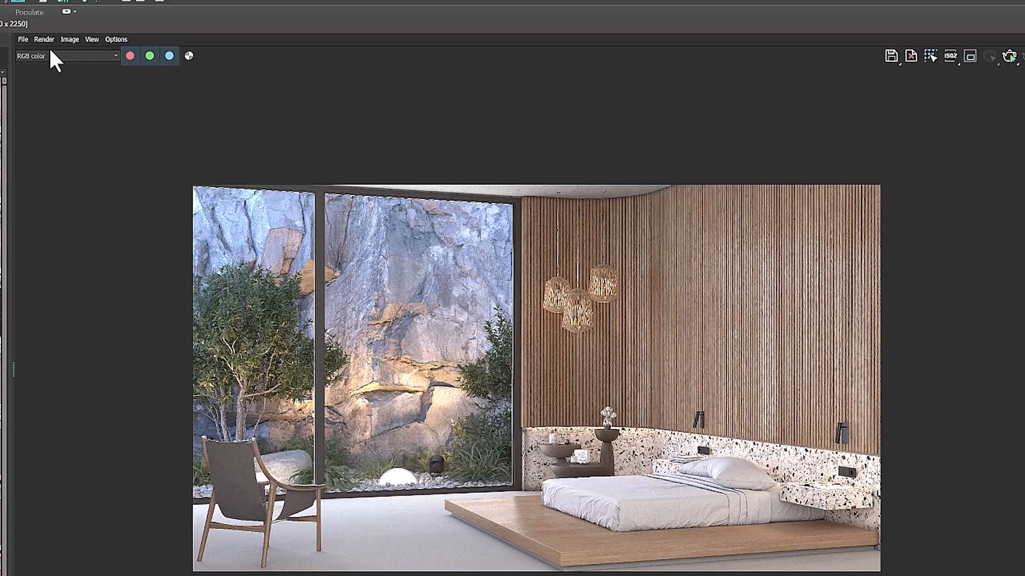
{"action": "left_click", "coordinate": [105, 56]}
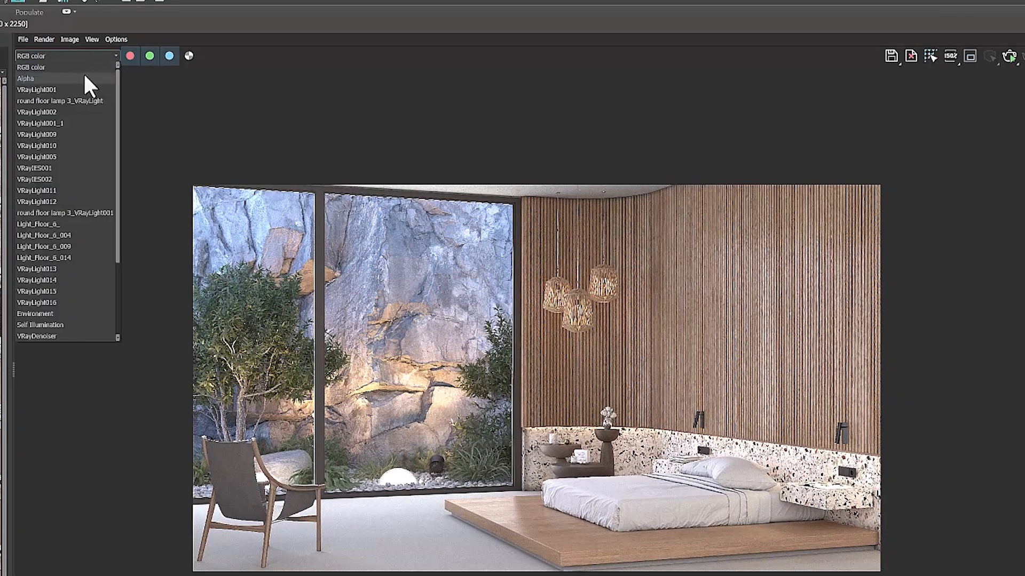
{"action": "scroll", "coordinate": [81, 108], "scroll_direction": "down", "scroll_amount": 3}
{"action": "scroll", "coordinate": [81, 109], "scroll_direction": "down", "scroll_amount": 3}
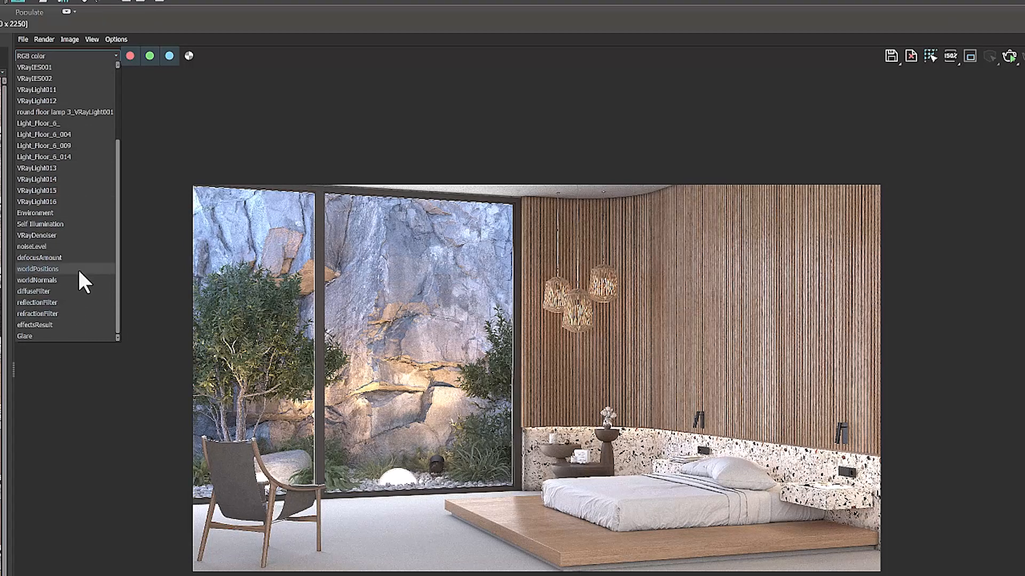
{"action": "scroll", "coordinate": [67, 107], "scroll_direction": "up", "scroll_amount": 3}
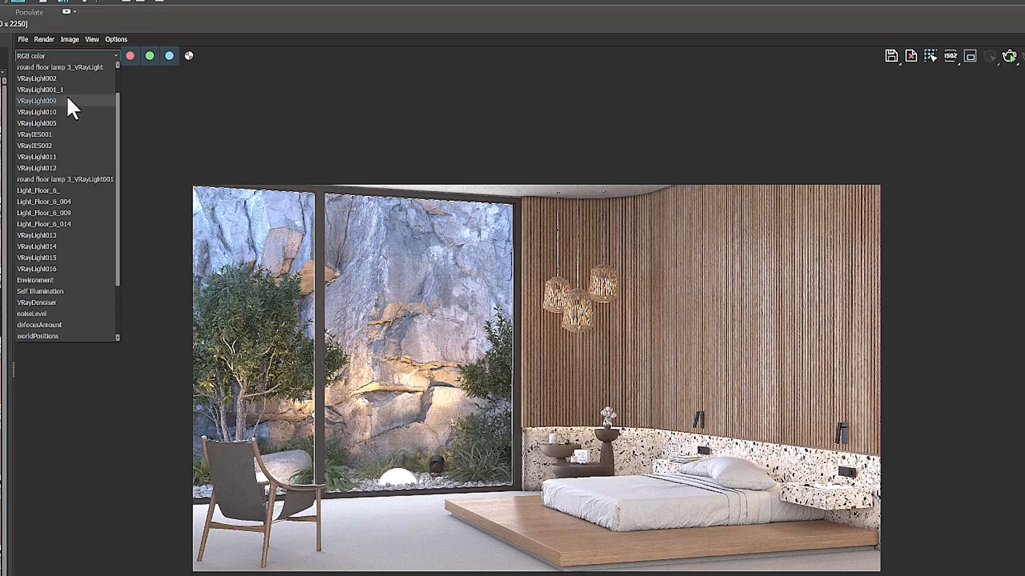
{"action": "left_click", "coordinate": [65, 56]}
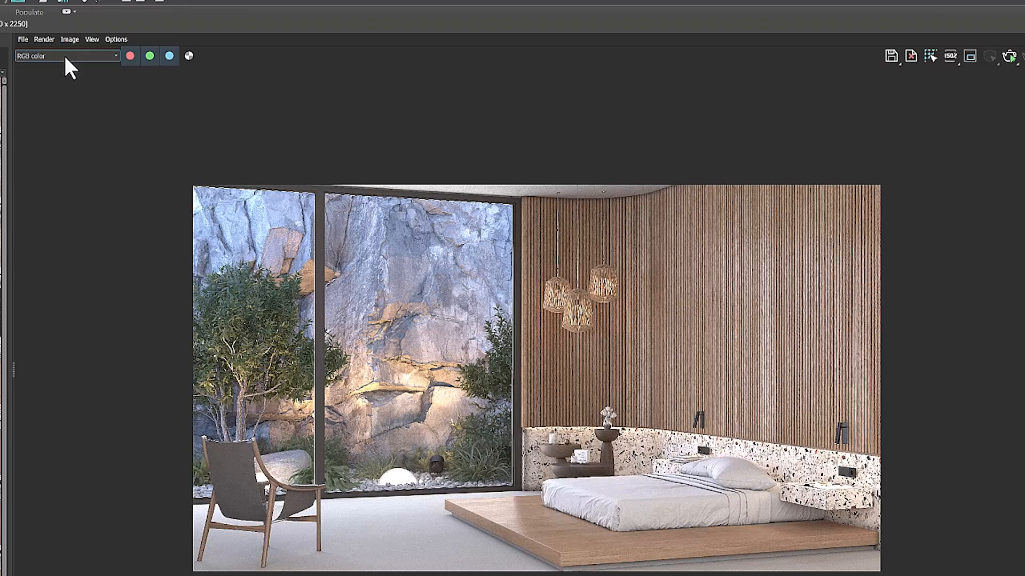
Display the VRayDenoiser channel, examine the rock wall and plants up close, and return to RGB color to compare noise
{"action": "left_click", "coordinate": [65, 57]}
{"action": "scroll", "coordinate": [55, 240], "scroll_direction": "down", "scroll_amount": 3}
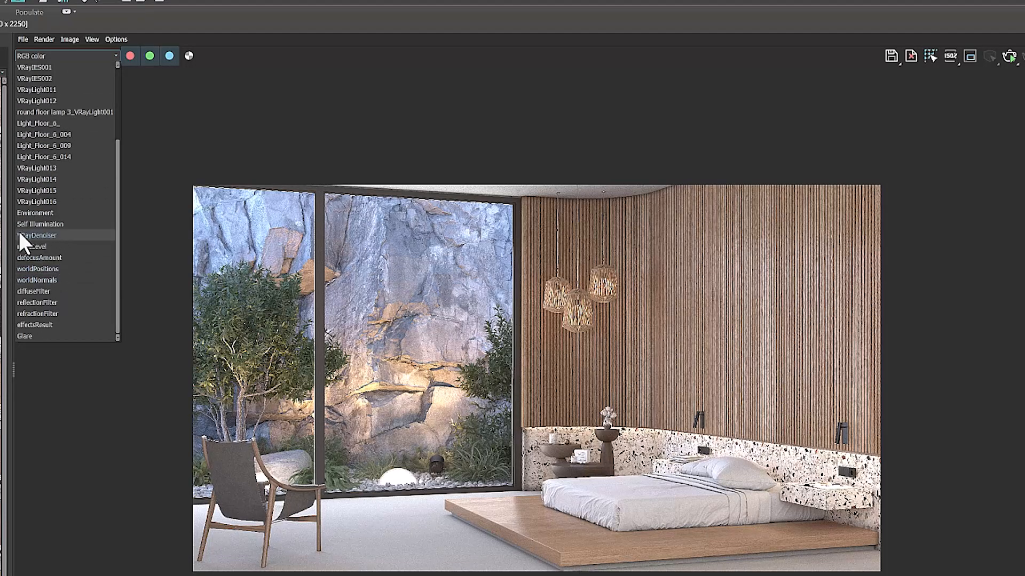
{"action": "left_click", "coordinate": [78, 236]}
{"action": "scroll", "coordinate": [484, 423], "scroll_direction": "up", "scroll_amount": 3}
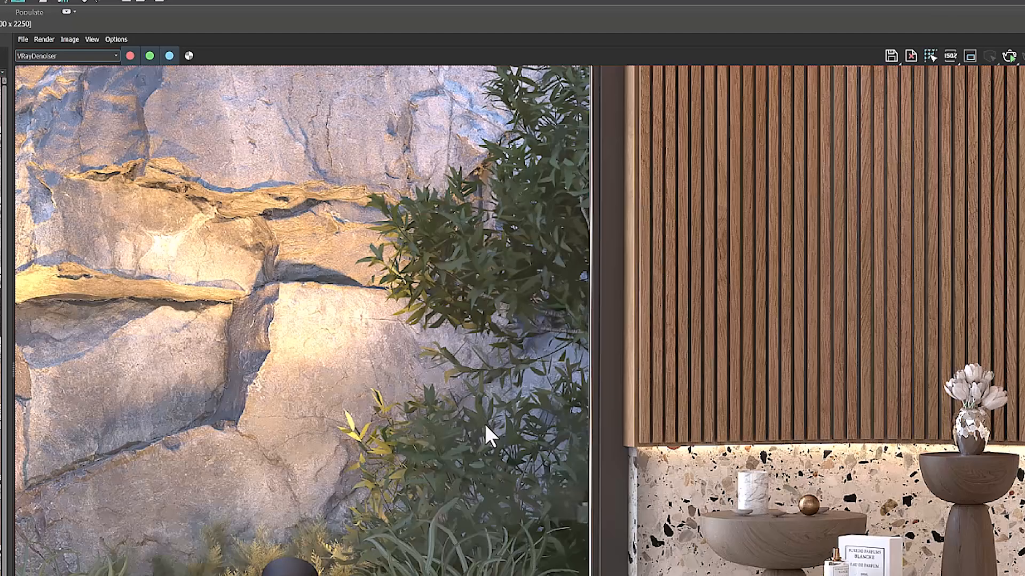
{"action": "left_click_drag", "start_coordinate": [479, 425], "coordinate": [677, 385]}
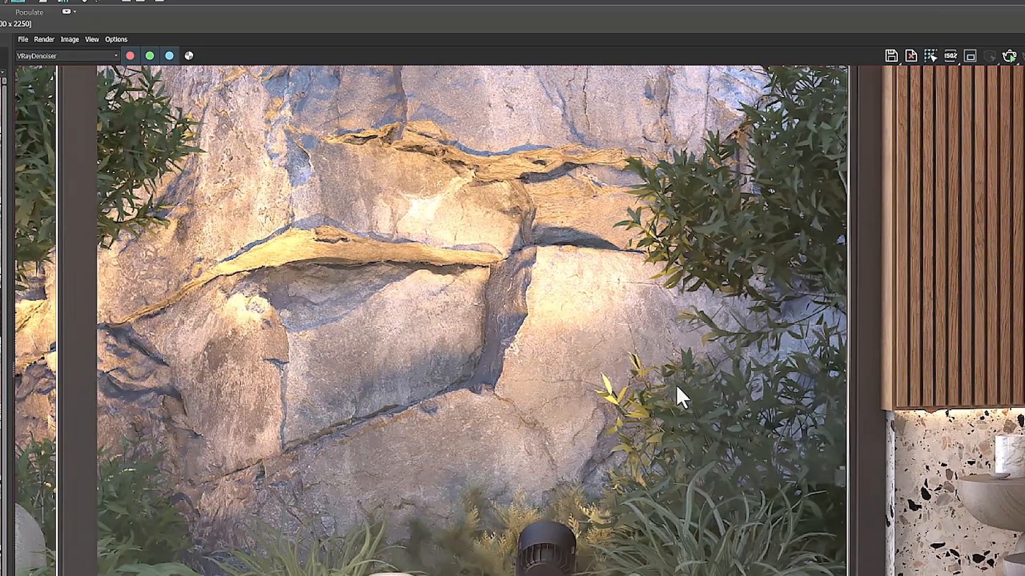
{"action": "left_click", "coordinate": [69, 52]}
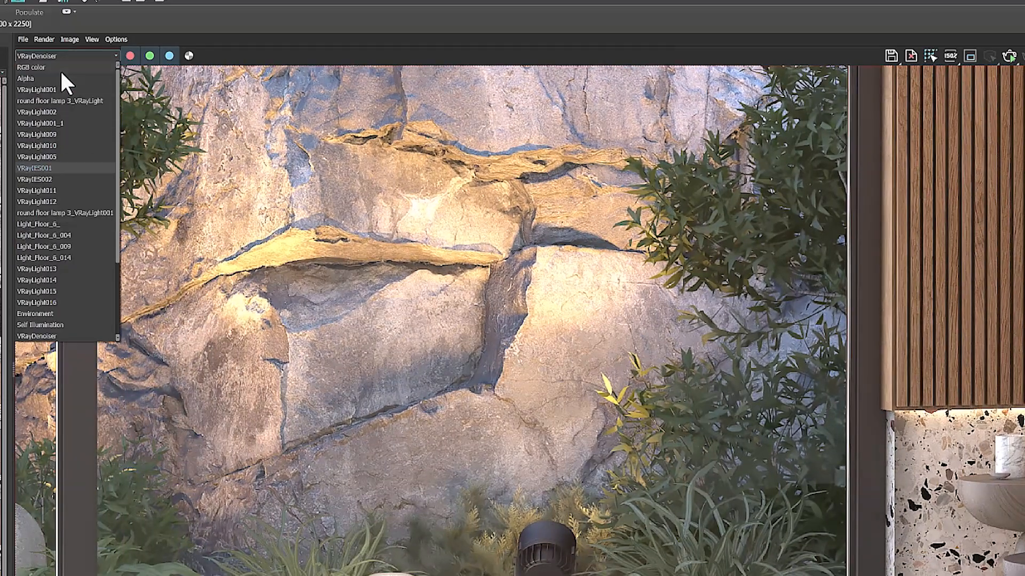
{"action": "left_click", "coordinate": [55, 67]}
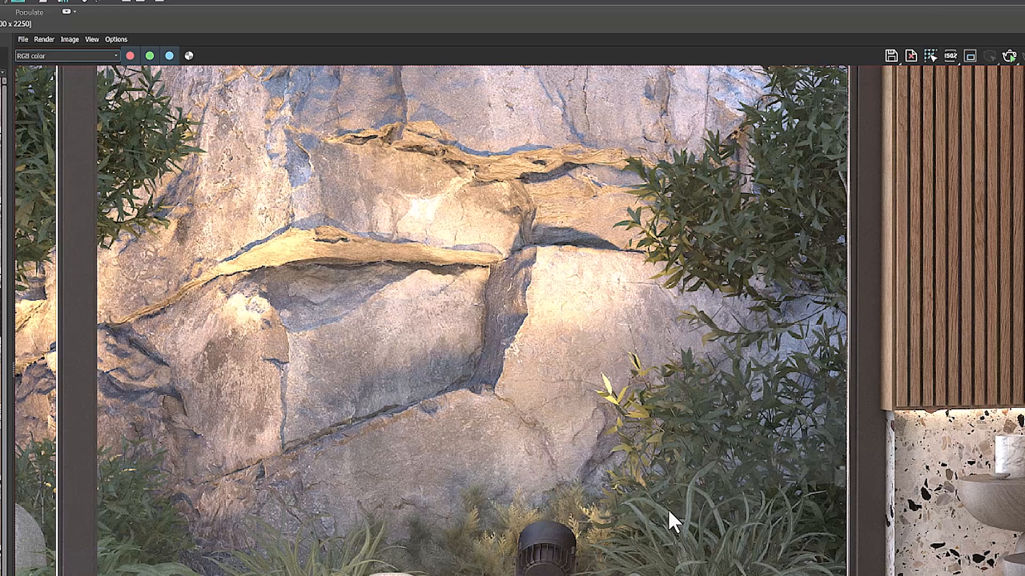
Switch between the VRayDenoiser and RGB color channels to compare noise on the rock wall, ending on VRayDenoiser
{"action": "left_click", "coordinate": [73, 57]}
{"action": "scroll", "coordinate": [63, 197], "scroll_direction": "down", "scroll_amount": 5}
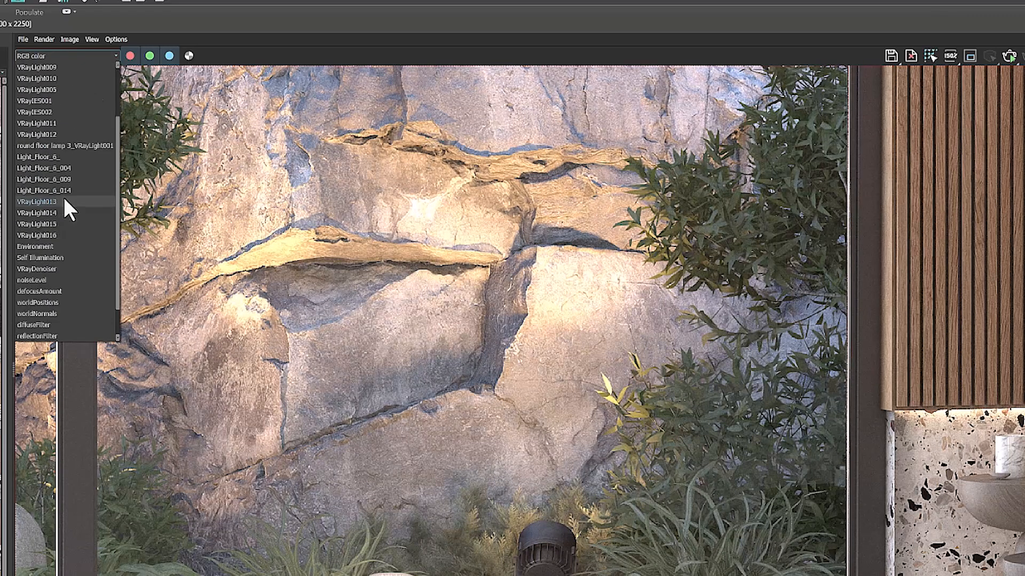
{"action": "left_click", "coordinate": [69, 235]}
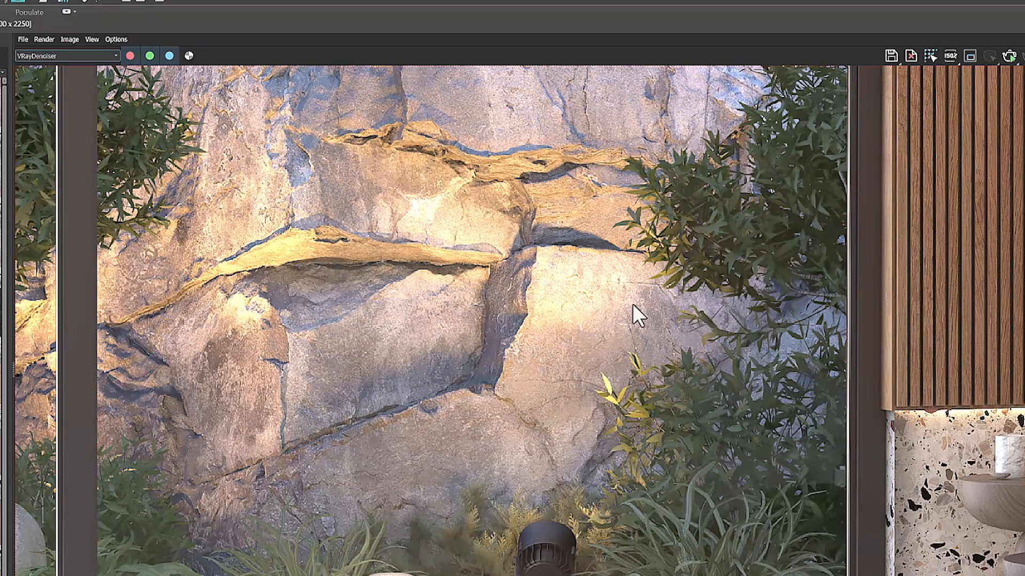
{"action": "left_click", "coordinate": [72, 56]}
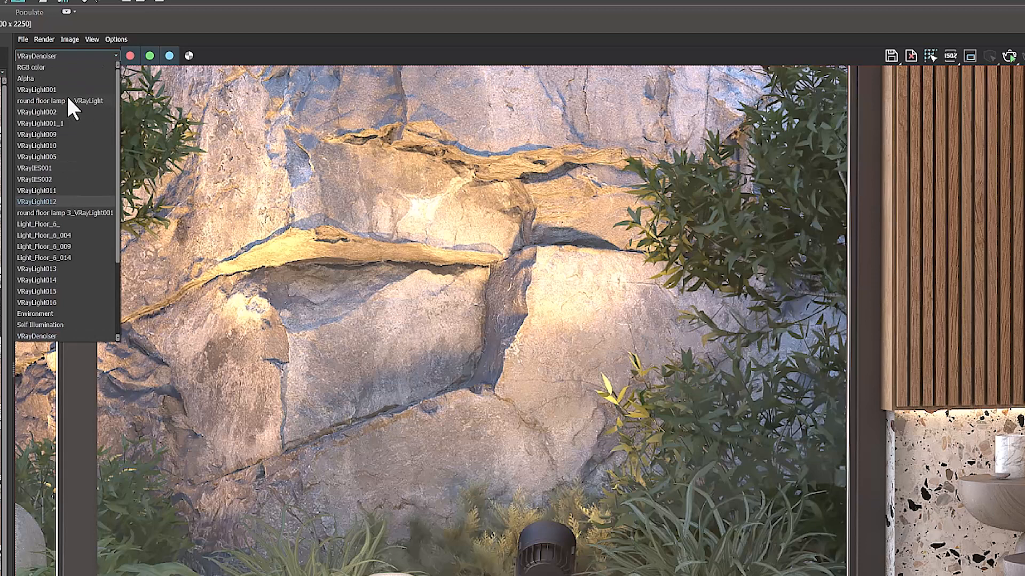
{"action": "left_click", "coordinate": [68, 67]}
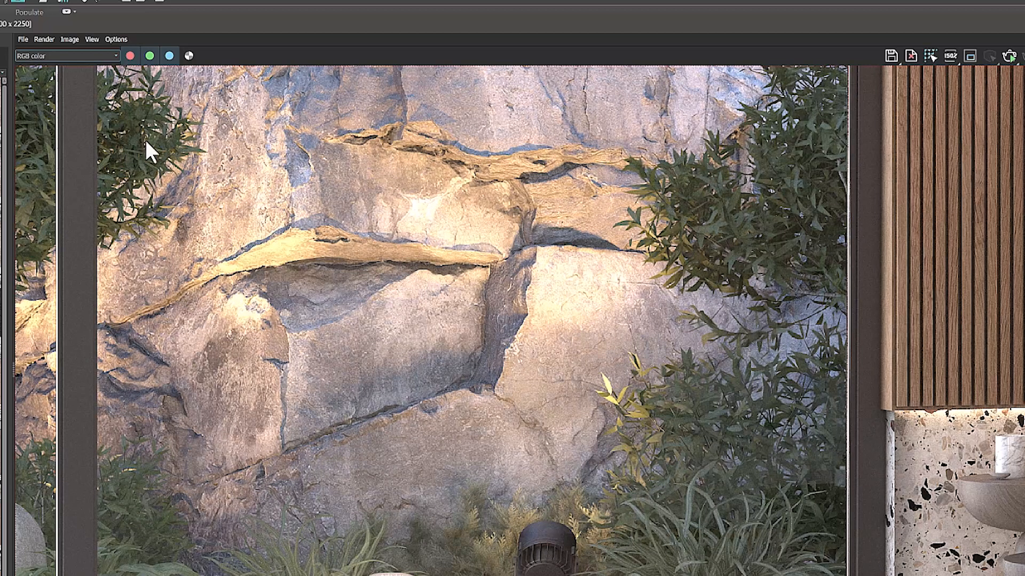
{"action": "left_click", "coordinate": [94, 57]}
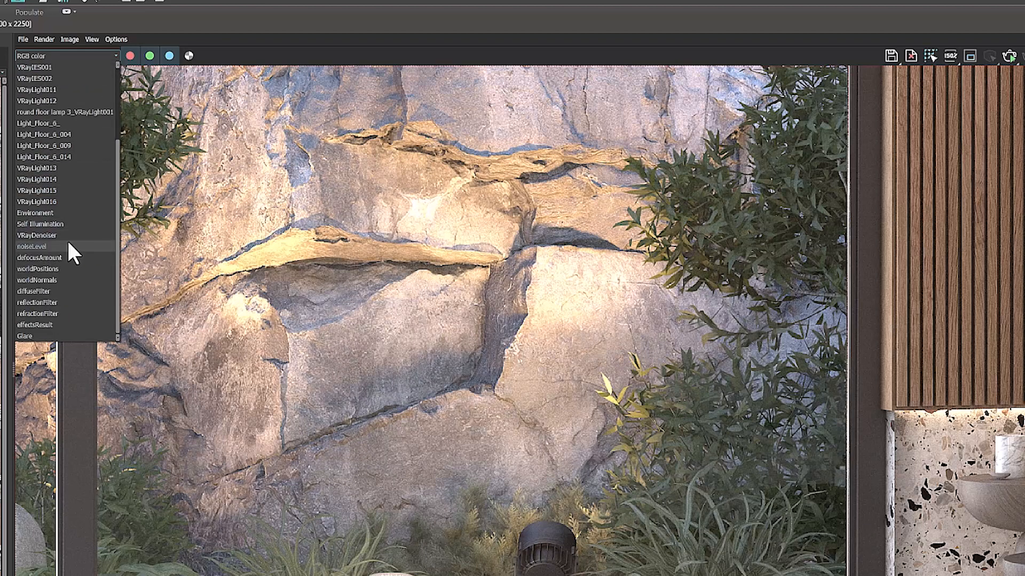
{"action": "left_click", "coordinate": [73, 250]}
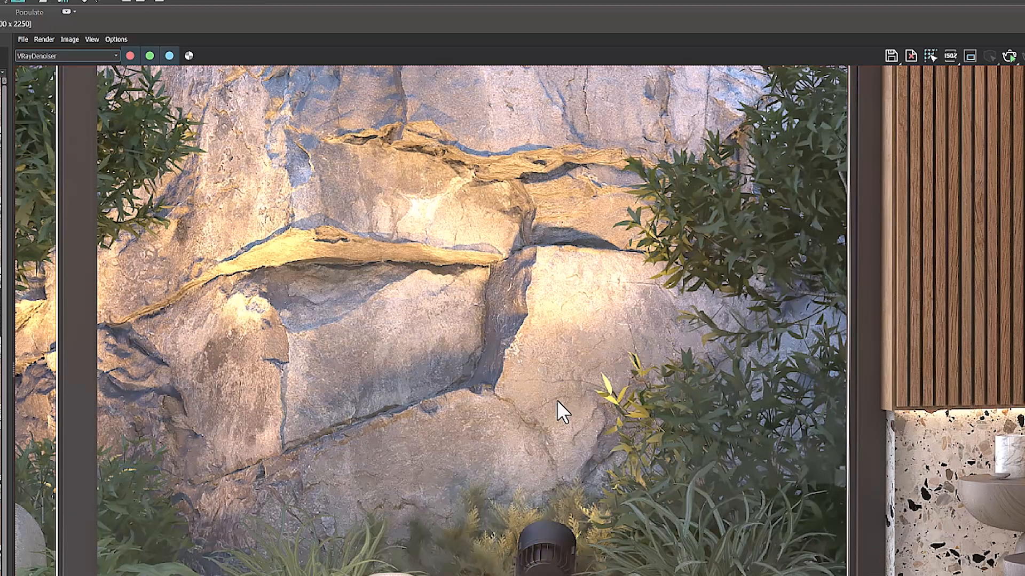
Examine the whole denoised bedroom render, including the pendant lamps and bedside area
{"action": "scroll", "coordinate": [556, 399], "scroll_direction": "down", "scroll_amount": 3}
{"action": "scroll", "coordinate": [568, 403], "scroll_direction": "down", "scroll_amount": 2}
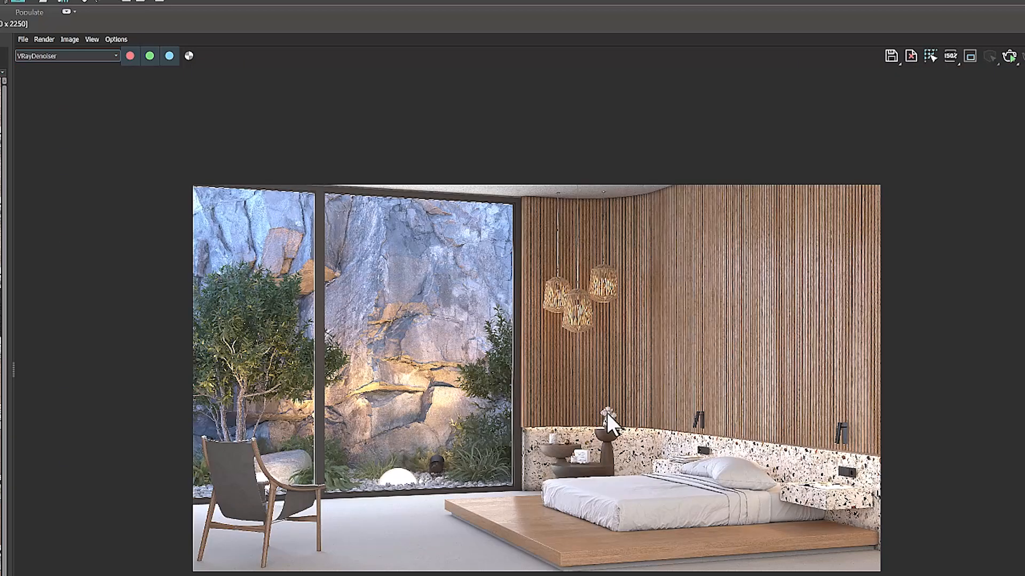
{"action": "scroll", "coordinate": [607, 413], "scroll_direction": "up", "scroll_amount": 3}
{"action": "left_click_drag", "start_coordinate": [585, 419], "coordinate": [598, 402]}
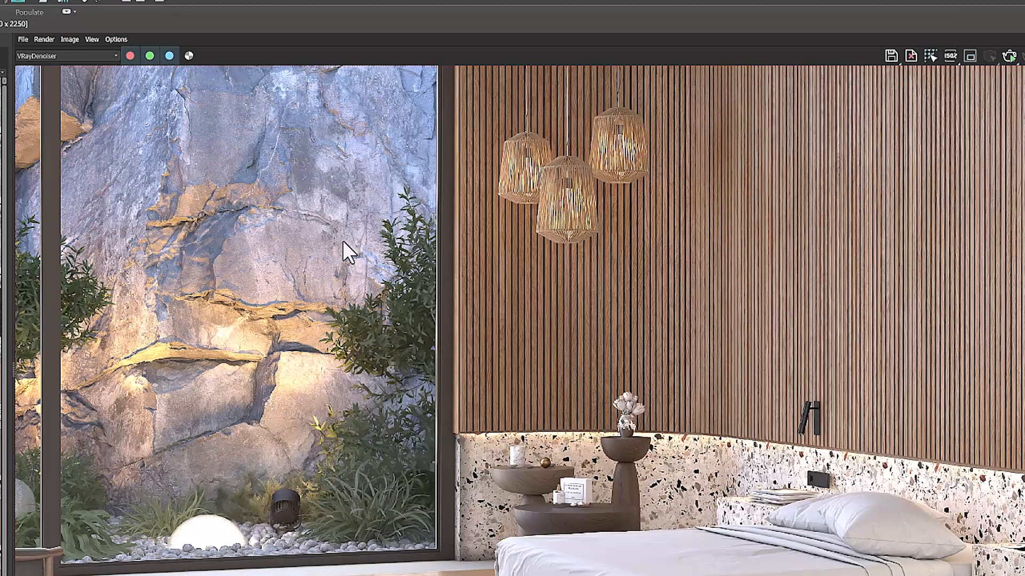
Look through the full list of render channels and display RGB color
{"action": "left_click", "coordinate": [91, 55]}
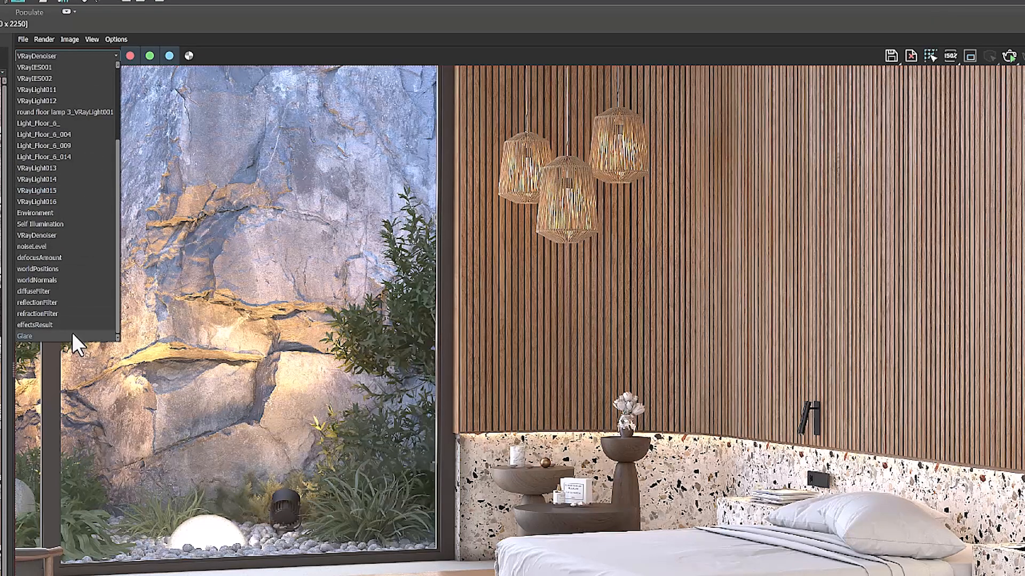
{"action": "scroll", "coordinate": [63, 296], "scroll_direction": "up", "scroll_amount": 3}
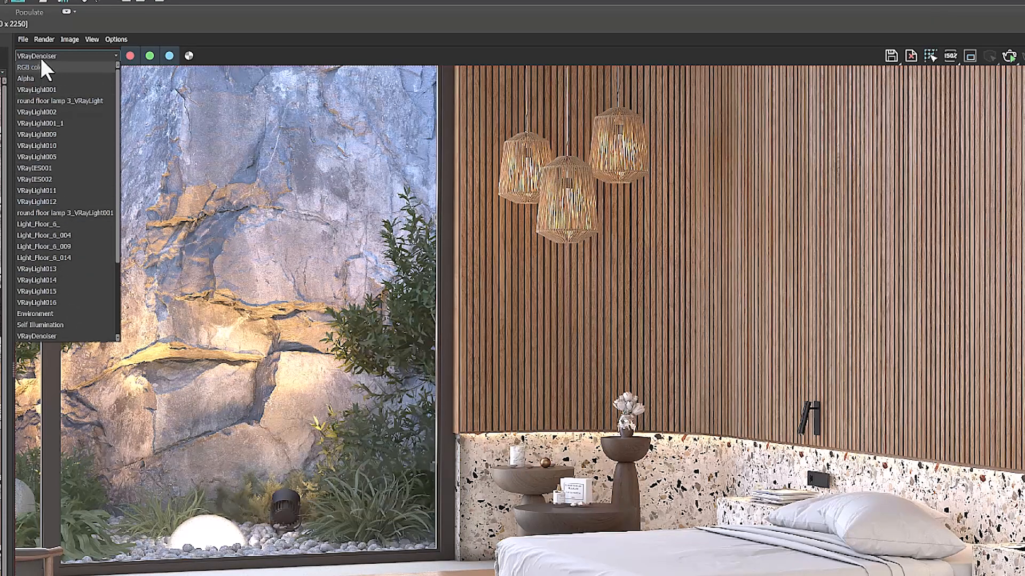
{"action": "scroll", "coordinate": [48, 187], "scroll_direction": "down", "scroll_amount": 3}
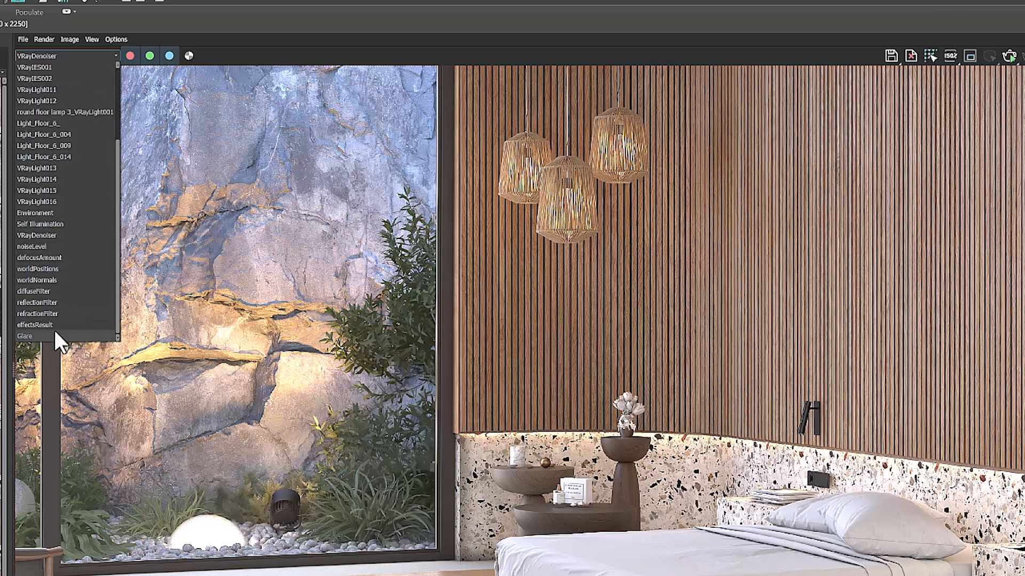
{"action": "scroll", "coordinate": [53, 220], "scroll_direction": "up", "scroll_amount": 3}
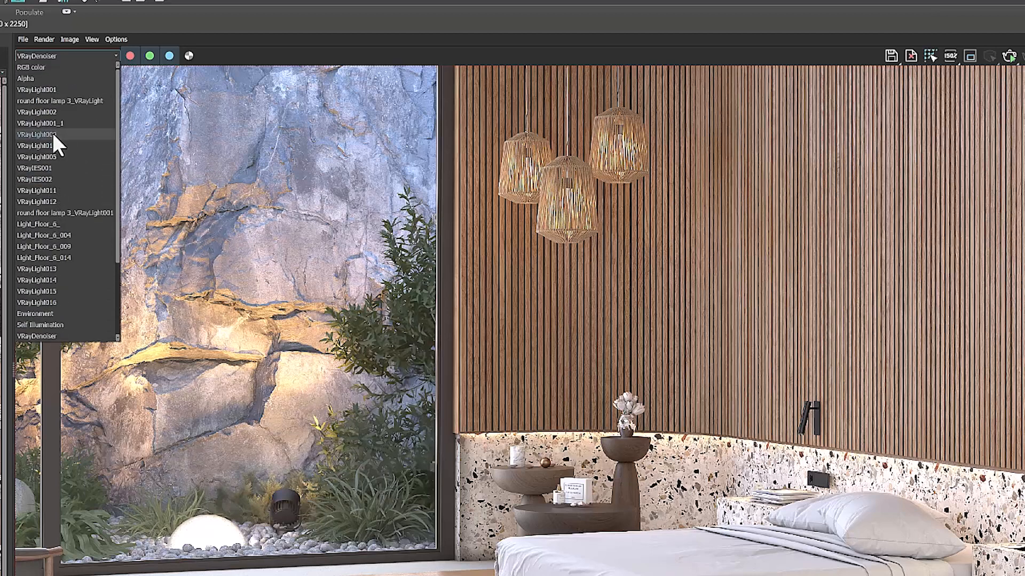
{"action": "left_click", "coordinate": [34, 68]}
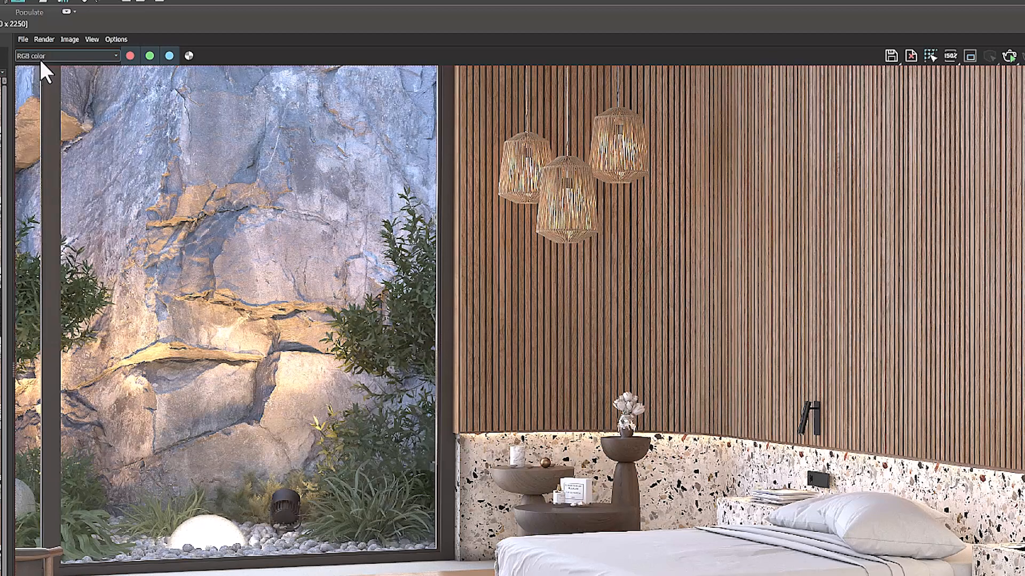
{"action": "left_click", "coordinate": [40, 58]}
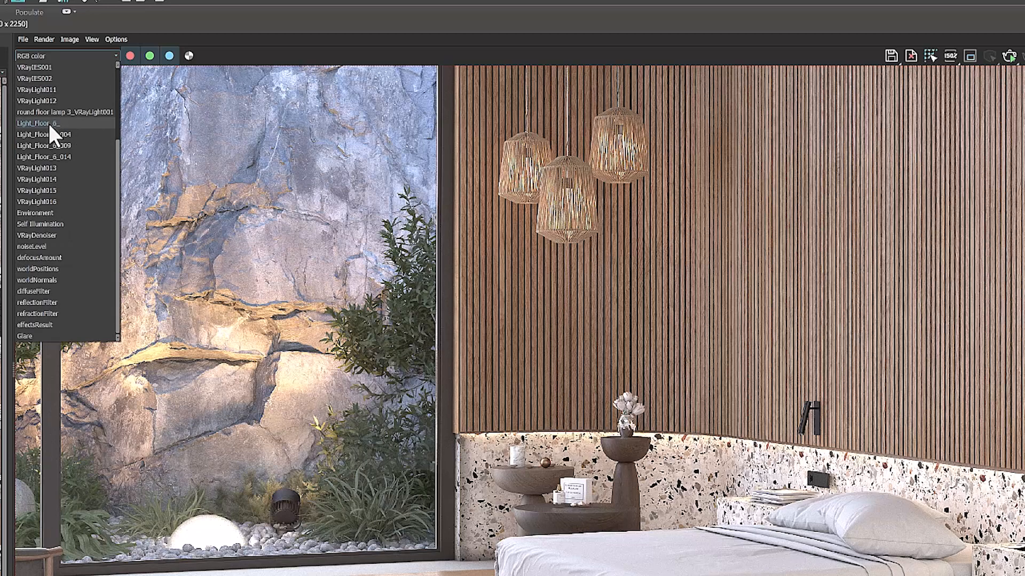
{"action": "scroll", "coordinate": [49, 124], "scroll_direction": "up", "scroll_amount": 3}
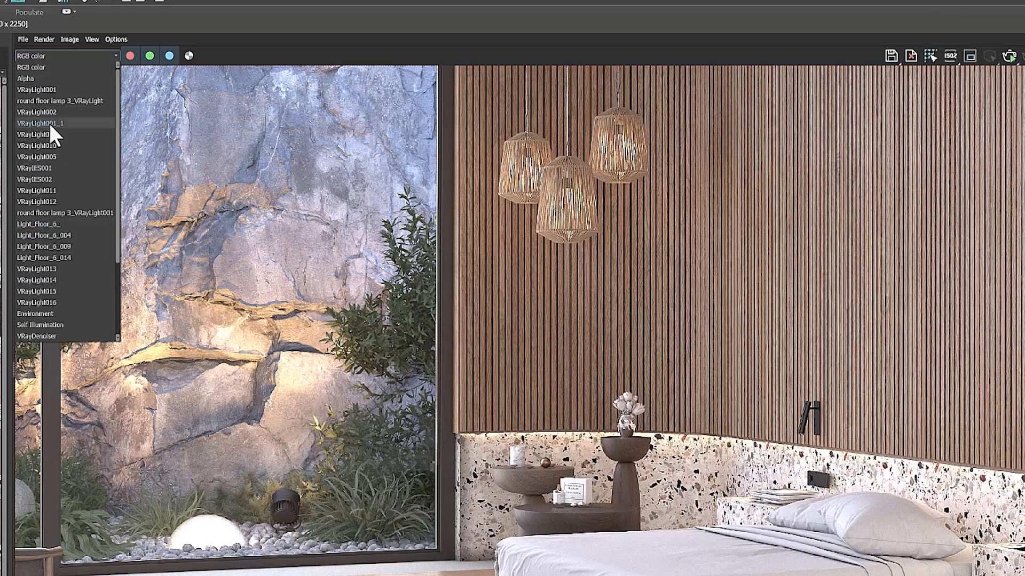
{"action": "left_click", "coordinate": [56, 54]}
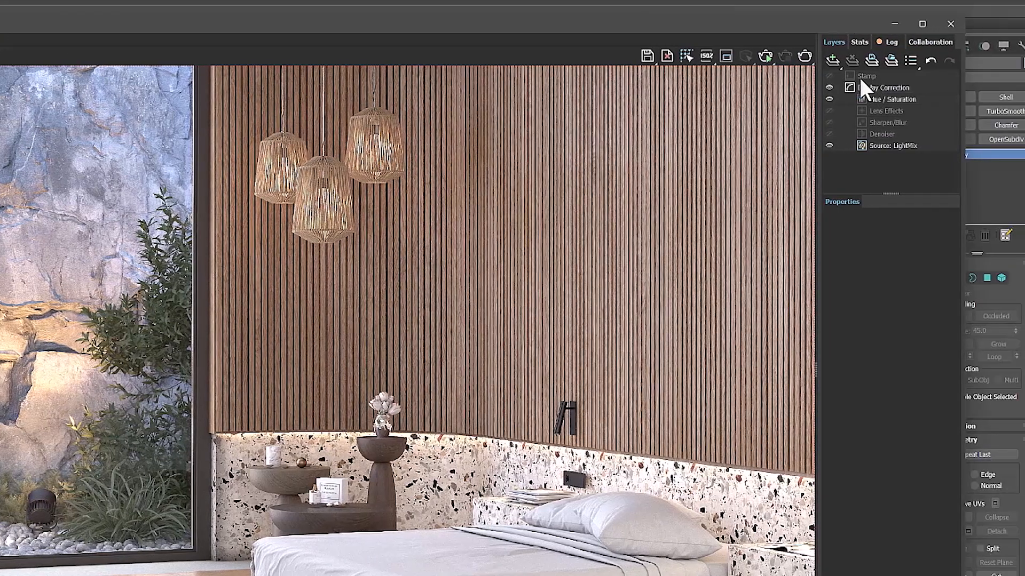
Show the Source: LightMix layer's properties and fit the whole render in the frame buffer
{"action": "left_click", "coordinate": [882, 145]}
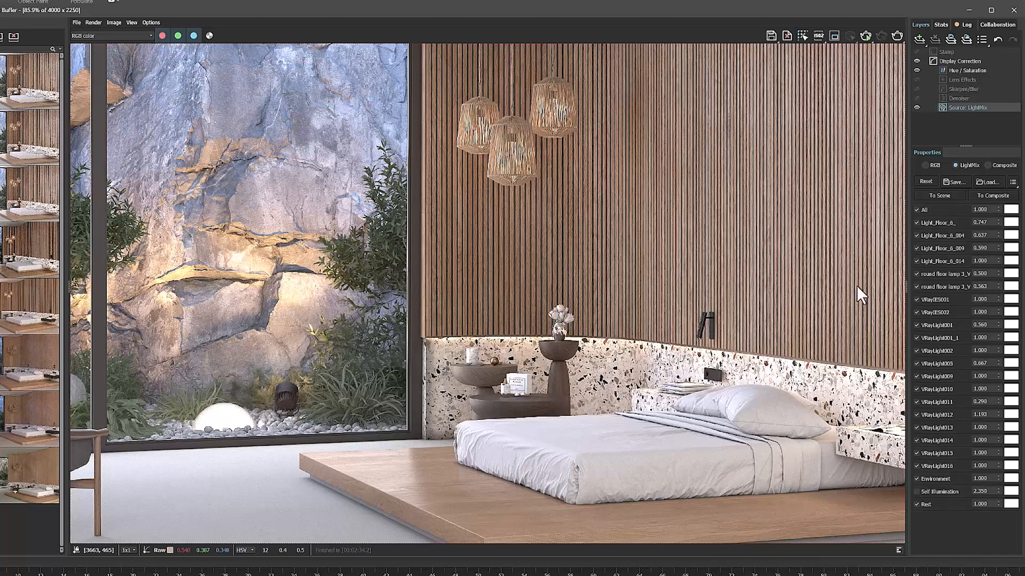
{"action": "scroll", "coordinate": [627, 329], "scroll_direction": "up", "scroll_amount": 3}
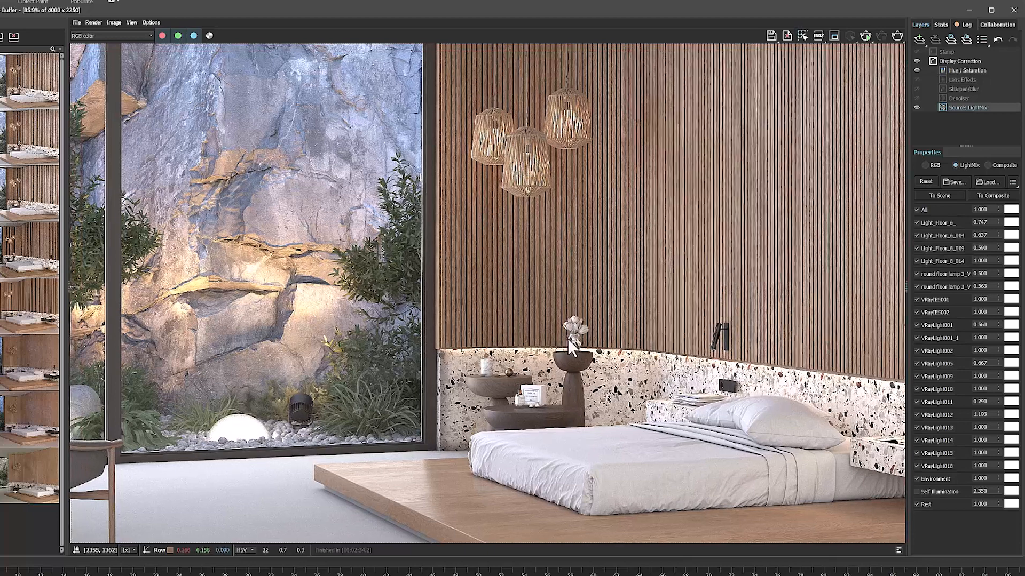
{"action": "scroll", "coordinate": [587, 342], "scroll_direction": "down", "scroll_amount": 3}
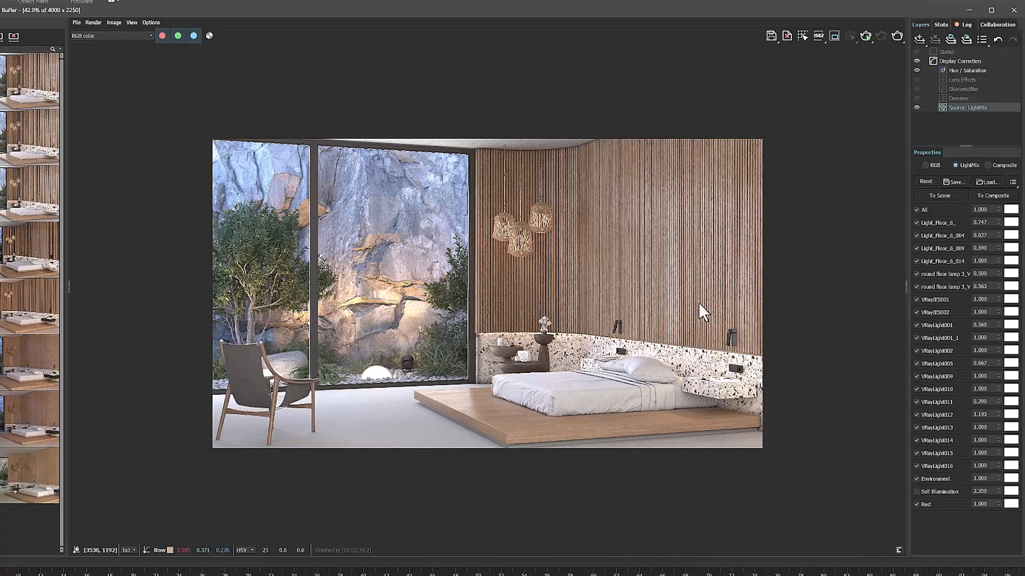
{"action": "left_click", "coordinate": [132, 23]}
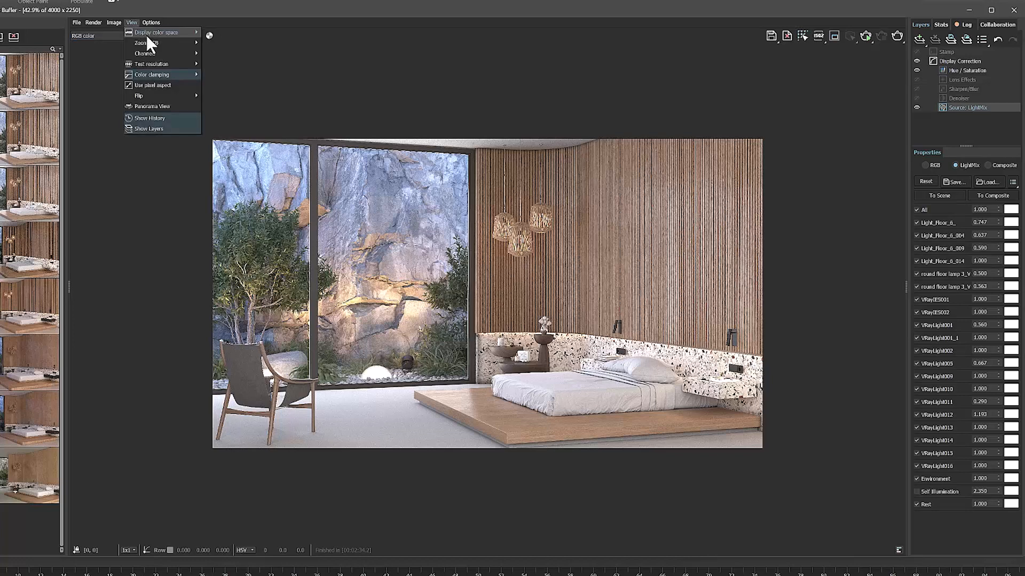
{"action": "mouse_move", "coordinate": [149, 42]}
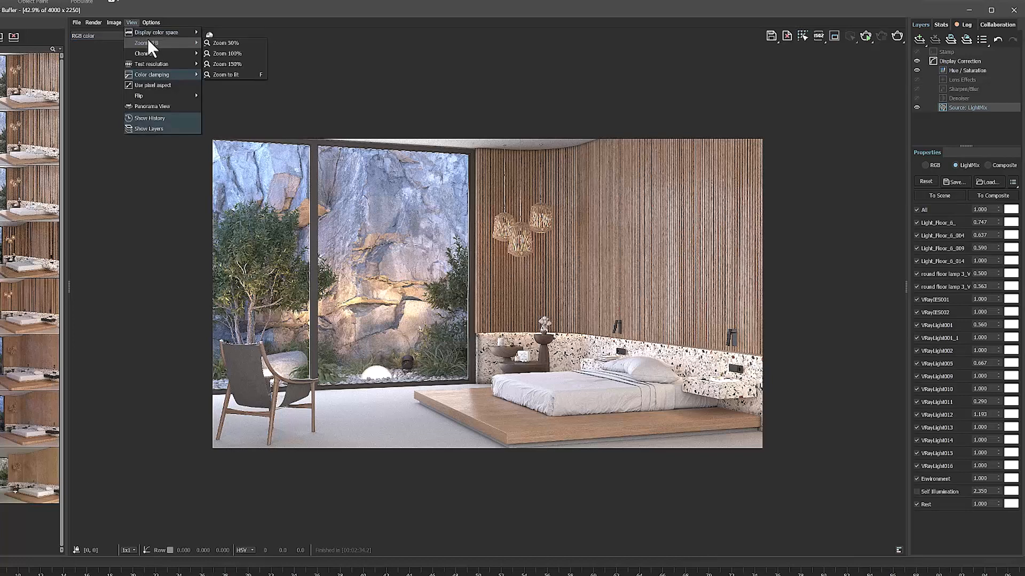
{"action": "left_click", "coordinate": [223, 74]}
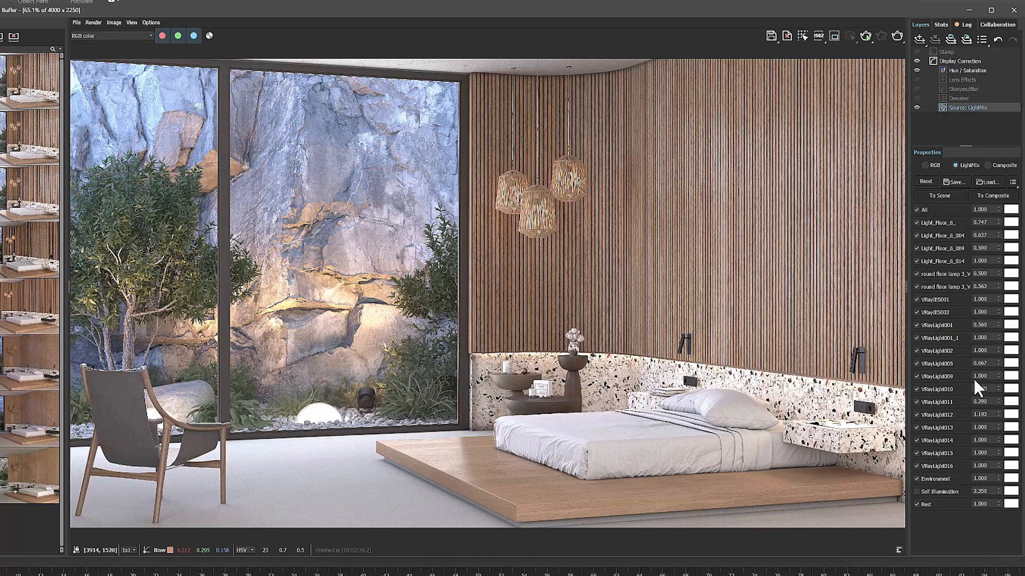
Toggle VRayIES001, VRayIES002, VRayLight001_1 and VRayLight002 off and back on to preview each light's contribution
{"action": "left_click", "coordinate": [917, 300]}
{"action": "left_click", "coordinate": [918, 300]}
{"action": "left_click", "coordinate": [915, 313]}
{"action": "left_click", "coordinate": [916, 313]}
{"action": "left_click", "coordinate": [916, 338]}
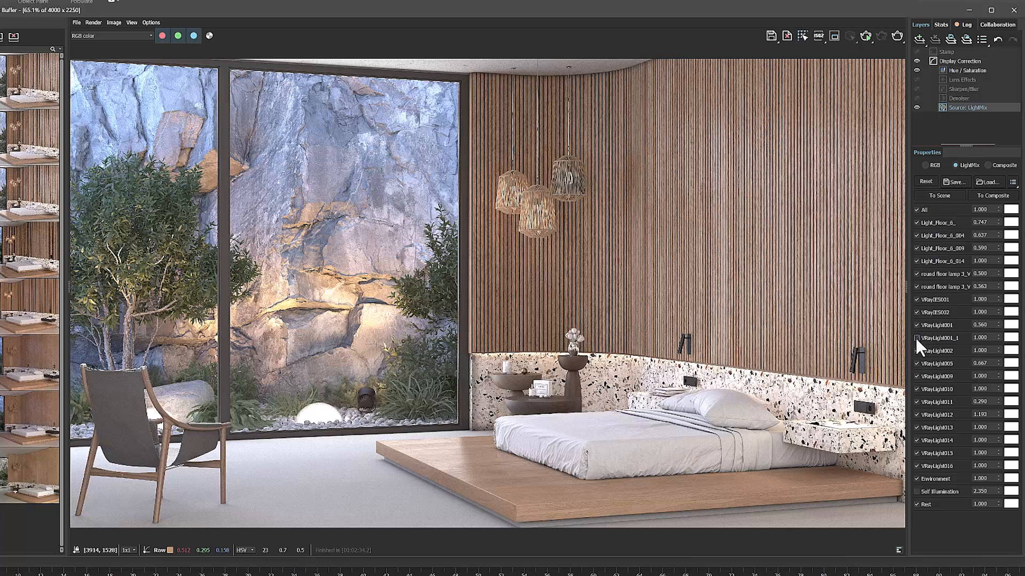
{"action": "left_click", "coordinate": [916, 338]}
{"action": "left_click", "coordinate": [917, 351]}
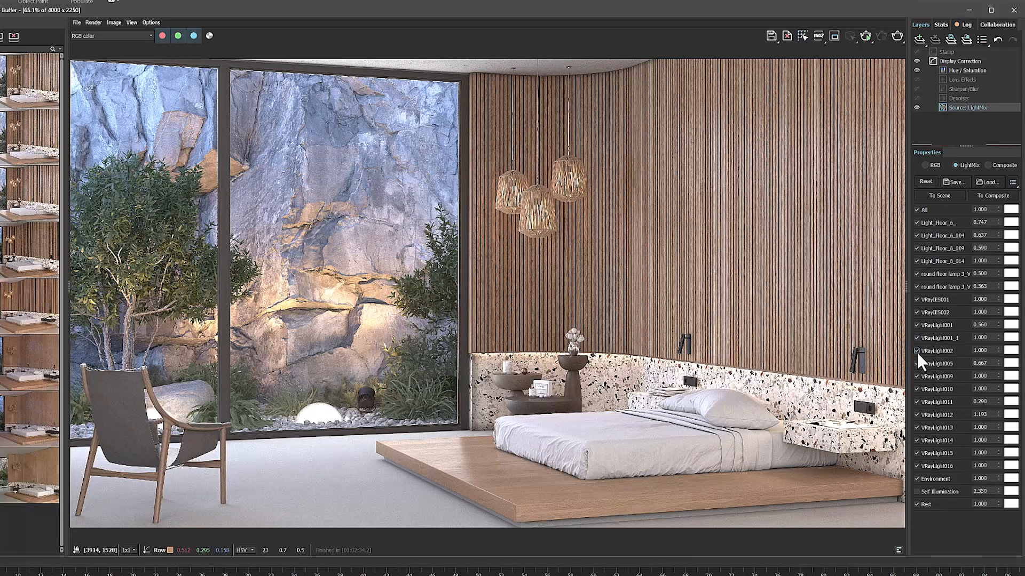
{"action": "left_click", "coordinate": [917, 353]}
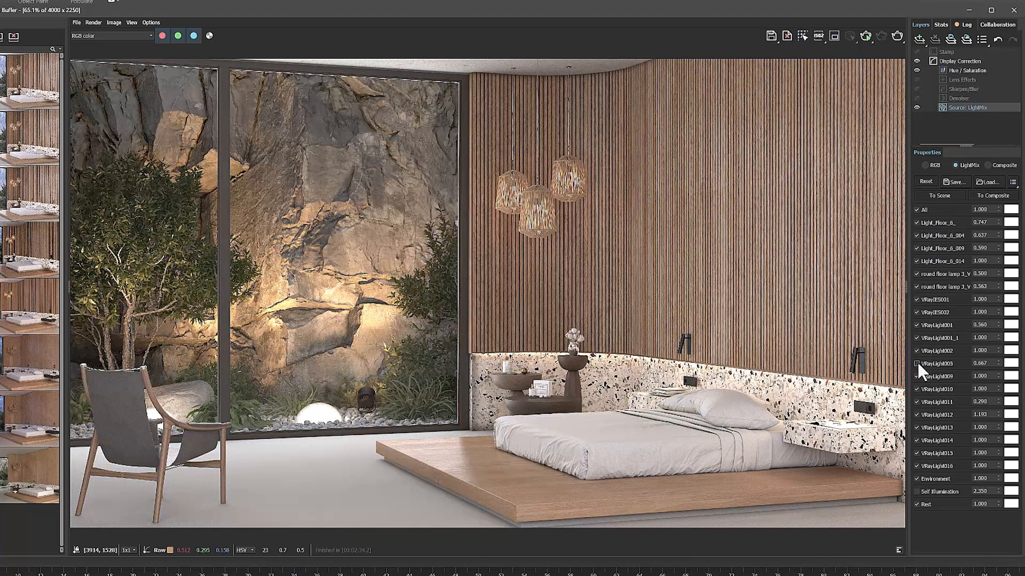
Preview the contributions of VRayLight005, VRayLight009, VRayLight011 and VRayLight013 by toggling them, leaving all four enabled
{"action": "left_click", "coordinate": [917, 363]}
{"action": "left_click", "coordinate": [917, 376]}
{"action": "left_click", "coordinate": [917, 376]}
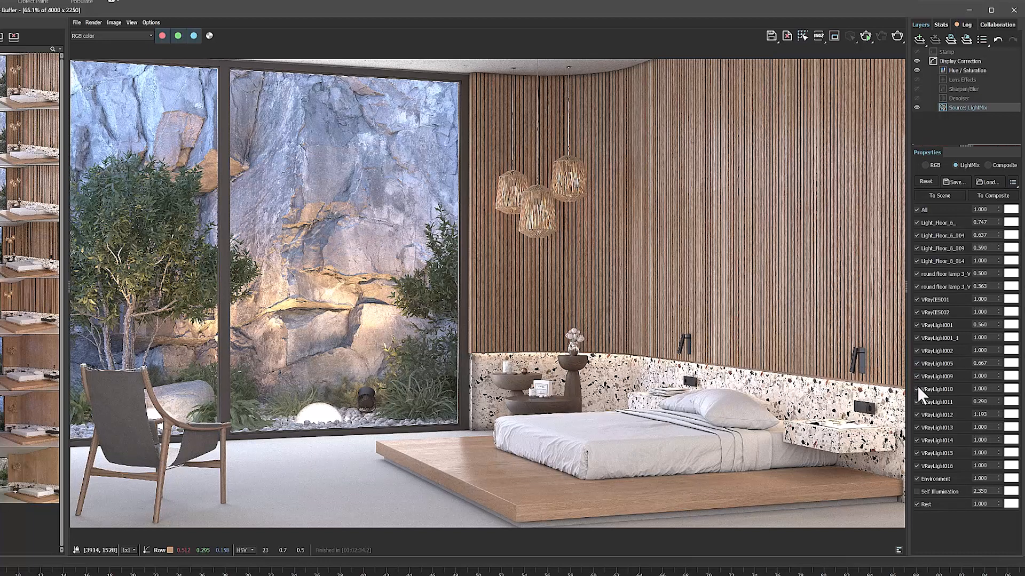
{"action": "left_click", "coordinate": [918, 402]}
{"action": "left_click", "coordinate": [917, 402]}
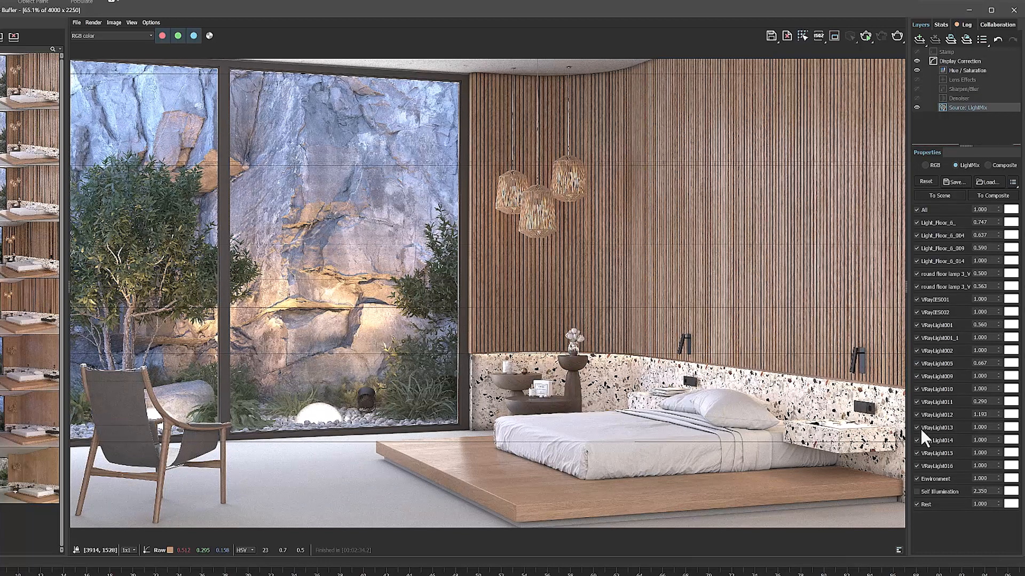
{"action": "left_click", "coordinate": [916, 427]}
{"action": "left_click", "coordinate": [917, 427]}
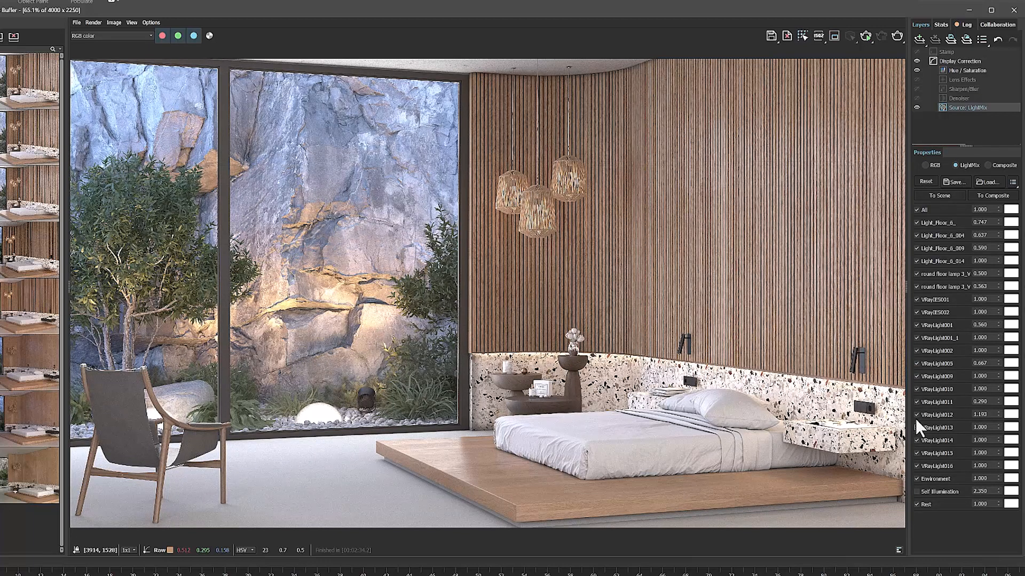
Toggle the four Light_Floor_6 lights to check how each one illuminates the rock wall, leaving them enabled
{"action": "left_click", "coordinate": [916, 261]}
{"action": "left_click", "coordinate": [917, 261]}
{"action": "left_click", "coordinate": [917, 249]}
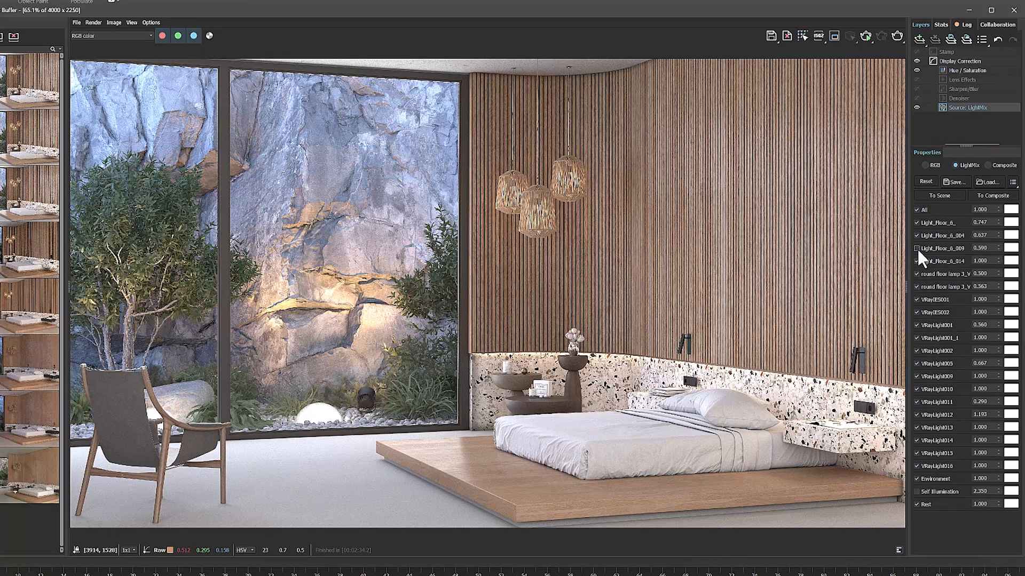
{"action": "left_click", "coordinate": [918, 248]}
{"action": "left_click", "coordinate": [918, 234]}
{"action": "left_click", "coordinate": [918, 235]}
{"action": "left_click", "coordinate": [918, 223]}
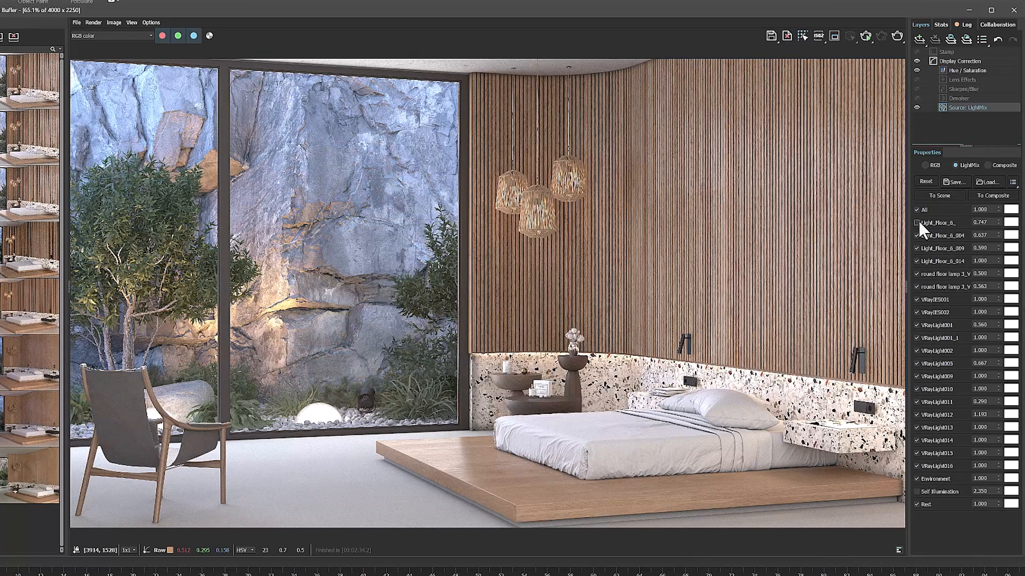
{"action": "left_click", "coordinate": [917, 222]}
Try raising the Light_Floor_6_ intensity to 1.297 and tinting the light magenta, yellow-green and green
{"action": "left_click_drag", "start_coordinate": [998, 222], "coordinate": [995, 160]}
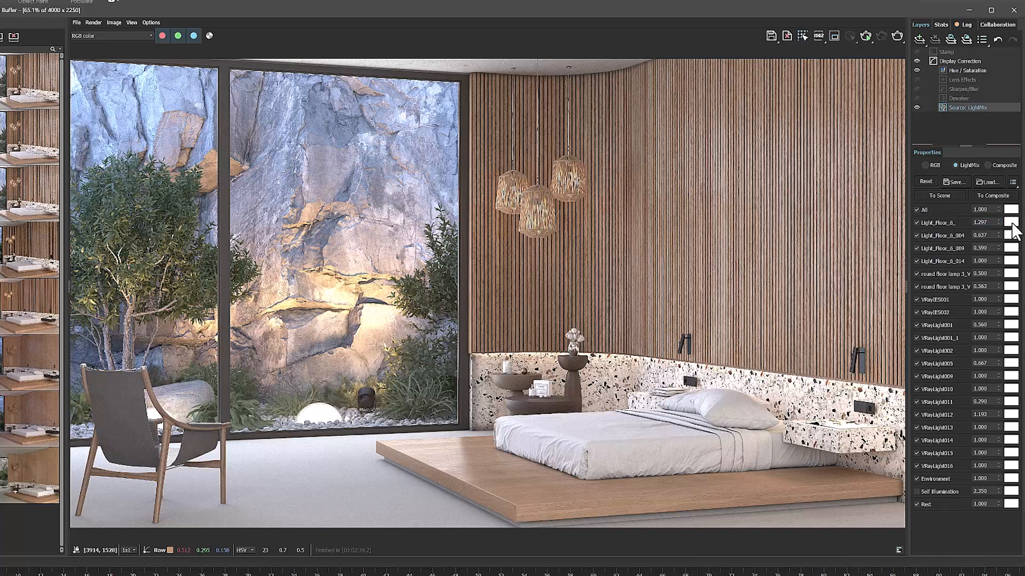
{"action": "left_click", "coordinate": [1011, 222]}
{"action": "left_click", "coordinate": [939, 268]}
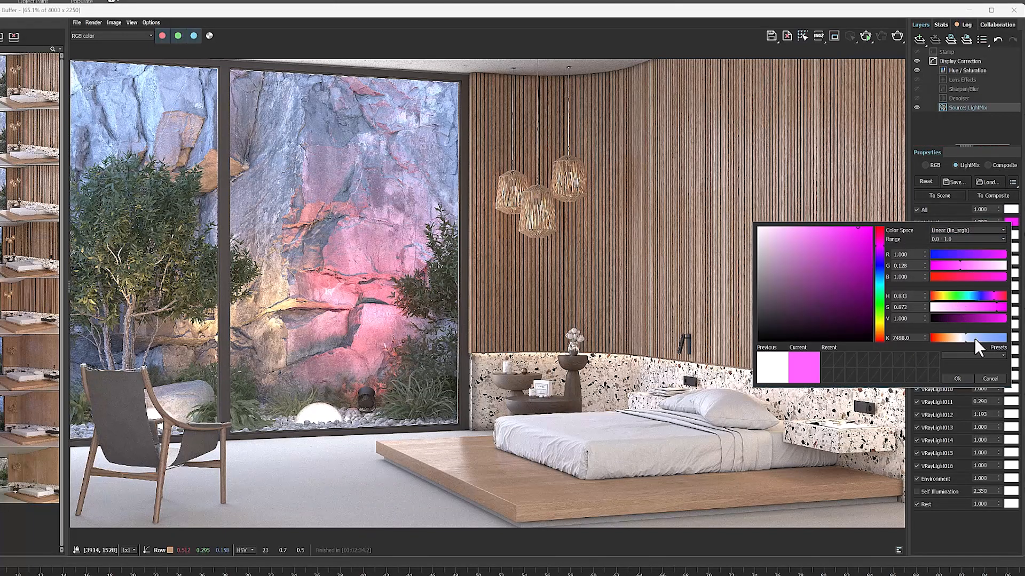
{"action": "left_click", "coordinate": [974, 338]}
{"action": "left_click", "coordinate": [955, 276]}
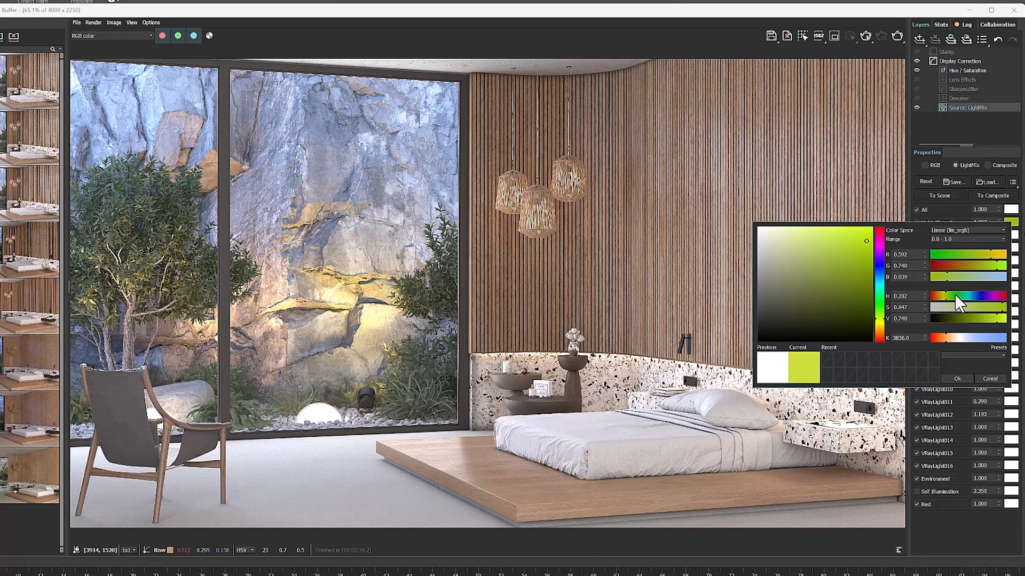
{"action": "left_click", "coordinate": [956, 295]}
{"action": "left_click", "coordinate": [948, 214]}
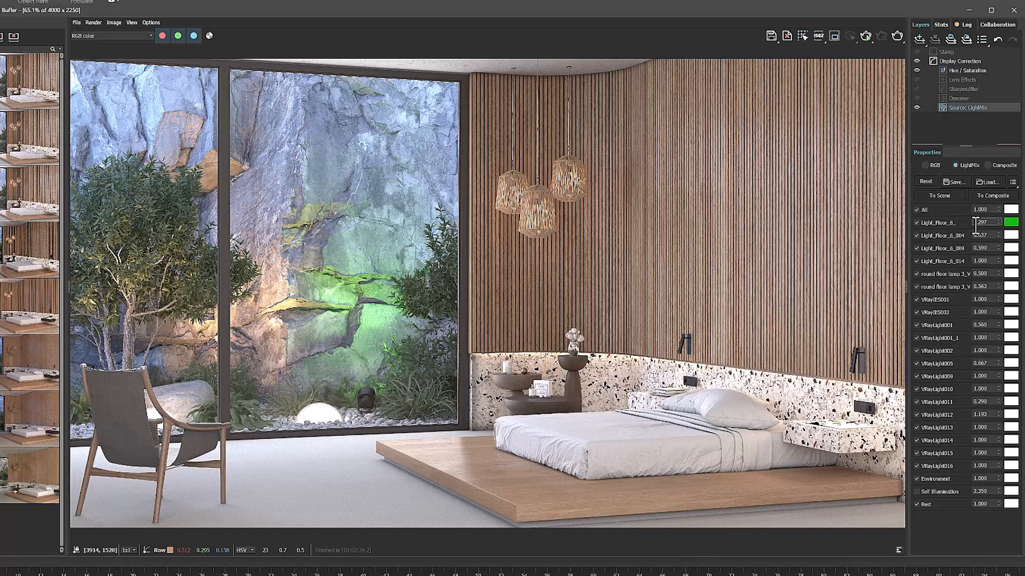
Reset the Light_Floor_6_ color to white and set its intensity to 0.987
{"action": "right_click", "coordinate": [1006, 222]}
{"action": "left_click_drag", "start_coordinate": [998, 222], "coordinate": [998, 238]}
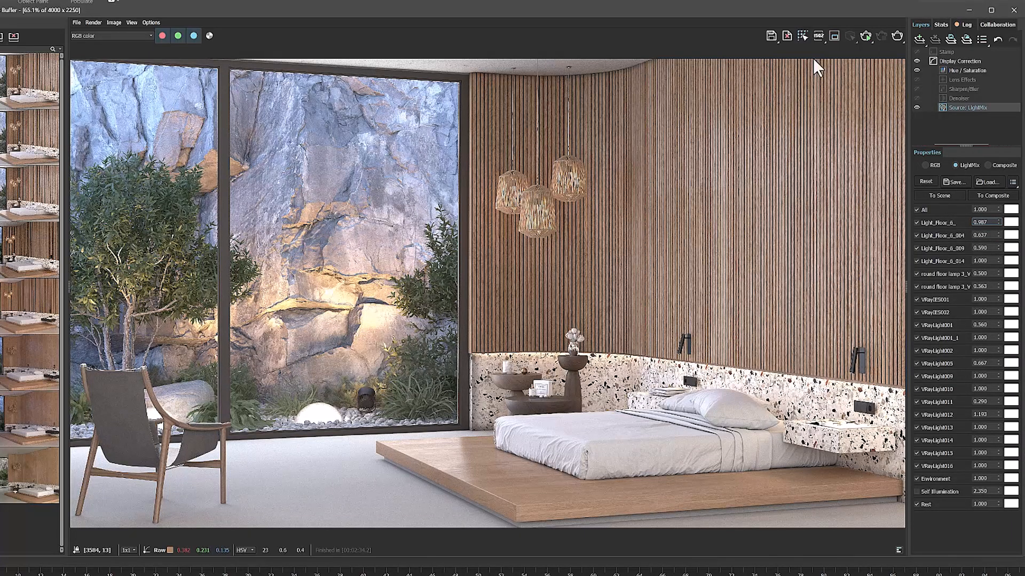
Save the rendered image as a JPEG file named 1 in folder 1 inside the desktop's Mimviz 1 folder
{"action": "left_click", "coordinate": [770, 37]}
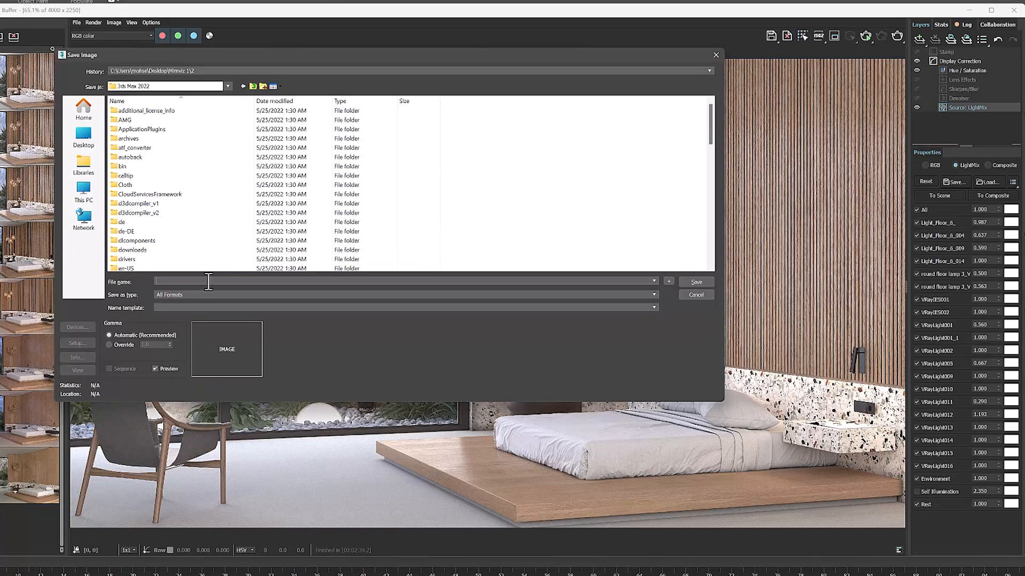
{"action": "left_click", "coordinate": [86, 140]}
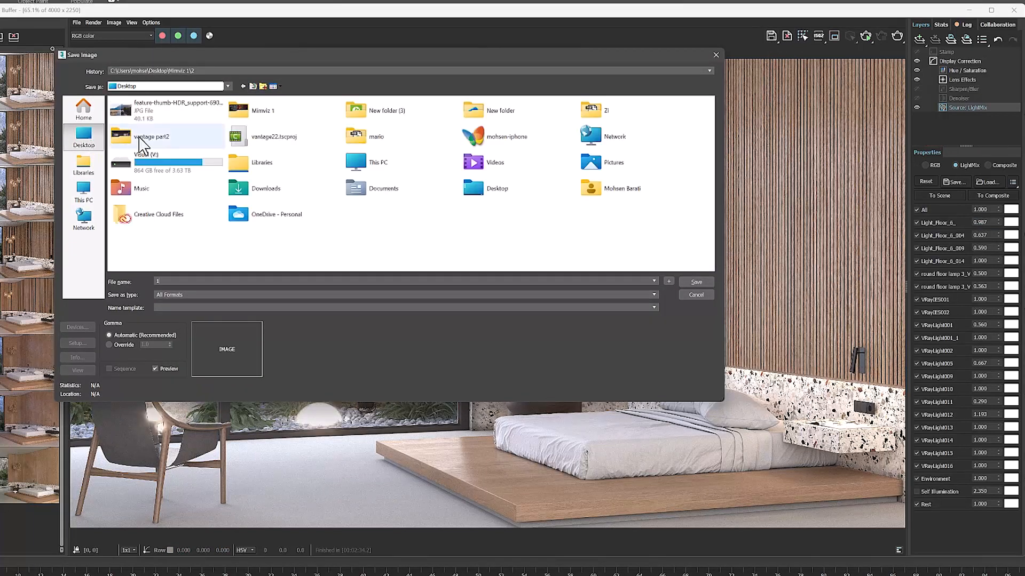
{"action": "double_click", "coordinate": [284, 109]}
{"action": "double_click", "coordinate": [219, 128]}
{"action": "left_click", "coordinate": [382, 295]}
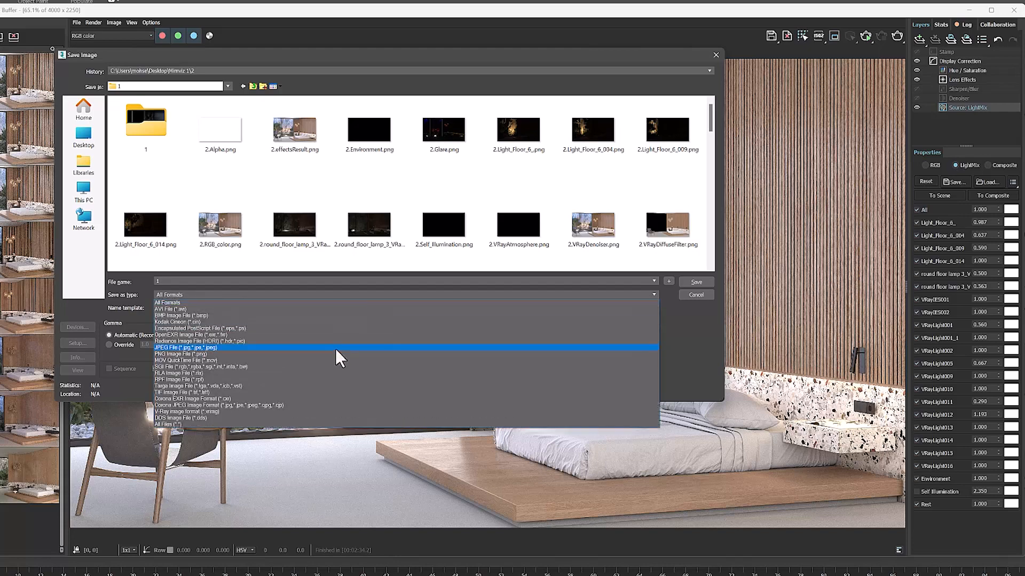
{"action": "left_click", "coordinate": [336, 349]}
{"action": "left_click", "coordinate": [694, 283]}
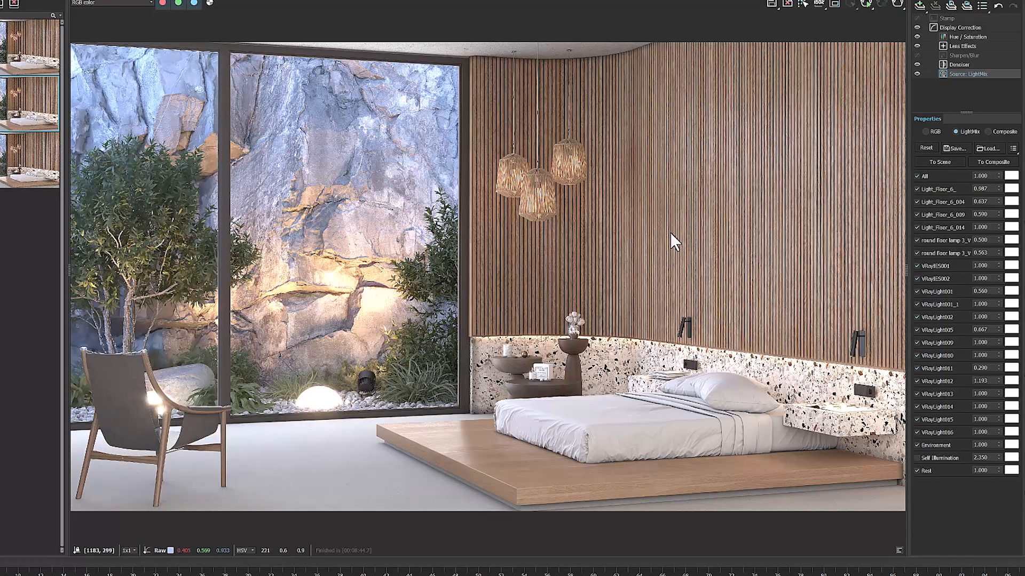
Toggle Light_Floor_6_009 and try tinting its light red in the LightMix
{"action": "left_click", "coordinate": [917, 214]}
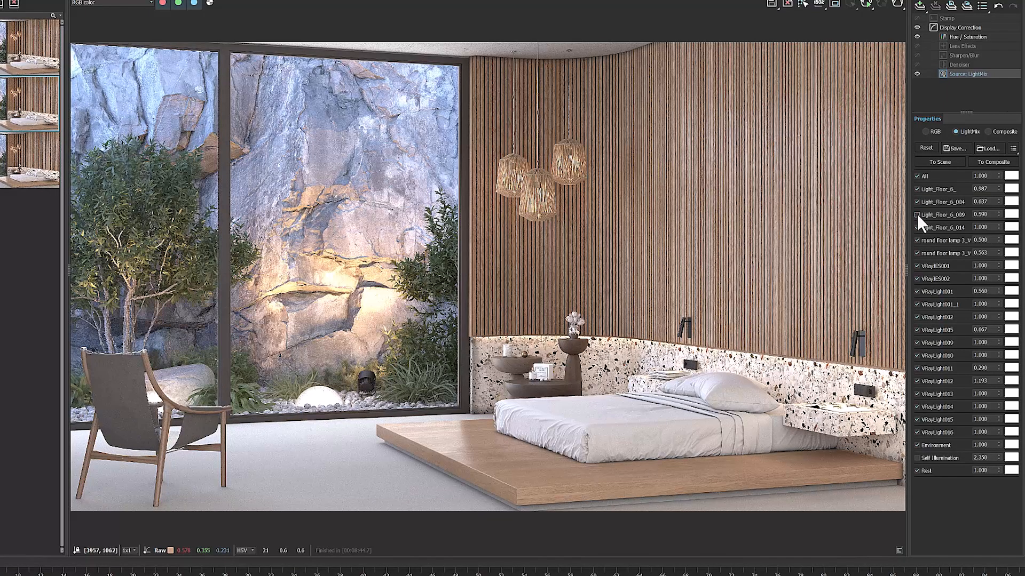
{"action": "left_click", "coordinate": [1012, 214]}
{"action": "left_click", "coordinate": [951, 269]}
{"action": "left_click", "coordinate": [947, 257]}
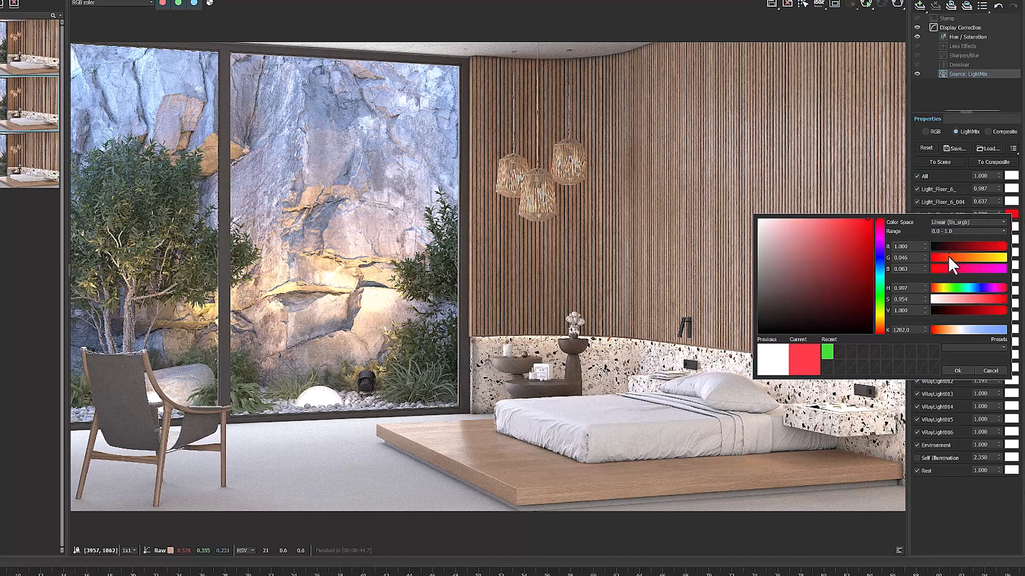
{"action": "left_click", "coordinate": [953, 369]}
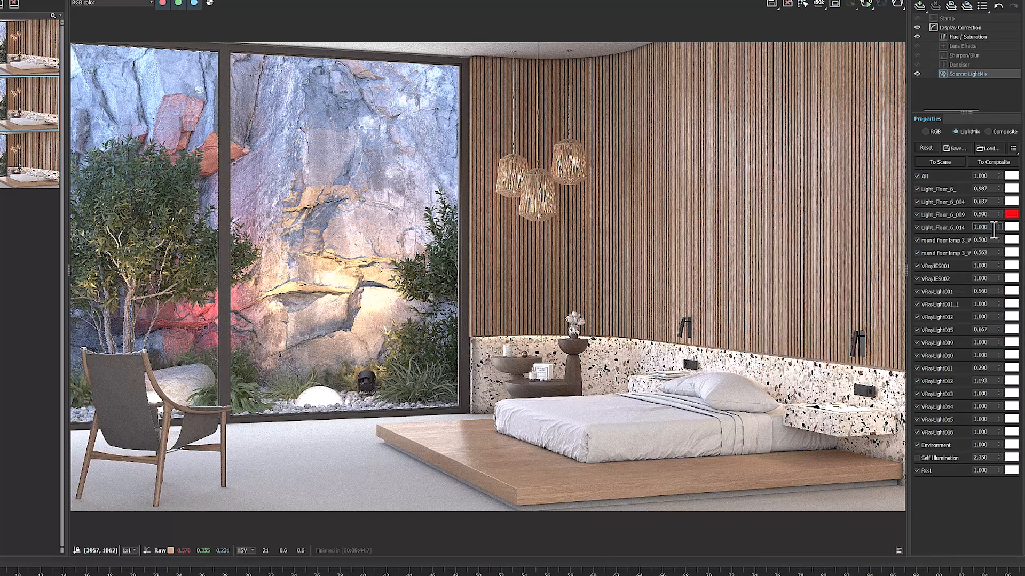
Raise the Light_Floor_6_009 intensity to 2.063 and reset its color to white
{"action": "left_click_drag", "start_coordinate": [997, 212], "coordinate": [986, 70]}
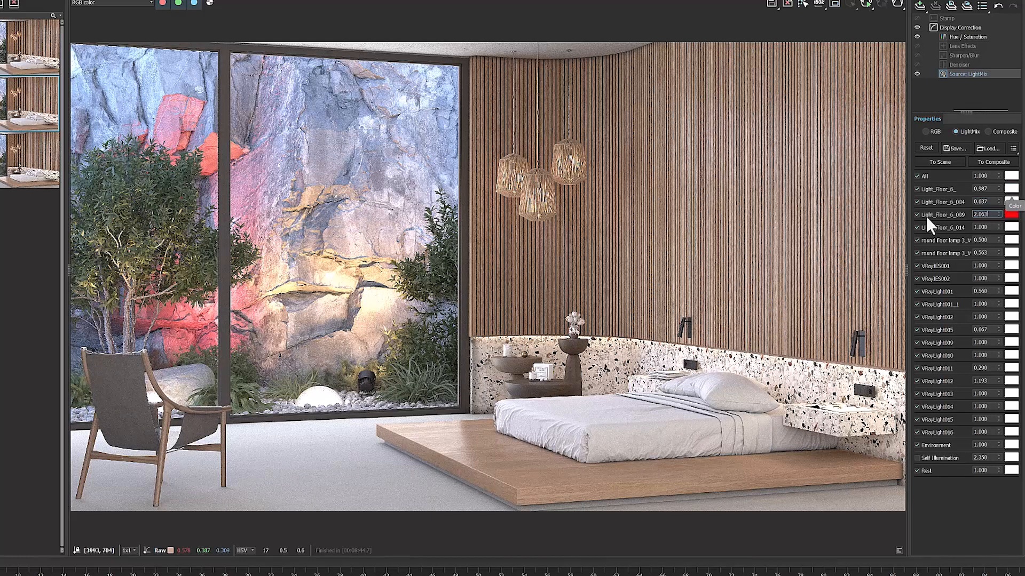
{"action": "right_click", "coordinate": [1006, 213]}
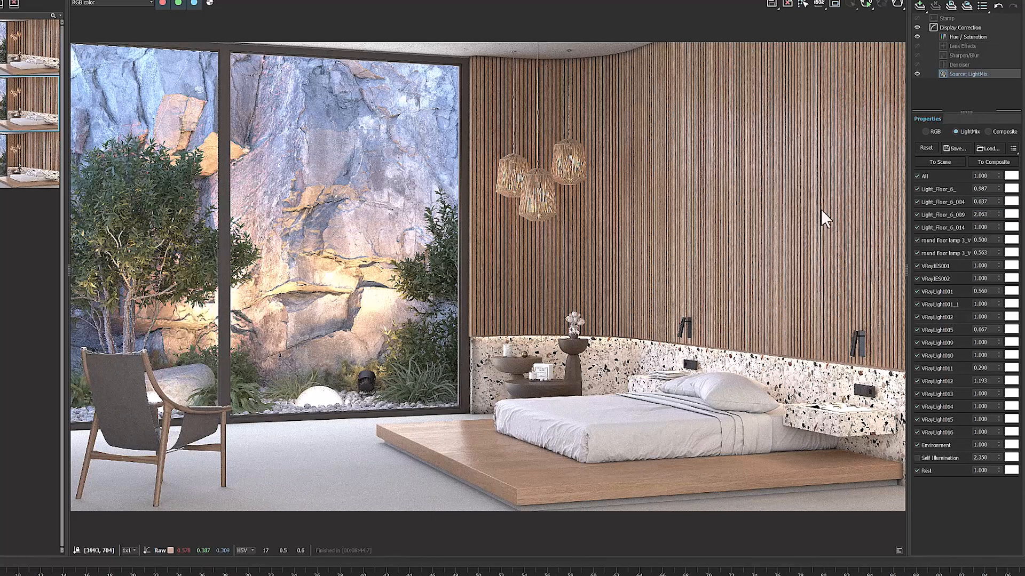
Load the first render in the history and display its VRayWireColor channel
{"action": "left_click", "coordinate": [11, 56]}
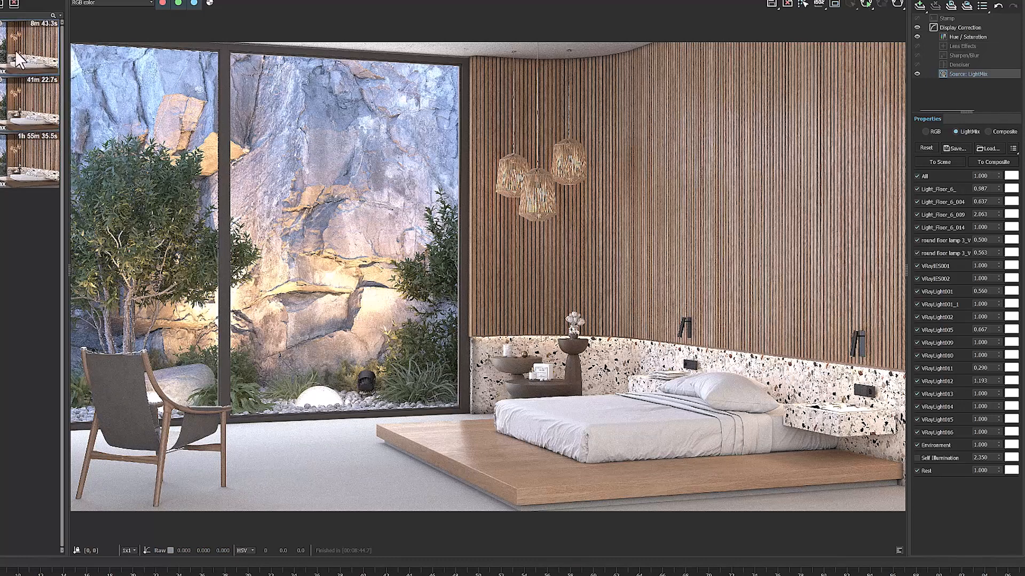
{"action": "left_click", "coordinate": [106, 3]}
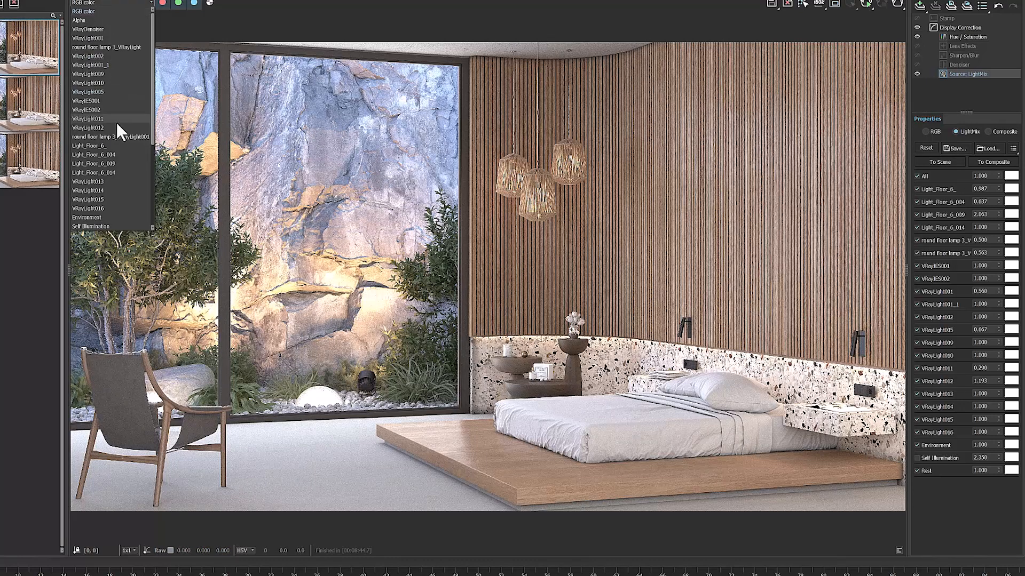
{"action": "scroll", "coordinate": [107, 197], "scroll_direction": "down", "scroll_amount": 4}
{"action": "scroll", "coordinate": [104, 202], "scroll_direction": "down", "scroll_amount": 1}
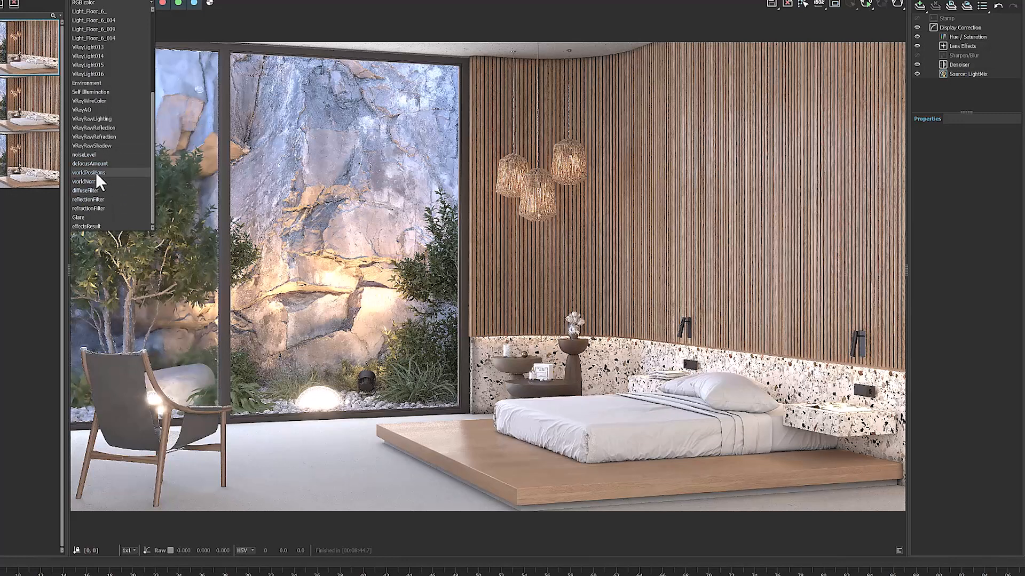
{"action": "left_click", "coordinate": [98, 101]}
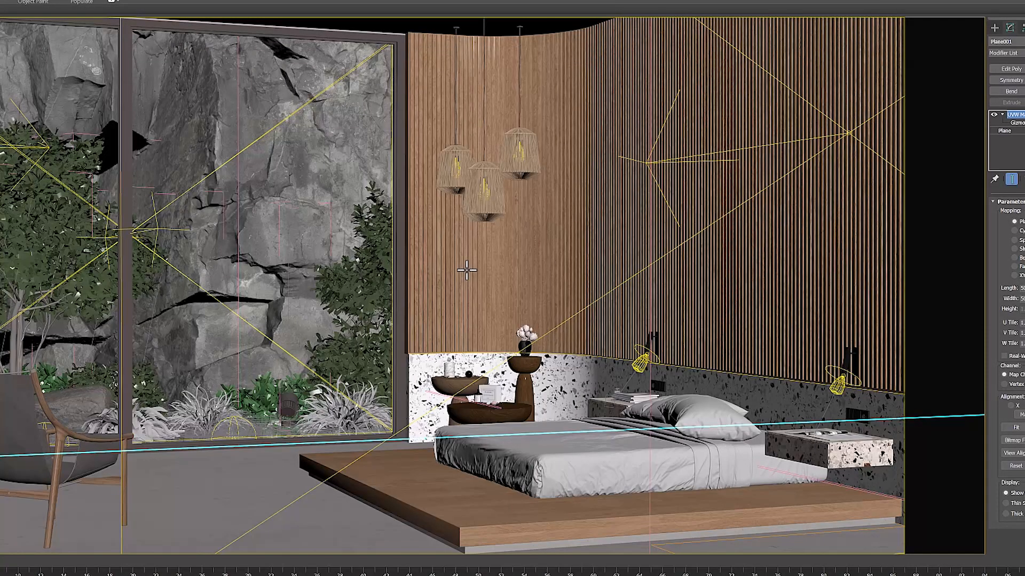
Check the object color assigned to the curved slatted wood wall in the 3ds Max viewport
{"action": "left_click", "coordinate": [466, 270]}
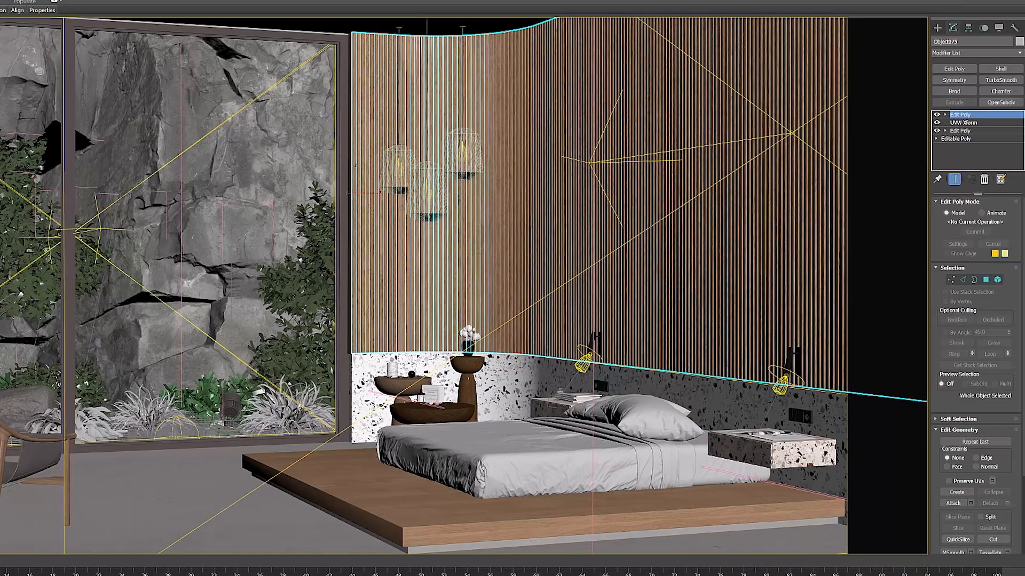
{"action": "left_click", "coordinate": [1020, 42]}
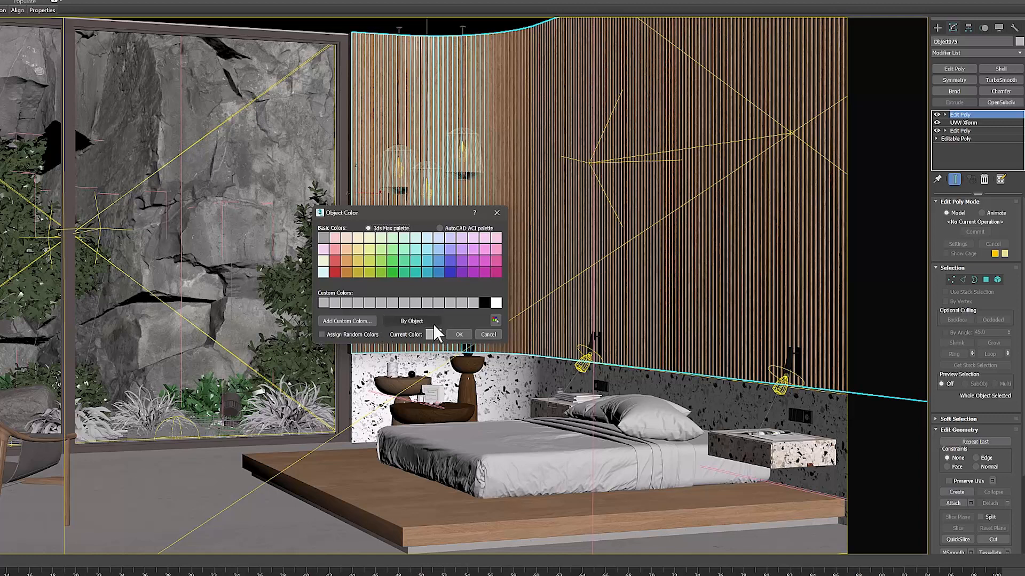
{"action": "left_click", "coordinate": [455, 335]}
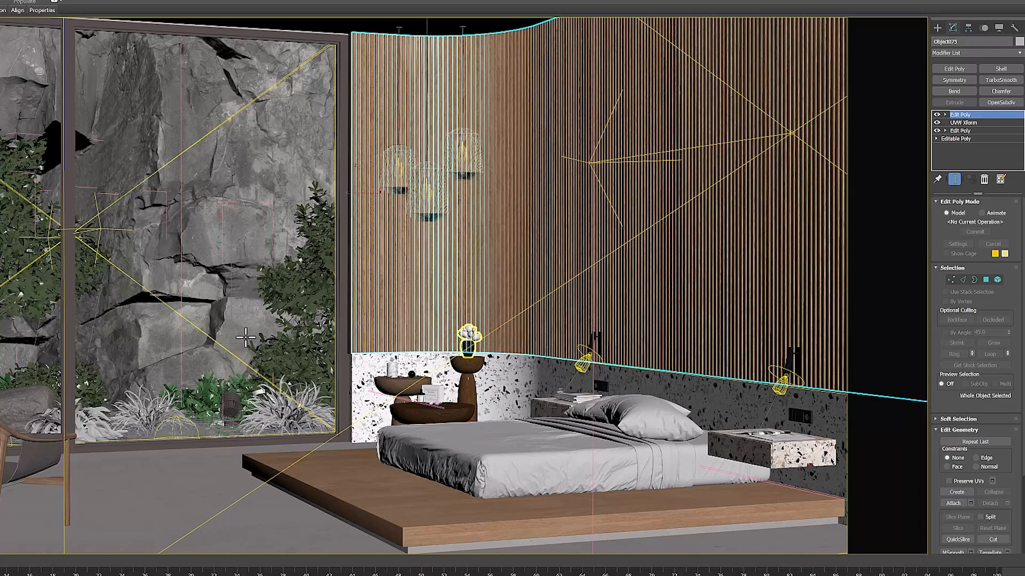
{"action": "left_click", "coordinate": [207, 278]}
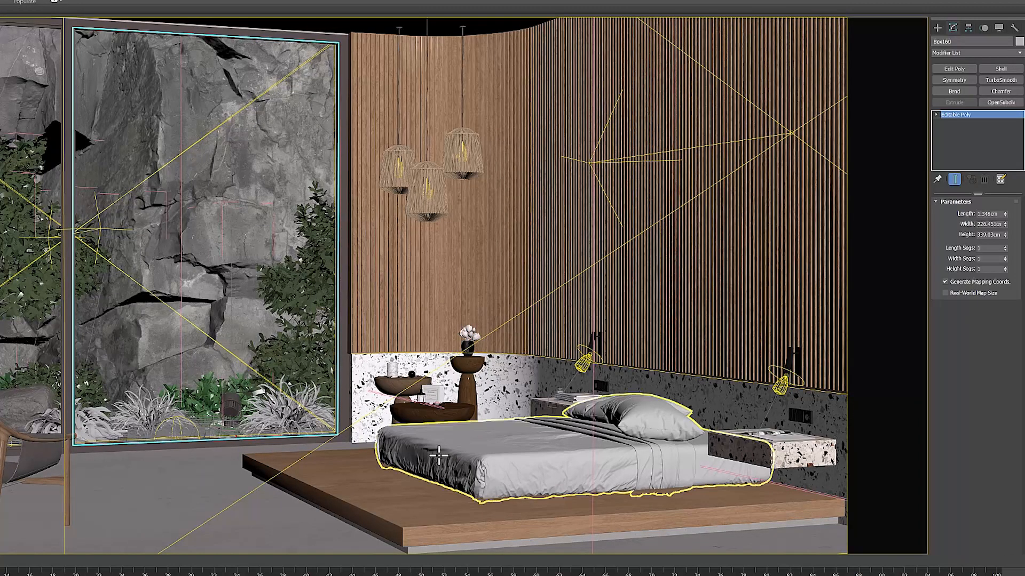
Set the object color of the wooden bed platform to pink
{"action": "left_click", "coordinate": [381, 496]}
{"action": "left_click", "coordinate": [381, 496]}
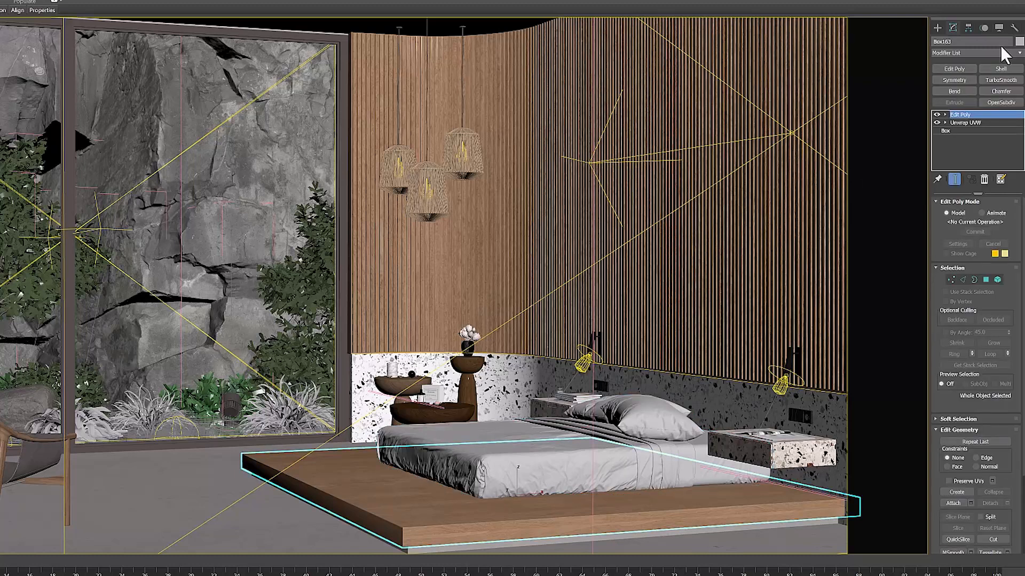
{"action": "left_click", "coordinate": [1017, 44]}
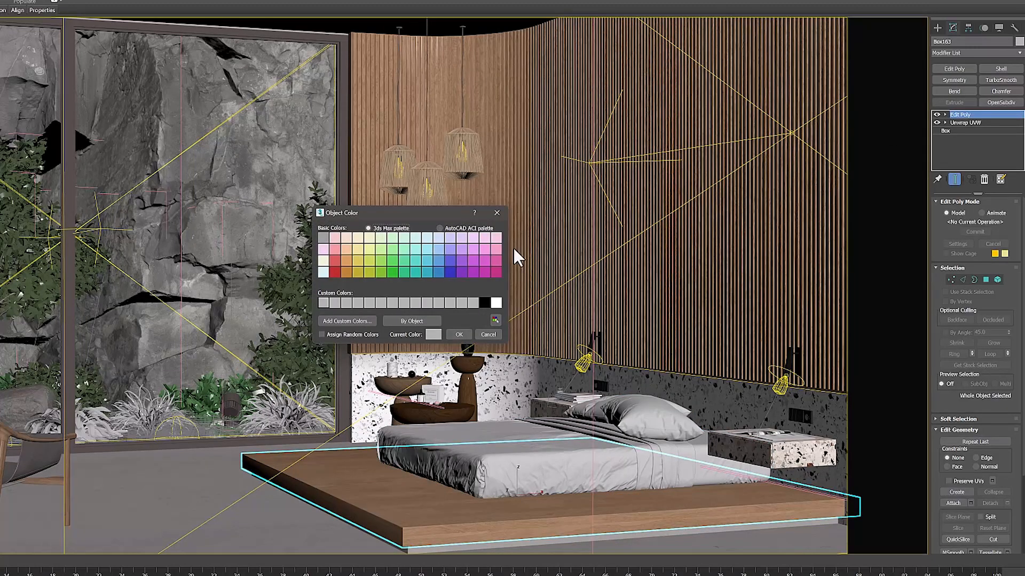
{"action": "left_click", "coordinate": [493, 262]}
{"action": "left_click", "coordinate": [458, 335]}
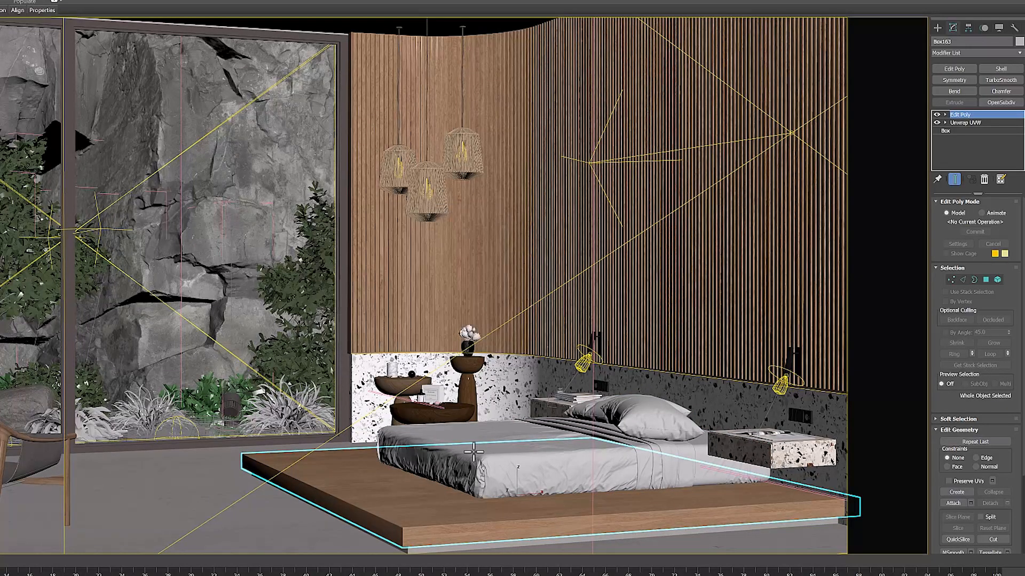
Set the object color of the bed and its bedding to green
{"action": "left_click", "coordinate": [477, 456]}
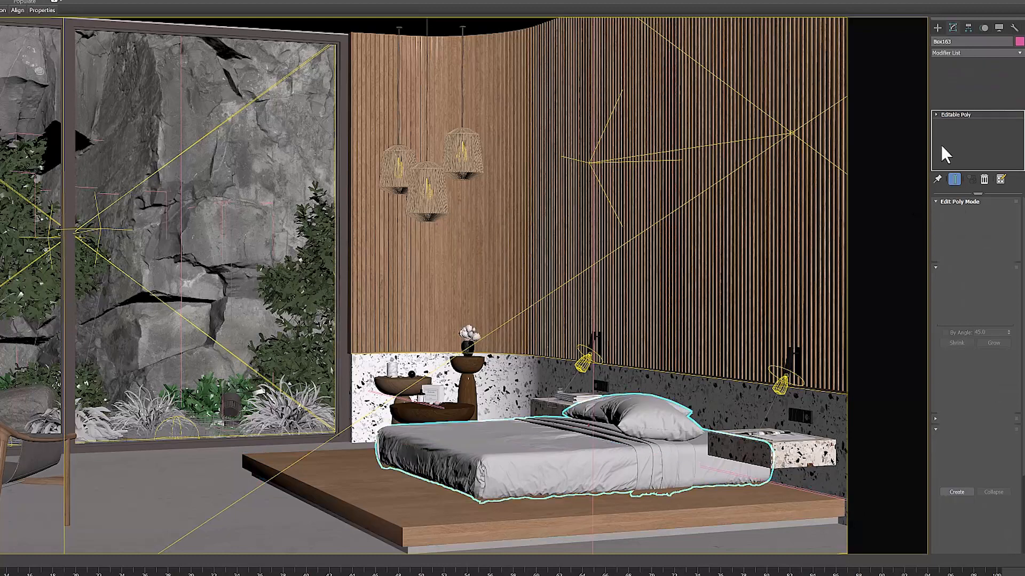
{"action": "left_click", "coordinate": [1017, 42]}
{"action": "left_click", "coordinate": [403, 271]}
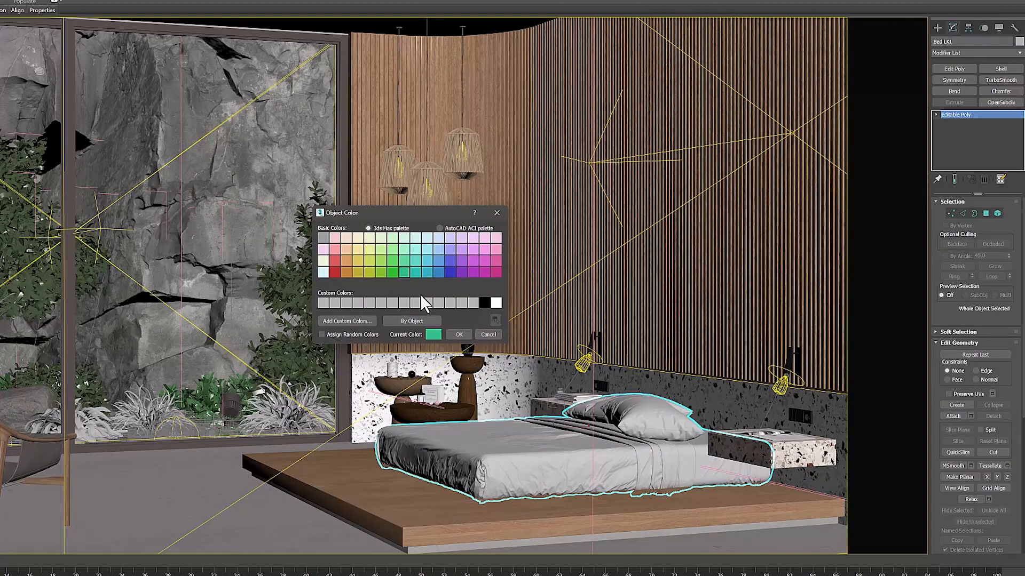
{"action": "left_click", "coordinate": [465, 335]}
Set the object color of the curved slatted wood wall to pale green
{"action": "left_click", "coordinate": [694, 235]}
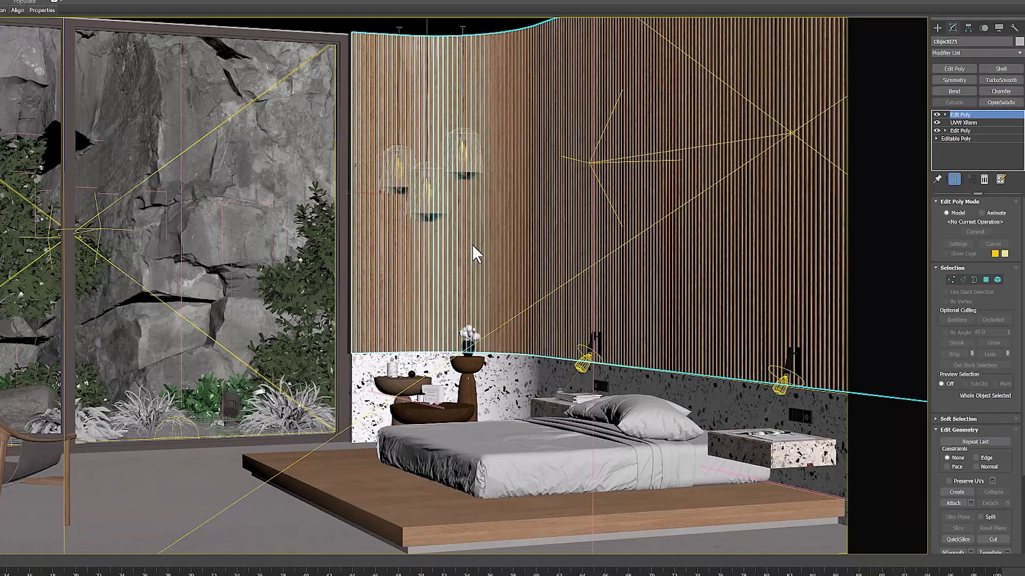
{"action": "left_click", "coordinate": [381, 238]}
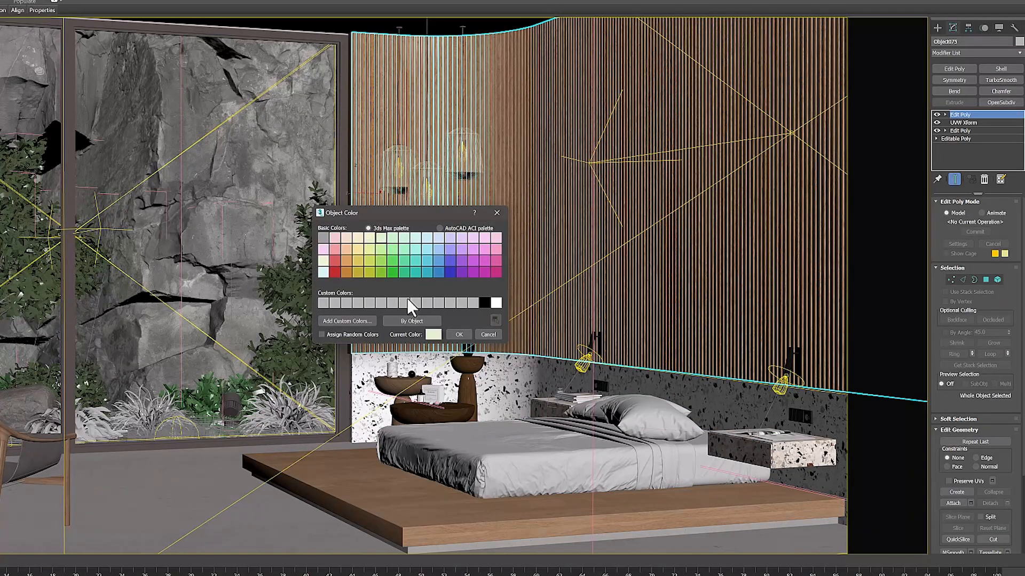
{"action": "left_click", "coordinate": [459, 335]}
Hide the two window glass panes in front of the rock wall
{"action": "left_click", "coordinate": [281, 323]}
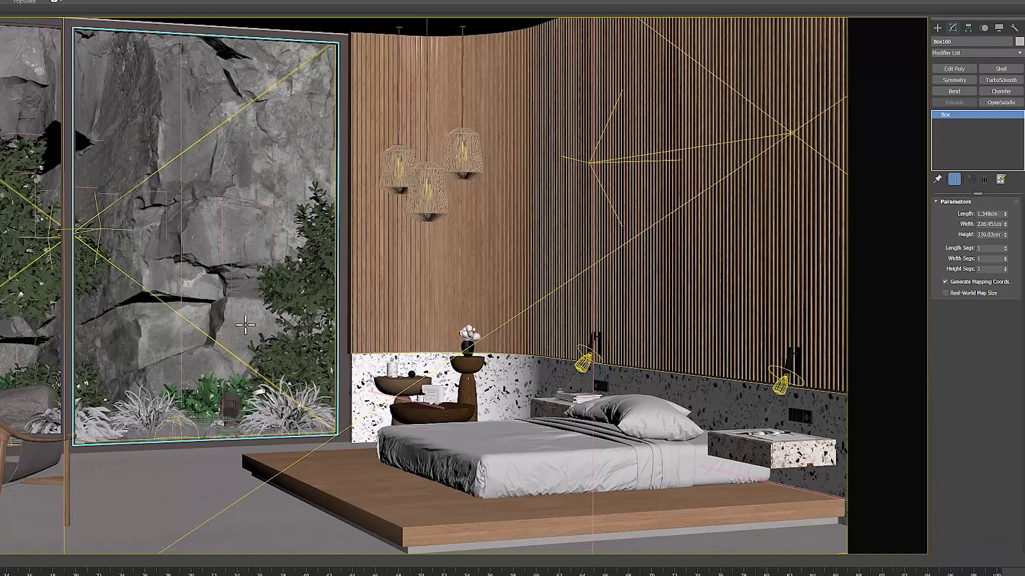
{"action": "left_click", "coordinate": [30, 315], "text": "ctrl"}
{"action": "right_click", "coordinate": [25, 320]}
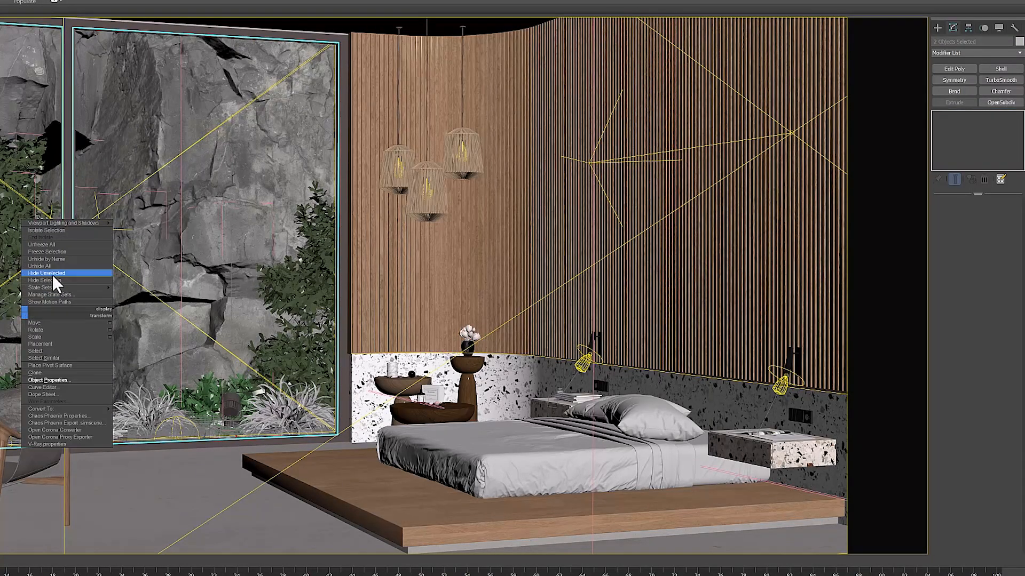
{"action": "left_click", "coordinate": [50, 280]}
Set the object color of the granite rock wall mesh to light purple
{"action": "left_click", "coordinate": [206, 247]}
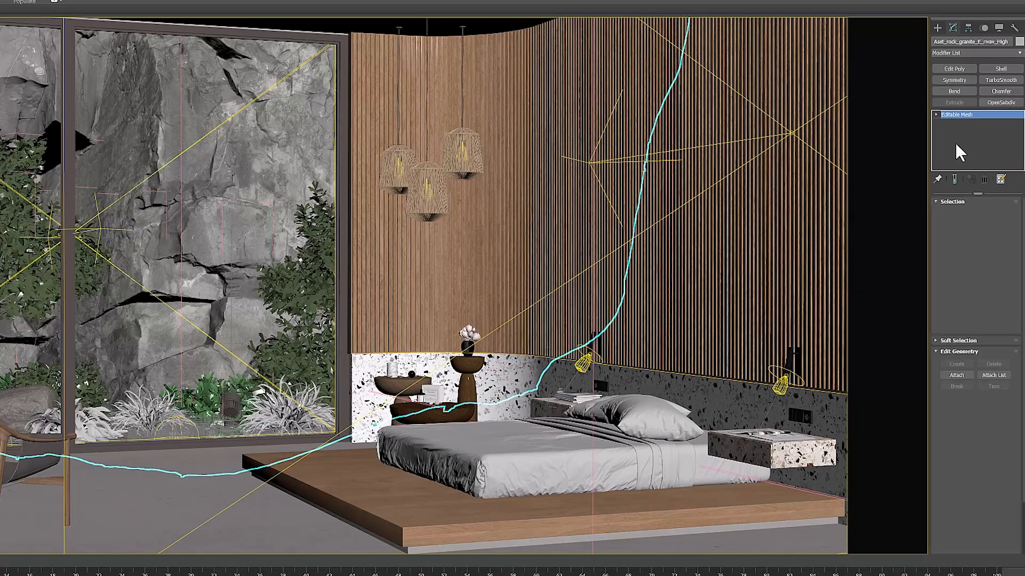
{"action": "left_click", "coordinate": [1020, 43]}
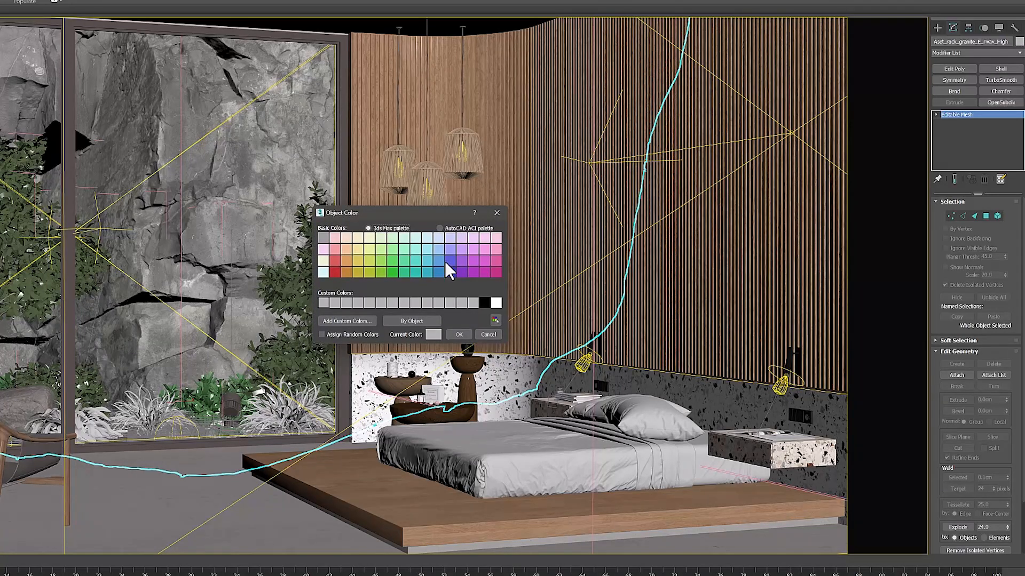
{"action": "left_click", "coordinate": [457, 250]}
{"action": "left_click", "coordinate": [459, 335]}
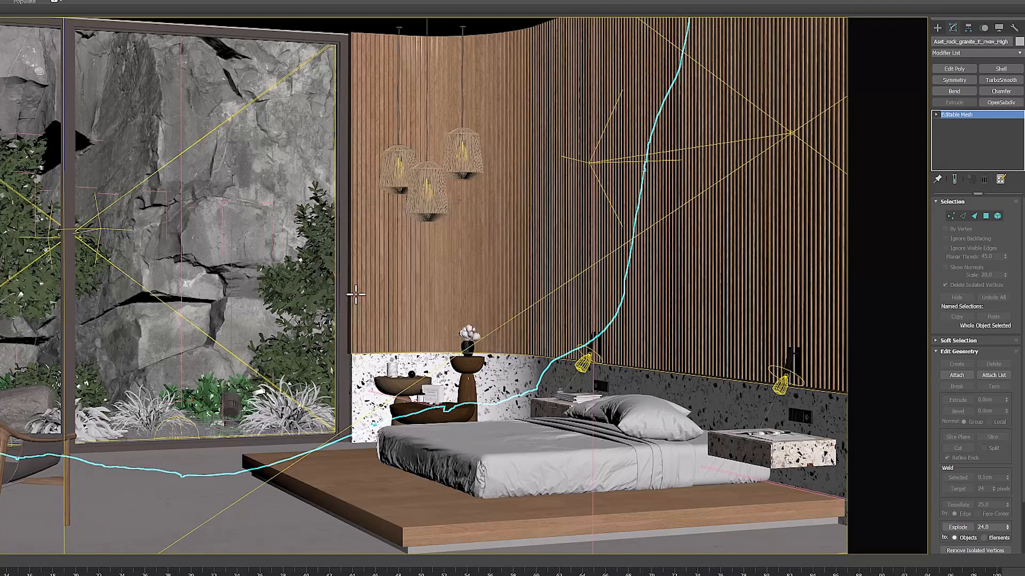
Select the two trees and the bush beneath the right one, and set their object color to blue
{"action": "left_click", "coordinate": [328, 286]}
{"action": "left_click", "coordinate": [5, 243], "text": "ctrl"}
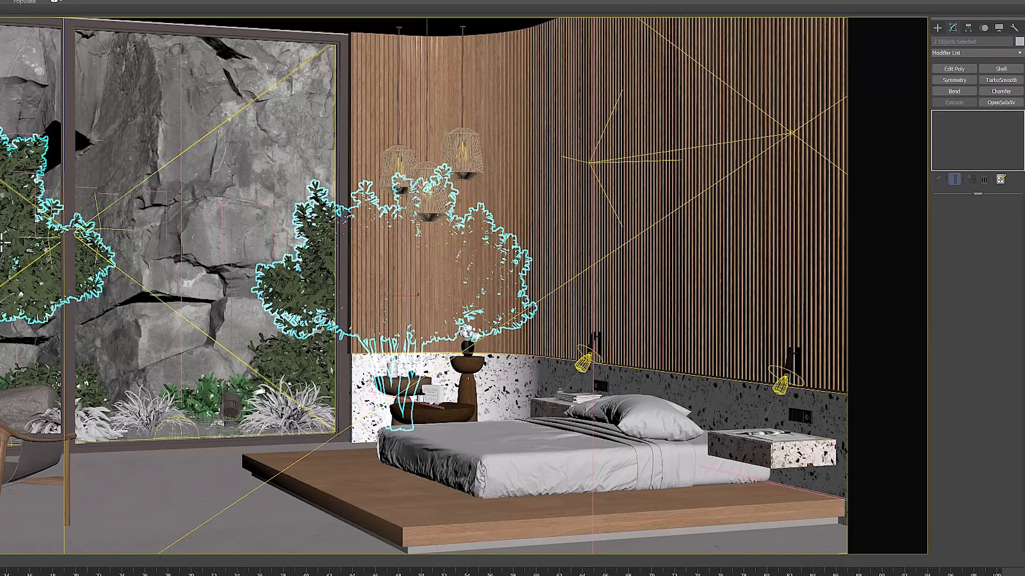
{"action": "left_click", "coordinate": [297, 356], "text": "ctrl"}
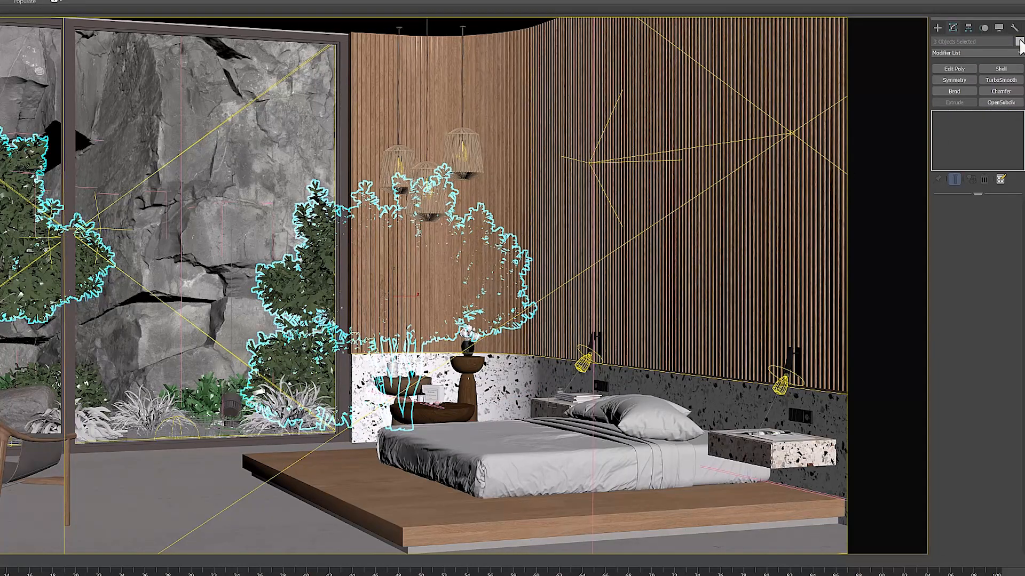
{"action": "left_click", "coordinate": [452, 261]}
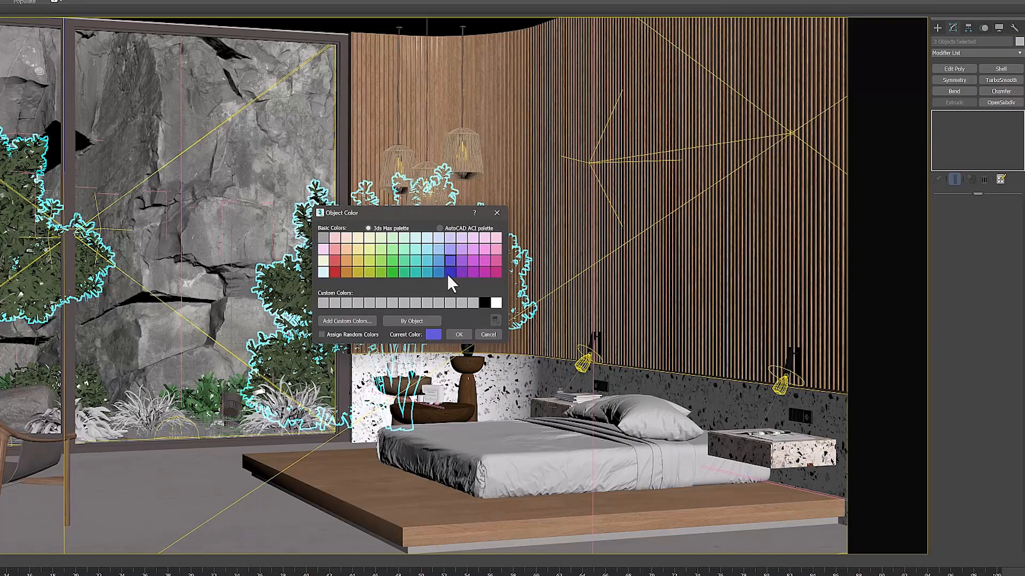
{"action": "left_click", "coordinate": [463, 336]}
Set the object color of the low green bushes in front of the rock wall to dark blue
{"action": "left_click", "coordinate": [216, 399]}
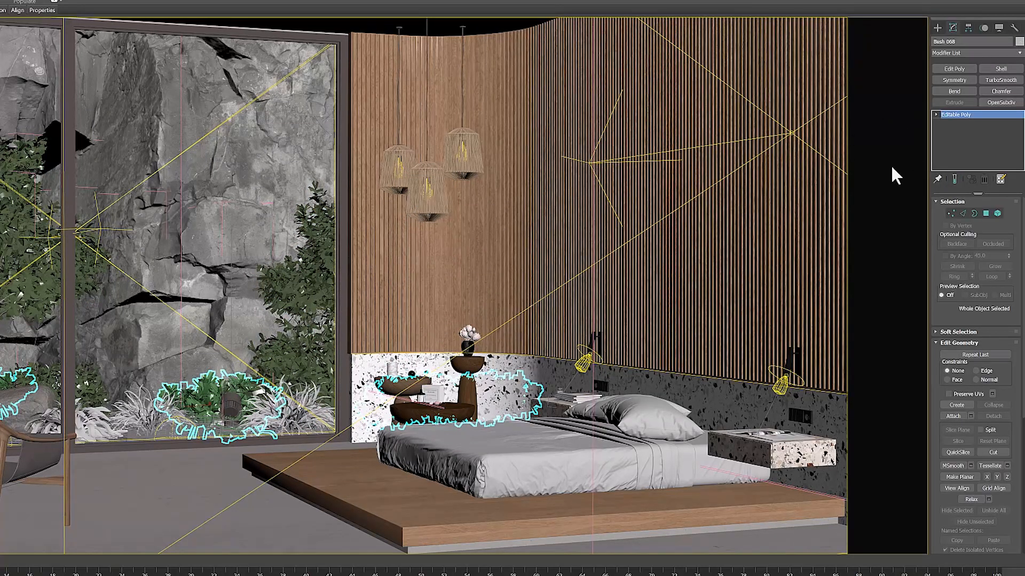
{"action": "left_click", "coordinate": [452, 274]}
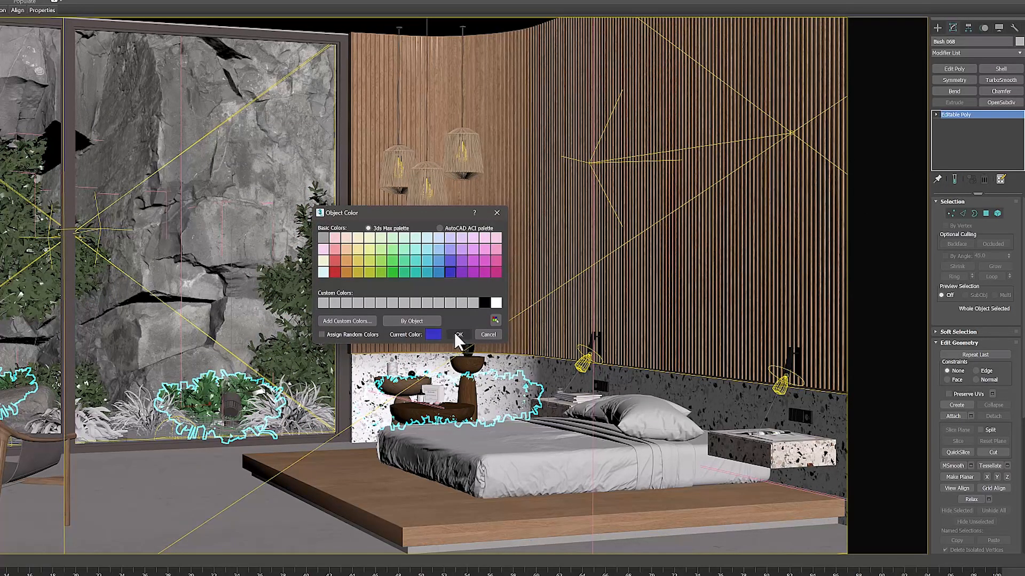
{"action": "left_click", "coordinate": [458, 335]}
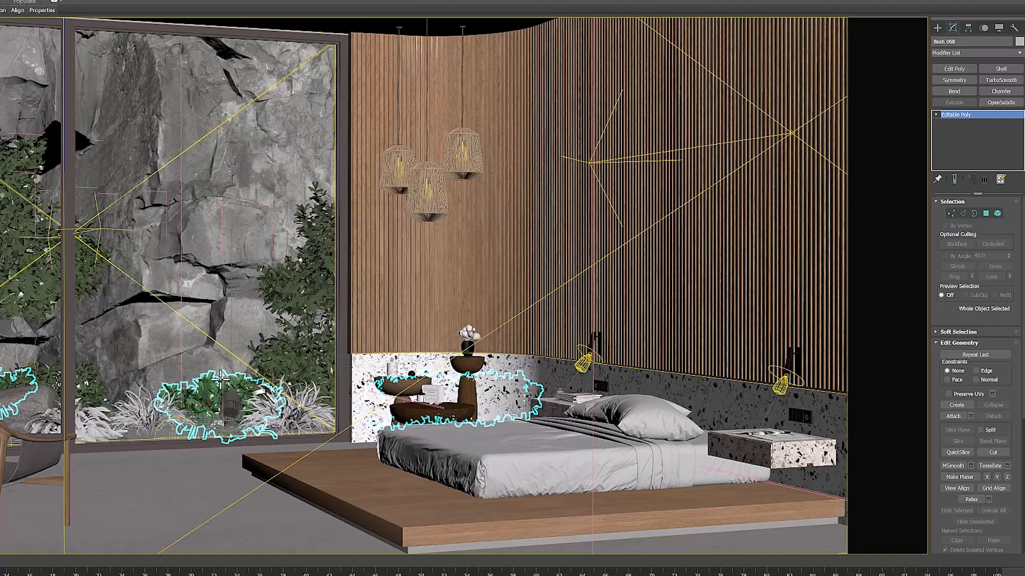
Select the pale grass tufts in front of the rock wall and set their object color to magenta-purple
{"action": "left_click", "coordinate": [142, 416]}
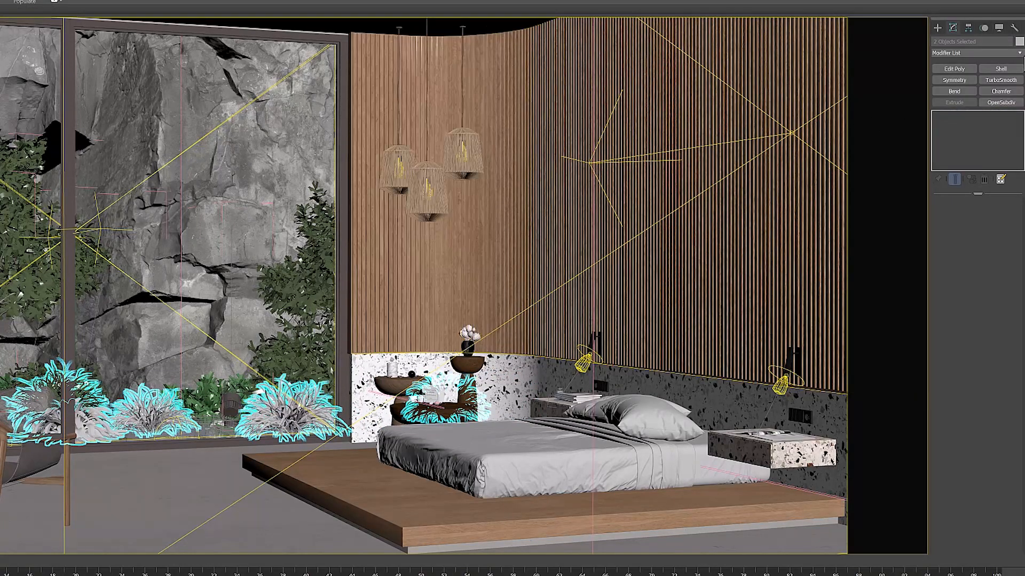
{"action": "left_click", "coordinate": [1019, 41]}
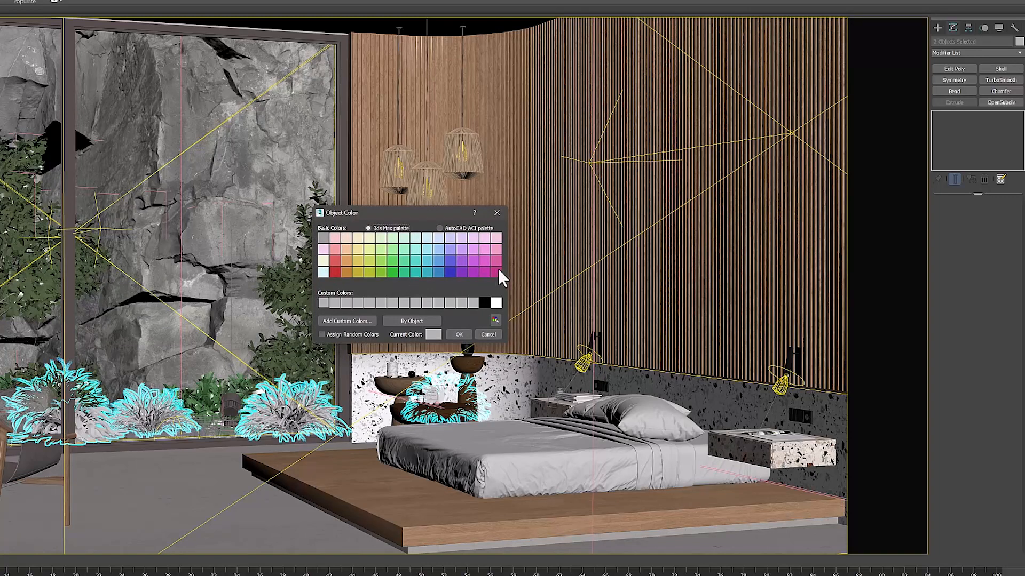
{"action": "left_click", "coordinate": [474, 261]}
{"action": "left_click", "coordinate": [457, 335]}
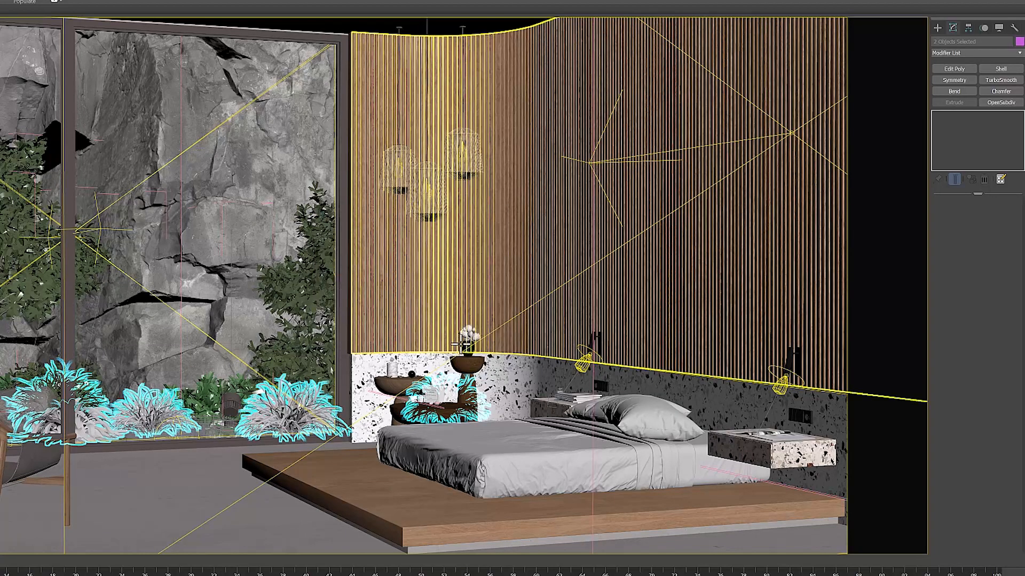
Select the terrazzo lower wall and the floating nightstands, and set their object color to yellow
{"action": "left_click", "coordinate": [566, 499]}
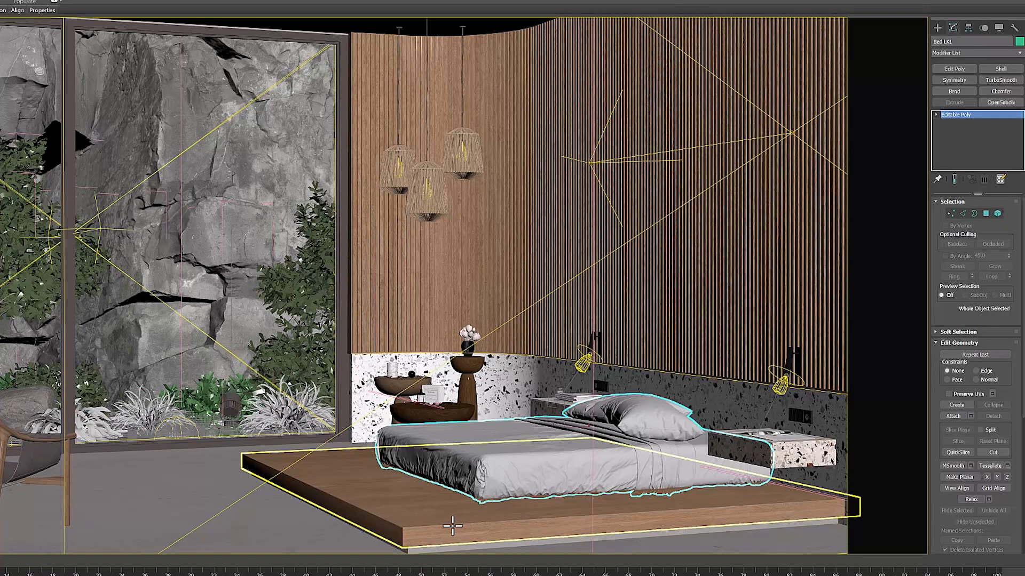
{"action": "left_click", "coordinate": [774, 437]}
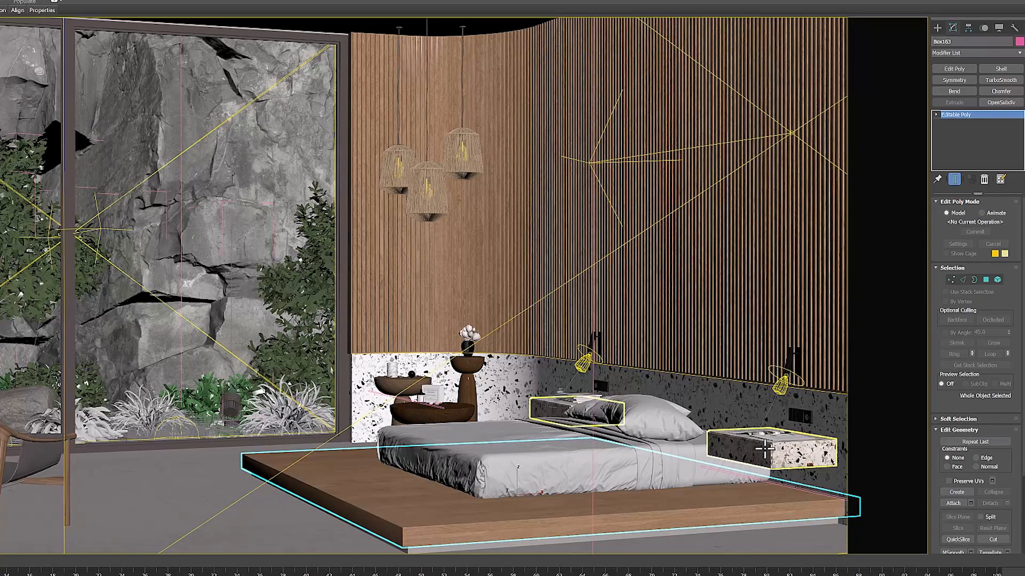
{"action": "left_click", "coordinate": [746, 403], "text": "ctrl"}
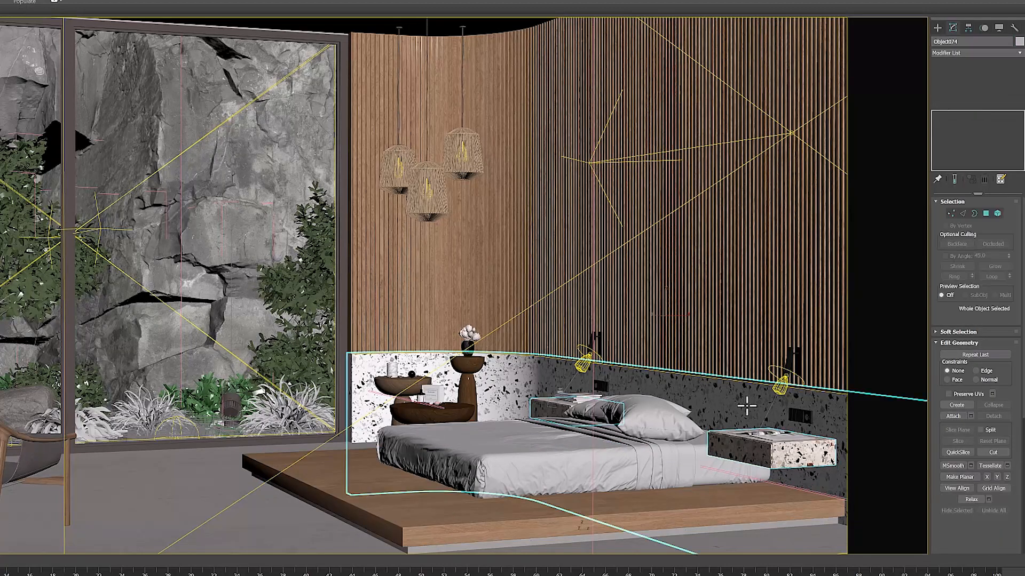
{"action": "left_click", "coordinate": [1019, 42]}
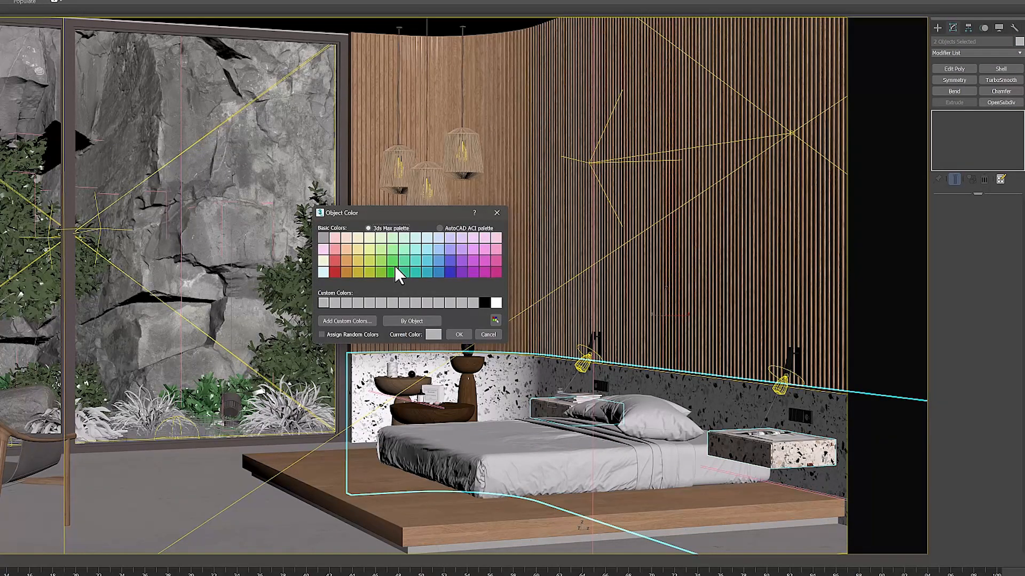
{"action": "left_click", "coordinate": [369, 261]}
{"action": "left_click", "coordinate": [456, 334]}
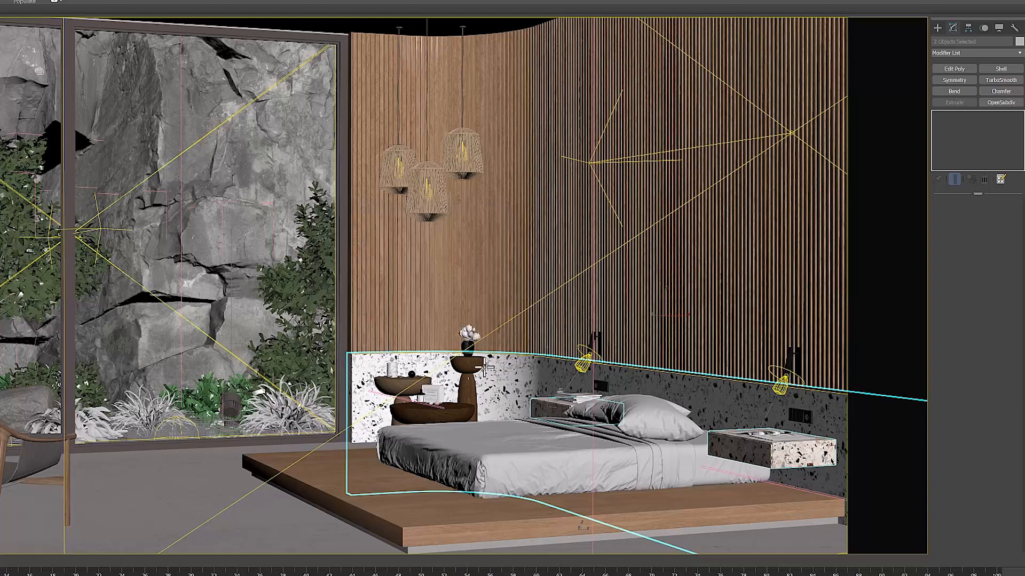
Select the three round wooden side tables and set their object color to pink
{"action": "left_click", "coordinate": [467, 405]}
{"action": "left_click", "coordinate": [394, 386], "text": "ctrl"}
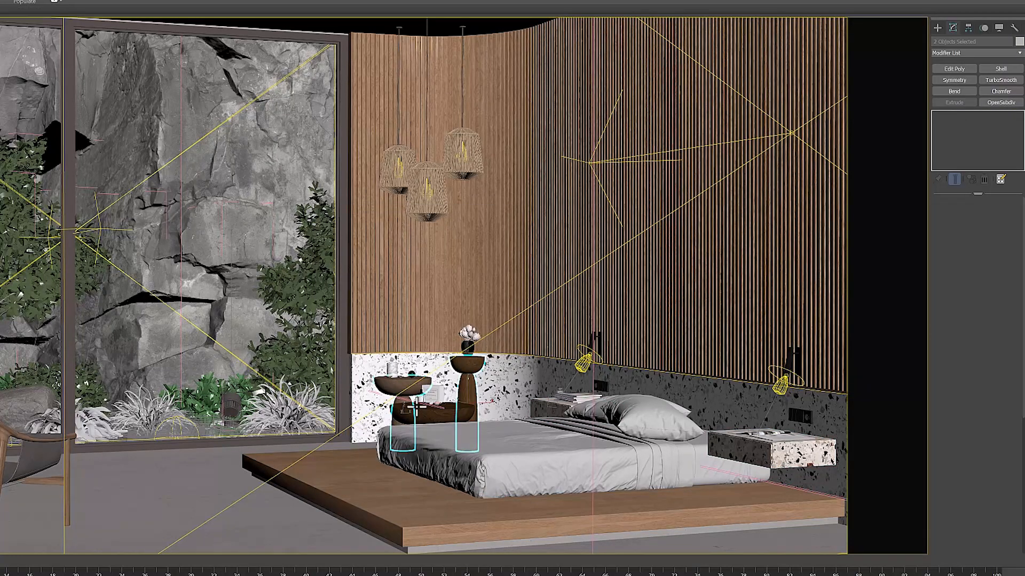
{"action": "left_click", "coordinate": [421, 412], "text": "ctrl"}
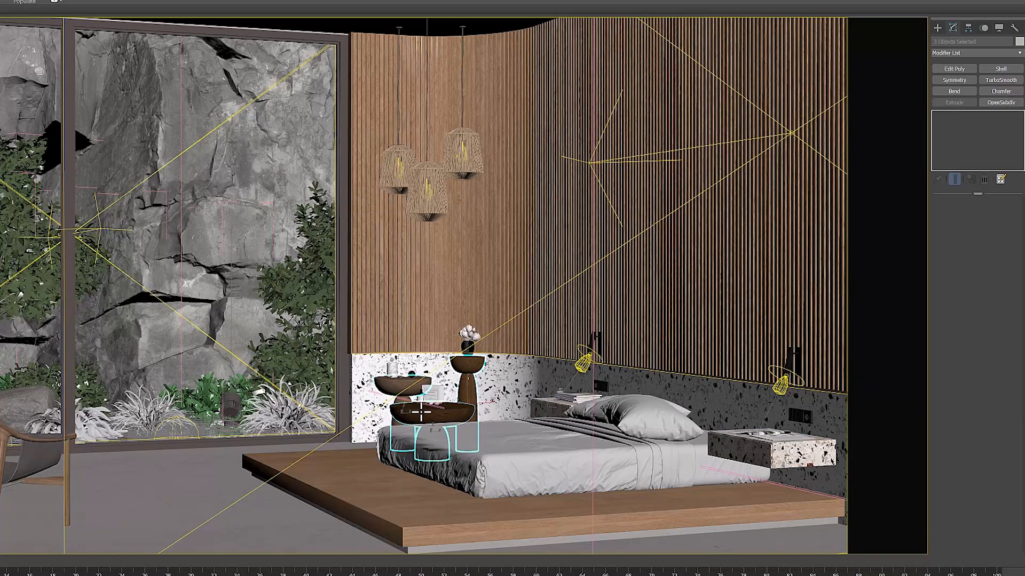
{"action": "left_click", "coordinate": [1019, 41]}
{"action": "left_click", "coordinate": [495, 237]}
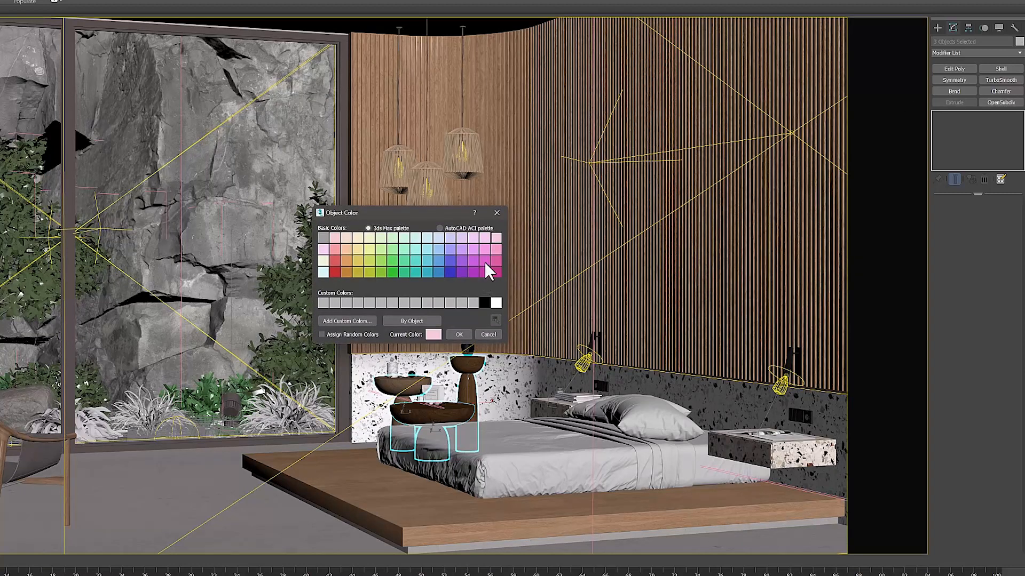
{"action": "left_click", "coordinate": [463, 335]}
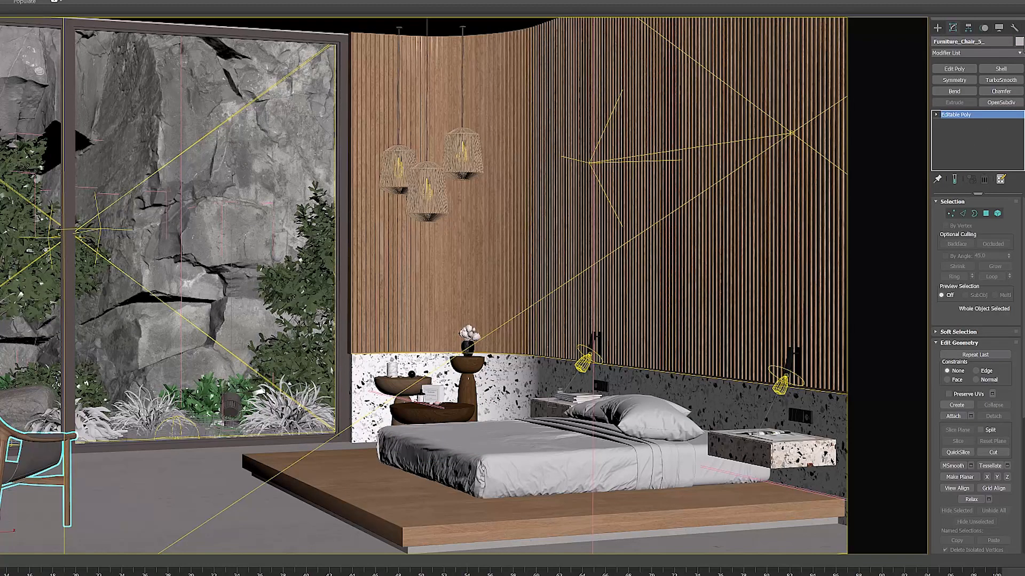
Set the object color of the armchair frame to red
{"action": "left_click", "coordinate": [1019, 42]}
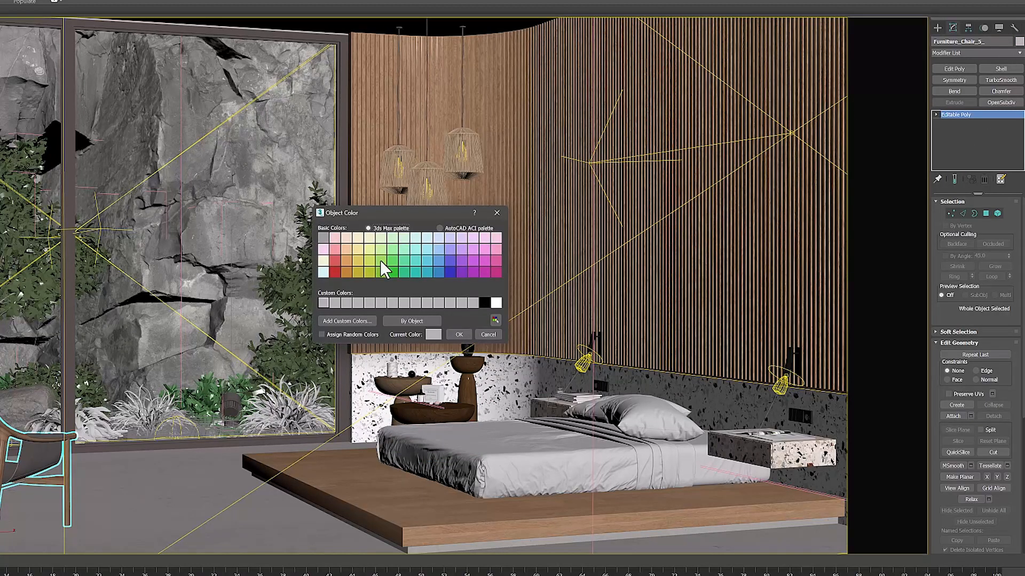
{"action": "left_click", "coordinate": [334, 261]}
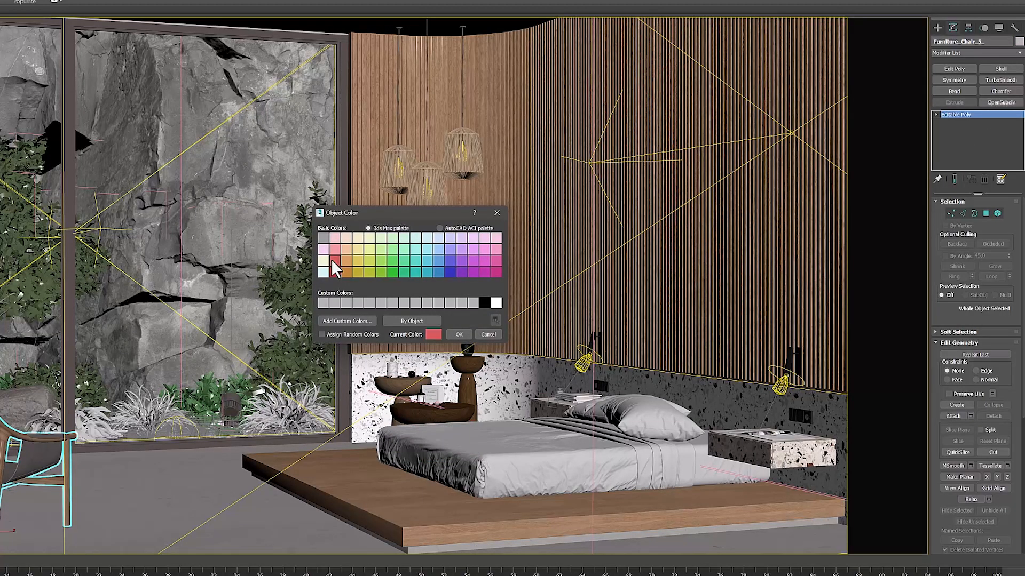
{"action": "left_click", "coordinate": [457, 336]}
Select the window frame together with the adjoining room surface, and set their object color to pale pink
{"action": "left_click", "coordinate": [150, 510]}
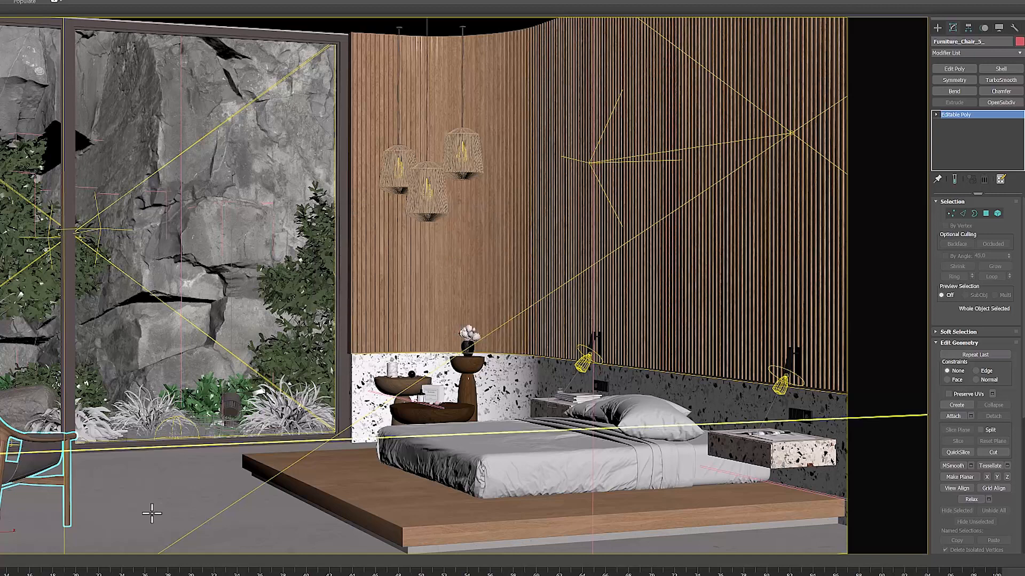
{"action": "left_click", "coordinate": [357, 28], "text": "ctrl"}
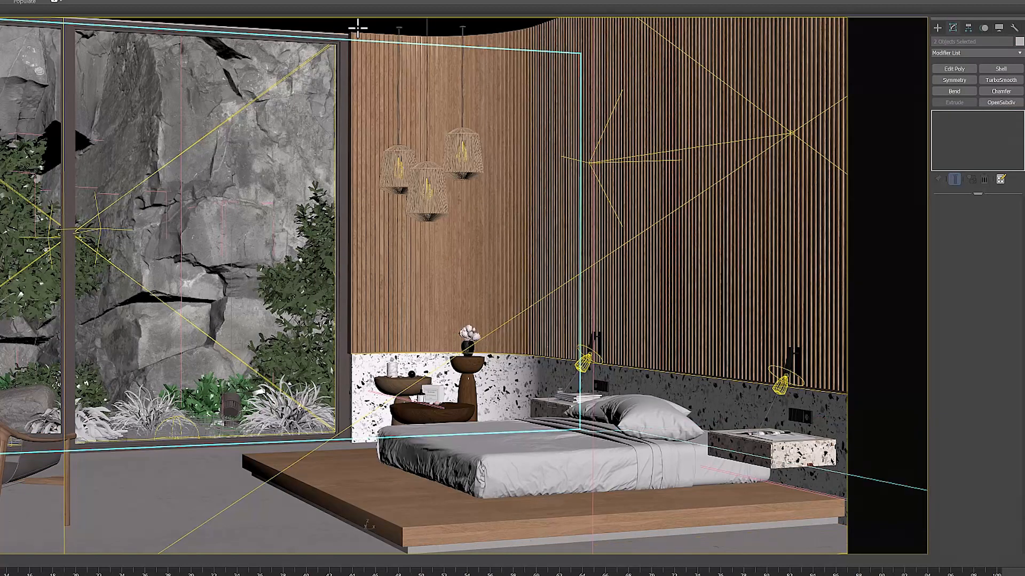
{"action": "left_click", "coordinate": [1019, 42]}
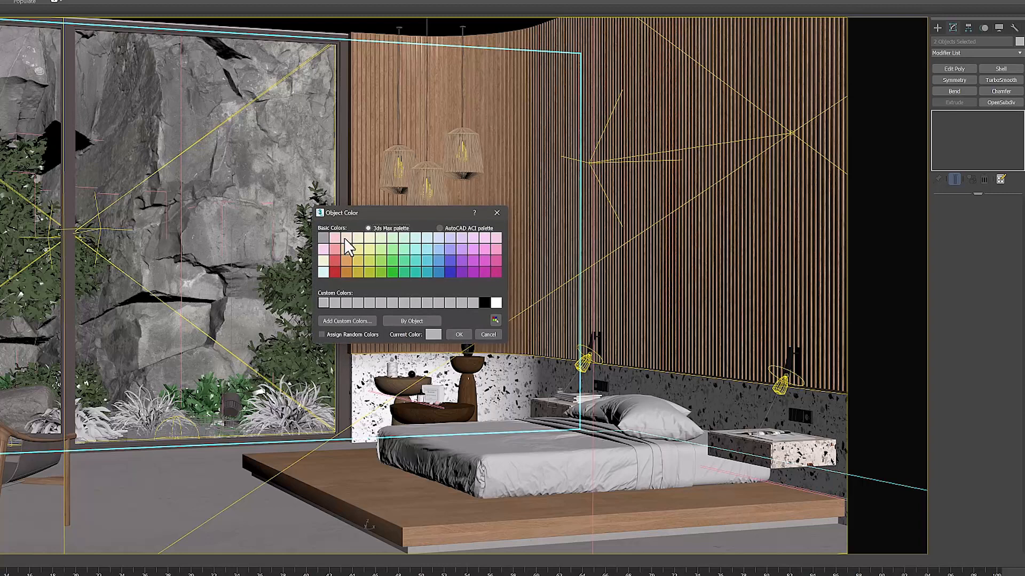
{"action": "left_click", "coordinate": [326, 250]}
{"action": "left_click", "coordinate": [464, 335]}
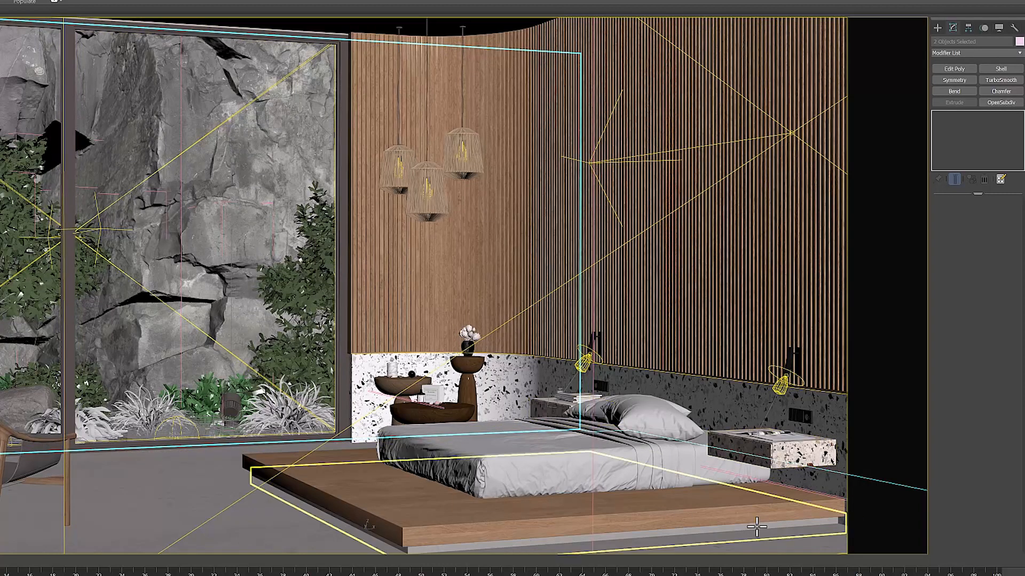
Set the object color of the group of bedside wall lamps and sockets to orange
{"action": "left_click", "coordinate": [730, 507]}
{"action": "left_click", "coordinate": [788, 398]}
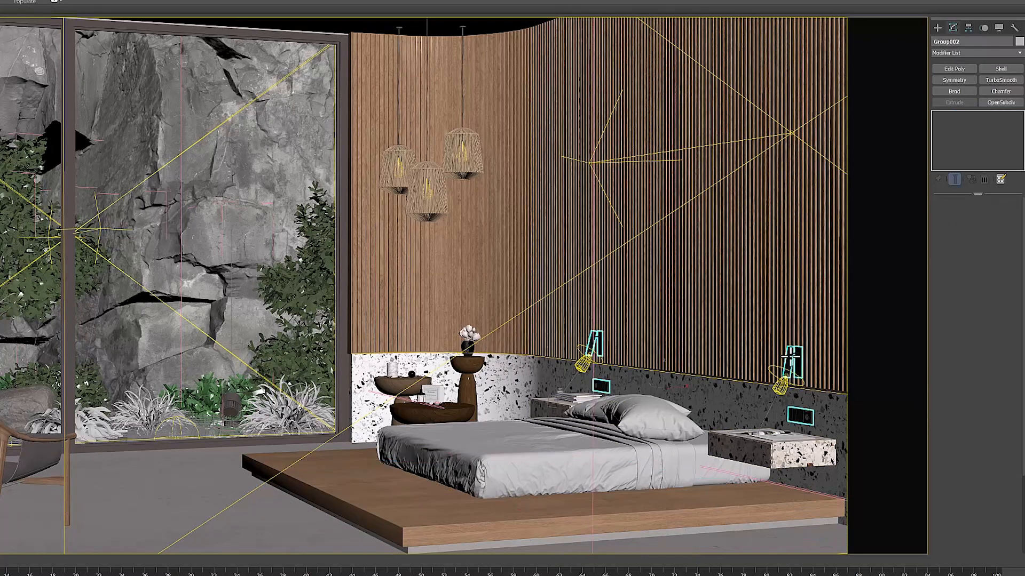
{"action": "left_click", "coordinate": [343, 261]}
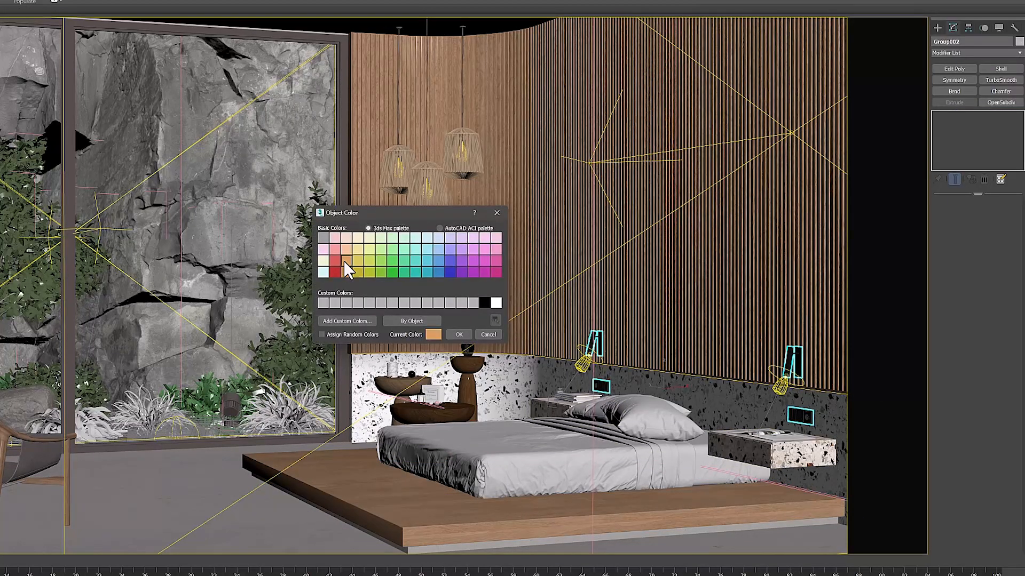
{"action": "left_click", "coordinate": [462, 334]}
Select the pendant lamp group and set its object color to pale yellow
{"action": "left_click", "coordinate": [475, 369]}
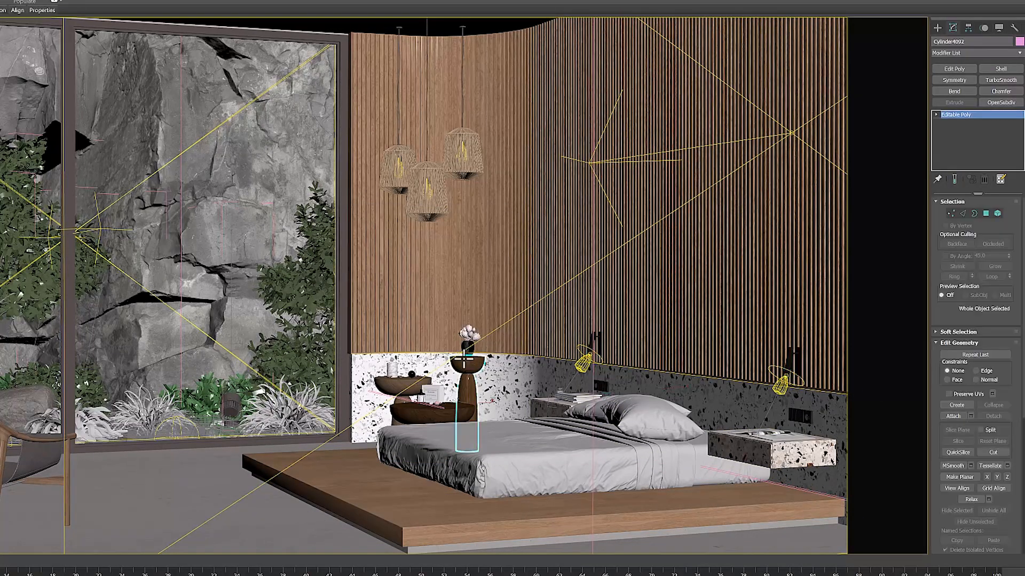
{"action": "left_click", "coordinate": [420, 186]}
{"action": "left_click", "coordinate": [1019, 43]}
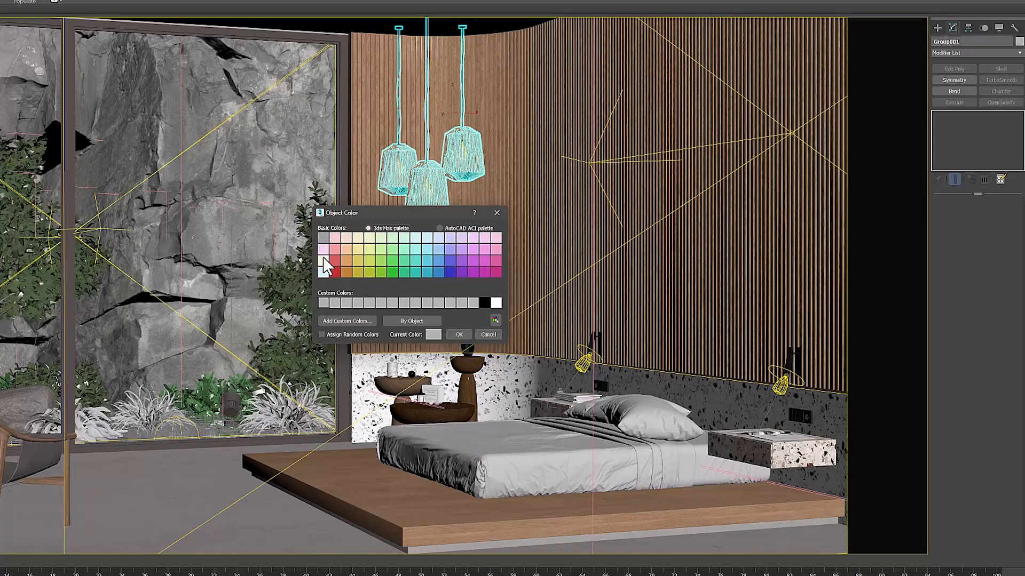
{"action": "left_click", "coordinate": [328, 260]}
{"action": "left_click", "coordinate": [465, 337]}
Check the object colors of the slatted wood wall and the boulder behind the armchair
{"action": "left_click", "coordinate": [393, 316]}
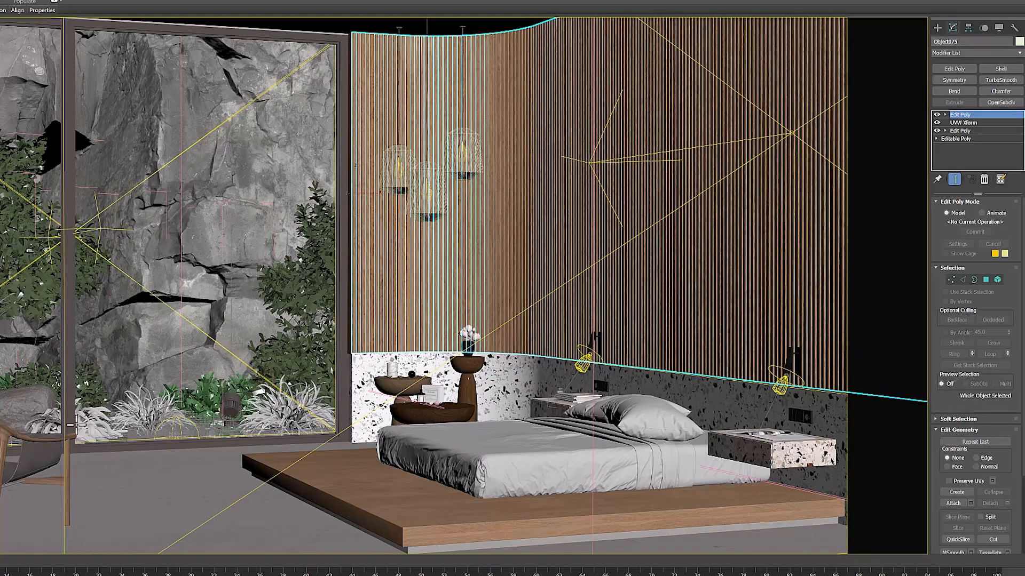
{"action": "left_click", "coordinate": [28, 406]}
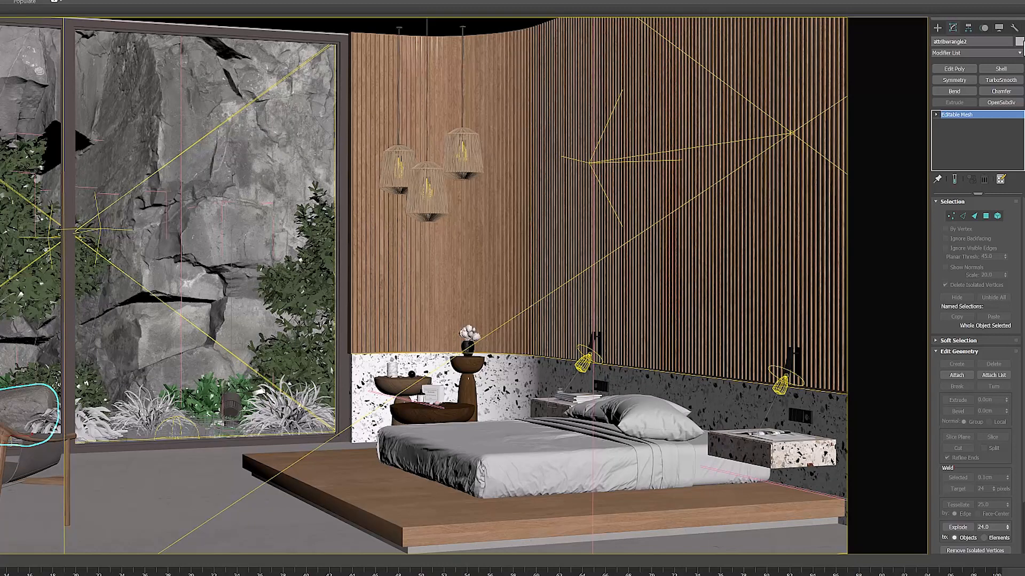
{"action": "left_click", "coordinate": [1022, 42]}
{"action": "left_click", "coordinate": [455, 335]}
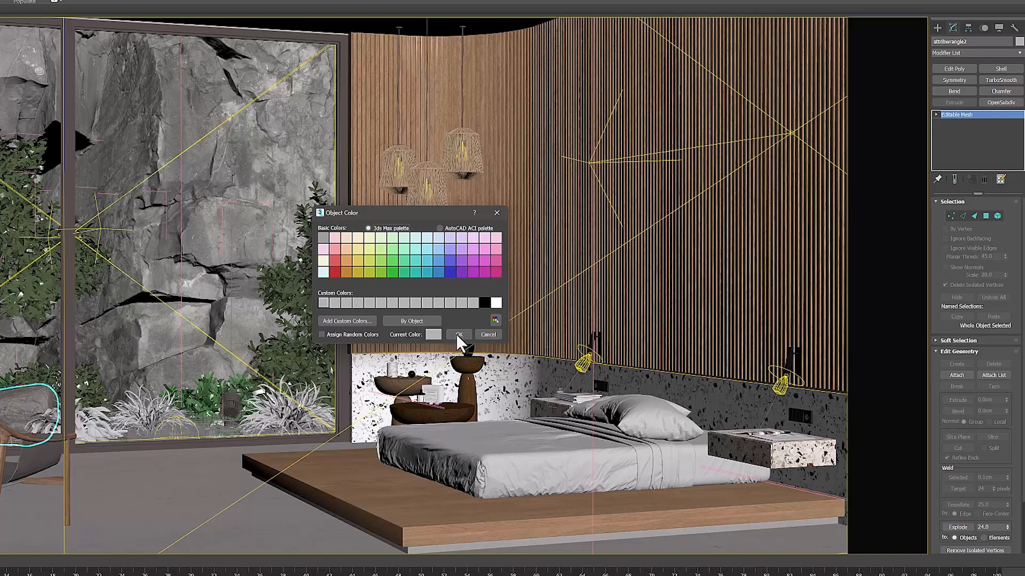
Select both window glass panes so they do not cover the rock wall, and hide them
{"action": "left_click", "coordinate": [277, 206]}
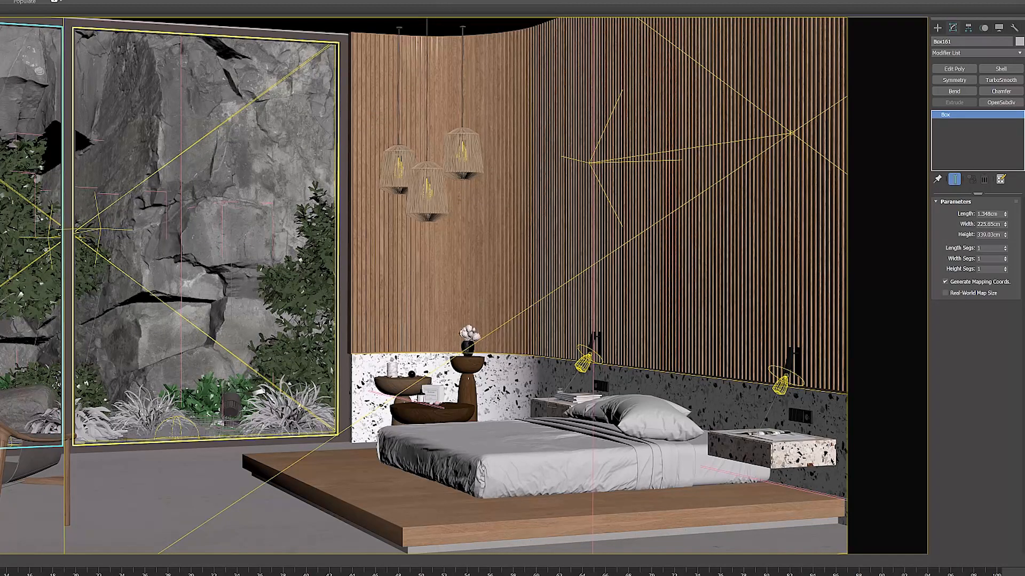
{"action": "left_click", "coordinate": [256, 160]}
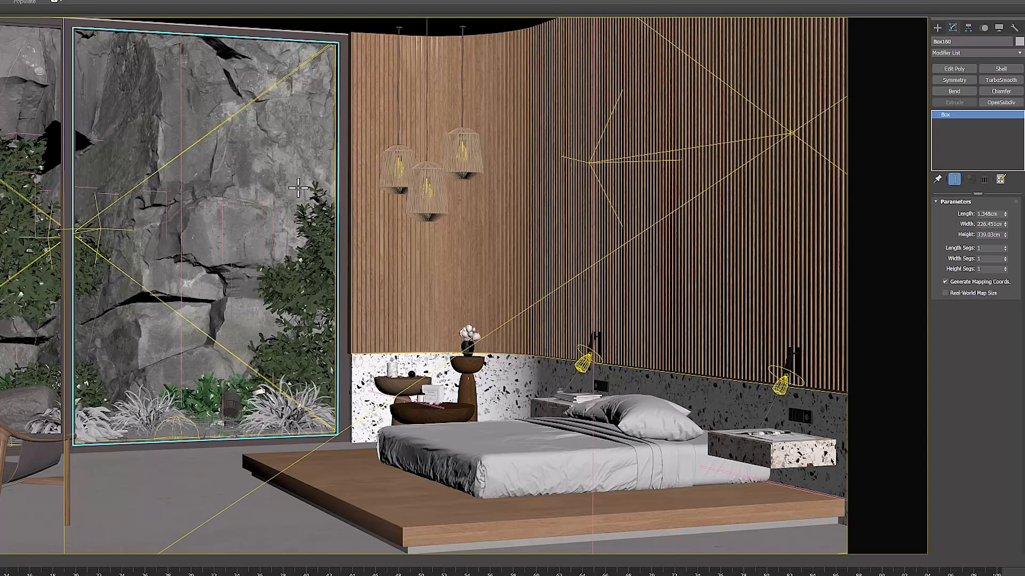
{"action": "left_click", "coordinate": [21, 100], "text": "ctrl"}
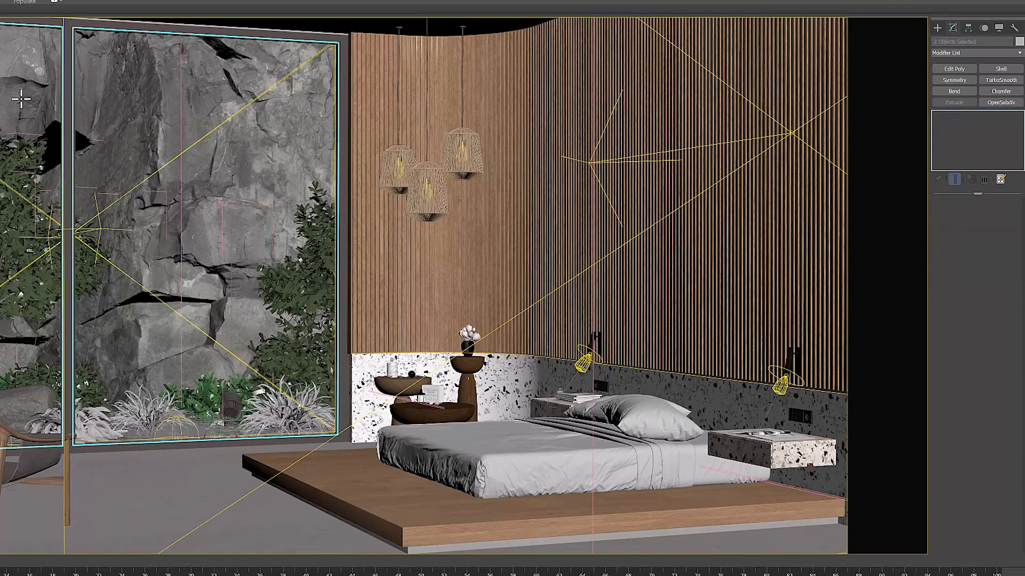
{"action": "right_click", "coordinate": [120, 112]}
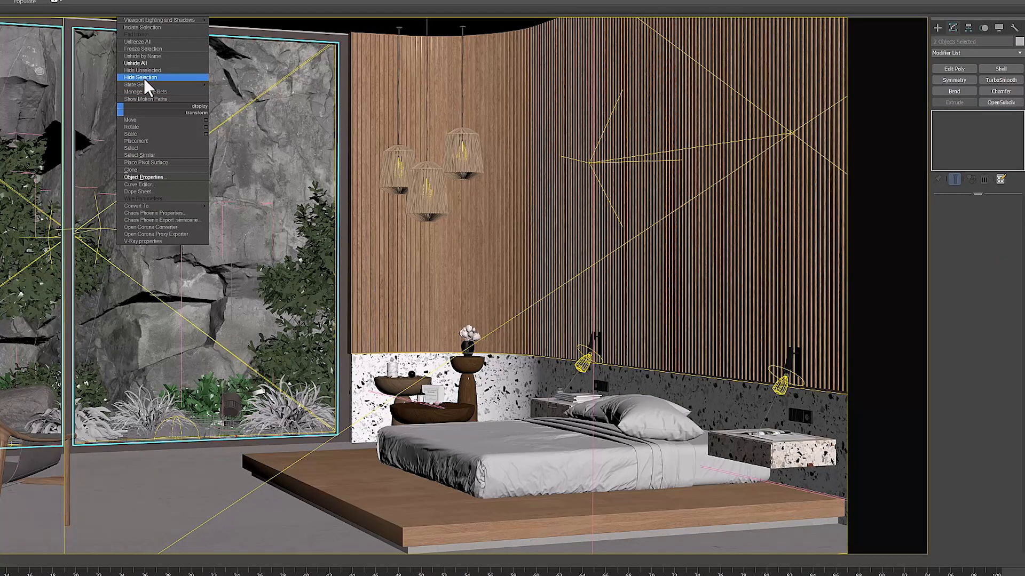
{"action": "left_click", "coordinate": [143, 78]}
Check that the rock wall, the trees and the grass tufts behind the window can be selected separately
{"action": "left_click", "coordinate": [201, 80]}
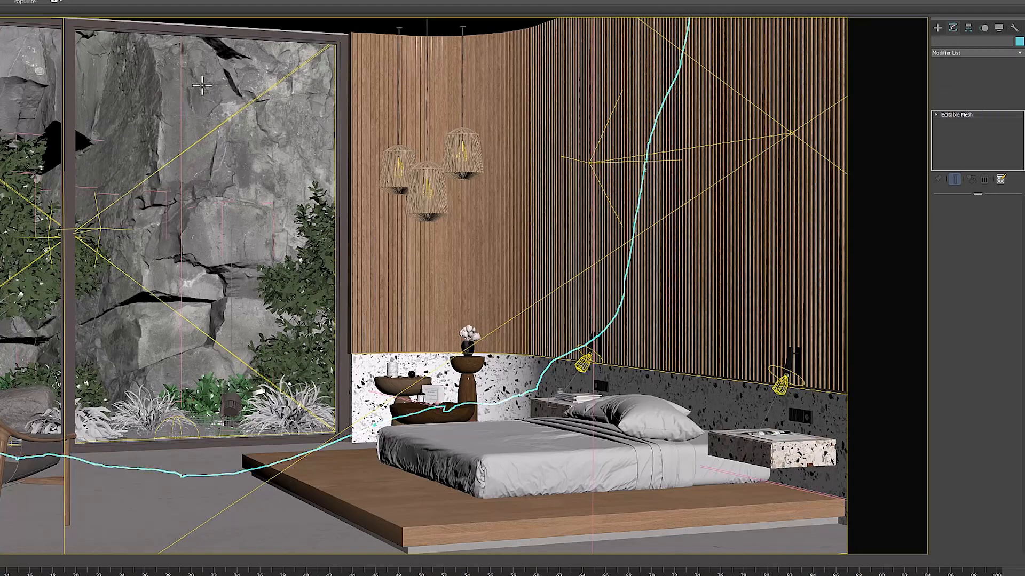
{"action": "left_click", "coordinate": [334, 258]}
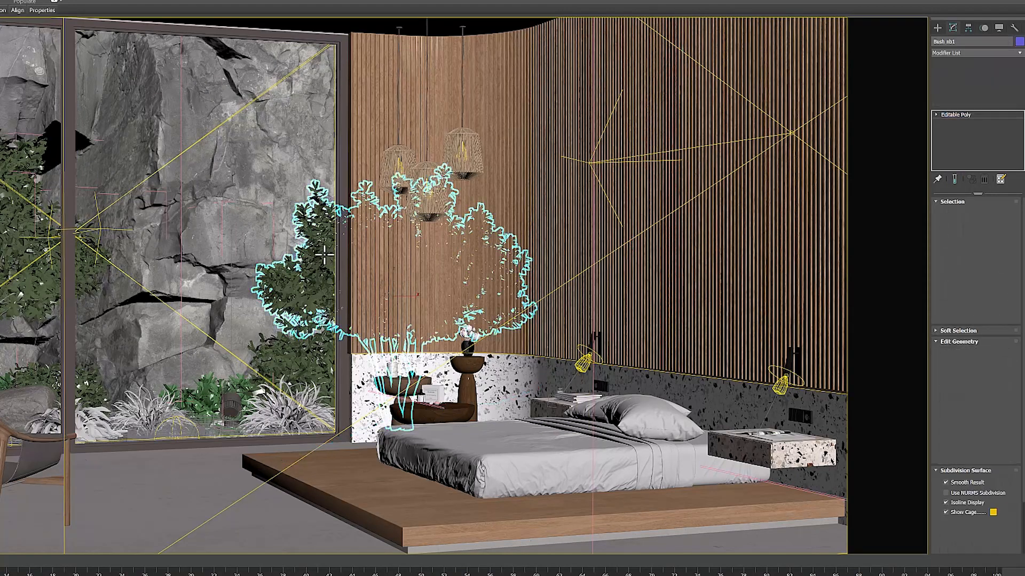
{"action": "left_click", "coordinate": [24, 252]}
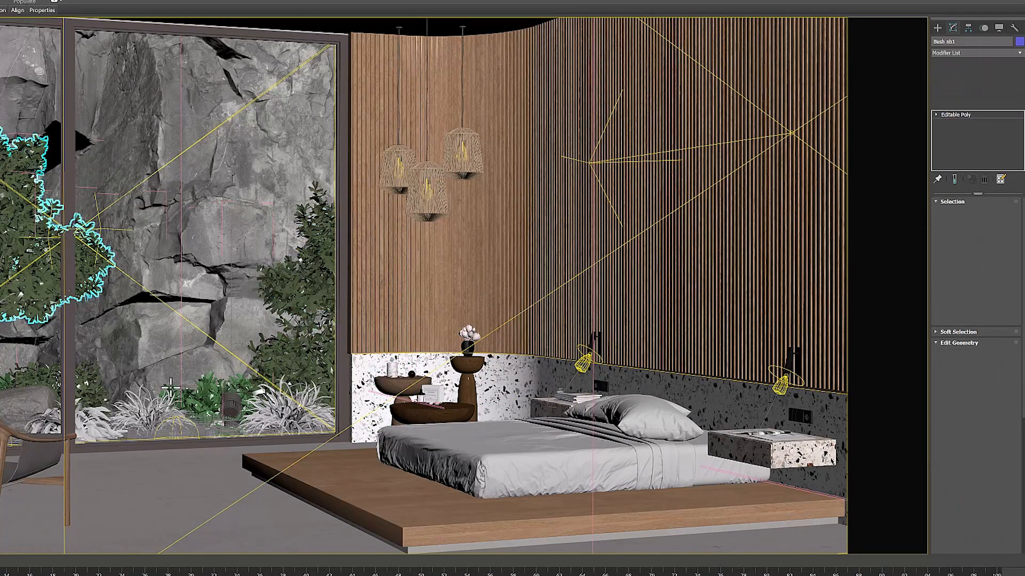
{"action": "left_click", "coordinate": [128, 410]}
{"action": "left_click", "coordinate": [200, 230]}
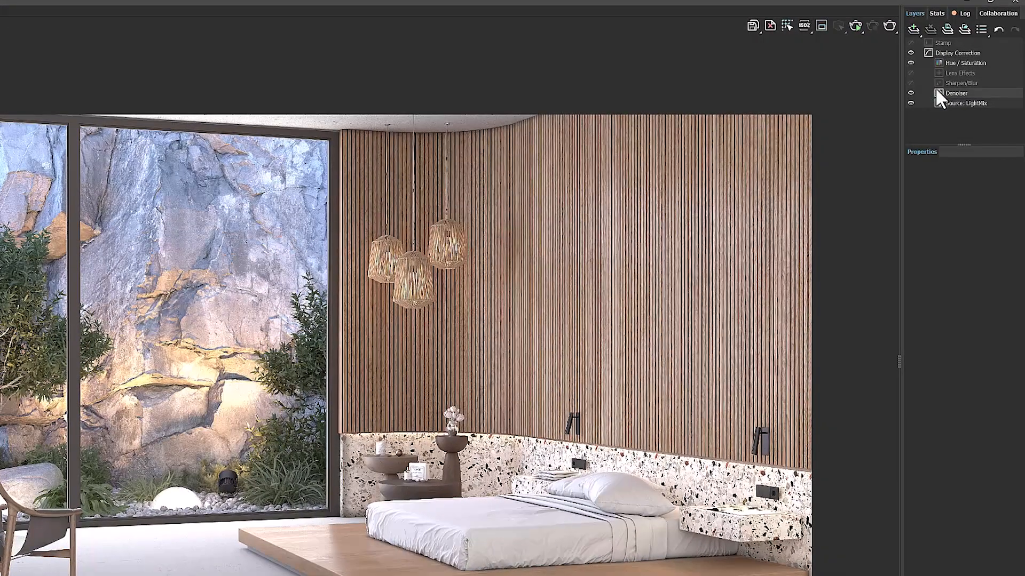
Turn on the Lens Effects layer in the V-Ray Frame Buffer and examine the glow around the dome light outside the window
{"action": "left_click", "coordinate": [965, 73]}
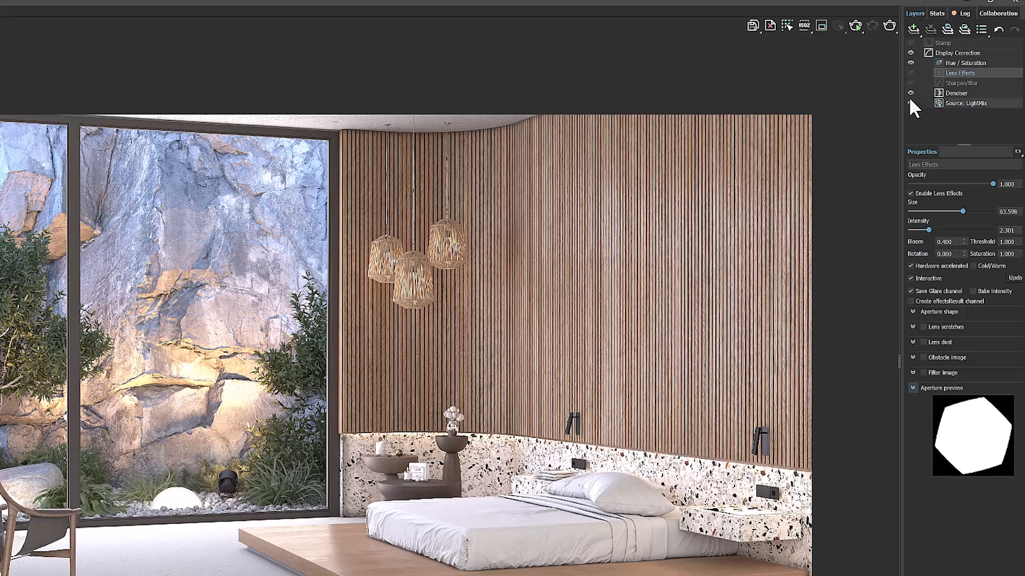
{"action": "left_click", "coordinate": [909, 72]}
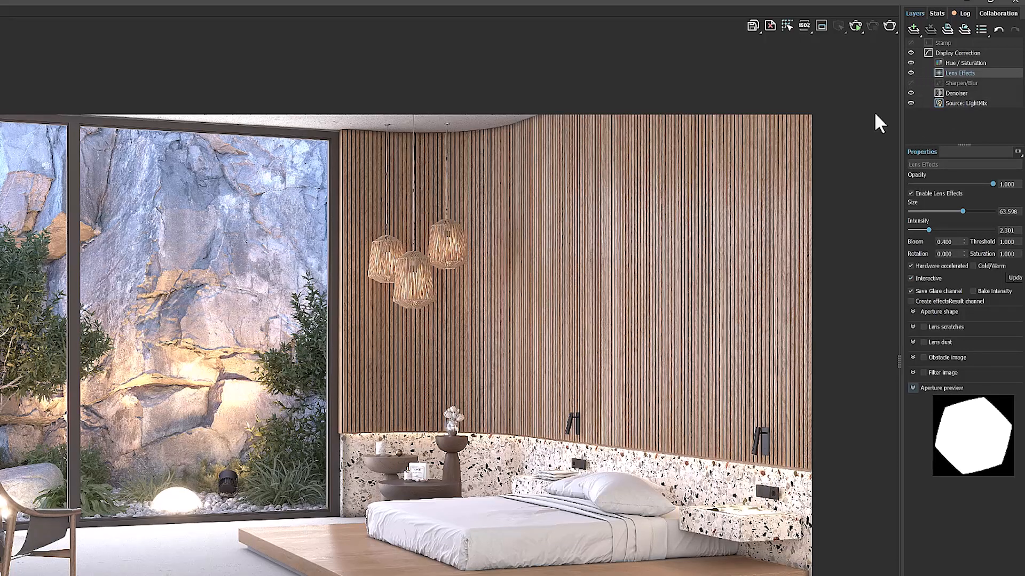
{"action": "scroll", "coordinate": [152, 531], "scroll_direction": "up", "scroll_amount": 2}
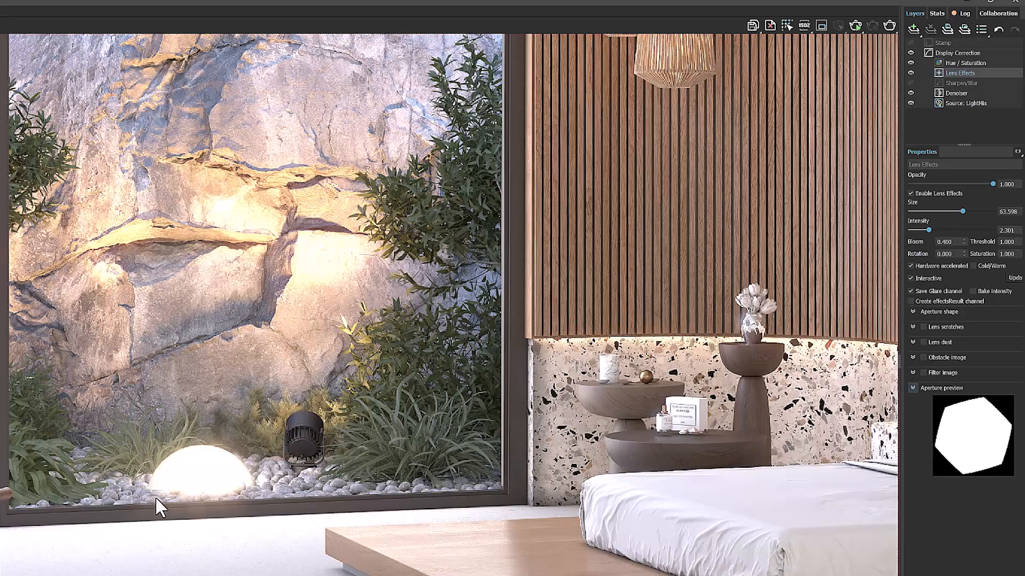
Compare the render with and without the Lens Effects layer, examining the glow around the dome light and on the rock wall
{"action": "left_click_drag", "start_coordinate": [156, 499], "coordinate": [331, 510]}
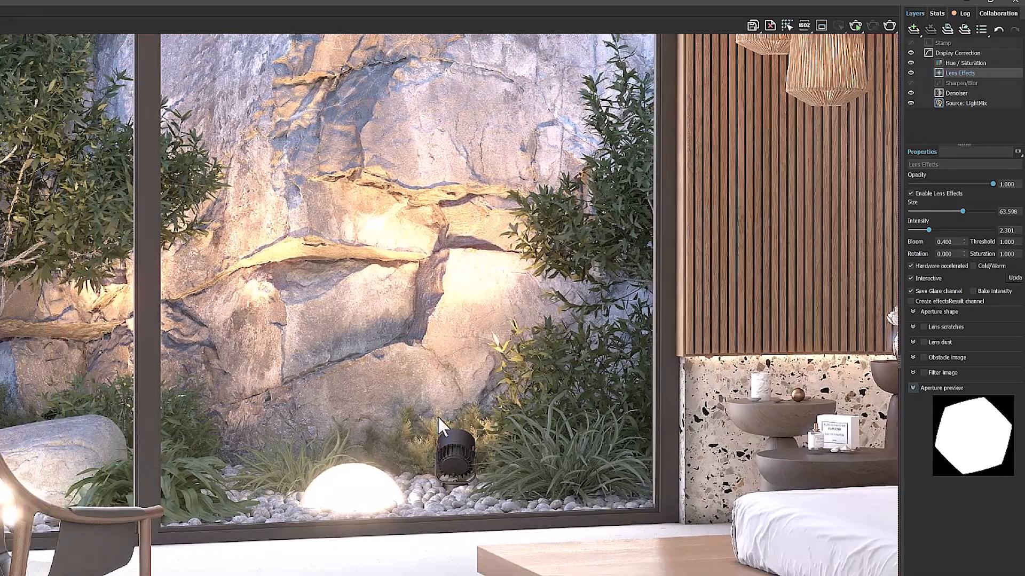
{"action": "left_click", "coordinate": [911, 69]}
{"action": "left_click", "coordinate": [911, 70]}
{"action": "left_click", "coordinate": [911, 69]}
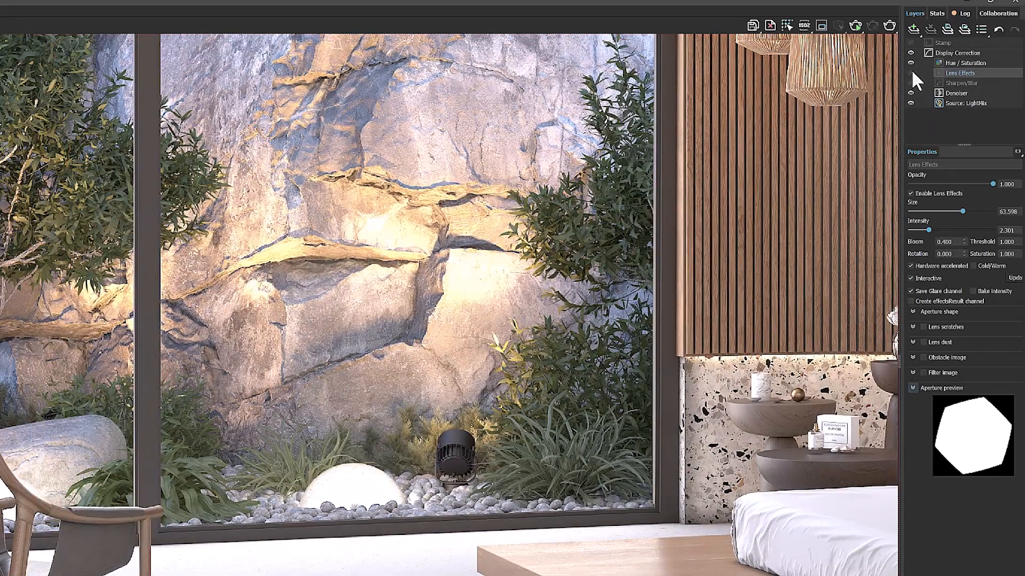
{"action": "left_click", "coordinate": [911, 69]}
{"action": "left_click", "coordinate": [911, 69]}
{"action": "left_click", "coordinate": [911, 69]}
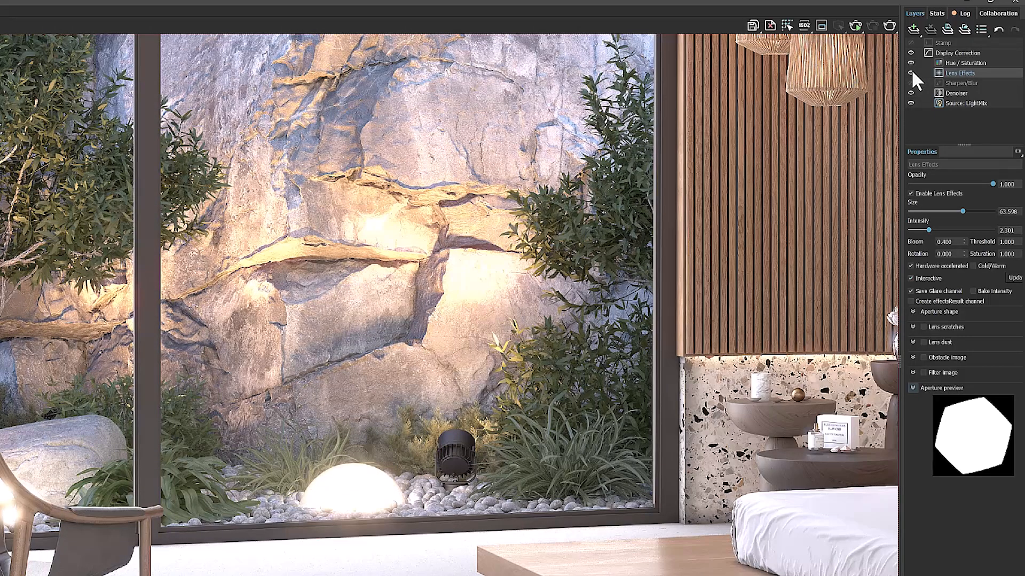
{"action": "left_click", "coordinate": [911, 70]}
{"action": "left_click", "coordinate": [911, 70]}
Set the Lens Effects size to 26.778 and the intensity to 6.778
{"action": "left_click_drag", "start_coordinate": [962, 209], "coordinate": [933, 209]}
{"action": "left_click", "coordinate": [966, 230]}
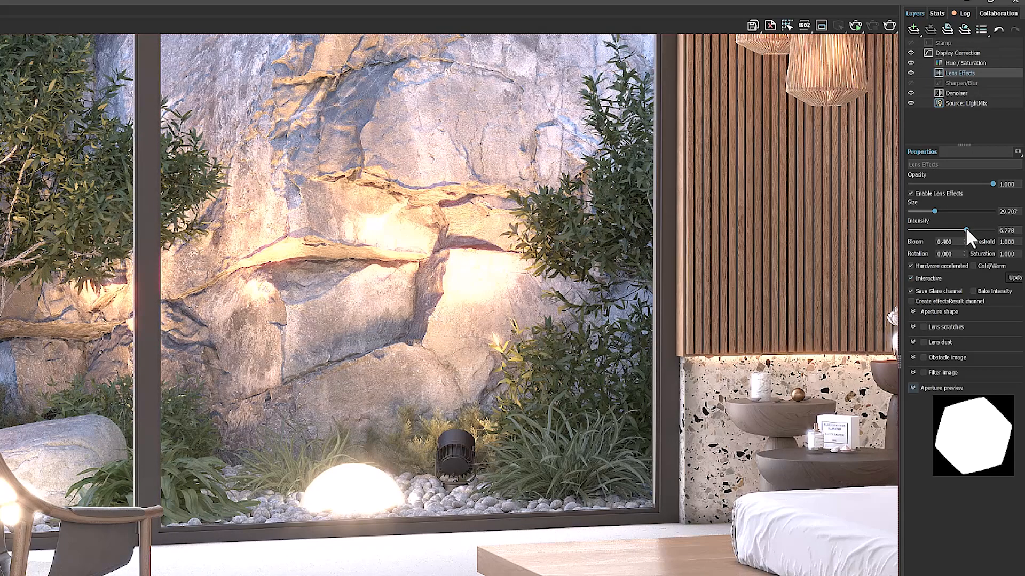
{"action": "left_click", "coordinate": [970, 209]}
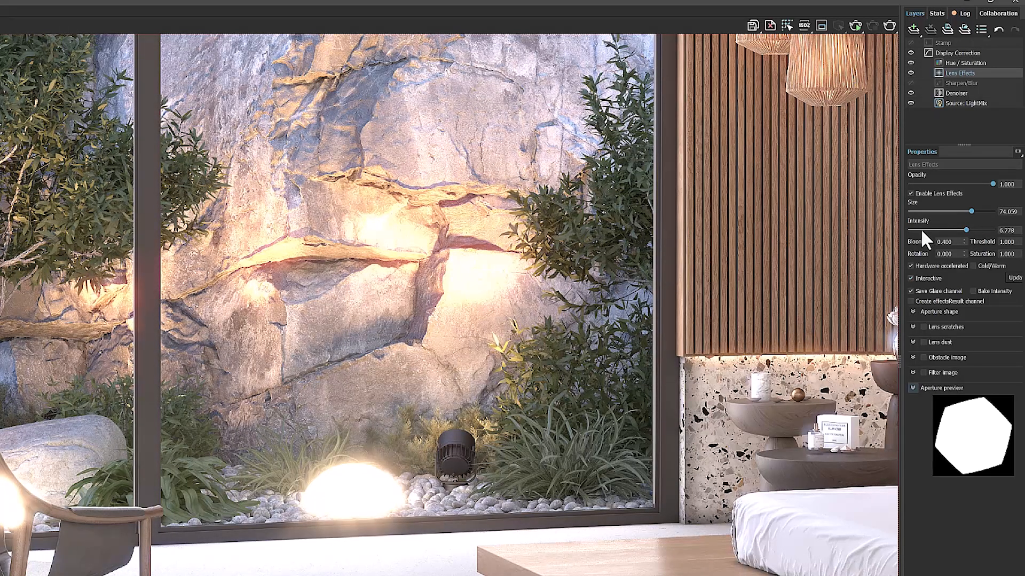
{"action": "left_click", "coordinate": [931, 212]}
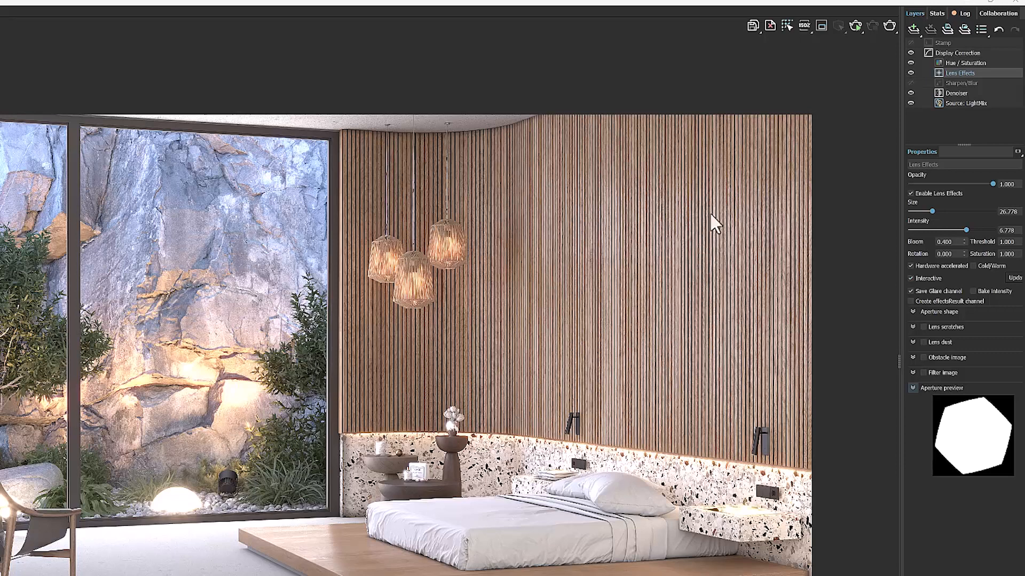
Begin saving all image channels to a single OpenEXR file named mimviz, and open the Mimviz 1 folder on the desktop as destination
{"action": "left_click", "coordinate": [754, 24]}
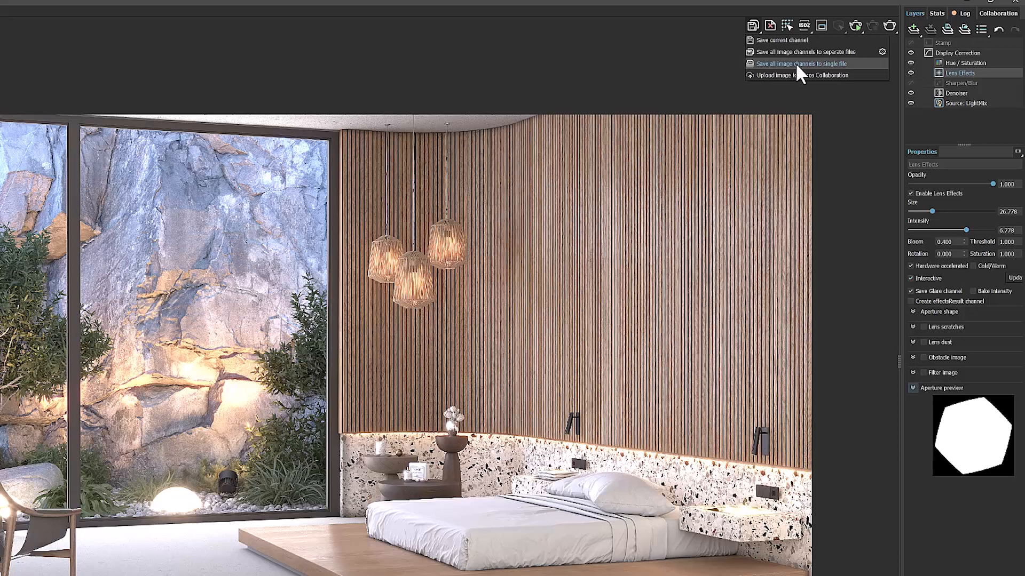
{"action": "left_click", "coordinate": [848, 63]}
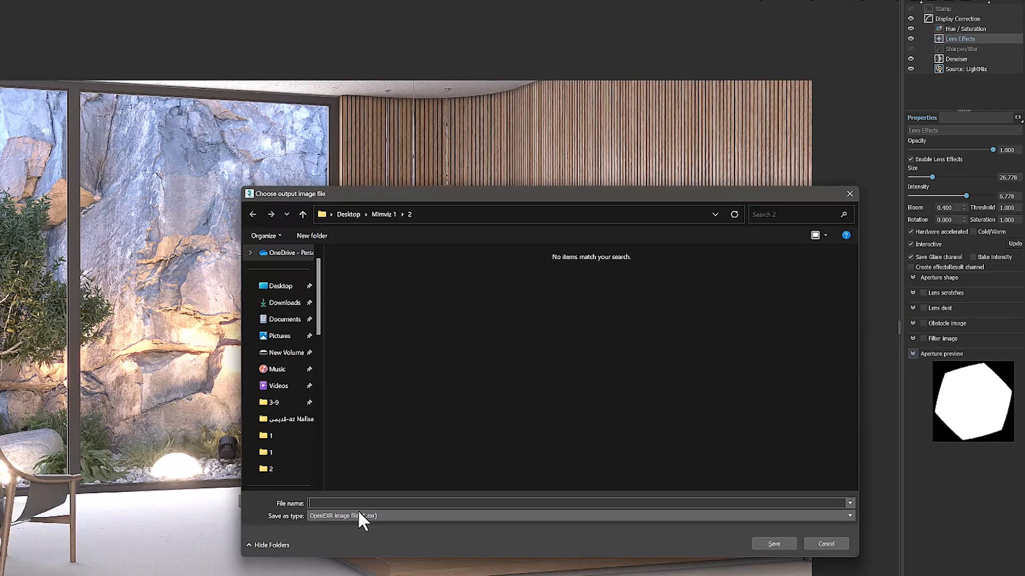
{"action": "type", "text": "mimviz"}
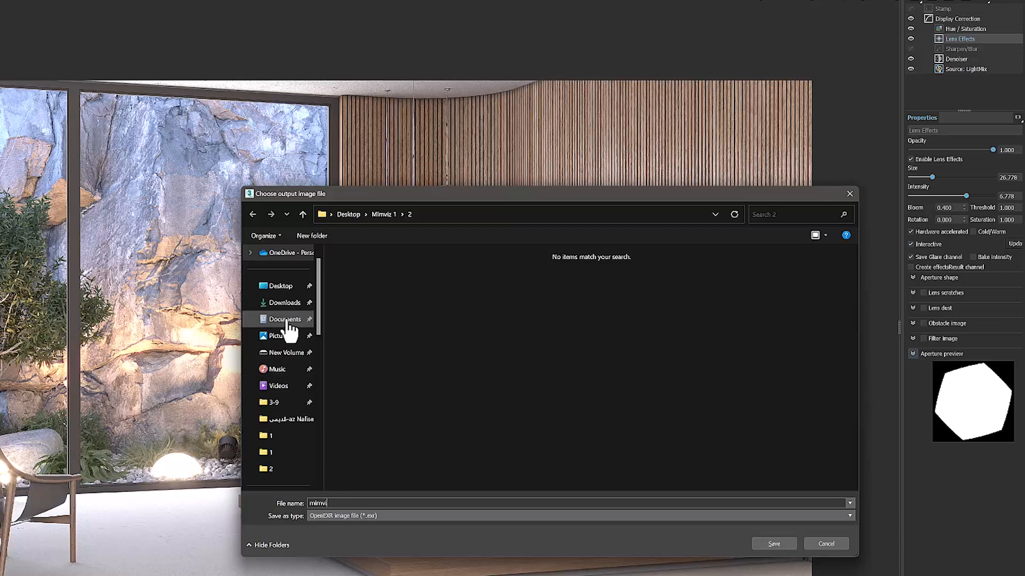
{"action": "left_click", "coordinate": [282, 286]}
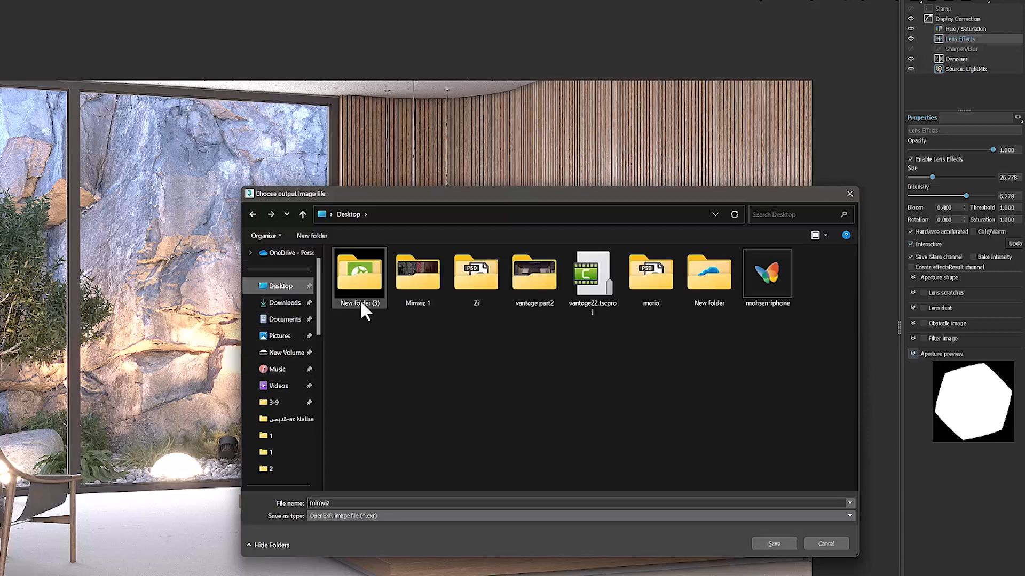
{"action": "double_click", "coordinate": [424, 293]}
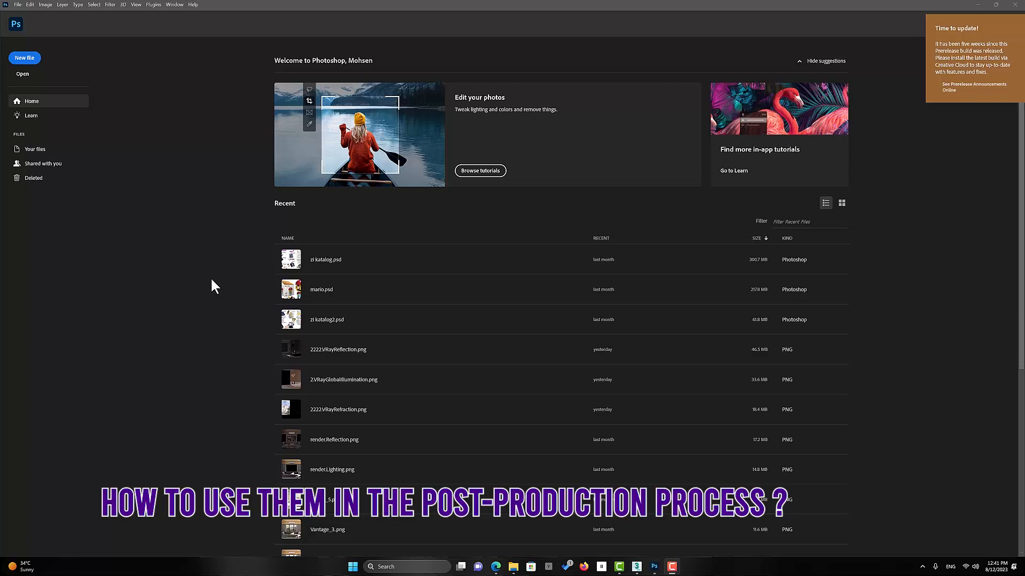
In Photoshop, load the WireColor, effectsResult, AO, RawLighting and RawReflection PNG files from the Target folder into one layer stack
{"action": "left_click", "coordinate": [16, 5]}
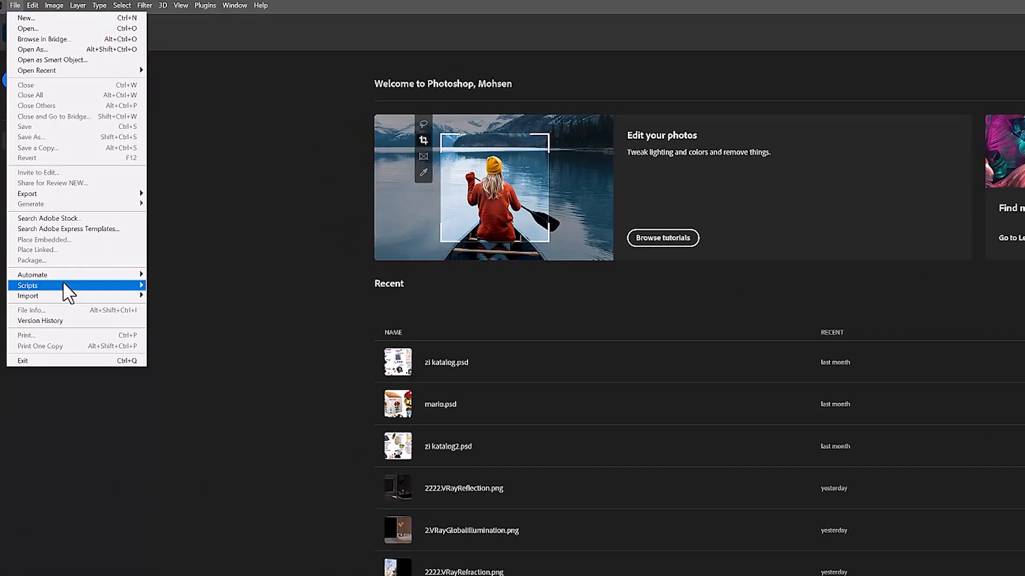
{"action": "mouse_move", "coordinate": [68, 286]}
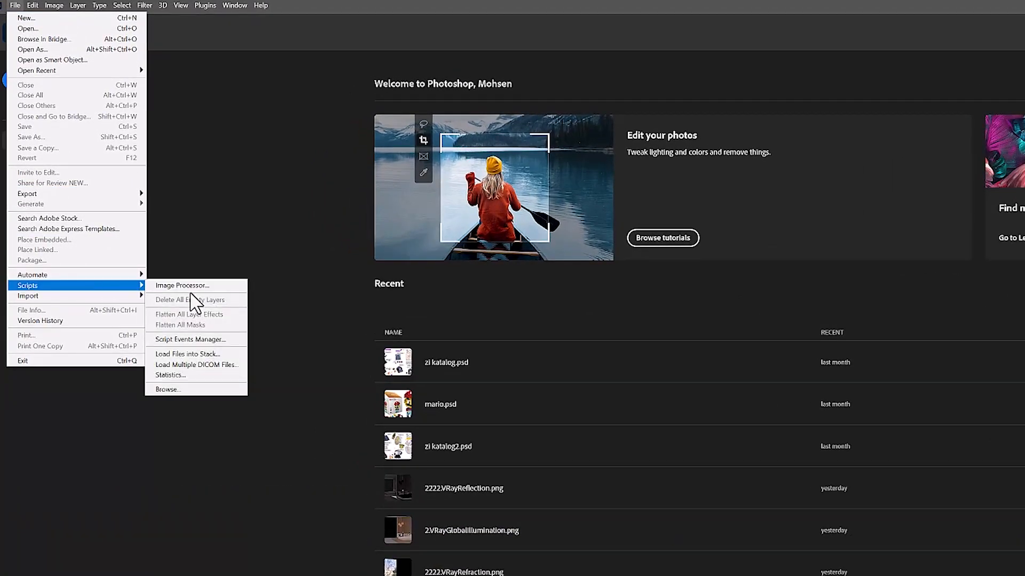
{"action": "left_click", "coordinate": [156, 355]}
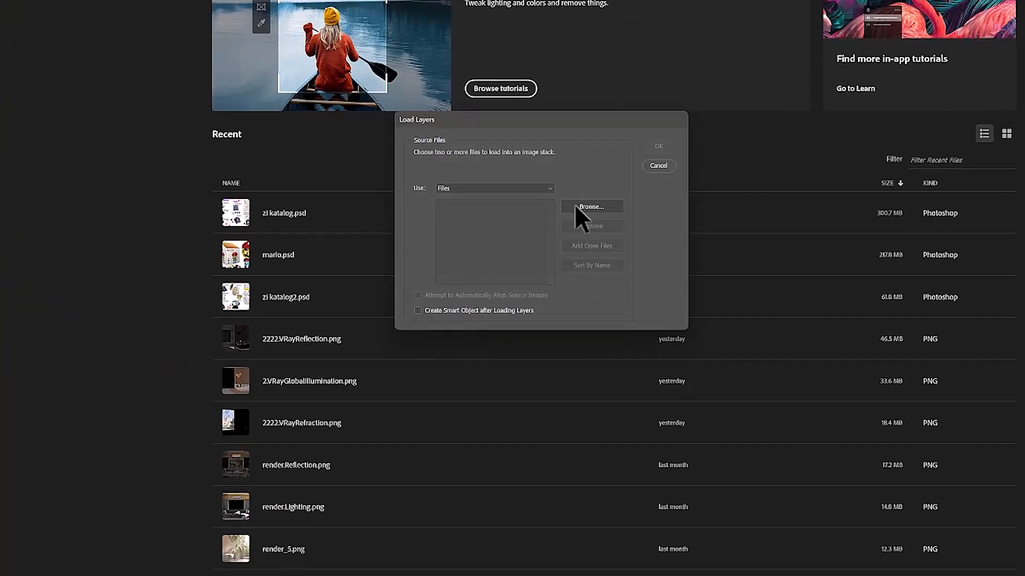
{"action": "left_click", "coordinate": [576, 209]}
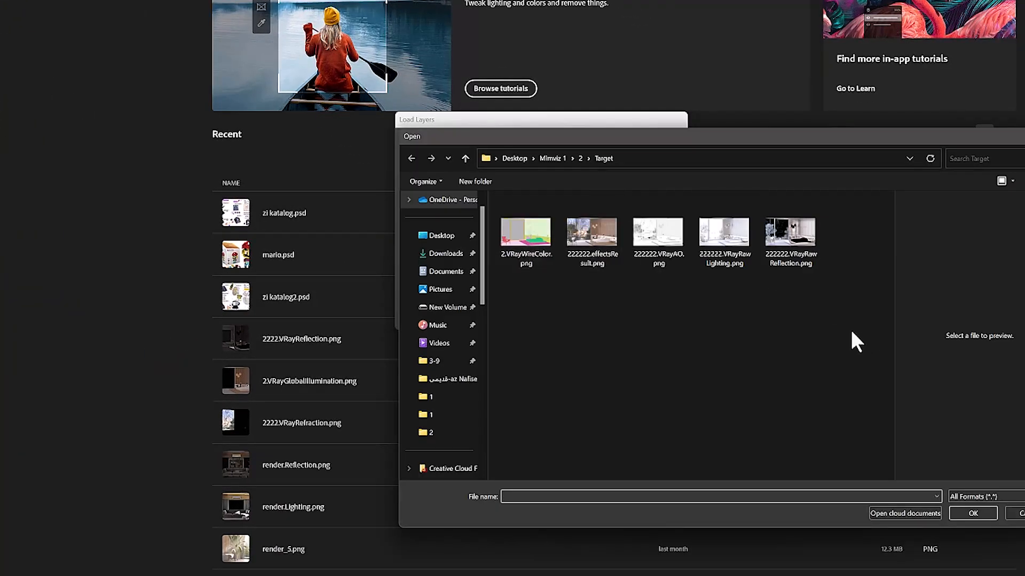
{"action": "left_click_drag", "start_coordinate": [851, 333], "coordinate": [534, 234]}
{"action": "left_click", "coordinate": [972, 513]}
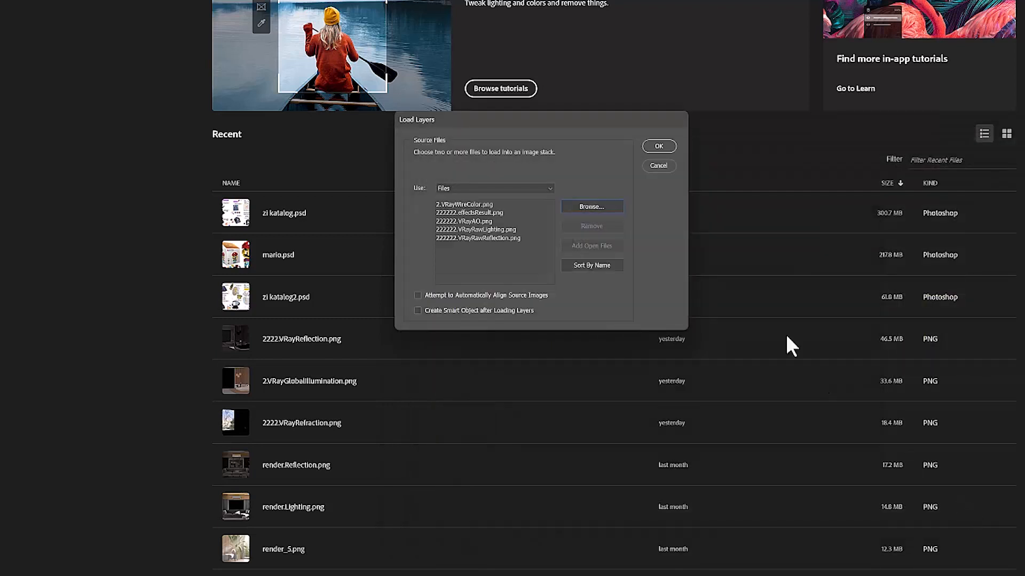
{"action": "left_click", "coordinate": [658, 146]}
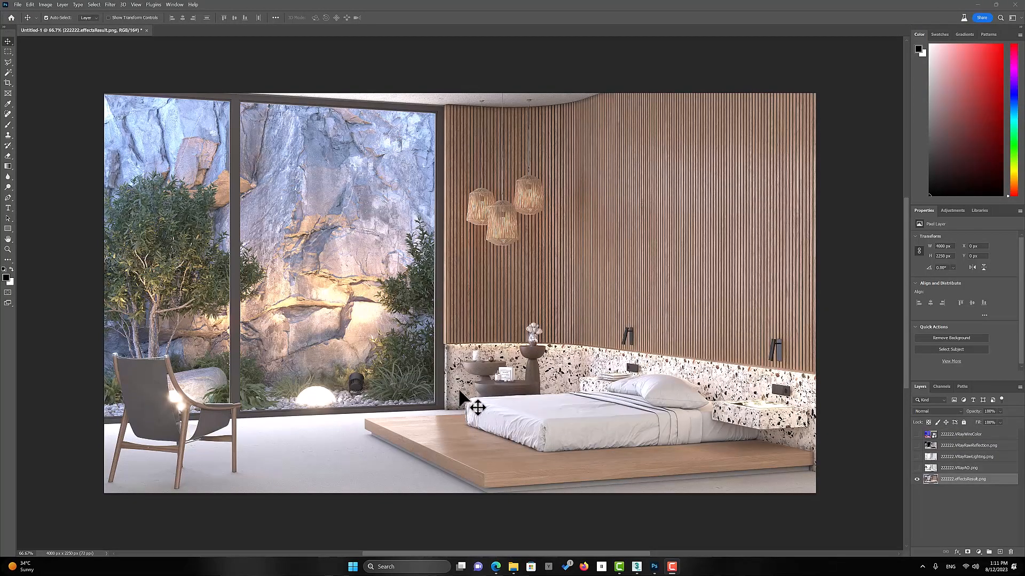
Open the Target folder and compare 222222.effectsResult.png with 2.RGB_color.png in the image viewer
{"action": "left_click", "coordinate": [514, 569]}
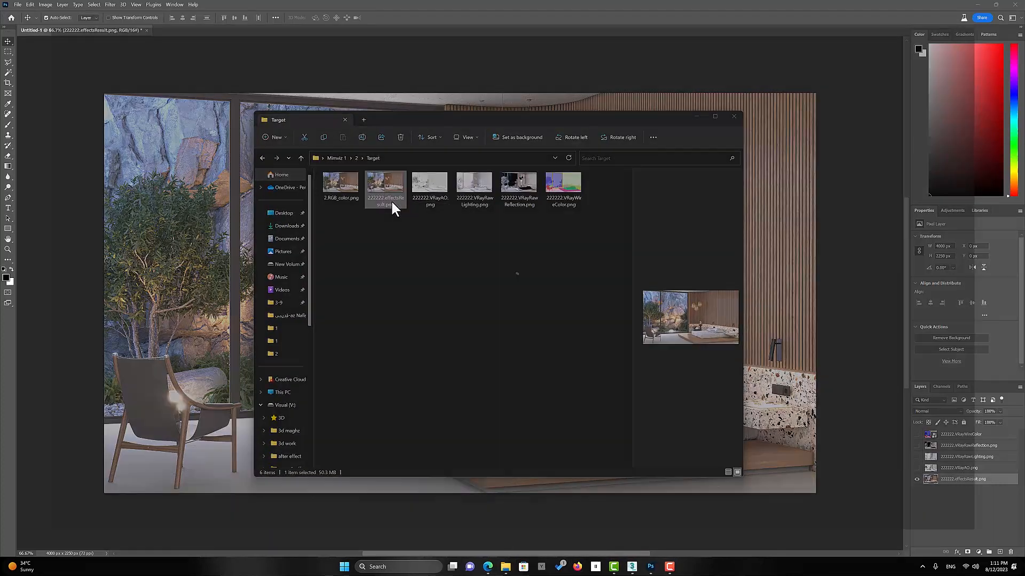
{"action": "double_click", "coordinate": [390, 199]}
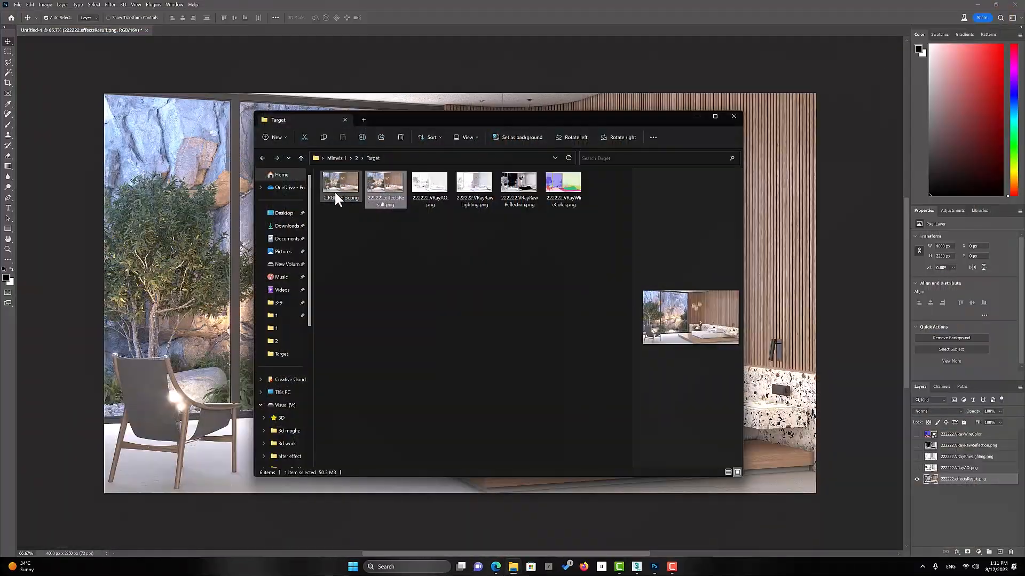
{"action": "left_click", "coordinate": [333, 195]}
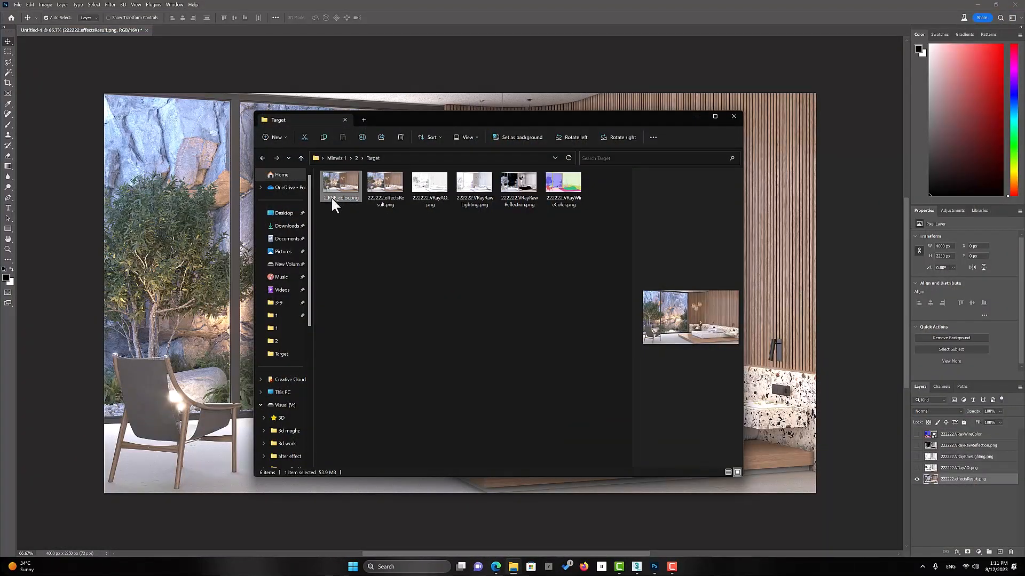
{"action": "double_click", "coordinate": [331, 184]}
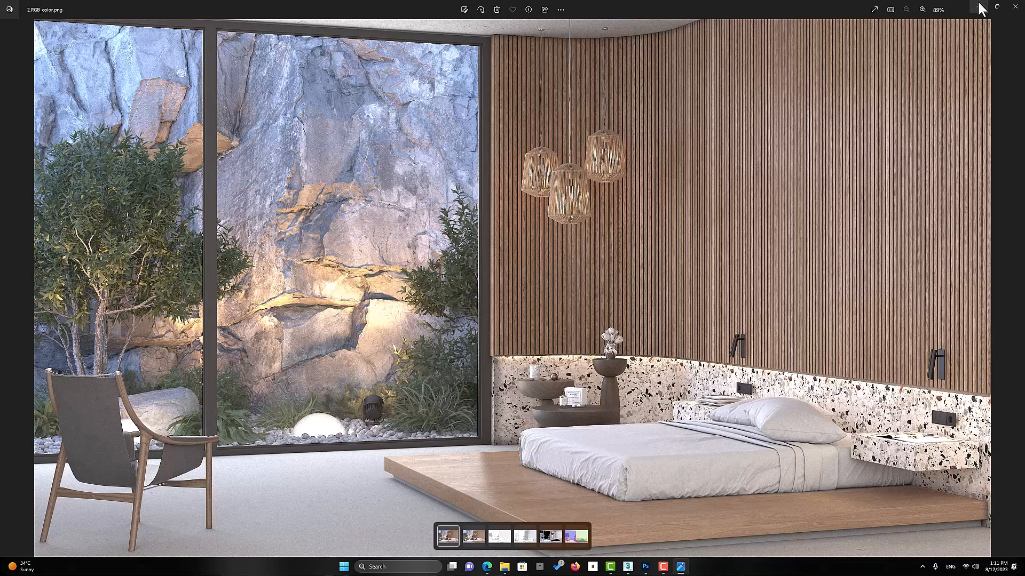
{"action": "left_click", "coordinate": [1014, 7]}
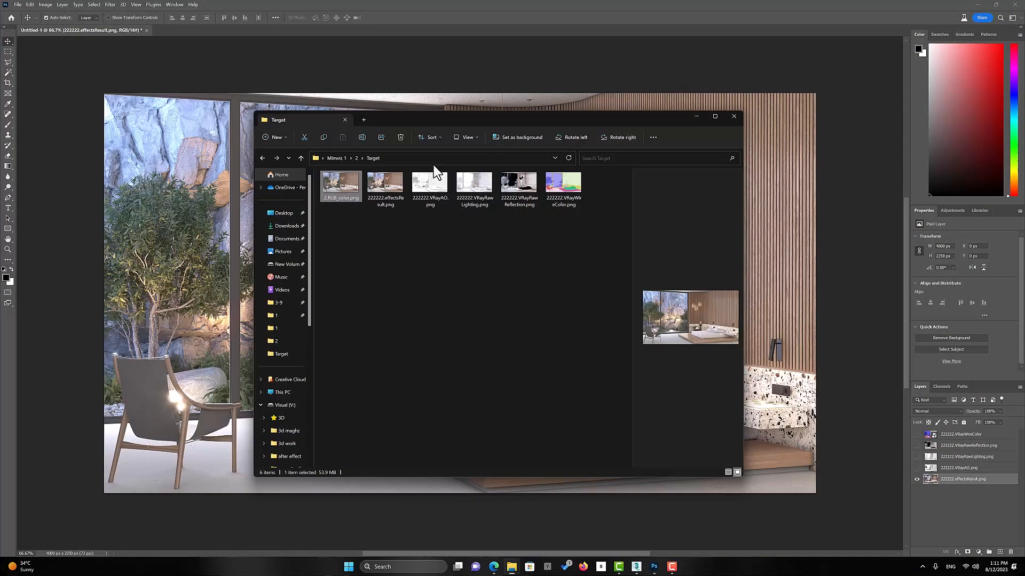
{"action": "double_click", "coordinate": [374, 178]}
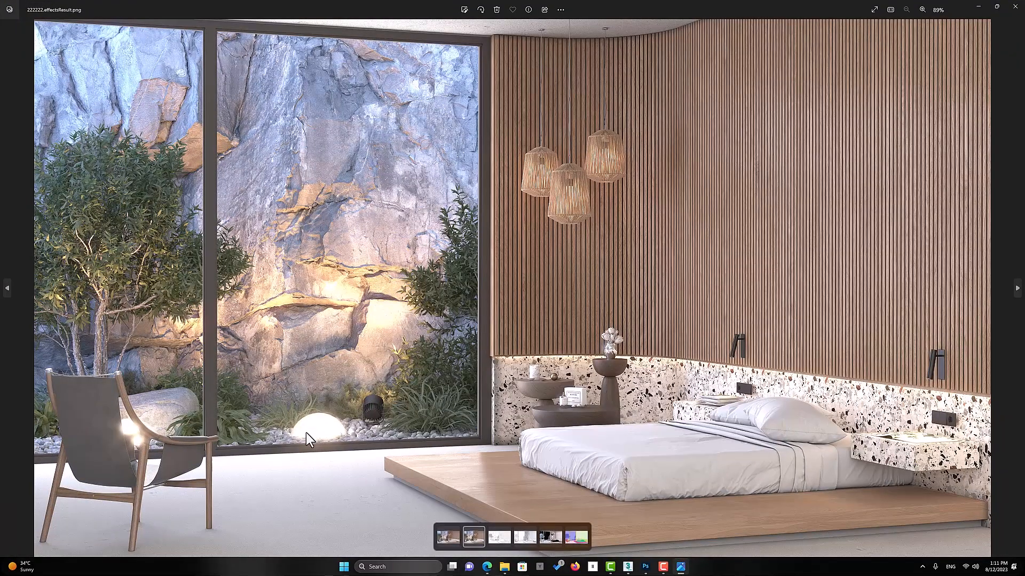
{"action": "left_click", "coordinate": [1015, 6]}
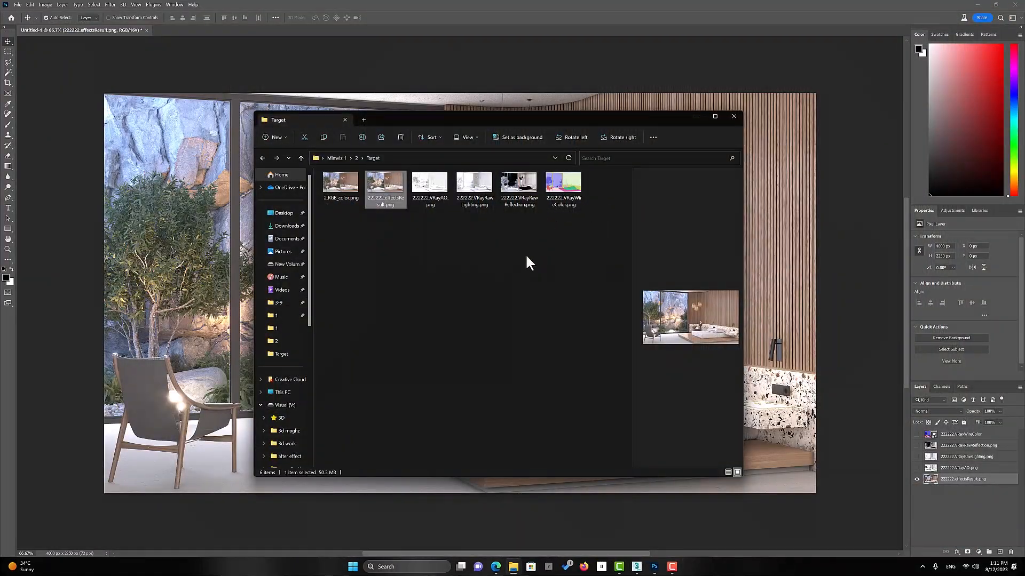
Switch to 3ds Max, restore the V-Ray Frame Buffer and display its effectsResult channel
{"action": "left_click", "coordinate": [638, 568]}
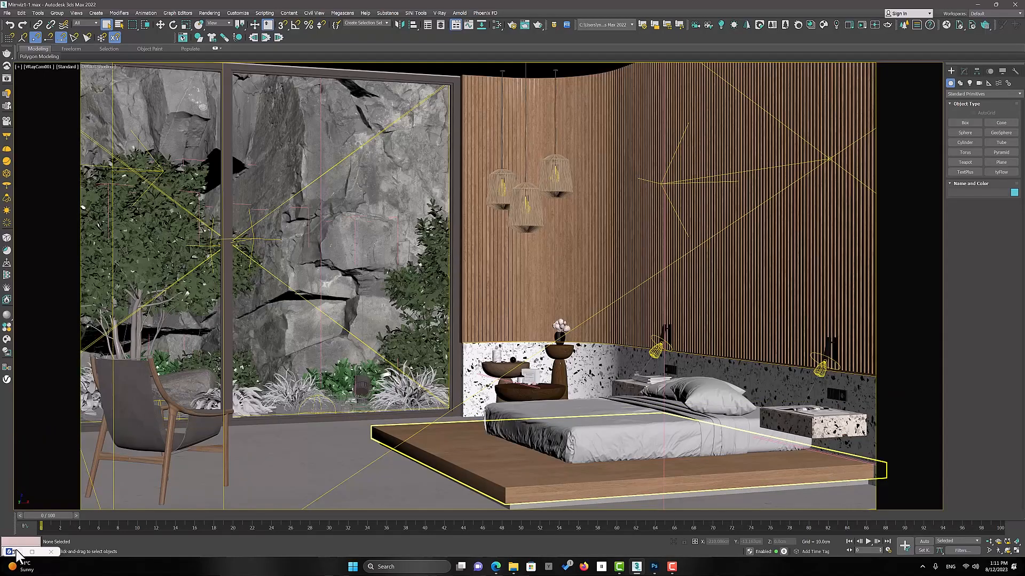
{"action": "left_click", "coordinate": [32, 552]}
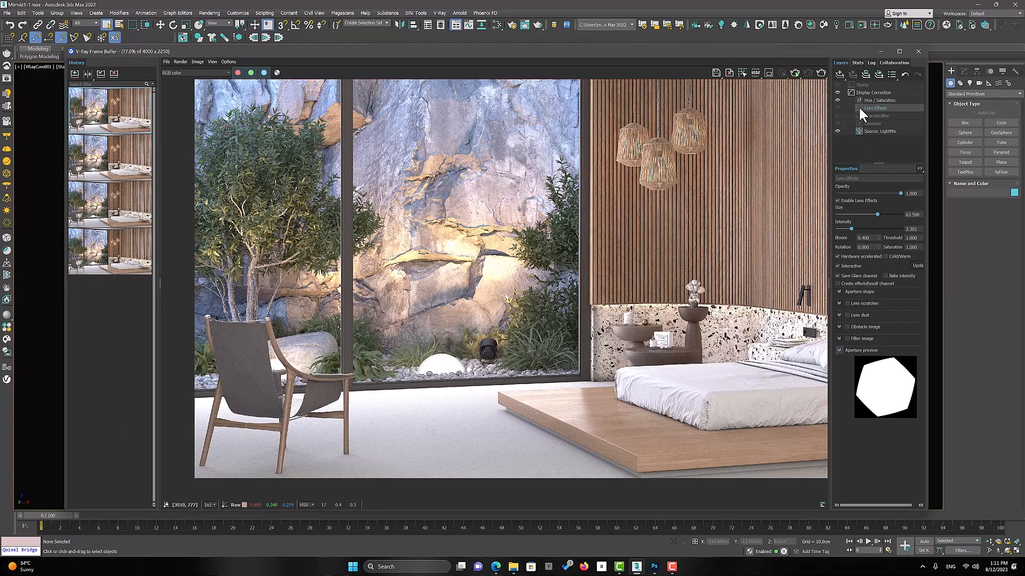
{"action": "left_click", "coordinate": [199, 75]}
{"action": "scroll", "coordinate": [202, 244], "scroll_direction": "down", "scroll_amount": 5}
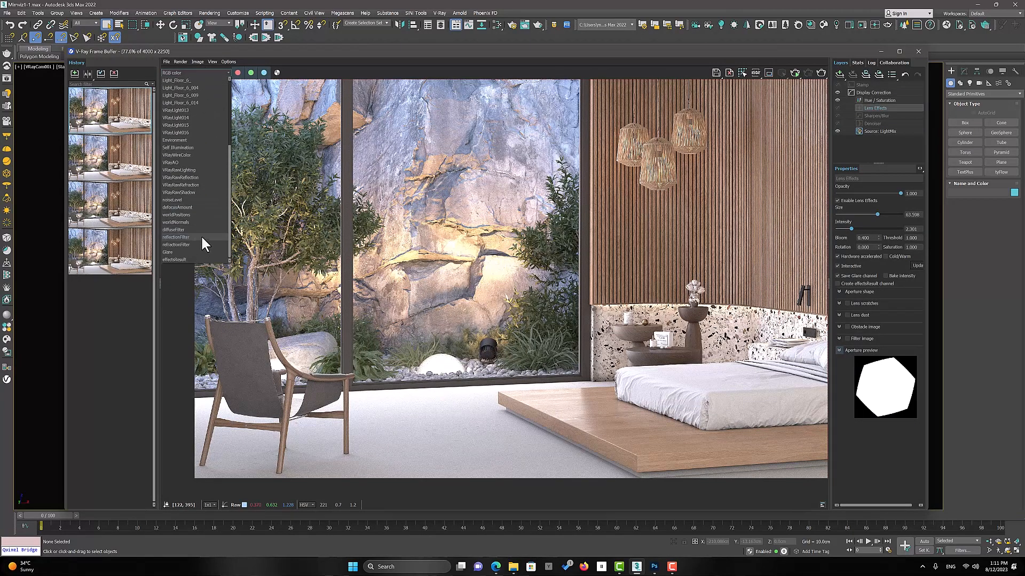
{"action": "left_click", "coordinate": [187, 259]}
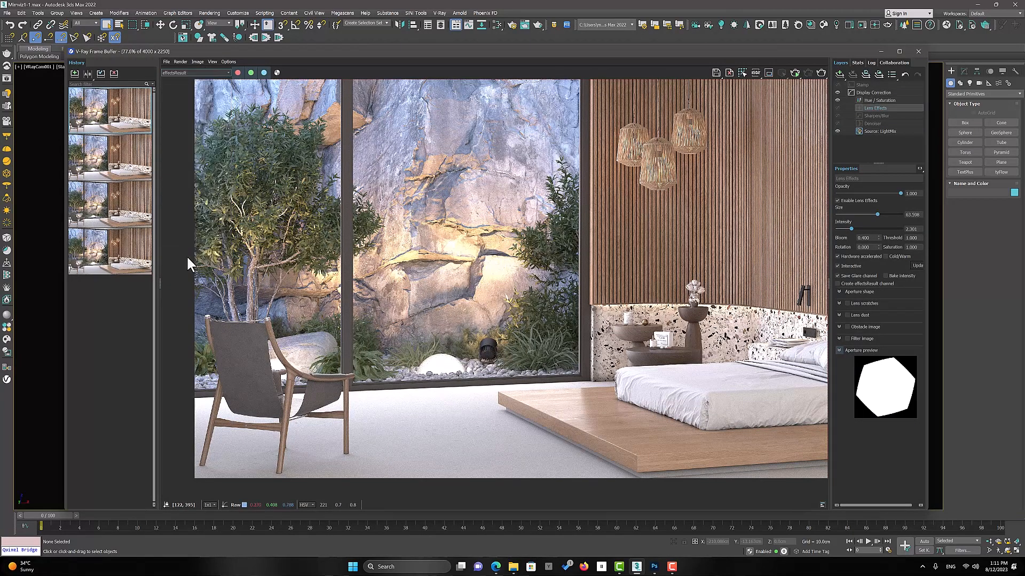
Turn on the Lens Effects and Denoiser layers for the effectsResult channel, and return to the Photoshop document
{"action": "left_click", "coordinate": [837, 107]}
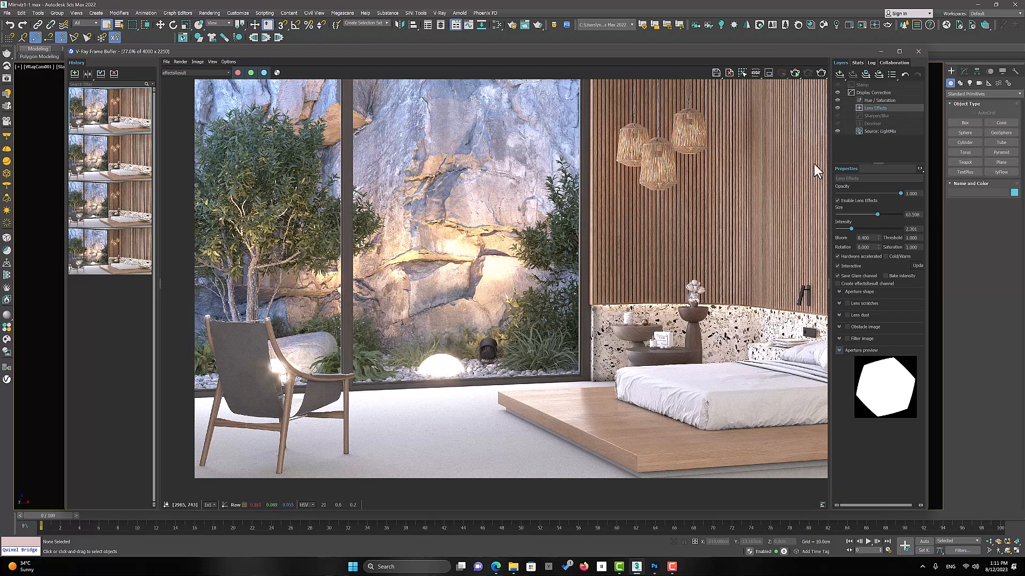
{"action": "left_click", "coordinate": [837, 123]}
{"action": "left_click", "coordinate": [884, 52]}
{"action": "left_click", "coordinate": [979, 5]}
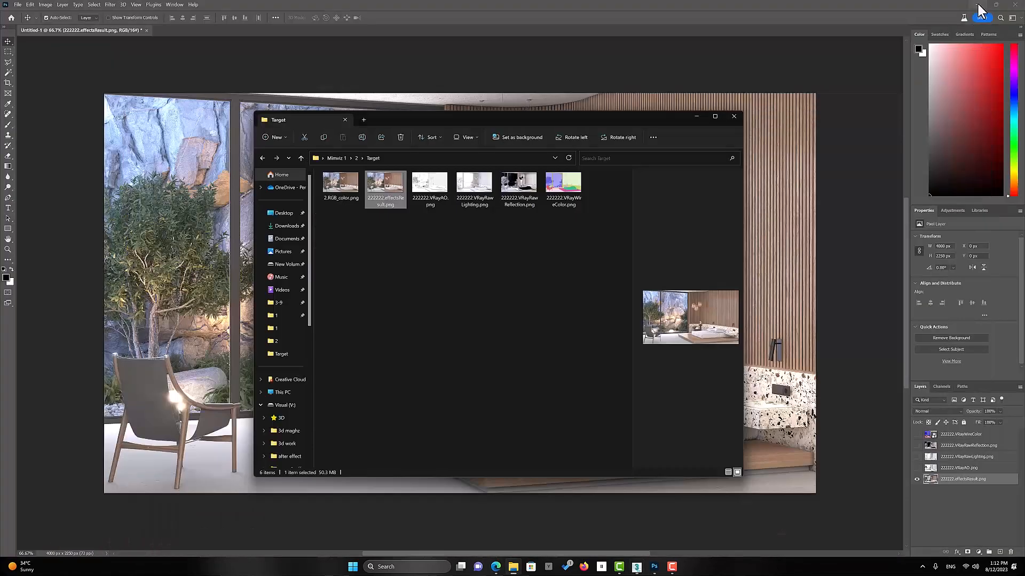
{"action": "left_click", "coordinate": [695, 116]}
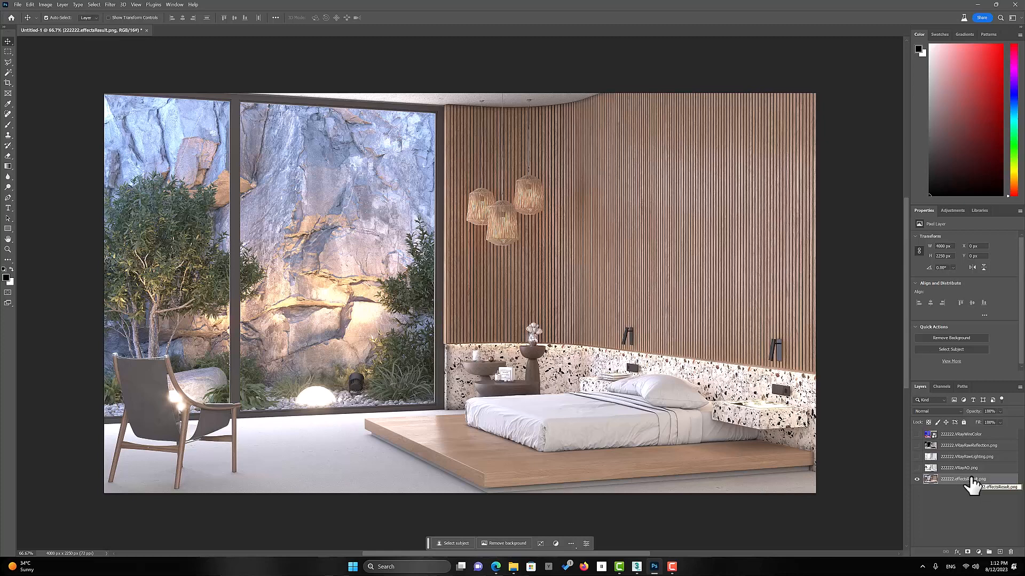
Show the 222222.VRayAO.png layer above the effectsResult layer and set its blend mode to Multiply
{"action": "left_click", "coordinate": [959, 469]}
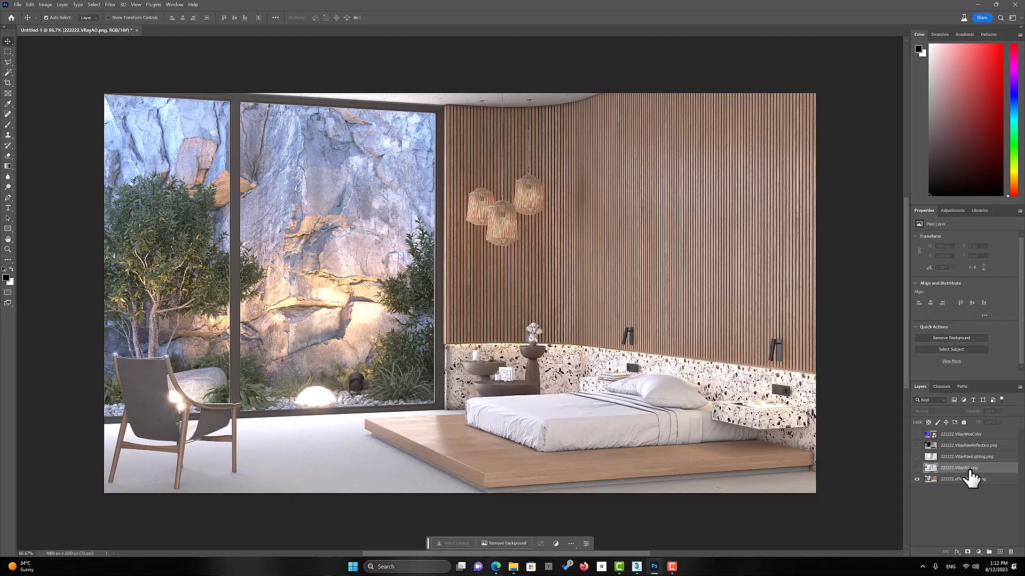
{"action": "left_click", "coordinate": [917, 468]}
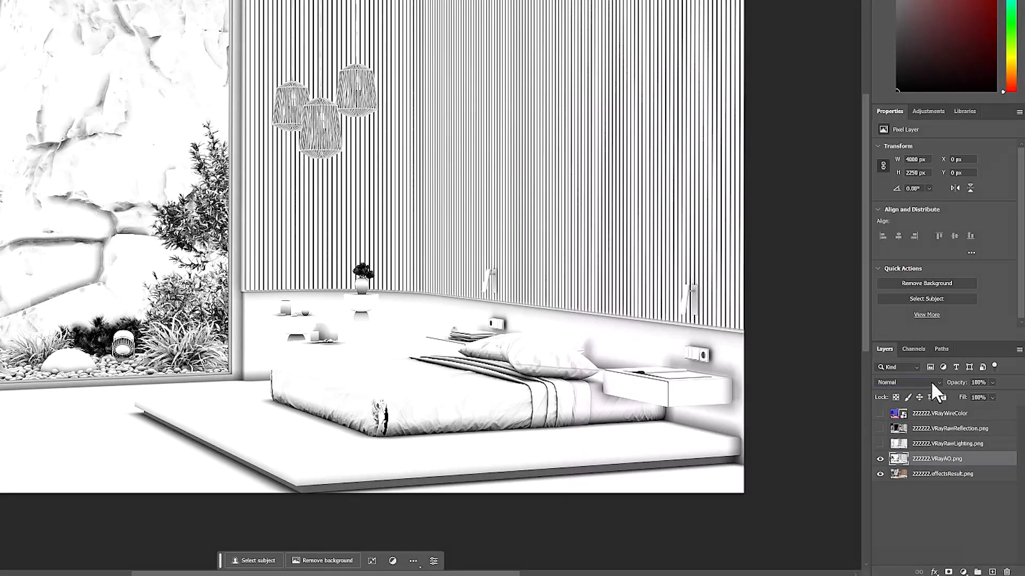
{"action": "left_click", "coordinate": [937, 389]}
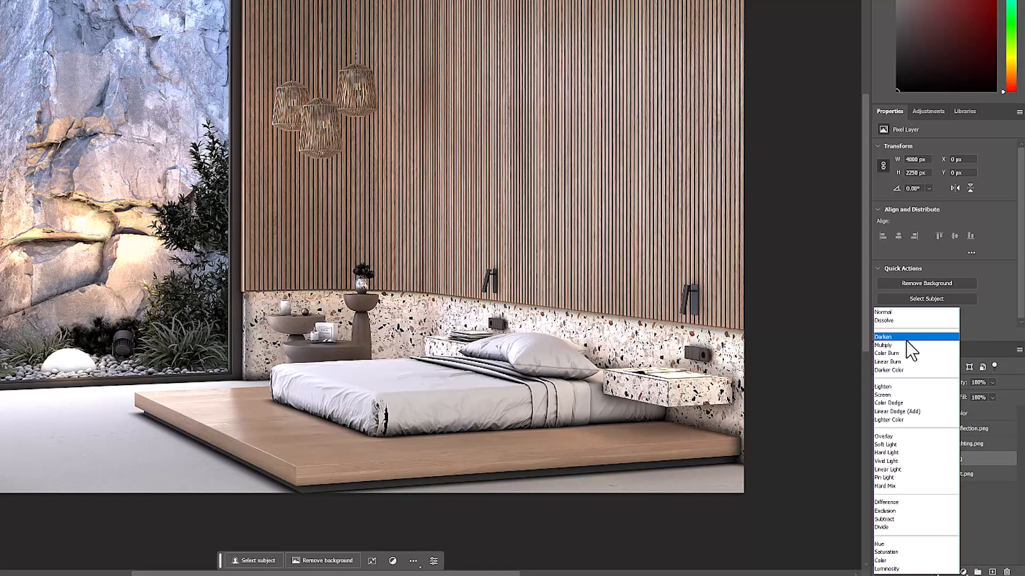
{"action": "left_click", "coordinate": [906, 345]}
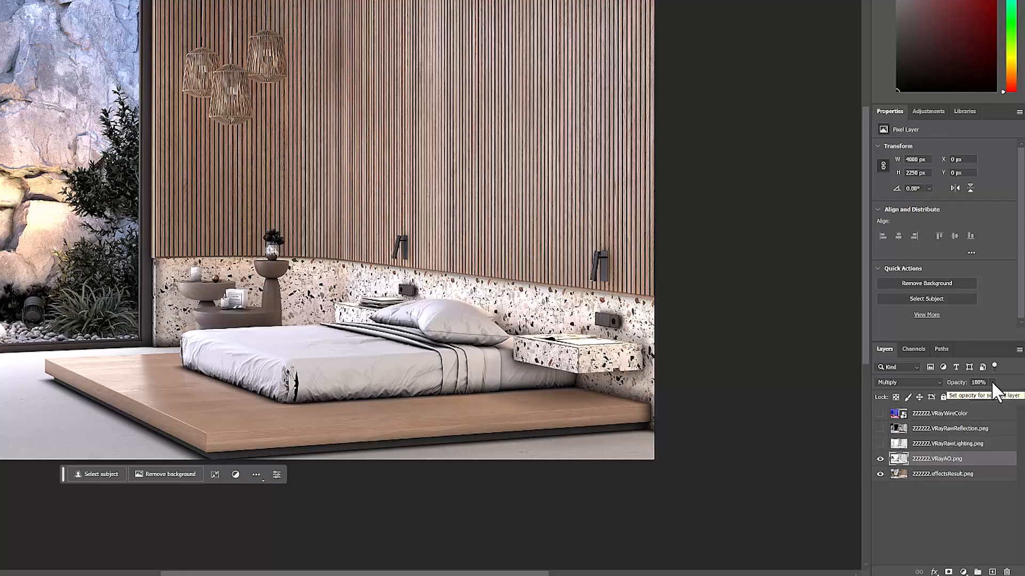
Set the 222222.VRayAO.png layer's opacity to 20% and compare the image with and without the layer
{"action": "left_click", "coordinate": [980, 383]}
{"action": "type", "text": "20"}
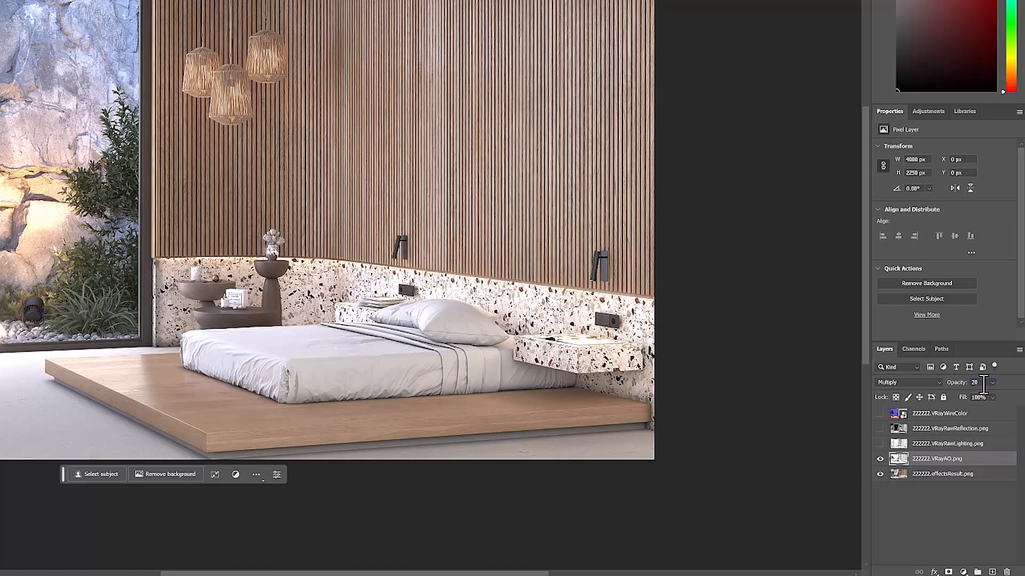
{"action": "key", "text": "Return"}
{"action": "left_click", "coordinate": [880, 459]}
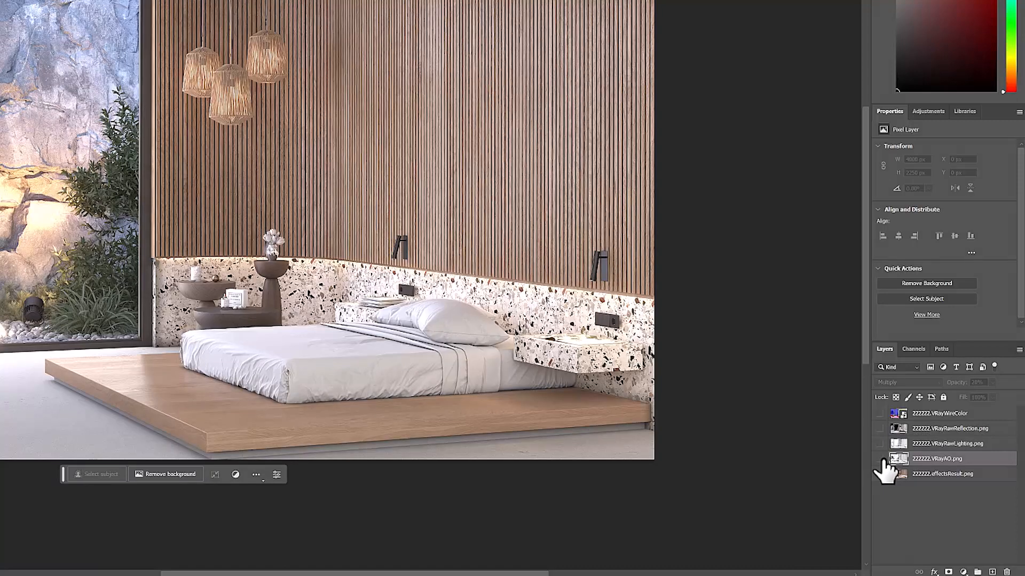
{"action": "left_click", "coordinate": [880, 459]}
{"action": "left_click", "coordinate": [880, 459]}
{"action": "left_click", "coordinate": [880, 459]}
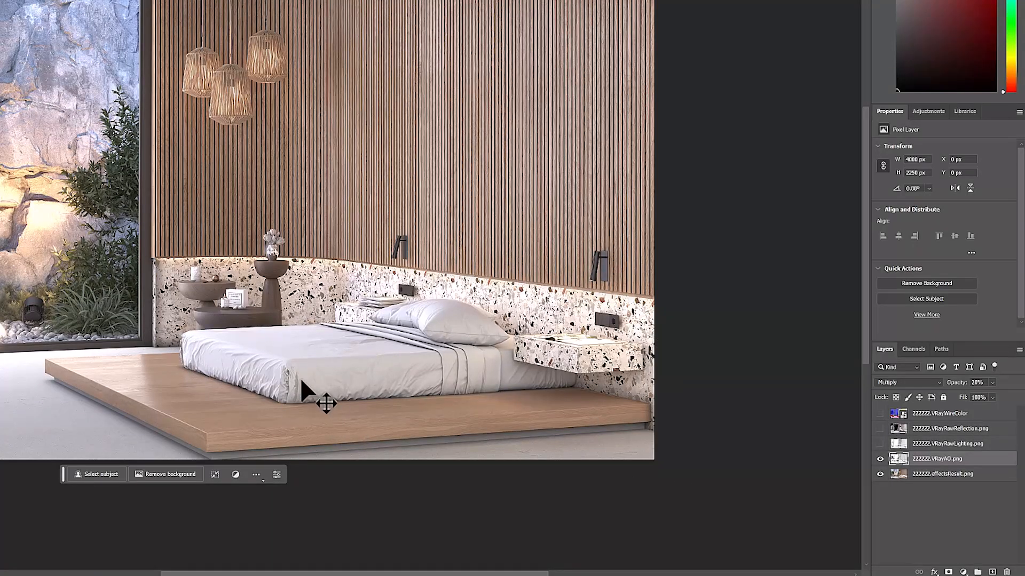
Add a layer mask to the 222222.VRayAO.png layer and paint out the dark patch at the mattress's front corner
{"action": "scroll", "coordinate": [296, 382], "scroll_direction": "up", "scroll_amount": 1}
{"action": "scroll", "coordinate": [294, 395], "scroll_direction": "up", "scroll_amount": 1}
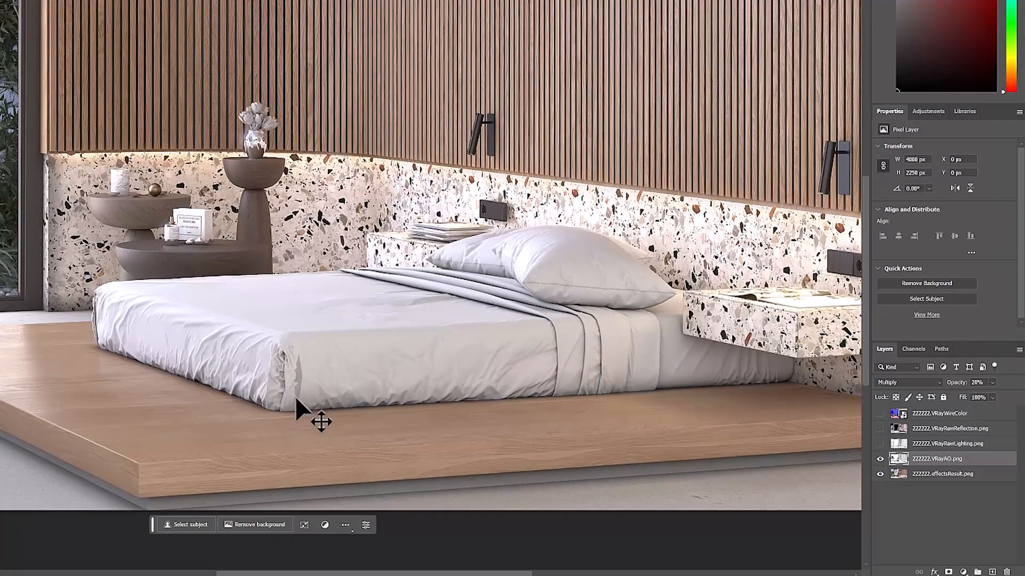
{"action": "scroll", "coordinate": [299, 379], "scroll_direction": "up", "scroll_amount": 2}
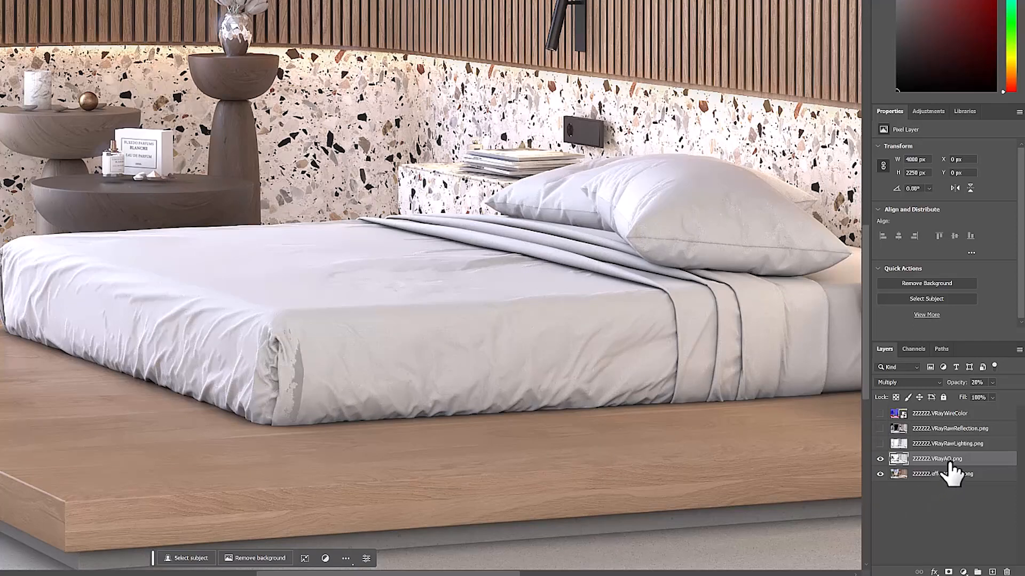
{"action": "left_click", "coordinate": [948, 572]}
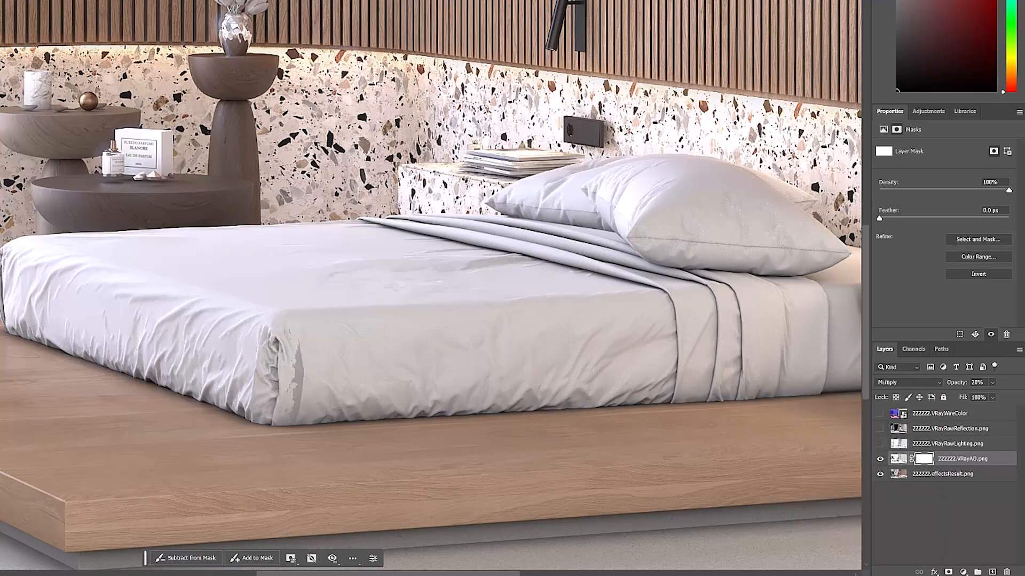
{"action": "mouse_move", "coordinate": [280, 361]}
{"action": "left_mouse_down"}
{"action": "mouse_move", "coordinate": [229, 384]}
{"action": "mouse_move", "coordinate": [56, 374]}
{"action": "mouse_move", "coordinate": [231, 378]}
{"action": "left_mouse_up"}
{"action": "mouse_move", "coordinate": [295, 345]}
{"action": "left_mouse_down"}
{"action": "mouse_move", "coordinate": [291, 407]}
{"action": "mouse_move", "coordinate": [272, 367]}
{"action": "left_mouse_up"}
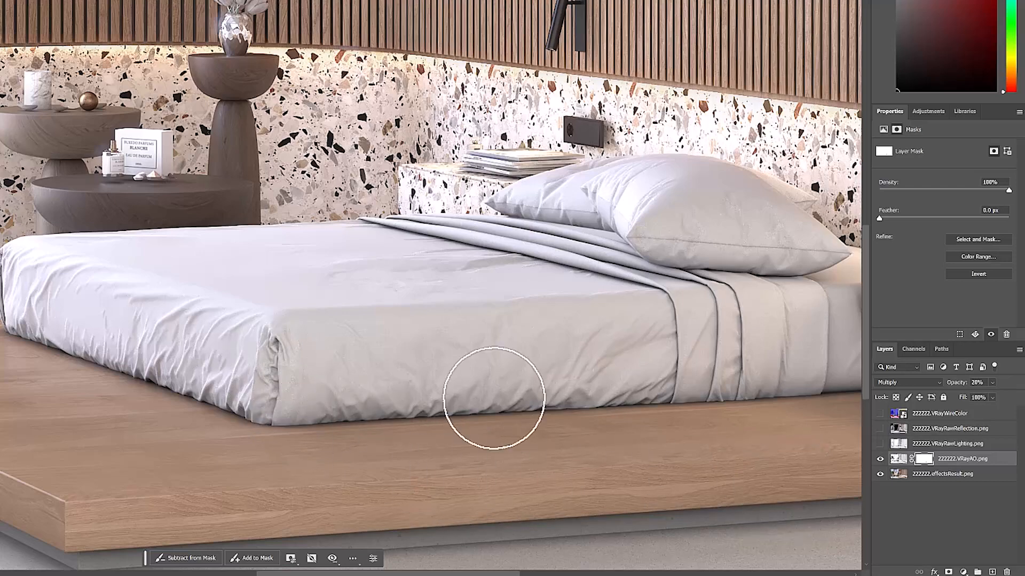
{"action": "scroll", "coordinate": [493, 398], "scroll_direction": "down", "scroll_amount": 4}
{"action": "scroll", "coordinate": [485, 377], "scroll_direction": "up", "scroll_amount": 1}
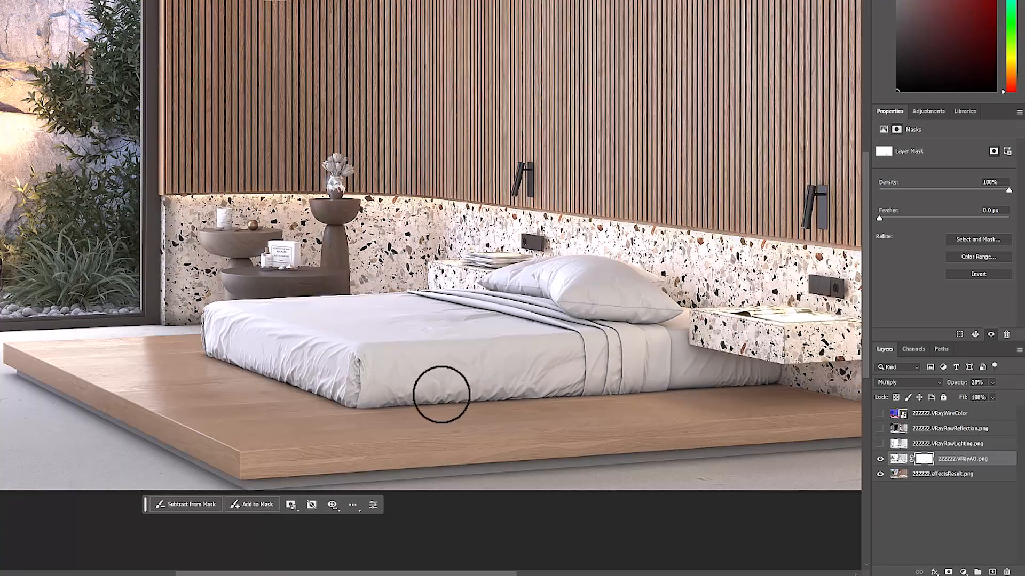
{"action": "scroll", "coordinate": [412, 407], "scroll_direction": "down", "scroll_amount": 3}
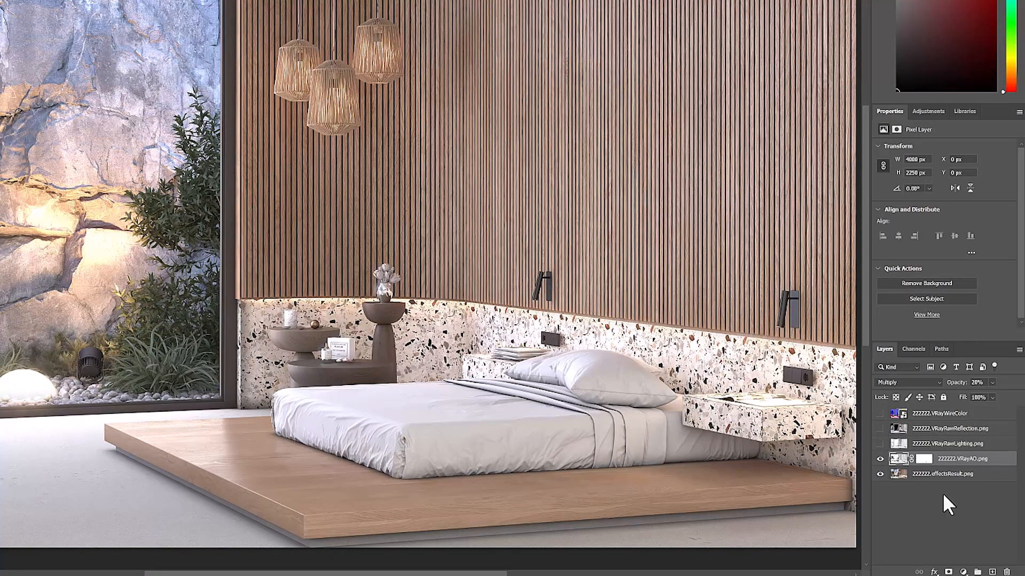
Show the 222222.VRayRawLighting.png layer, set its blend mode to Multiply and its opacity to 15%
{"action": "left_click", "coordinate": [946, 443]}
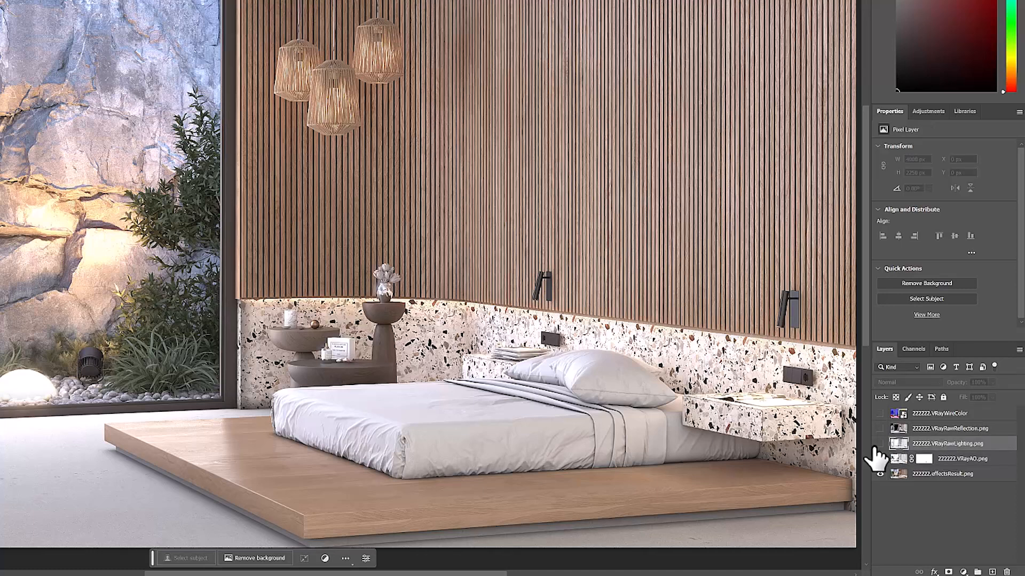
{"action": "left_click", "coordinate": [880, 459]}
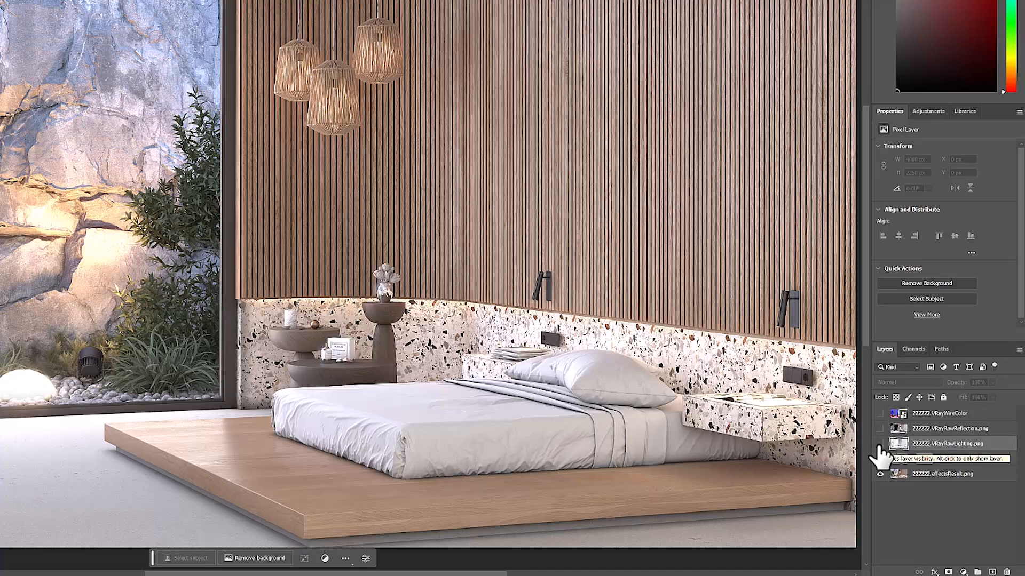
{"action": "left_click", "coordinate": [879, 444]}
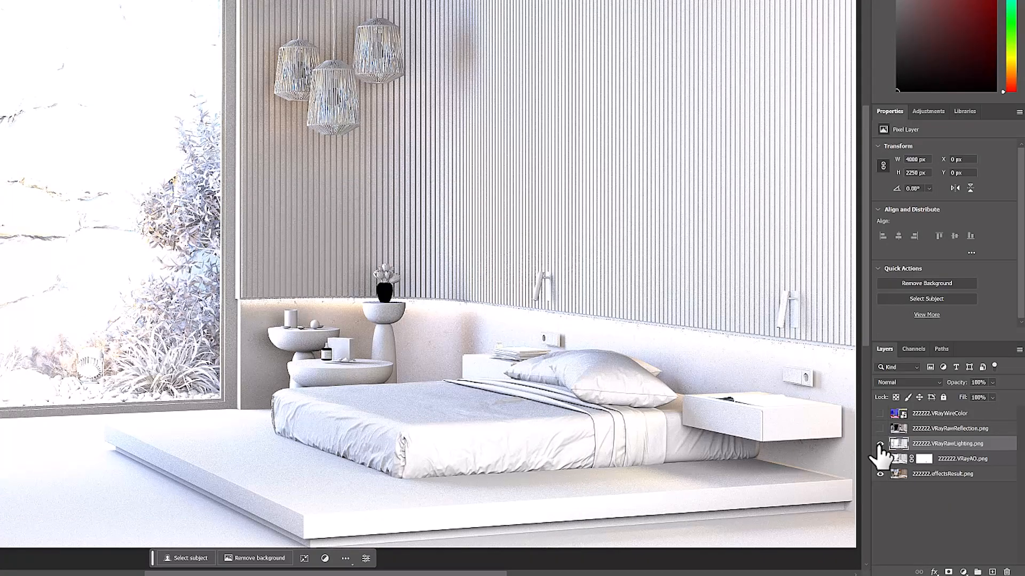
{"action": "left_click", "coordinate": [912, 382]}
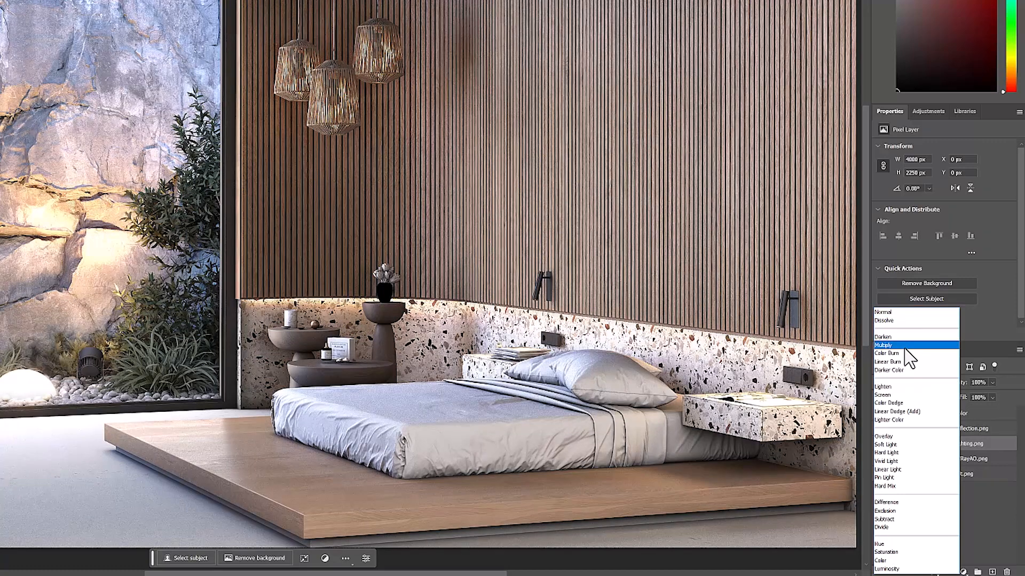
{"action": "left_click", "coordinate": [909, 346]}
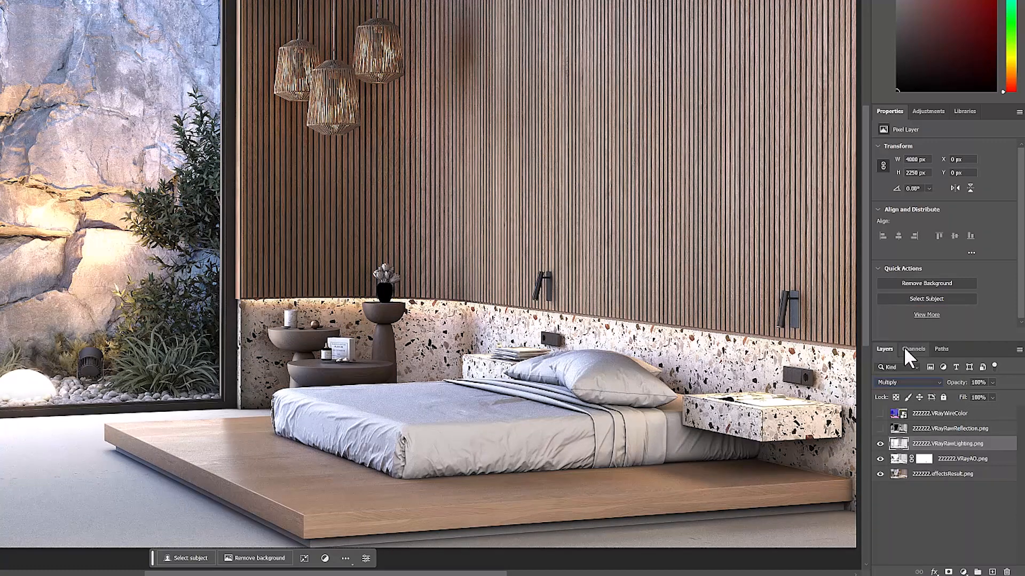
{"action": "left_click", "coordinate": [972, 382]}
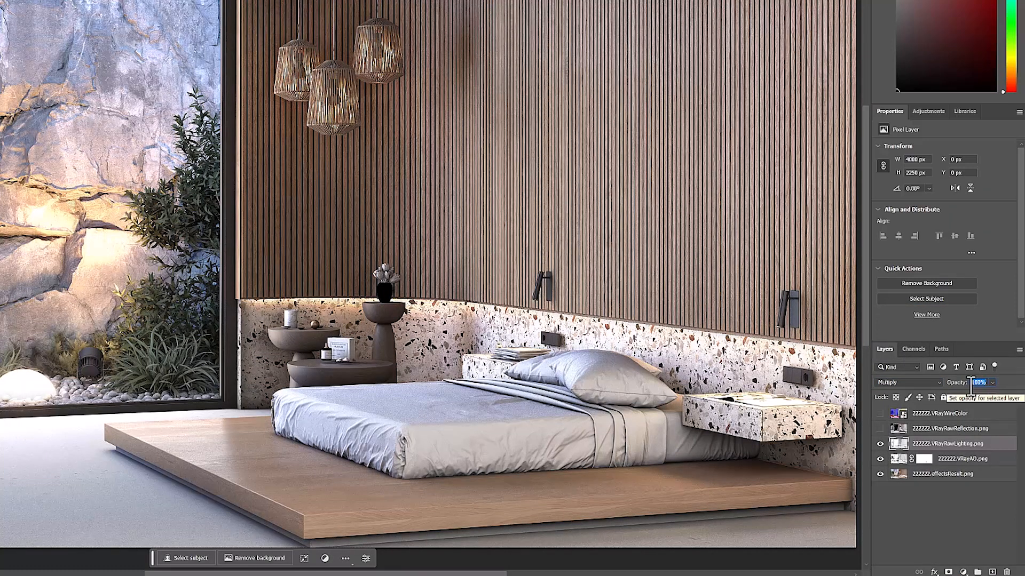
{"action": "type", "text": "0"}
{"action": "type", "text": "5"}
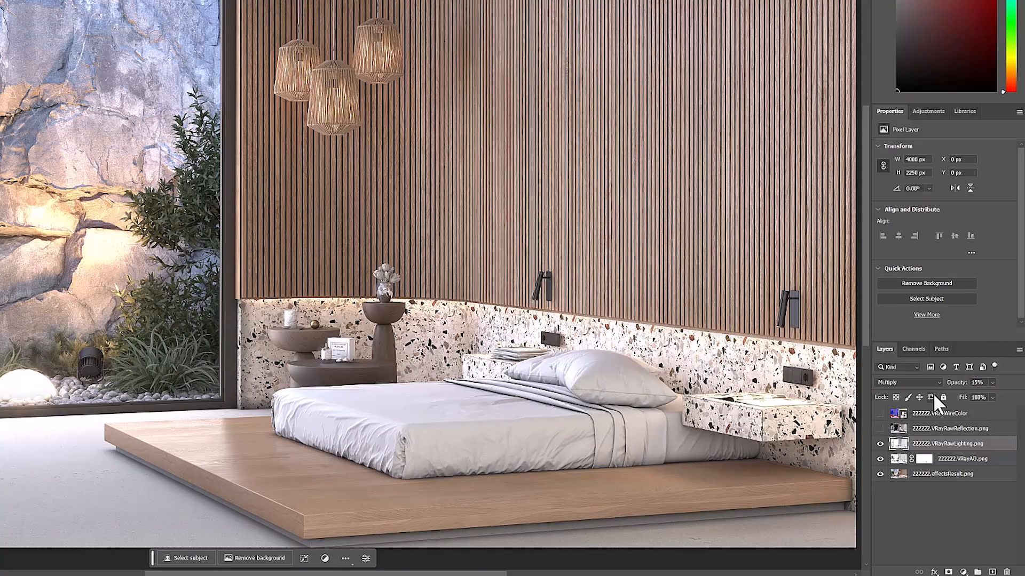
Compare the image with and without the 222222.VRayRawLighting.png layer, and change the layer's blend mode to Soft Light
{"action": "left_click", "coordinate": [880, 444]}
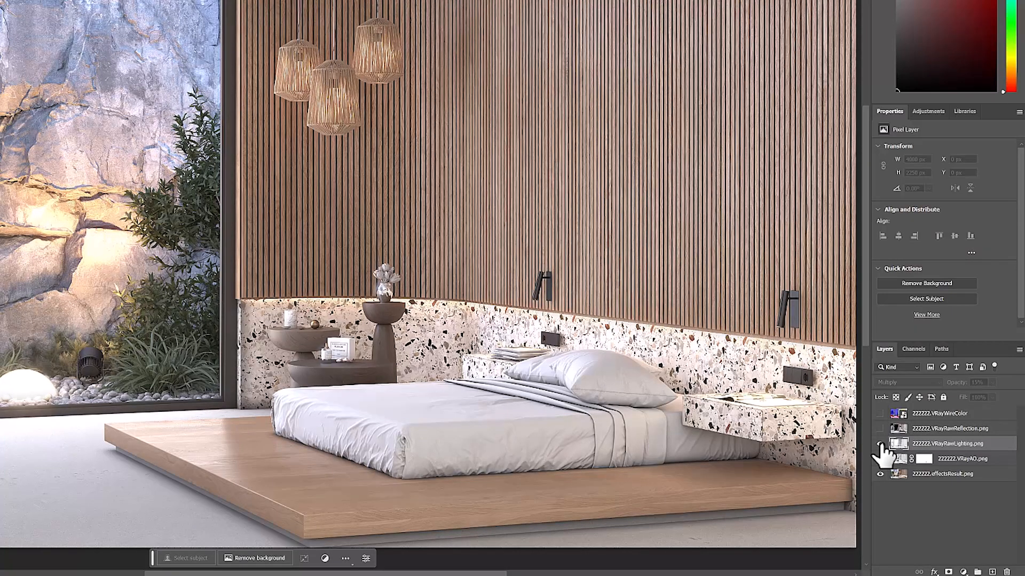
{"action": "left_click", "coordinate": [880, 444]}
{"action": "left_click", "coordinate": [880, 444]}
{"action": "left_click", "coordinate": [880, 444]}
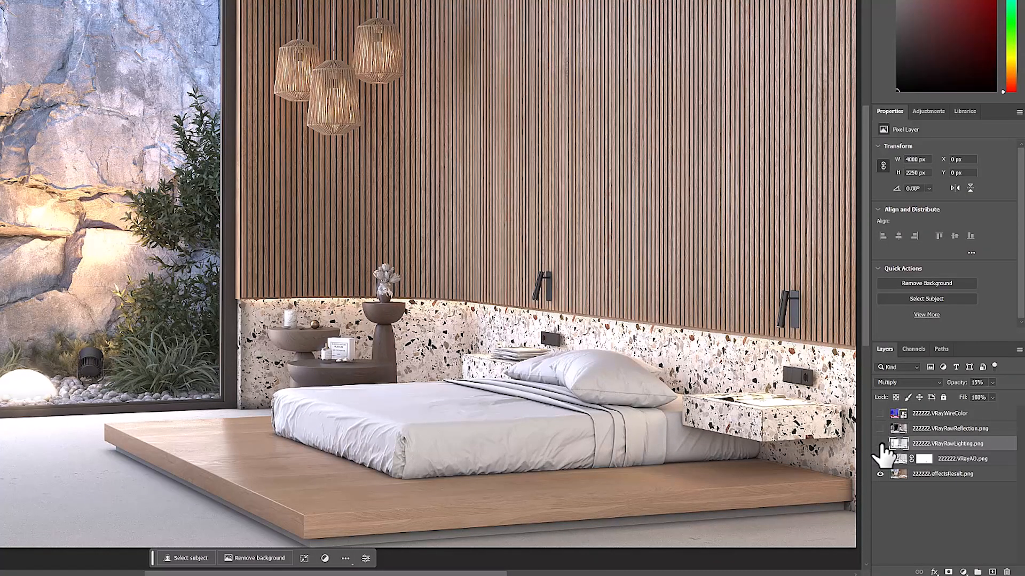
{"action": "left_click", "coordinate": [880, 444]}
{"action": "left_click", "coordinate": [880, 444]}
{"action": "left_click", "coordinate": [881, 444]}
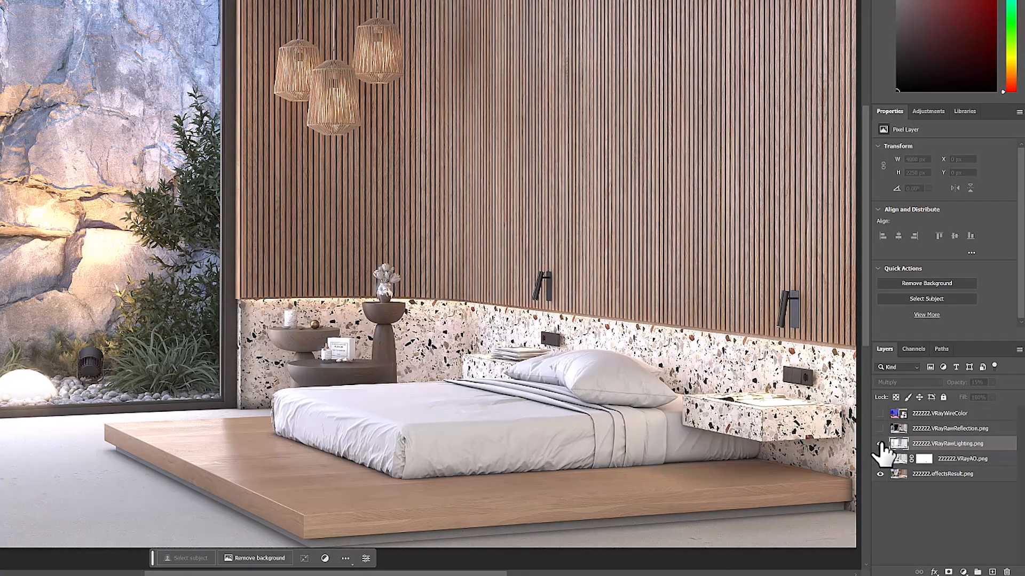
{"action": "left_click", "coordinate": [881, 444]}
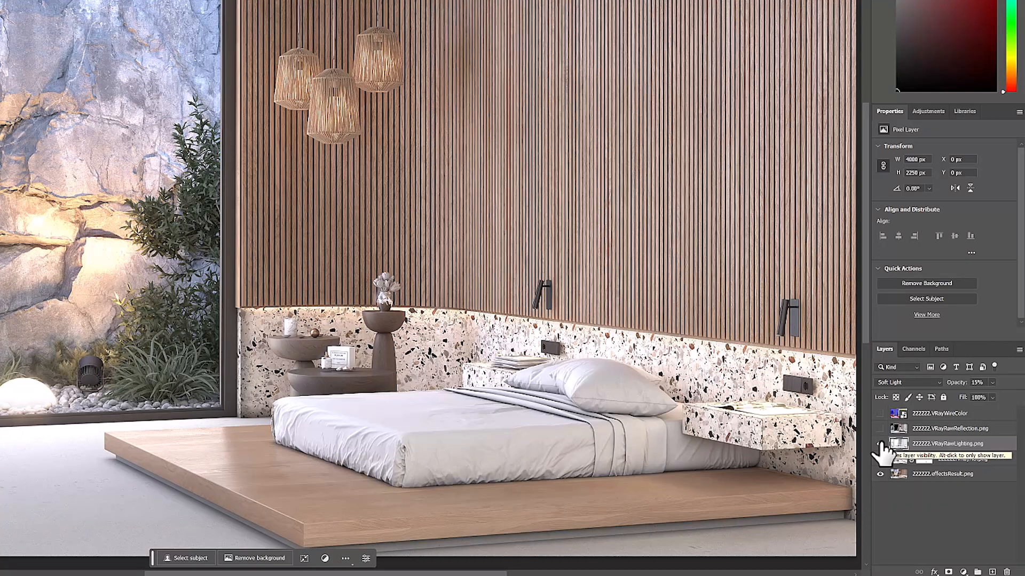
Show the 222222.VRayRawReflection.png layer in Soft Light mode at 25% opacity, and compare the image with and without it
{"action": "left_click", "coordinate": [921, 430]}
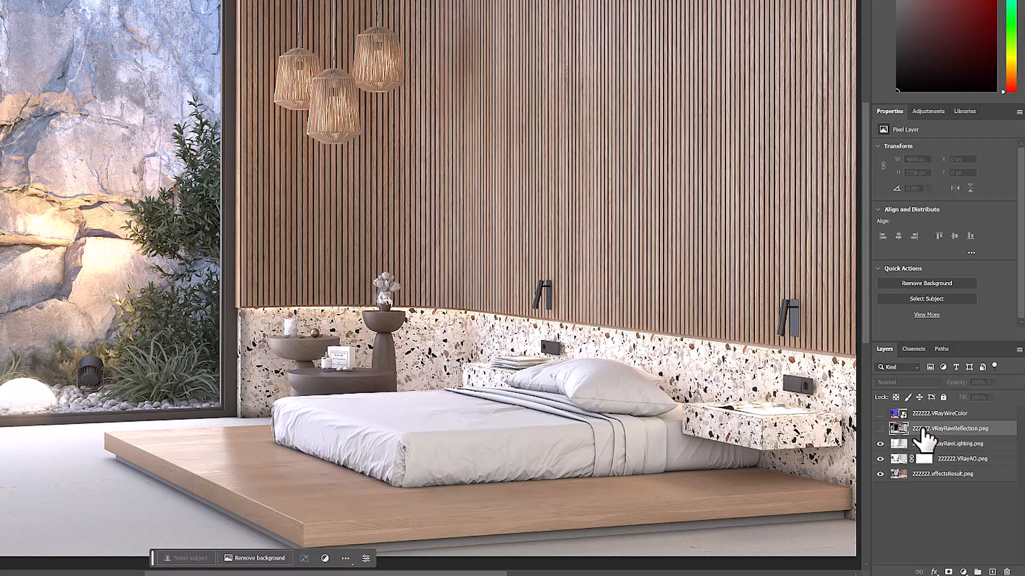
{"action": "left_click", "coordinate": [880, 429]}
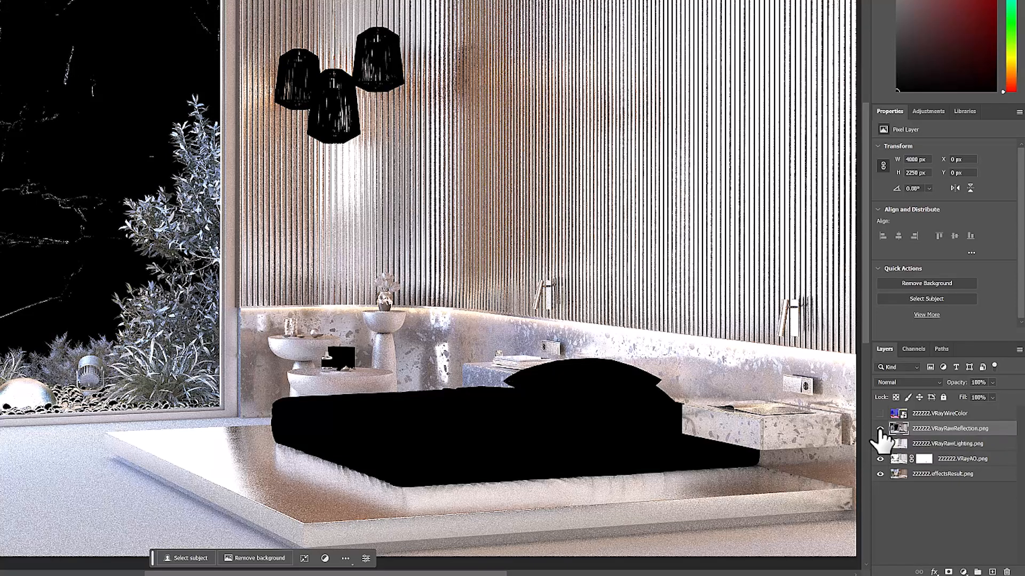
{"action": "left_click", "coordinate": [899, 380]}
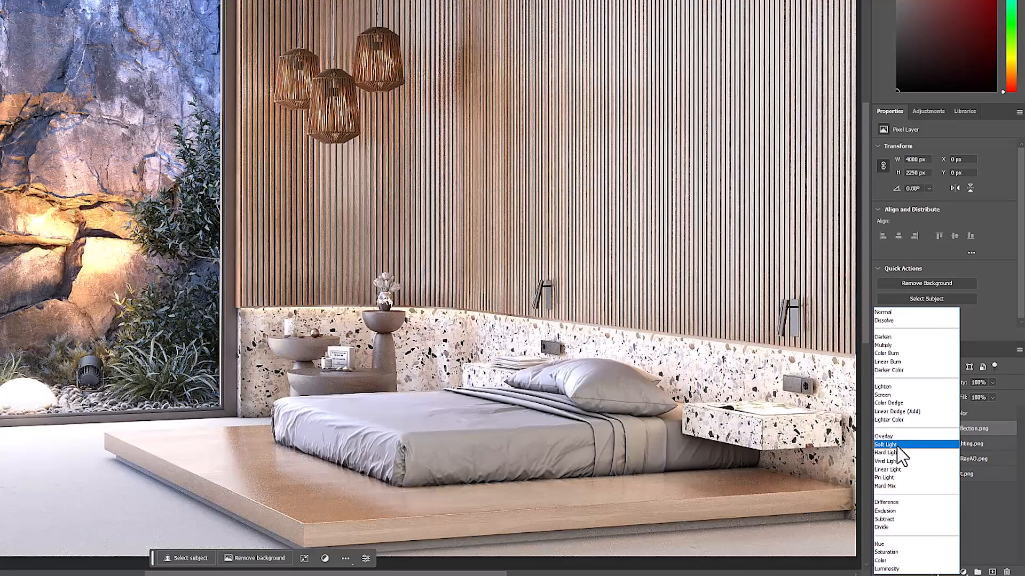
{"action": "left_click", "coordinate": [897, 446]}
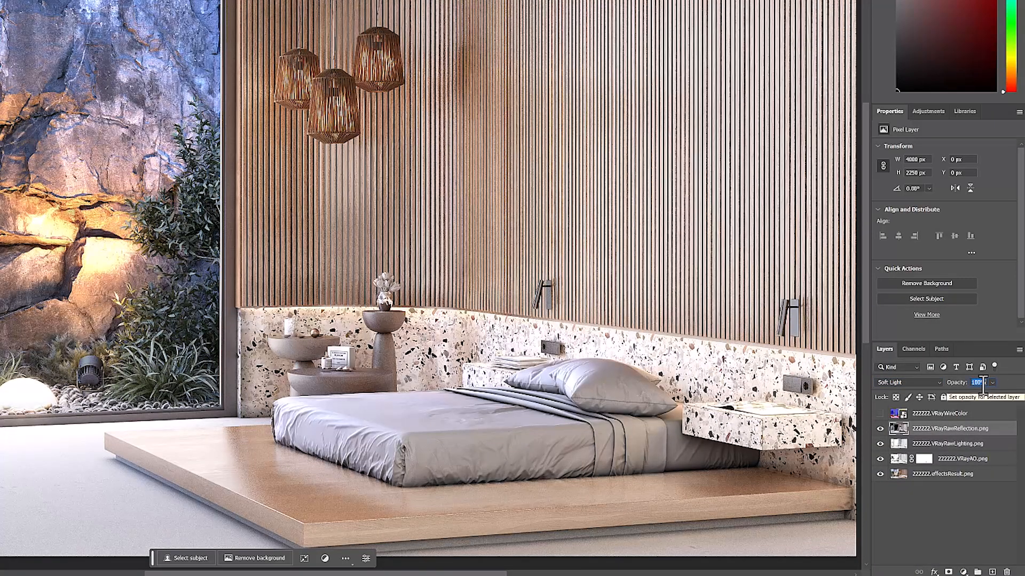
{"action": "type", "text": "25"}
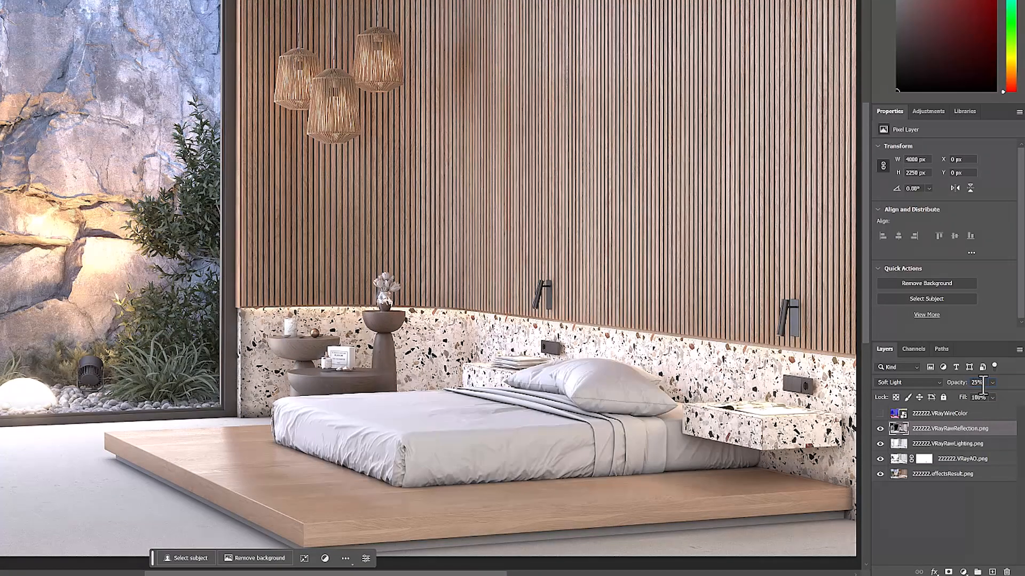
{"action": "left_click", "coordinate": [880, 429]}
{"action": "left_click", "coordinate": [881, 429]}
{"action": "left_click", "coordinate": [880, 429]}
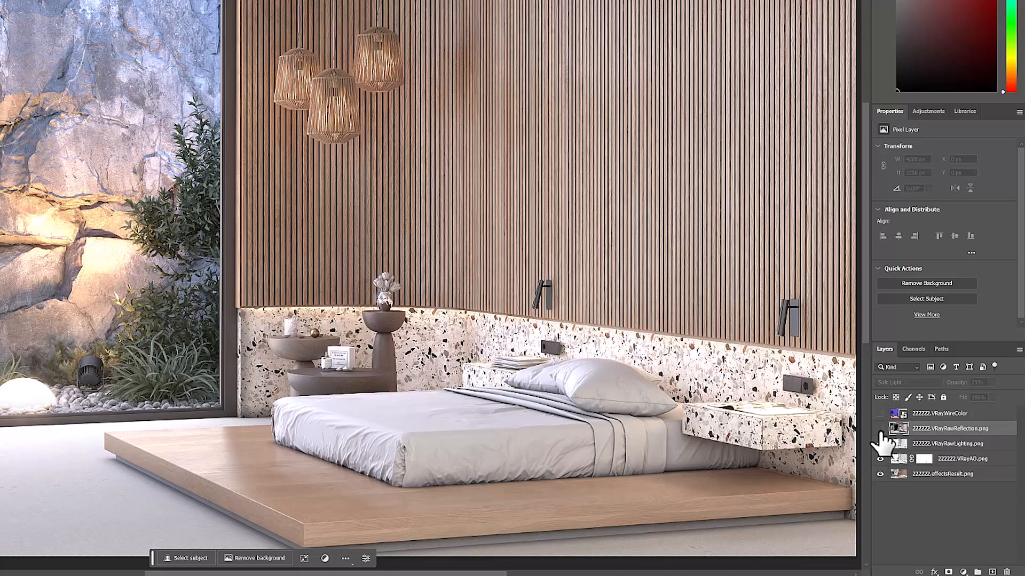
{"action": "left_click", "coordinate": [880, 429]}
{"action": "left_click", "coordinate": [880, 429]}
{"action": "left_click", "coordinate": [880, 429]}
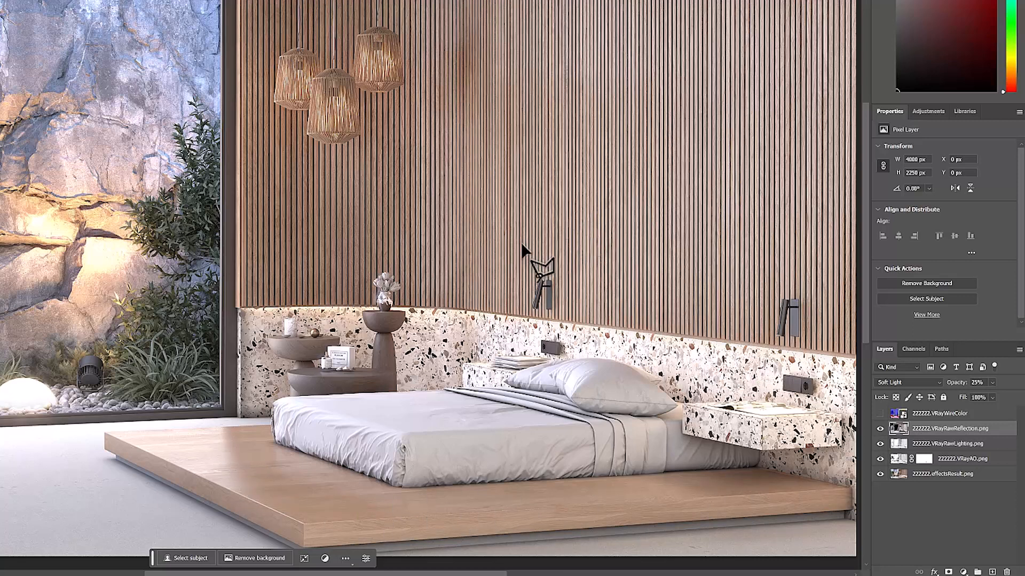
Show the 222222.VRayWireColor layer and select all of the slatted wall's light green areas with the Magic Wand and the Similar command
{"action": "left_click", "coordinate": [880, 413]}
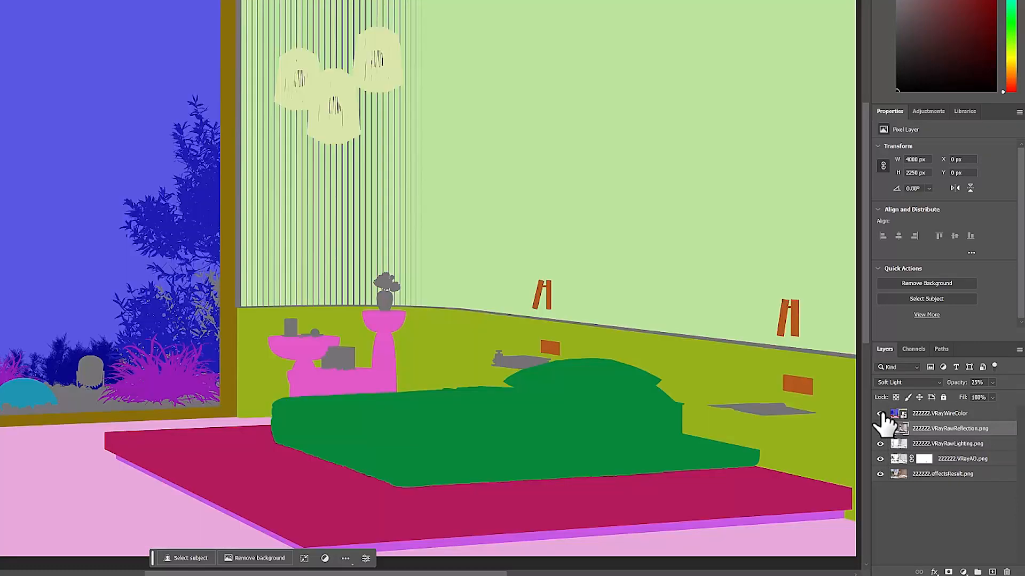
{"action": "left_click", "coordinate": [944, 412]}
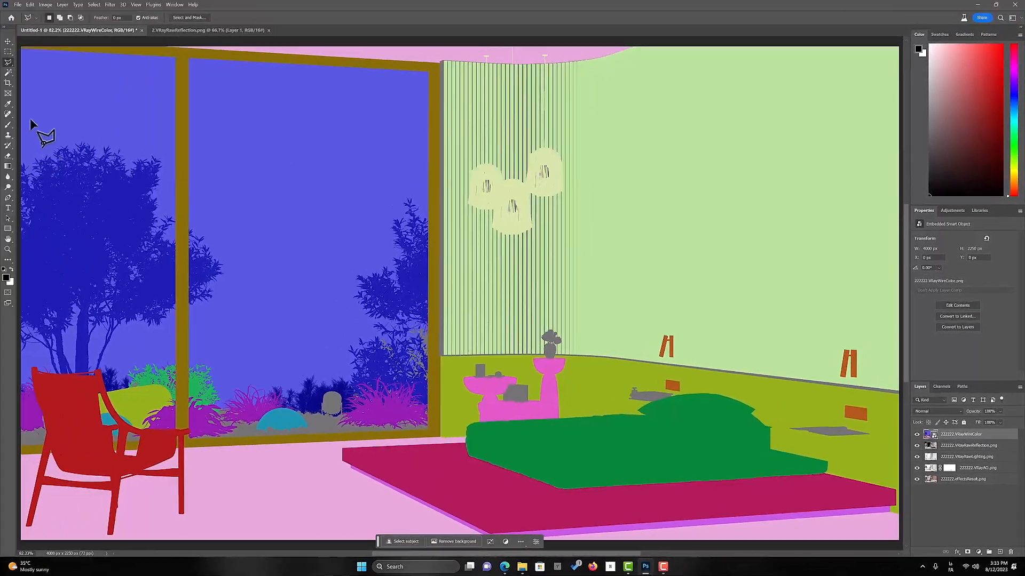
{"action": "left_click", "coordinate": [10, 71]}
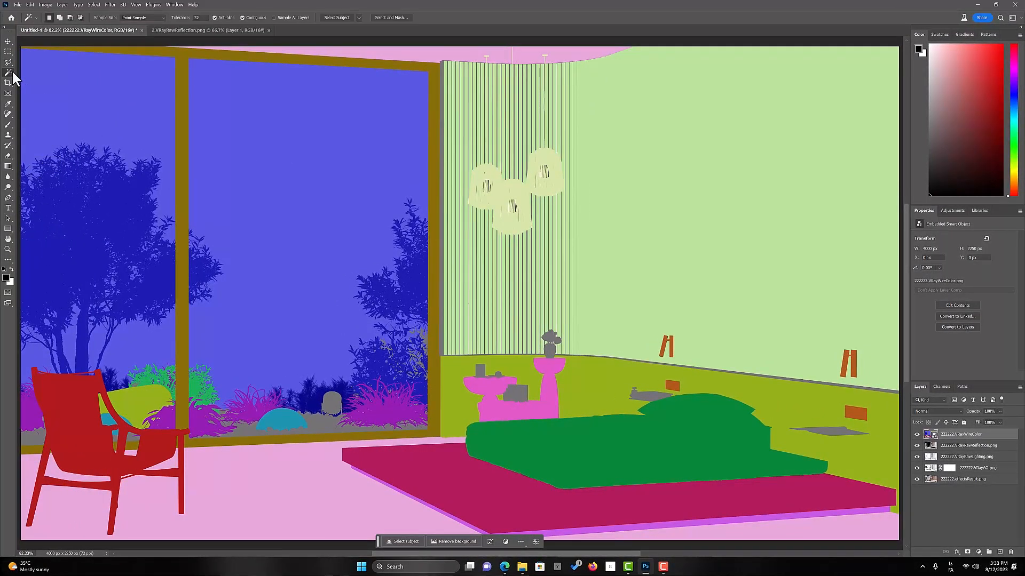
{"action": "left_click", "coordinate": [678, 183]}
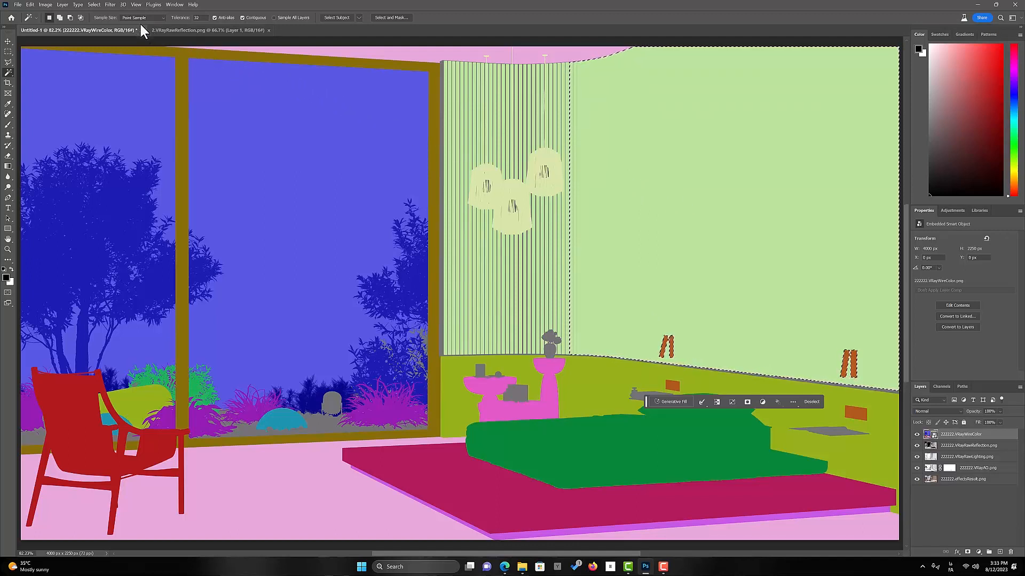
{"action": "left_click", "coordinate": [95, 7]}
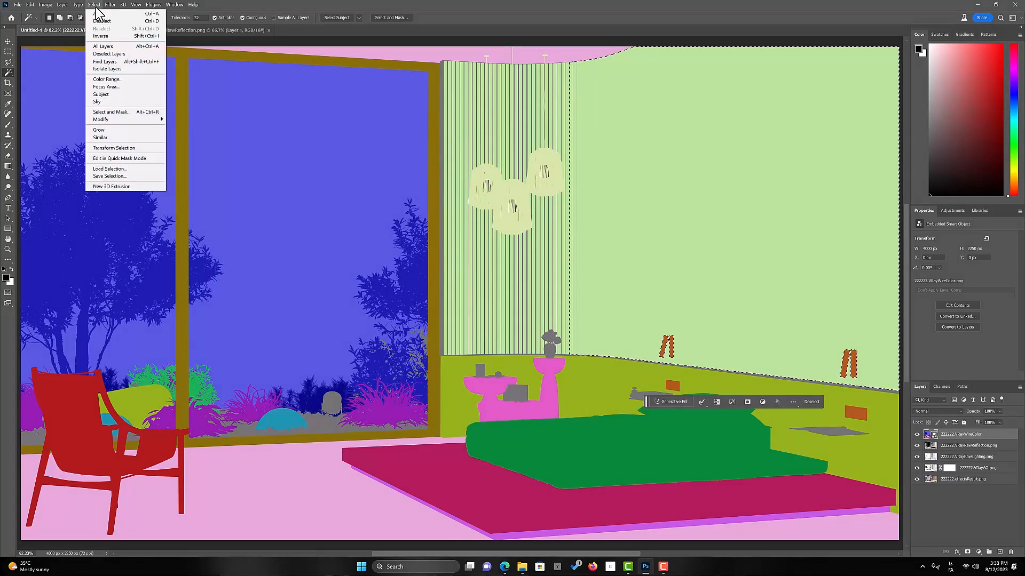
{"action": "left_click", "coordinate": [124, 137]}
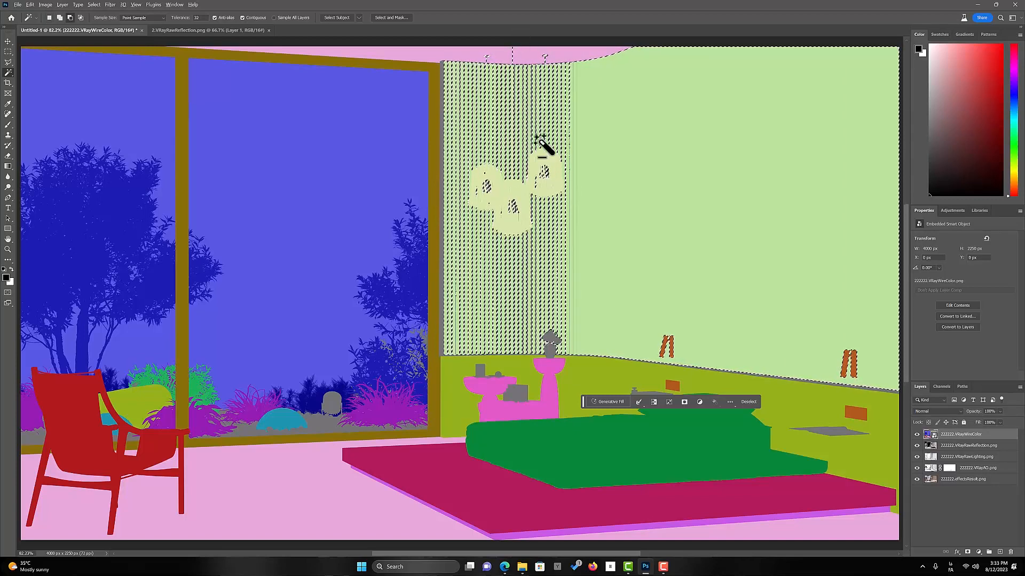
{"action": "scroll", "coordinate": [542, 144], "scroll_direction": "up", "scroll_amount": 3}
{"action": "scroll", "coordinate": [500, 194], "scroll_direction": "up", "scroll_amount": 3}
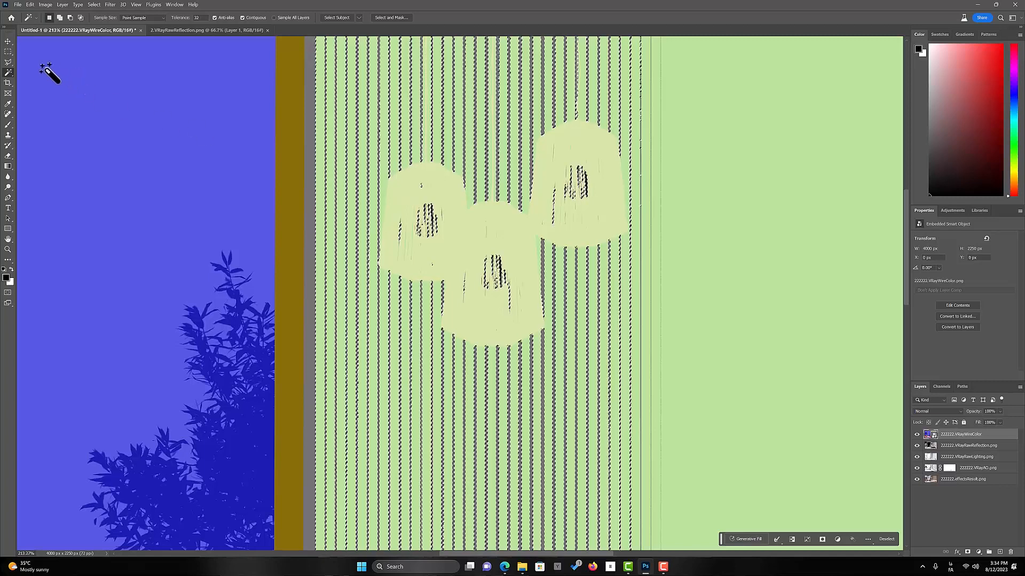
Subtract the three pendant lampshades from the slatted wall selection by tracing their combined outline with the Polygonal Lasso
{"action": "left_click", "coordinate": [10, 62]}
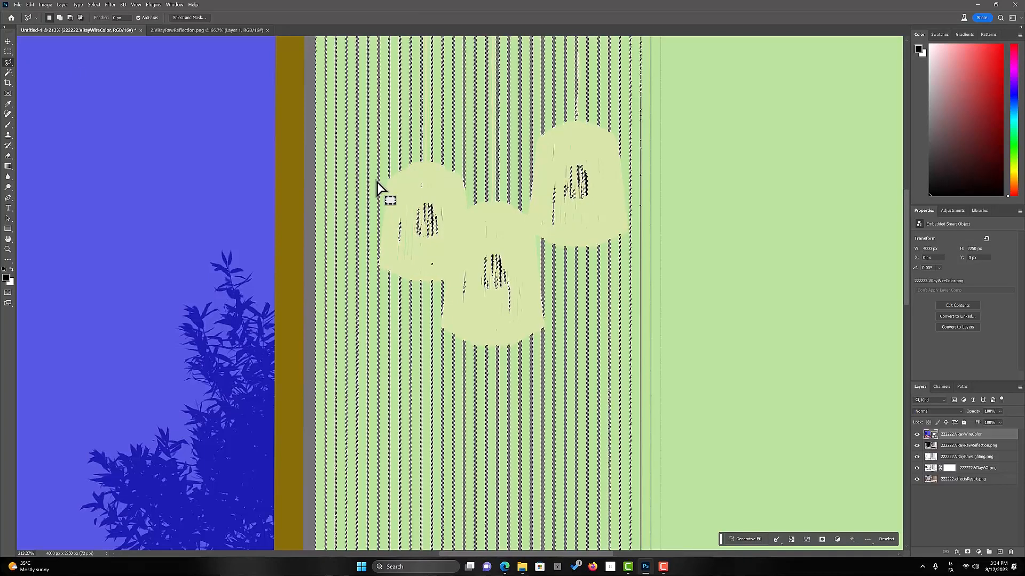
{"action": "key", "text": "alt"}
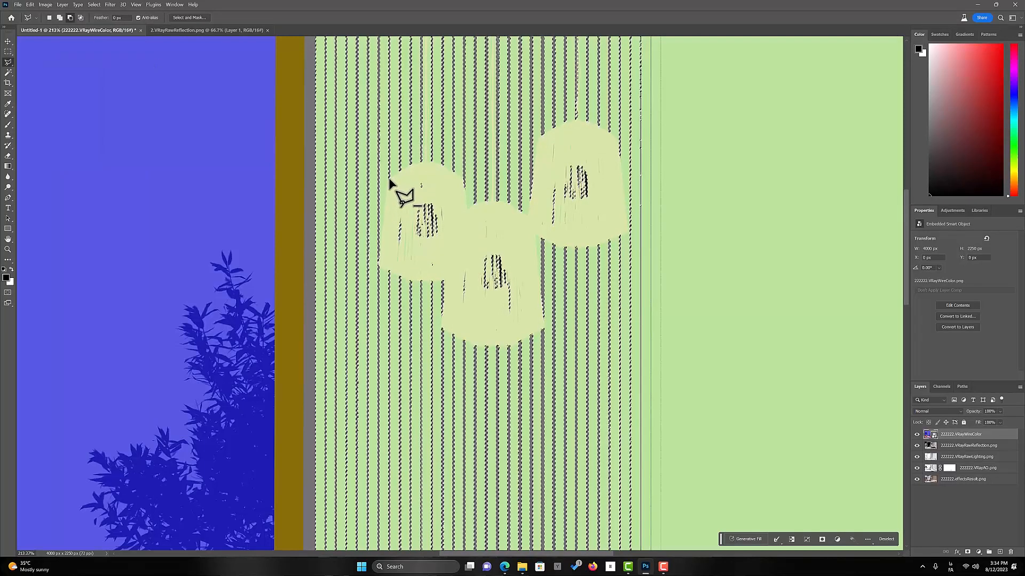
{"action": "left_click", "coordinate": [390, 178]}
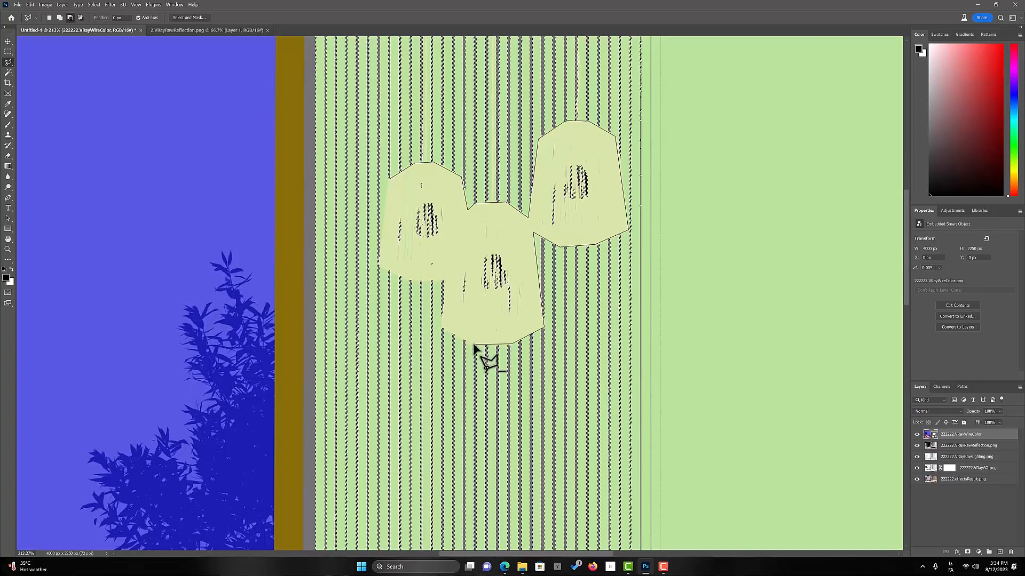
{"action": "left_click", "coordinate": [392, 186]}
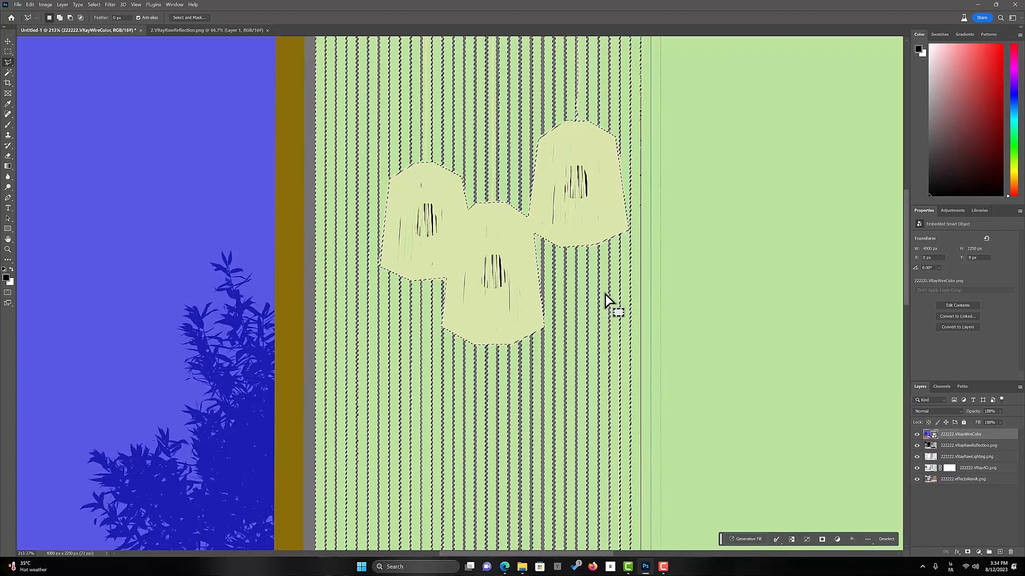
Add the crimson bed platform area to the wall selection with the Magic Wand
{"action": "key", "text": "ctrl+0"}
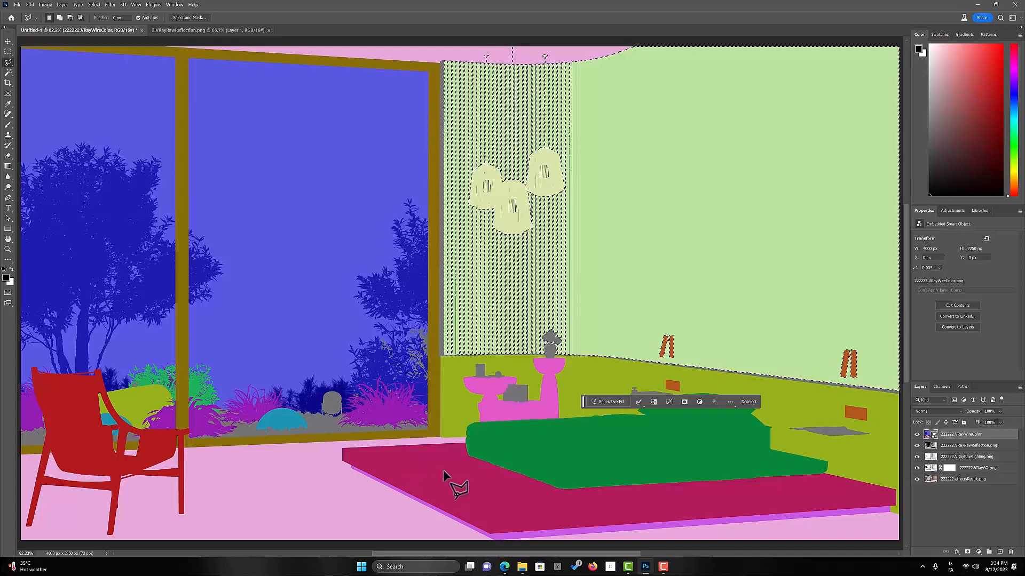
{"action": "left_click", "coordinate": [9, 71]}
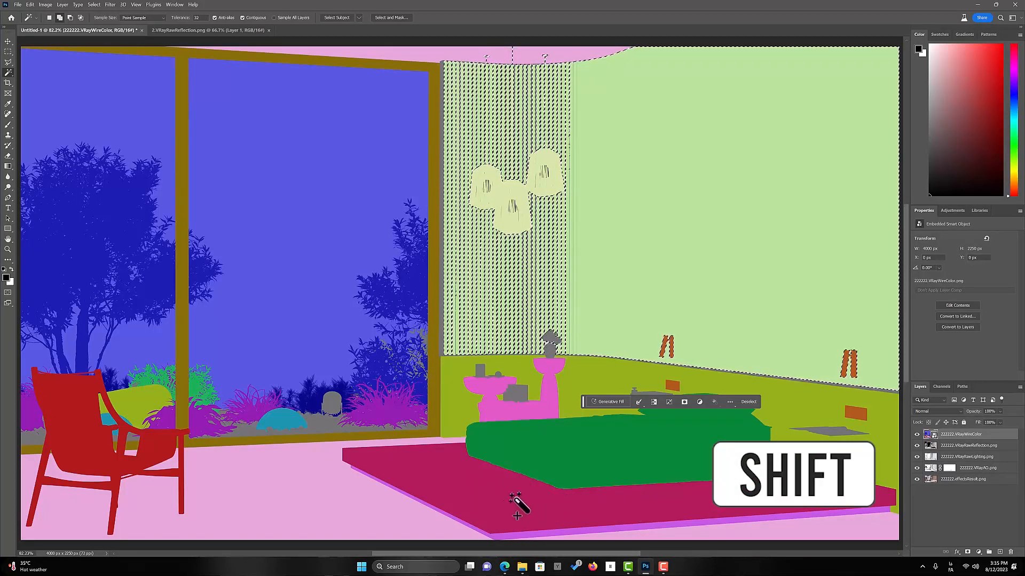
{"action": "left_click", "coordinate": [434, 480], "text": "shift"}
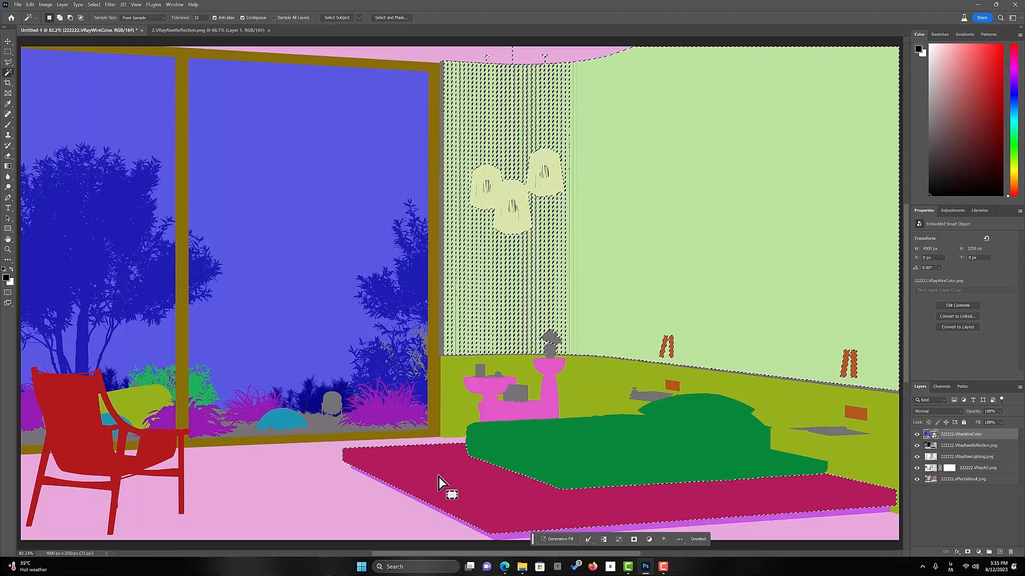
Hide the 222222.VRayWireColor layer and add a layer mask from the selection to the 222222.VRayRawReflection.png layer
{"action": "left_click", "coordinate": [917, 434]}
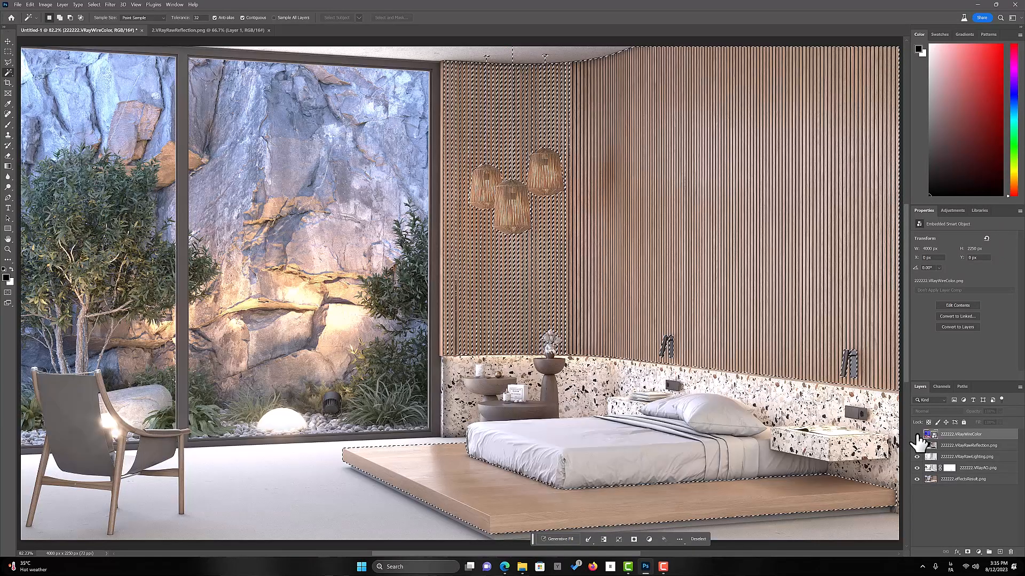
{"action": "left_click", "coordinate": [956, 446]}
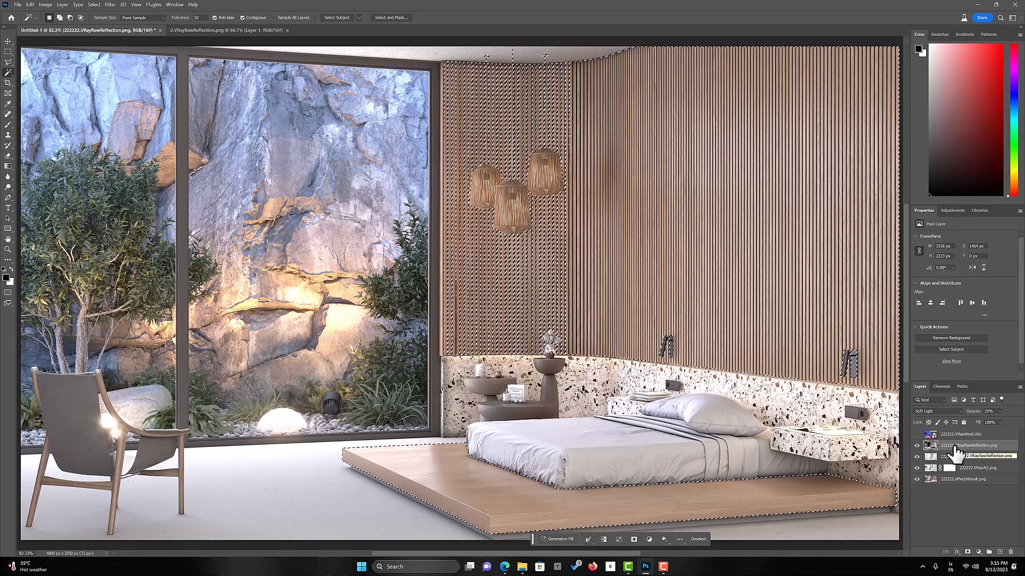
{"action": "left_click", "coordinate": [967, 552]}
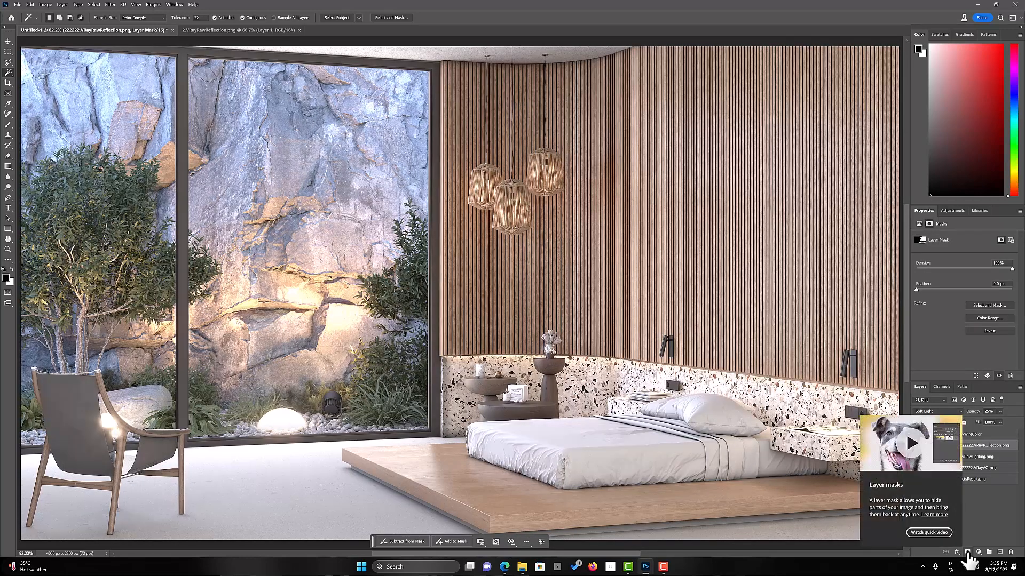
{"action": "left_click", "coordinate": [990, 516]}
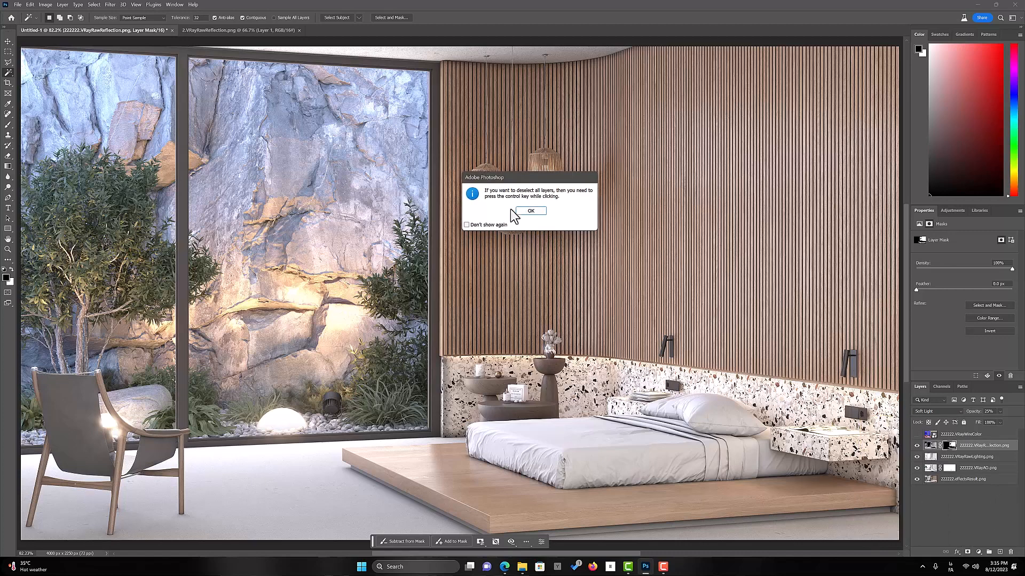
{"action": "left_click", "coordinate": [530, 211]}
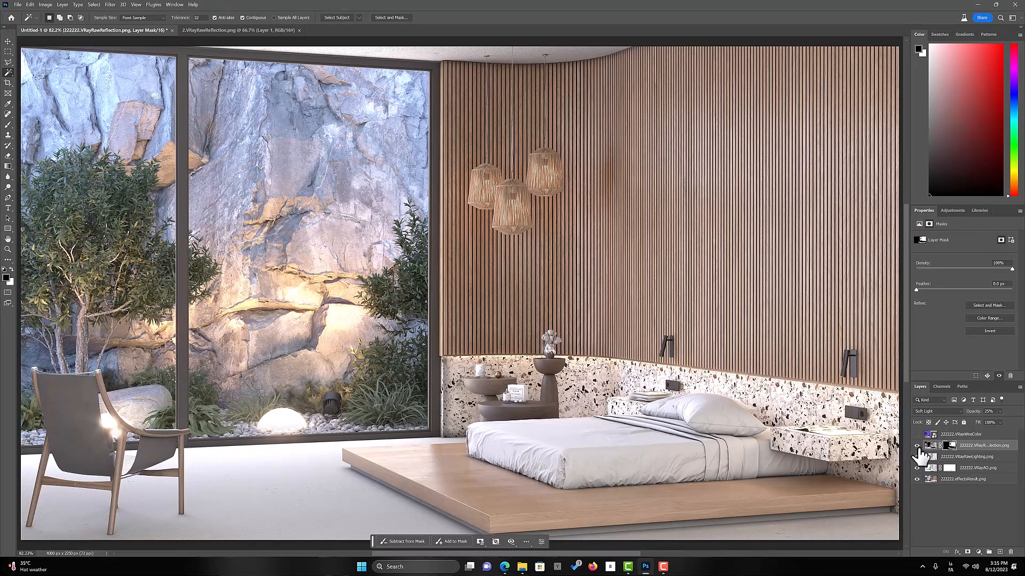
Compare the image with and without the masked 222222.VRayRawReflection.png layer
{"action": "left_click", "coordinate": [917, 446]}
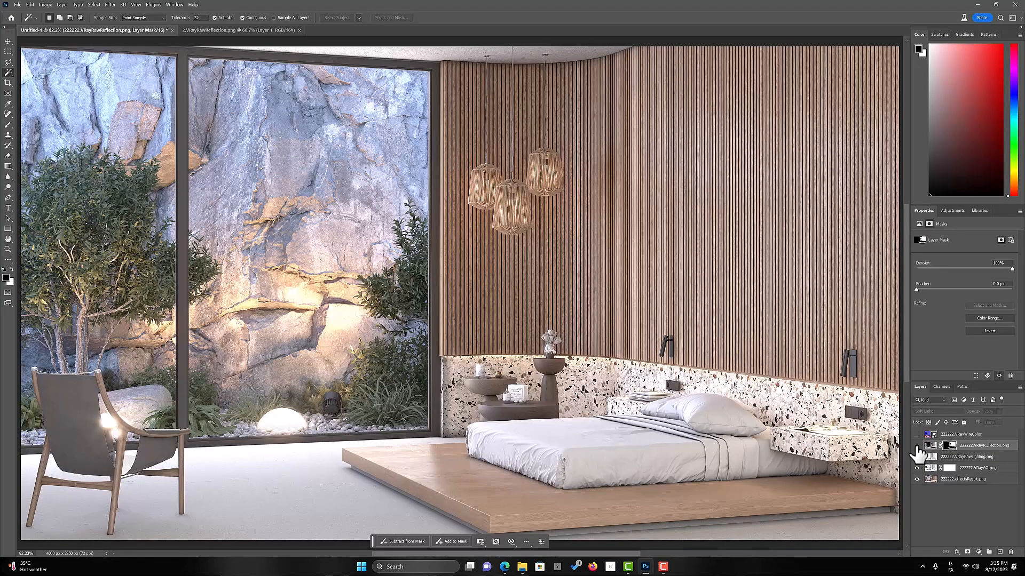
{"action": "left_click", "coordinate": [917, 446]}
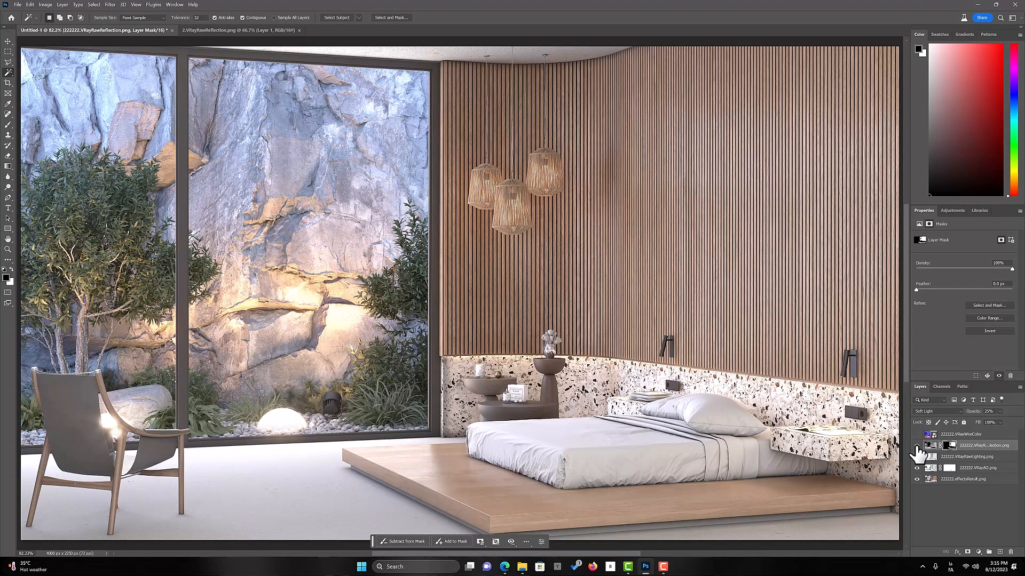
{"action": "left_click", "coordinate": [917, 446]}
{"action": "left_click", "coordinate": [917, 446]}
{"action": "left_click", "coordinate": [917, 446]}
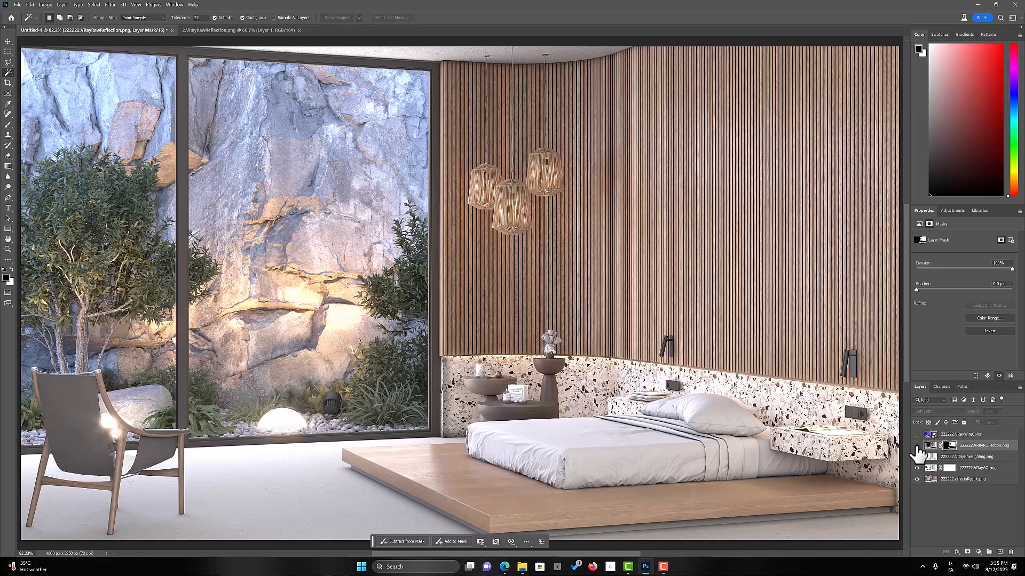
{"action": "left_click", "coordinate": [917, 447]}
{"action": "left_click", "coordinate": [917, 447]}
{"action": "left_click", "coordinate": [917, 447]}
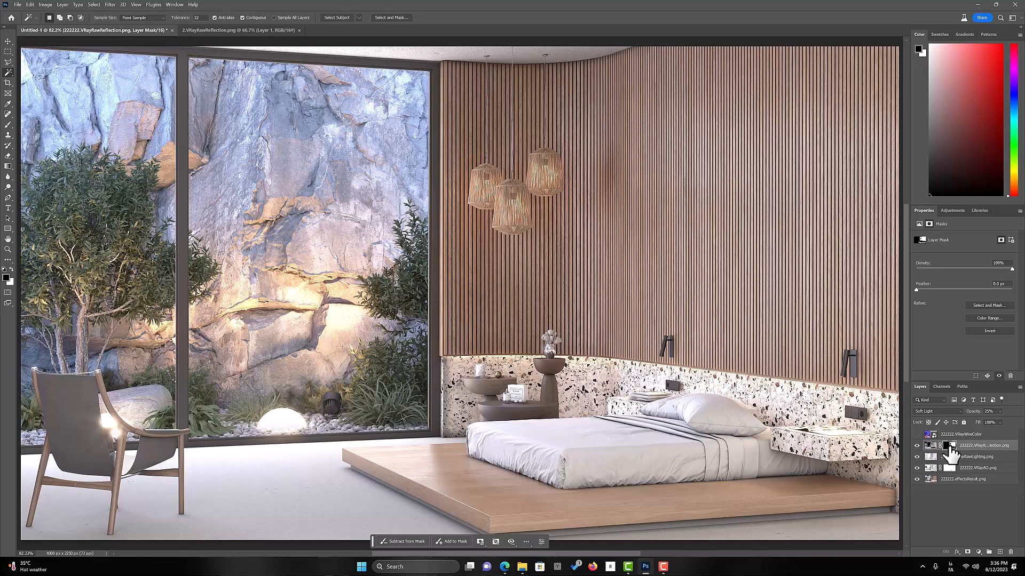
Paint additional white areas into the reflection layer's mask with the Brush and compare the image with and without that layer
{"action": "left_click", "coordinate": [8, 125]}
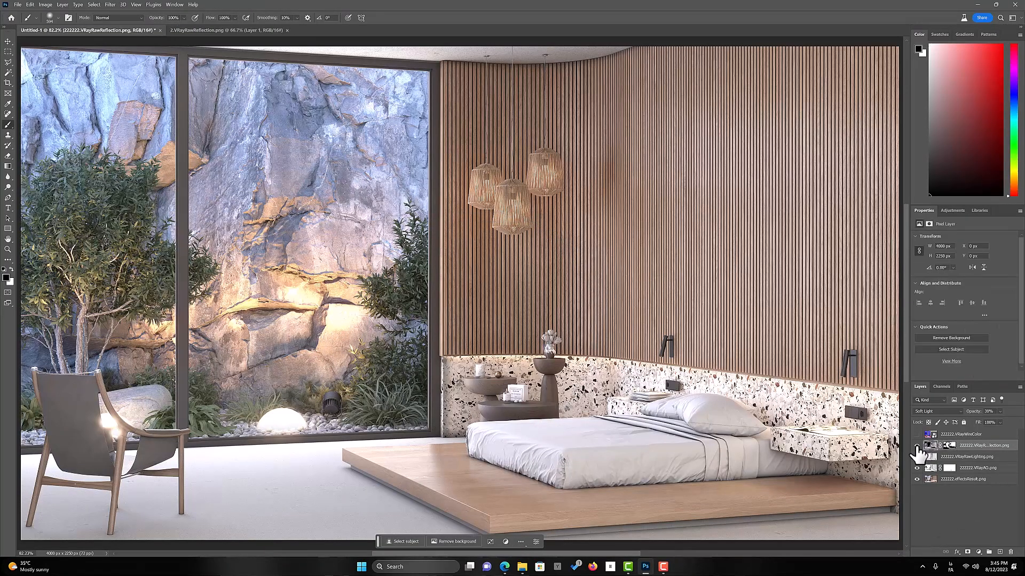
{"action": "left_click", "coordinate": [916, 446]}
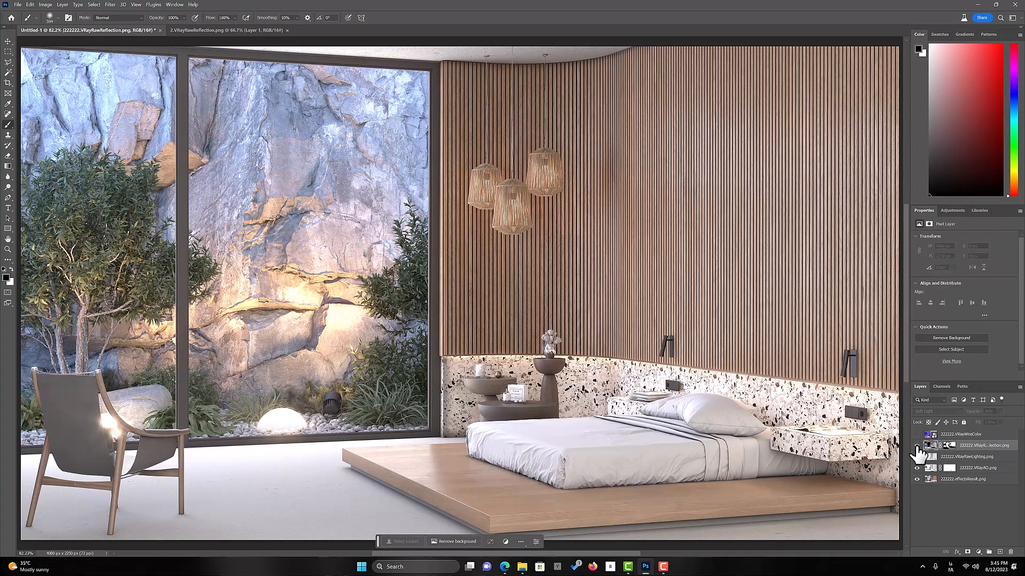
{"action": "left_click", "coordinate": [916, 447]}
{"action": "left_click", "coordinate": [916, 446]}
{"action": "left_click", "coordinate": [915, 446]}
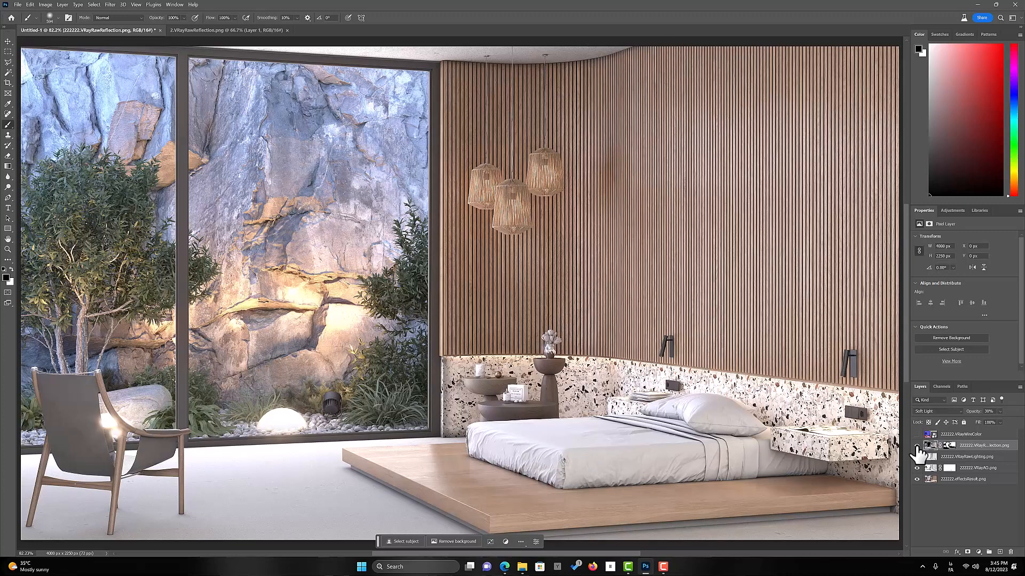
{"action": "left_click", "coordinate": [916, 446]}
{"action": "left_click", "coordinate": [916, 446]}
{"action": "left_click", "coordinate": [916, 446]}
{"action": "left_click", "coordinate": [915, 446]}
Show the 222222.VRayWireColor layer and select its green bed area with the Magic Wand
{"action": "left_click", "coordinate": [916, 435]}
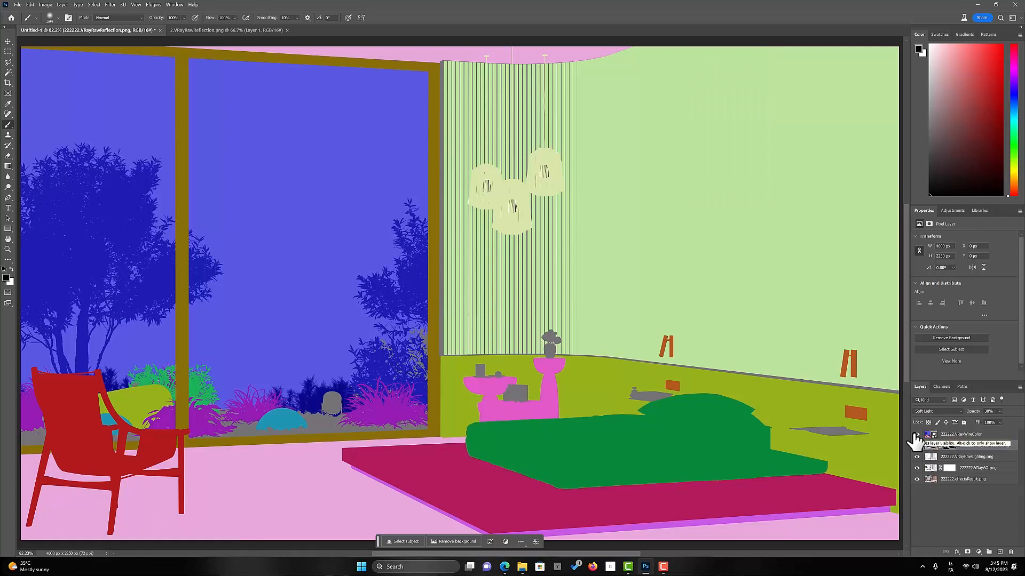
{"action": "left_click", "coordinate": [915, 435]}
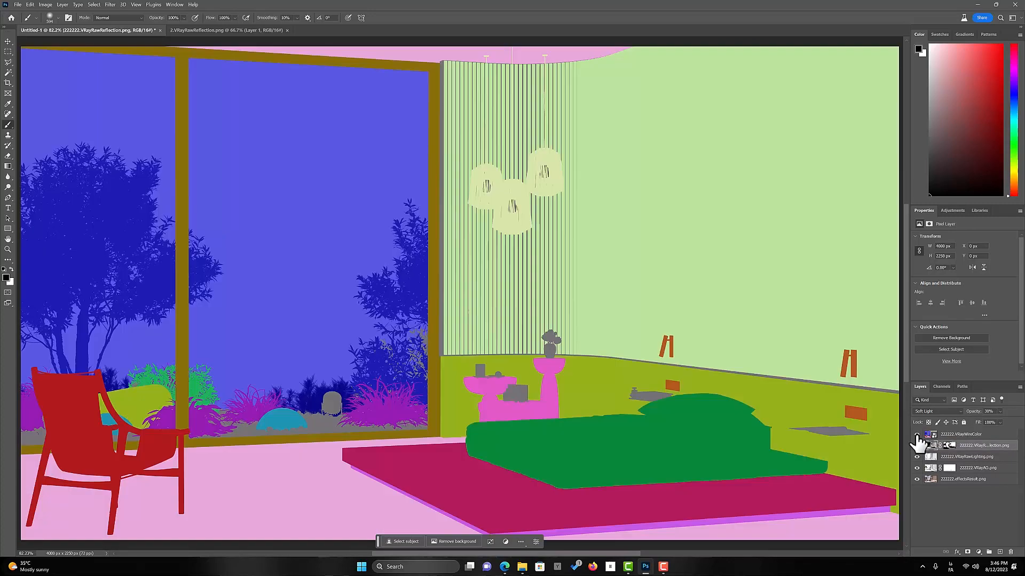
{"action": "left_click", "coordinate": [916, 435]}
{"action": "left_click", "coordinate": [955, 434]}
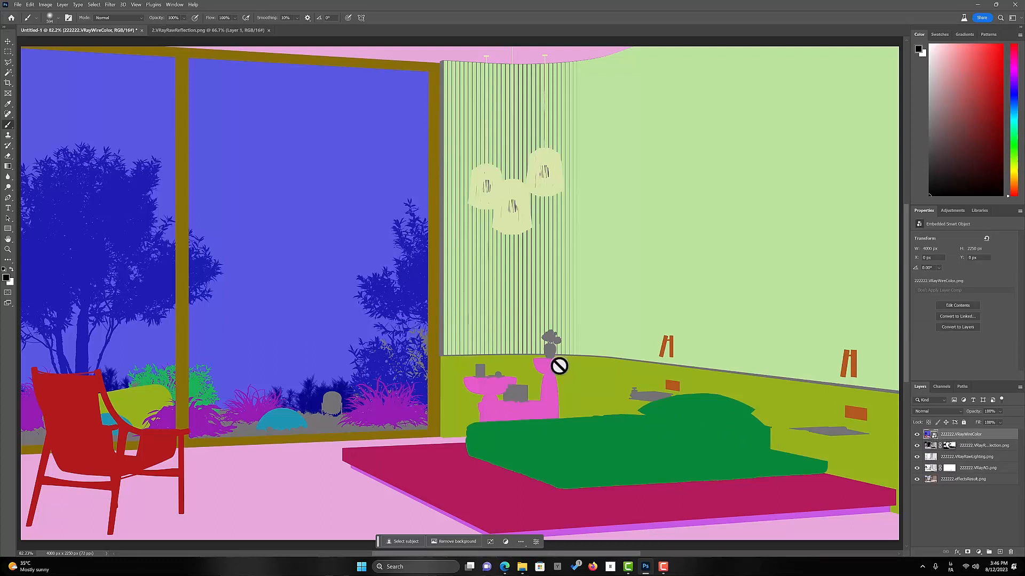
{"action": "left_click", "coordinate": [8, 73]}
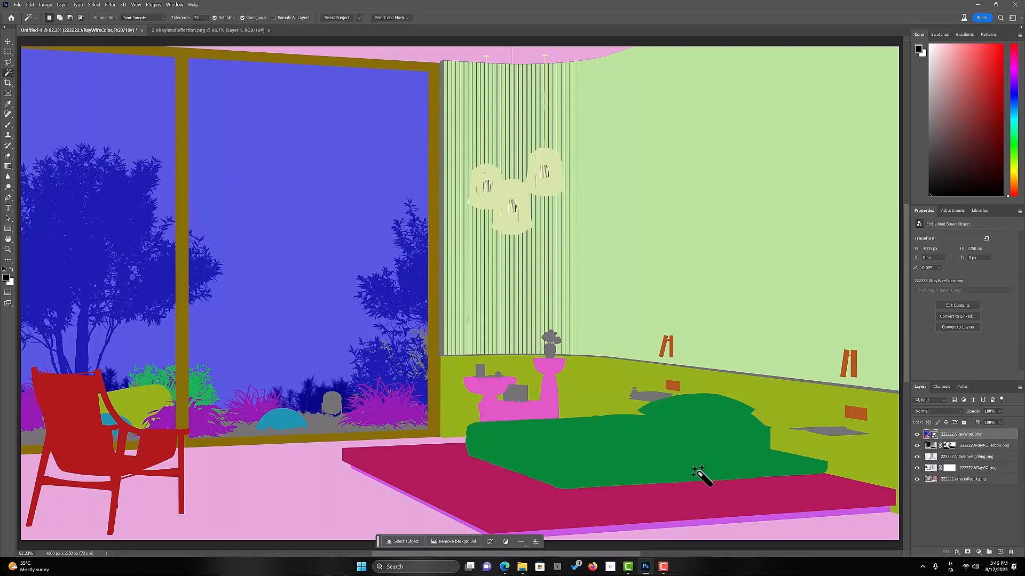
{"action": "left_click", "coordinate": [637, 457]}
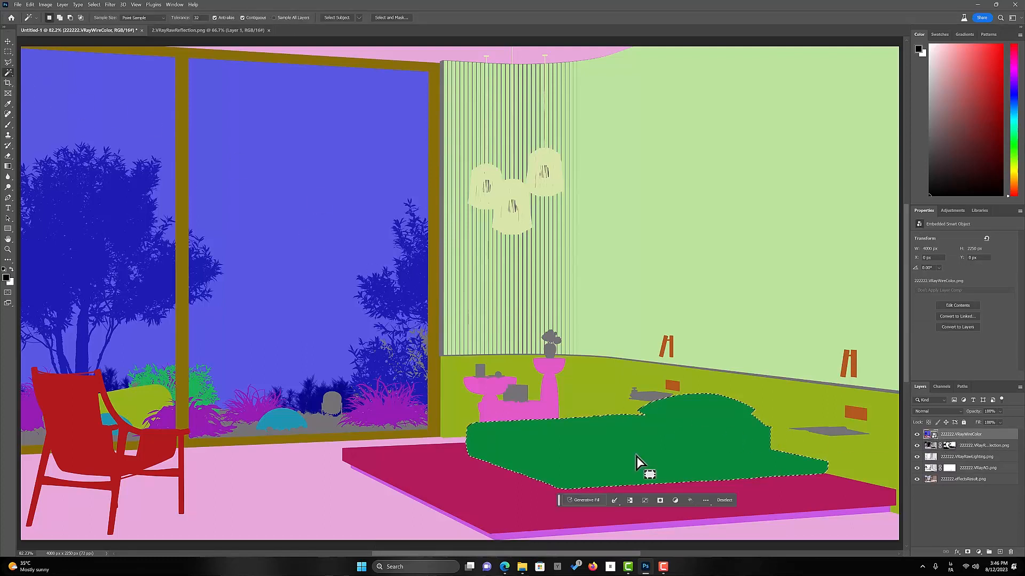
Hide the wire color layer, add a Color Balance adjustment masked to the bed above 222222.effectsResult.png, and shift its midtones toward warmer tones
{"action": "left_click", "coordinate": [916, 435]}
{"action": "left_click", "coordinate": [944, 480]}
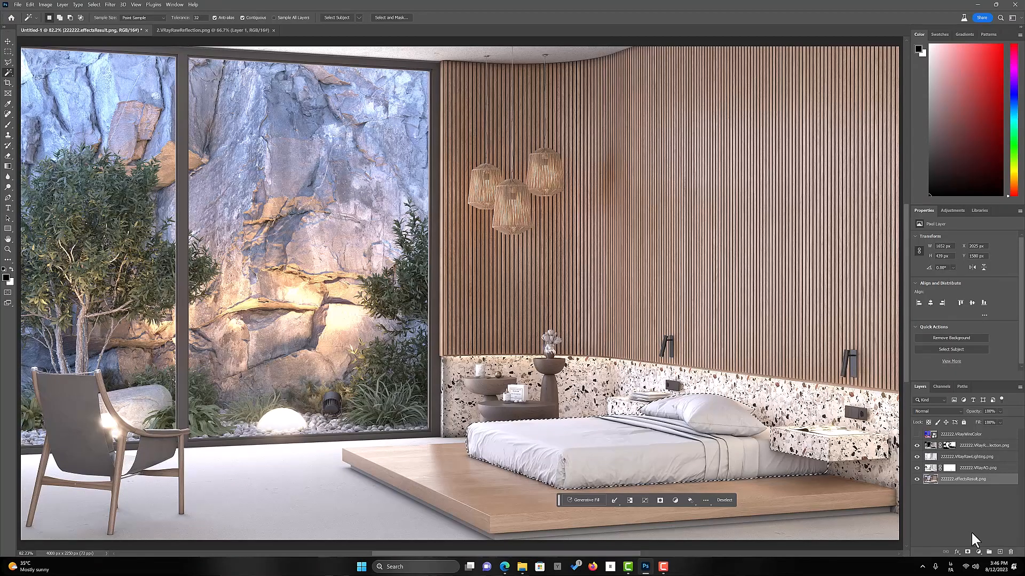
{"action": "left_click", "coordinate": [979, 553]}
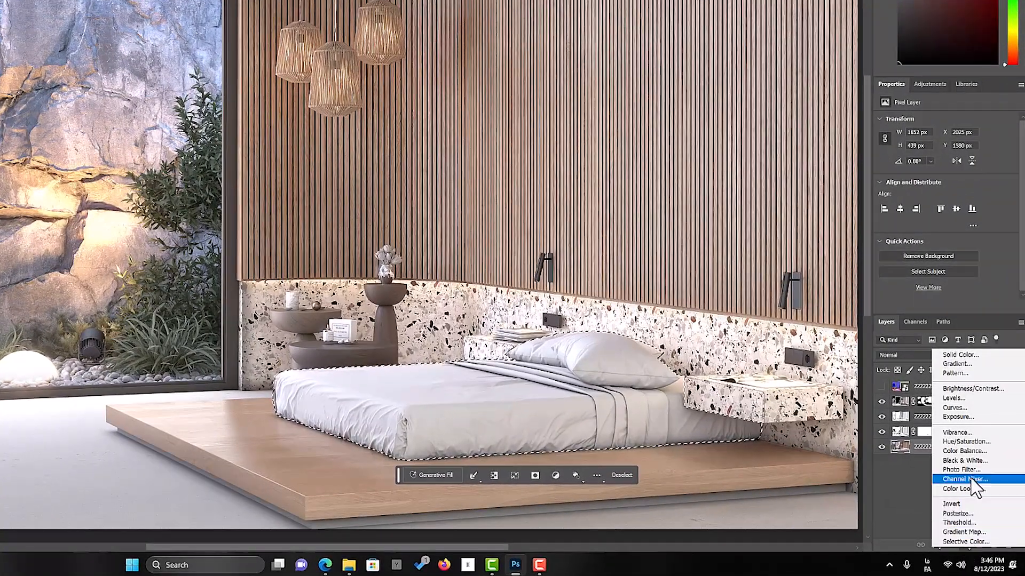
{"action": "left_click", "coordinate": [986, 452]}
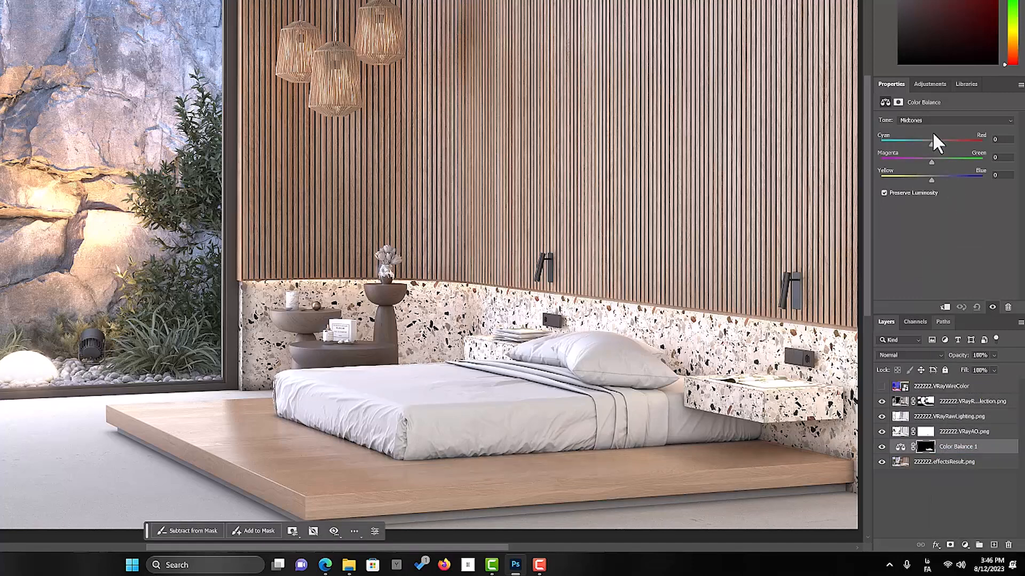
{"action": "left_click_drag", "start_coordinate": [932, 143], "coordinate": [936, 180]}
{"action": "left_click_drag", "start_coordinate": [940, 176], "coordinate": [938, 180]}
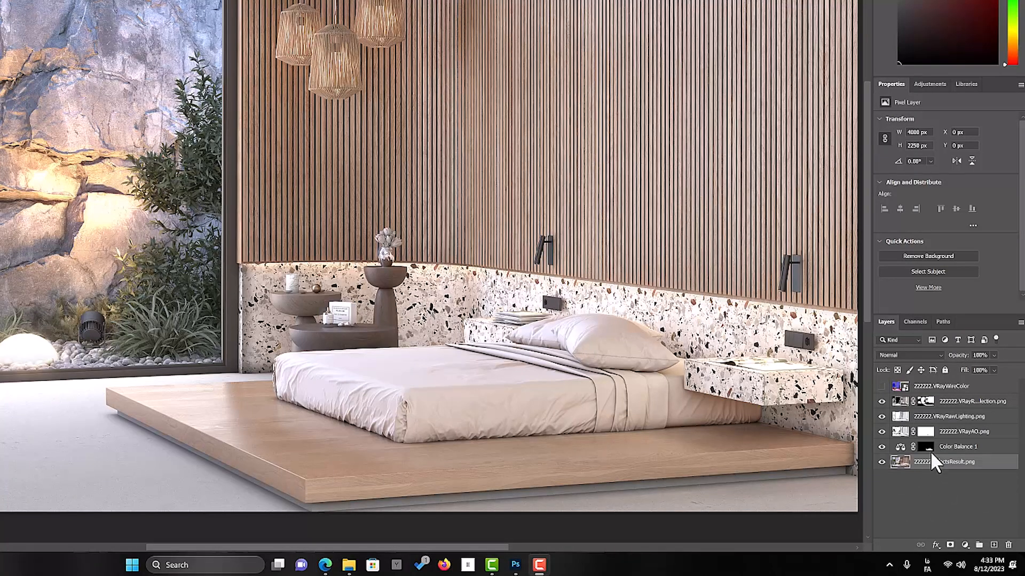
Show the 222222.VRayWireColor layer and select all of its pink floor and ceiling areas with the Magic Wand and the Similar command
{"action": "left_click", "coordinate": [881, 386]}
{"action": "left_click", "coordinate": [935, 386]}
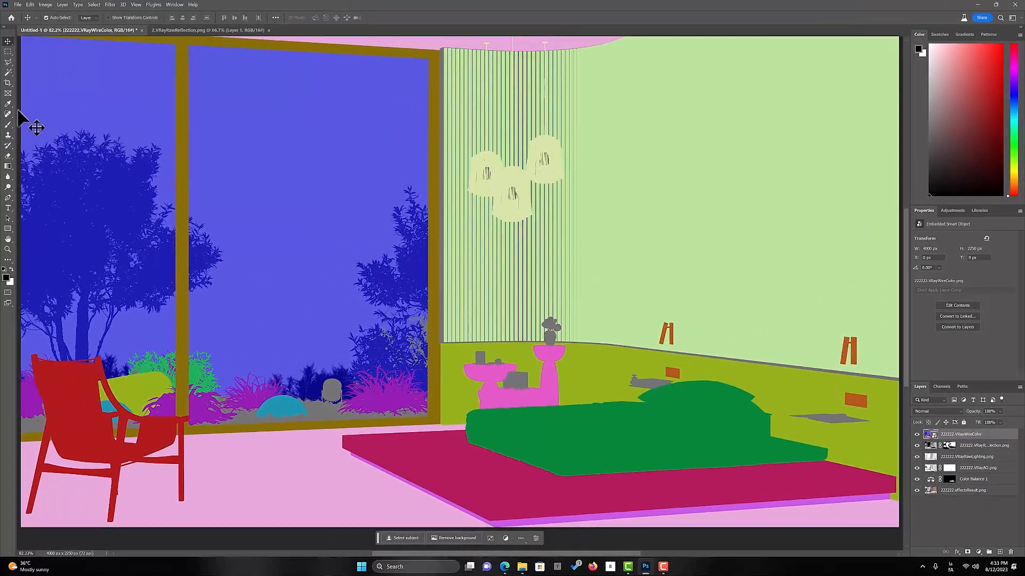
{"action": "left_click", "coordinate": [12, 74]}
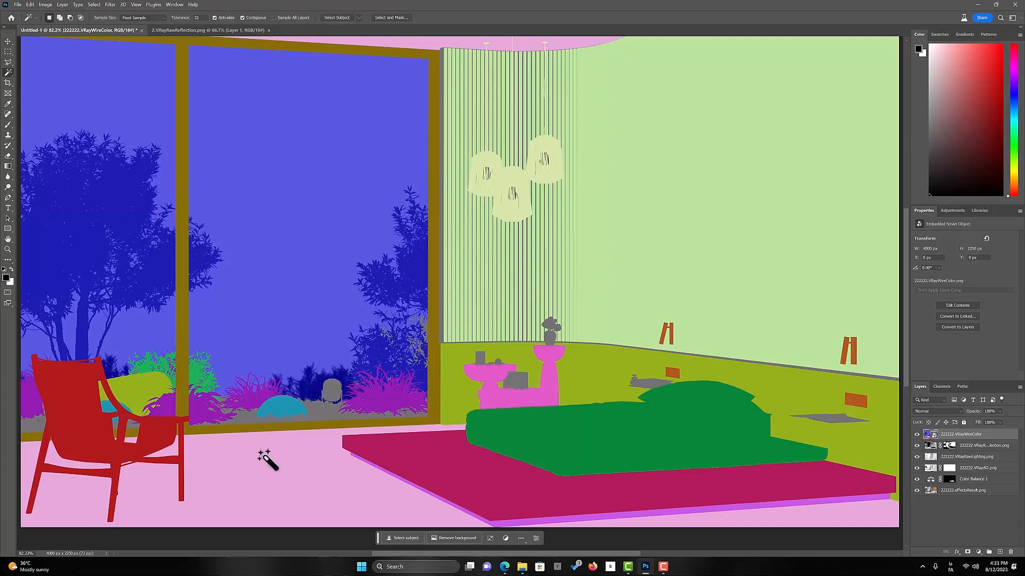
{"action": "left_click", "coordinate": [302, 490]}
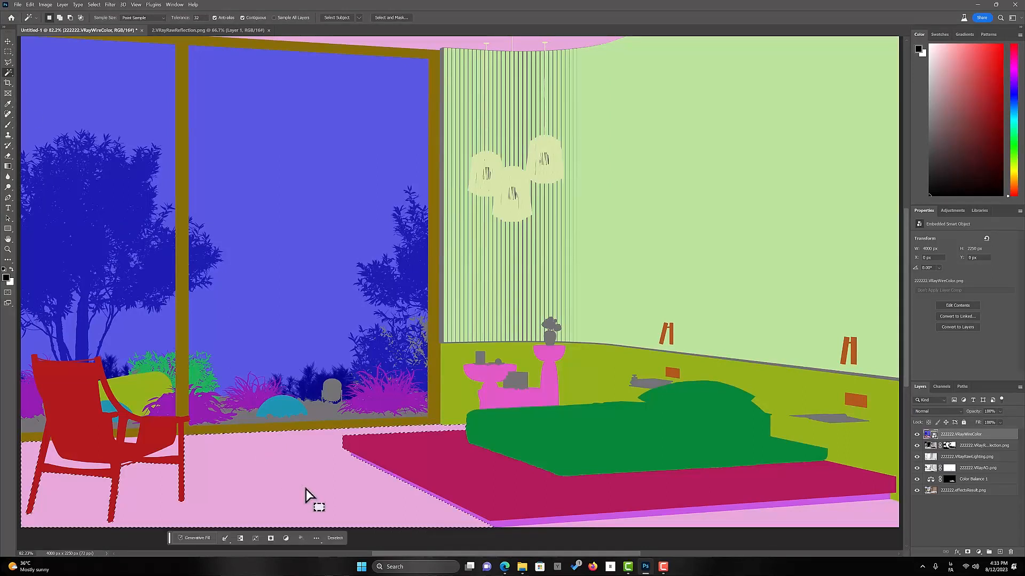
{"action": "left_click", "coordinate": [109, 5]}
{"action": "mouse_move", "coordinate": [100, 7]}
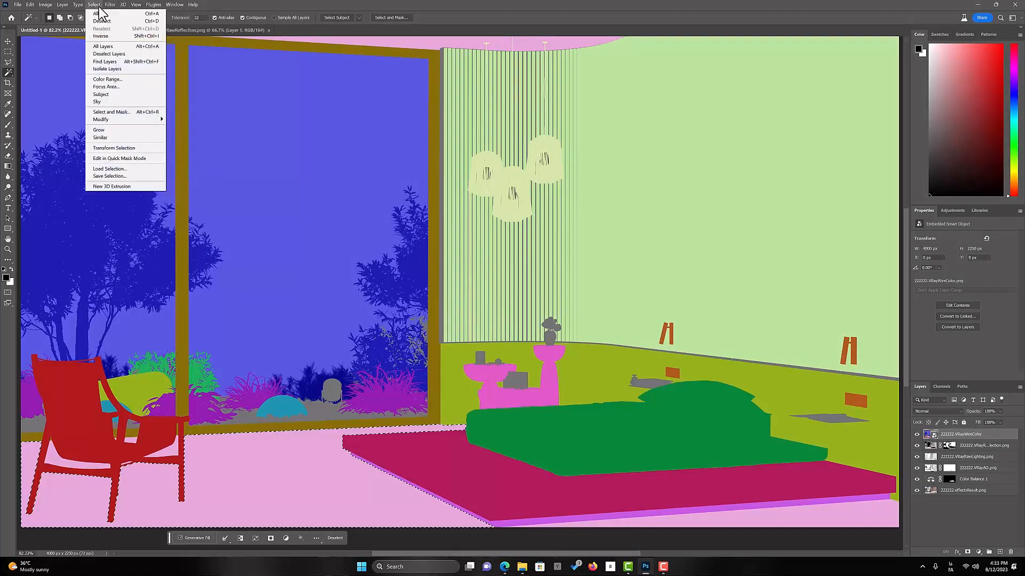
{"action": "left_click", "coordinate": [109, 138]}
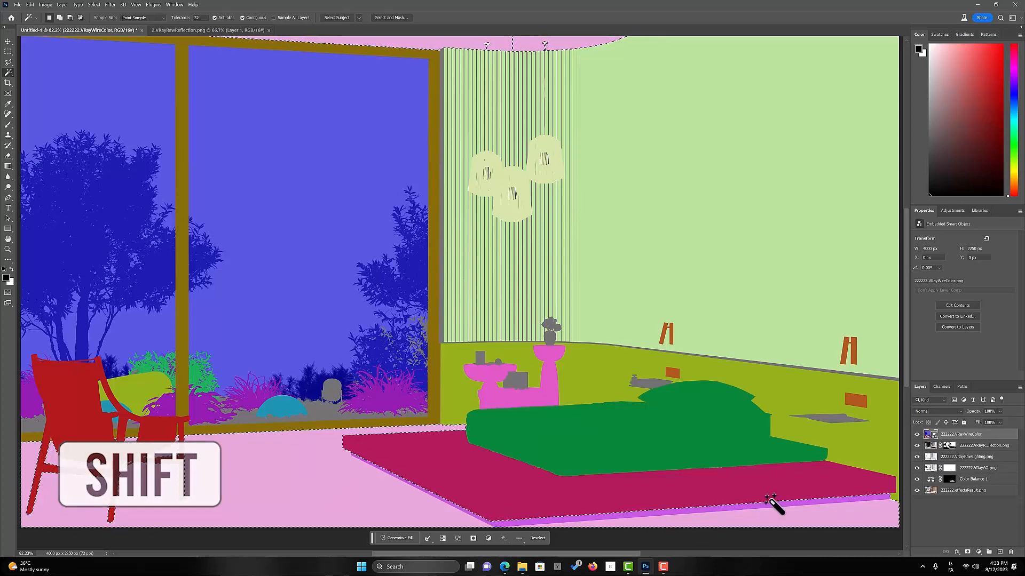
Hide the wire color layer and add a Curves adjustment masked to the selection directly above the 222222.effectsResult.png layer
{"action": "left_click", "coordinate": [917, 434]}
{"action": "left_click", "coordinate": [951, 491]}
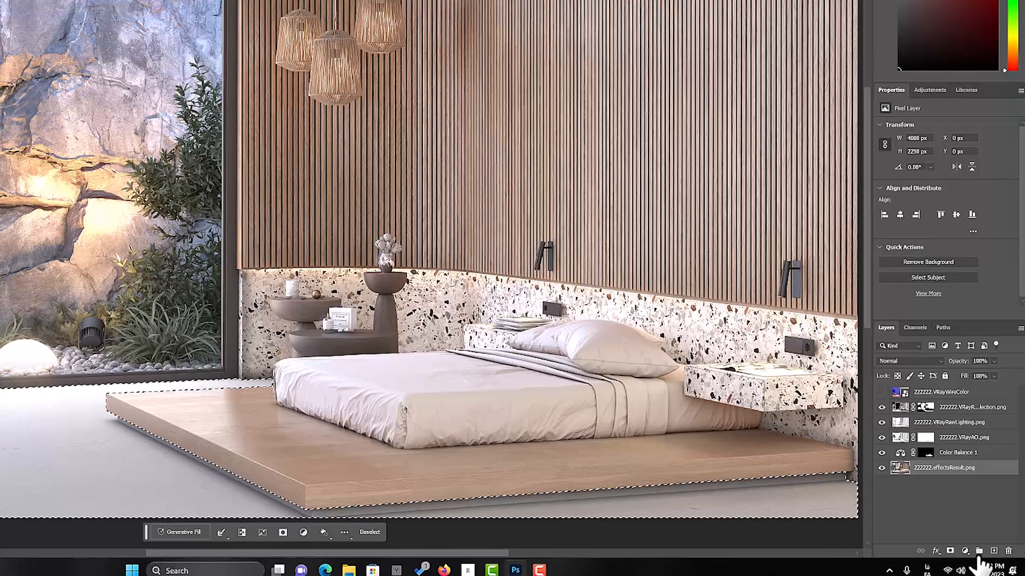
{"action": "left_click", "coordinate": [965, 551]}
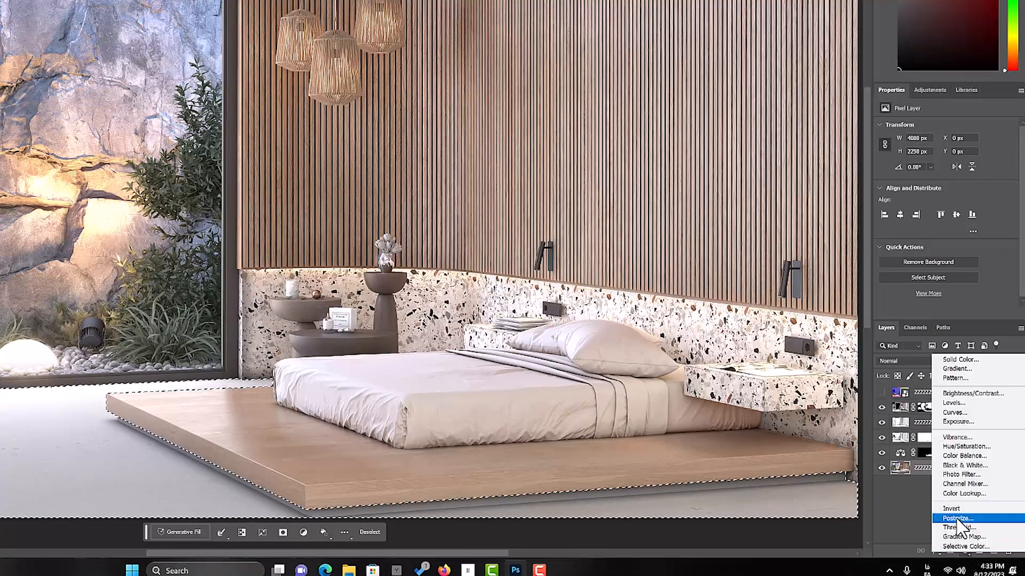
{"action": "left_click", "coordinate": [970, 412]}
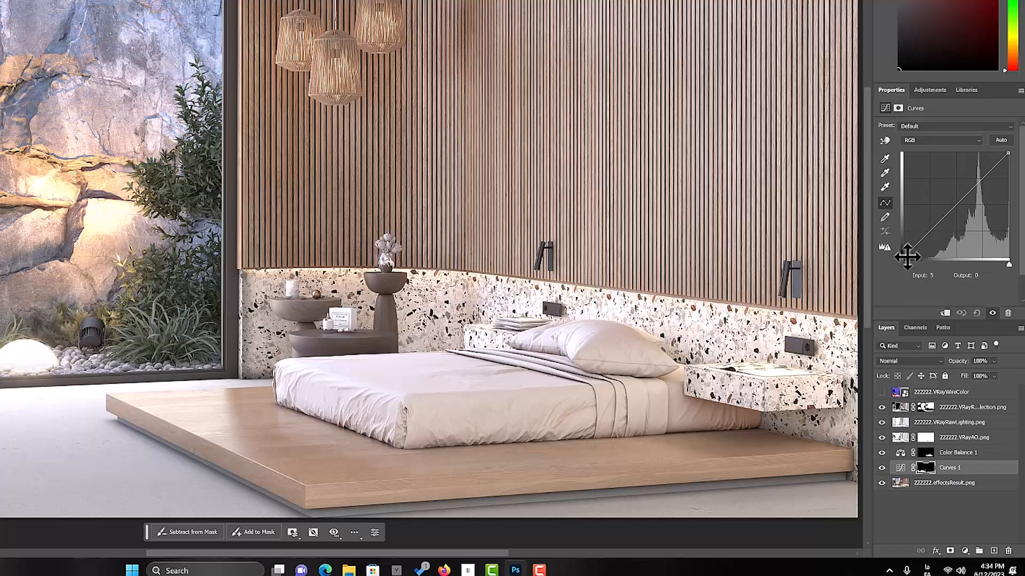
Set the RGB curve's black point to input 51, output 5, and lower its white point to output 237
{"action": "left_click_drag", "start_coordinate": [908, 257], "coordinate": [932, 254]}
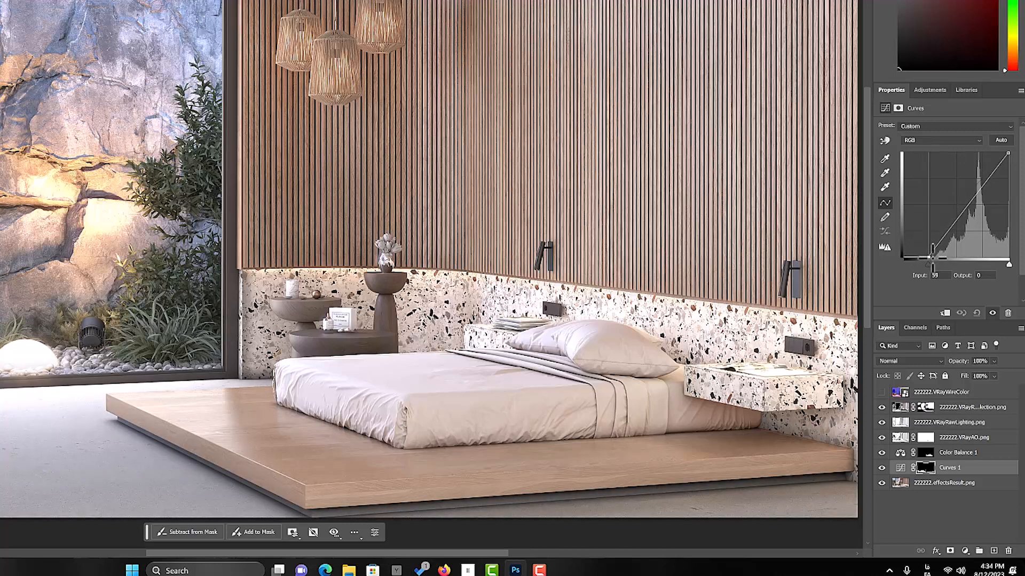
{"action": "left_click", "coordinate": [1008, 156]}
{"action": "left_click_drag", "start_coordinate": [1008, 156], "coordinate": [1009, 161]}
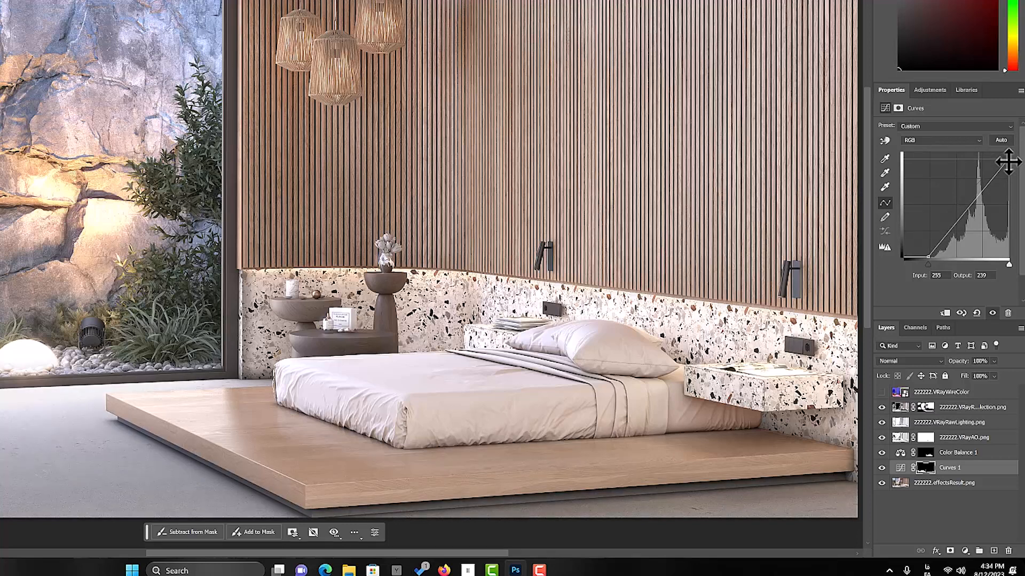
{"action": "left_click_drag", "start_coordinate": [1008, 161], "coordinate": [1010, 163]}
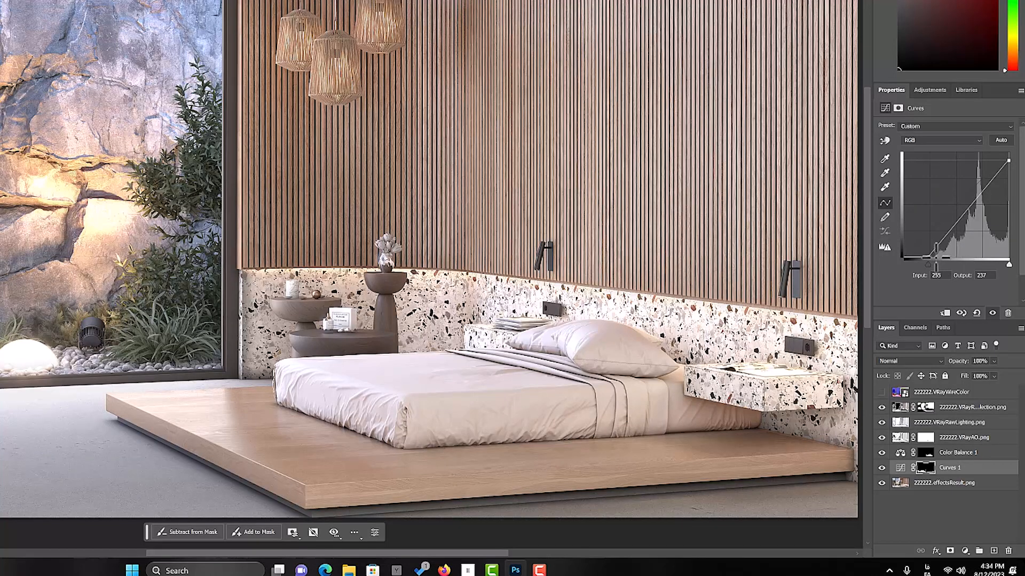
{"action": "left_click_drag", "start_coordinate": [929, 257], "coordinate": [925, 256]}
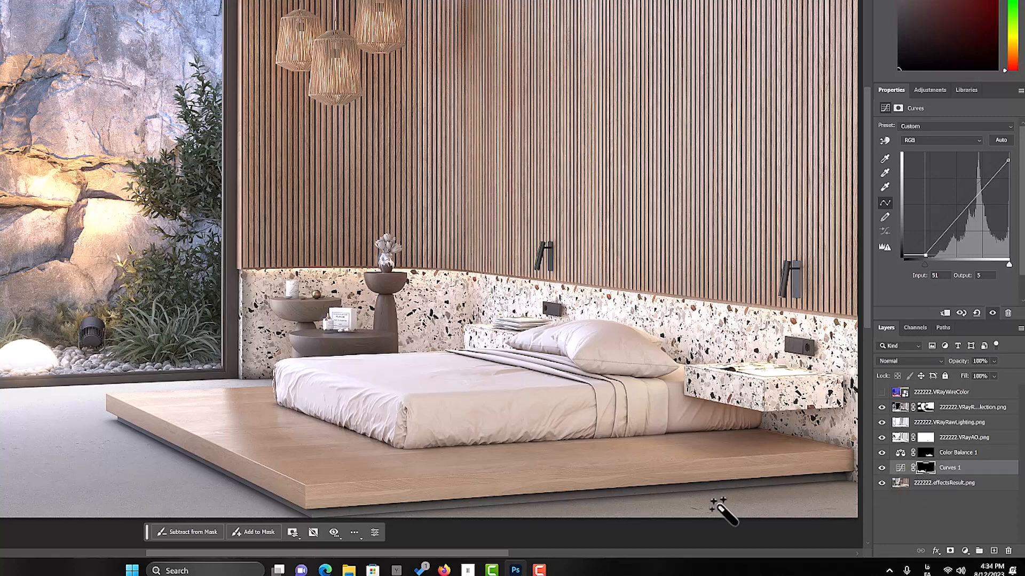
Compare the image with and without the Curves 1 adjustment
{"action": "left_click", "coordinate": [883, 468]}
{"action": "left_click", "coordinate": [884, 468]}
{"action": "left_click", "coordinate": [883, 468]}
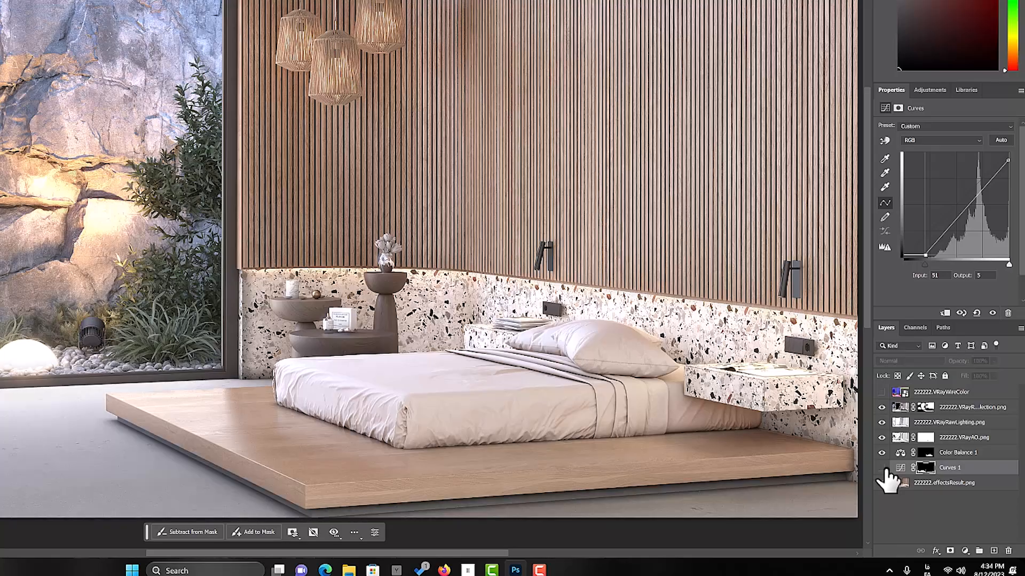
{"action": "left_click", "coordinate": [884, 468]}
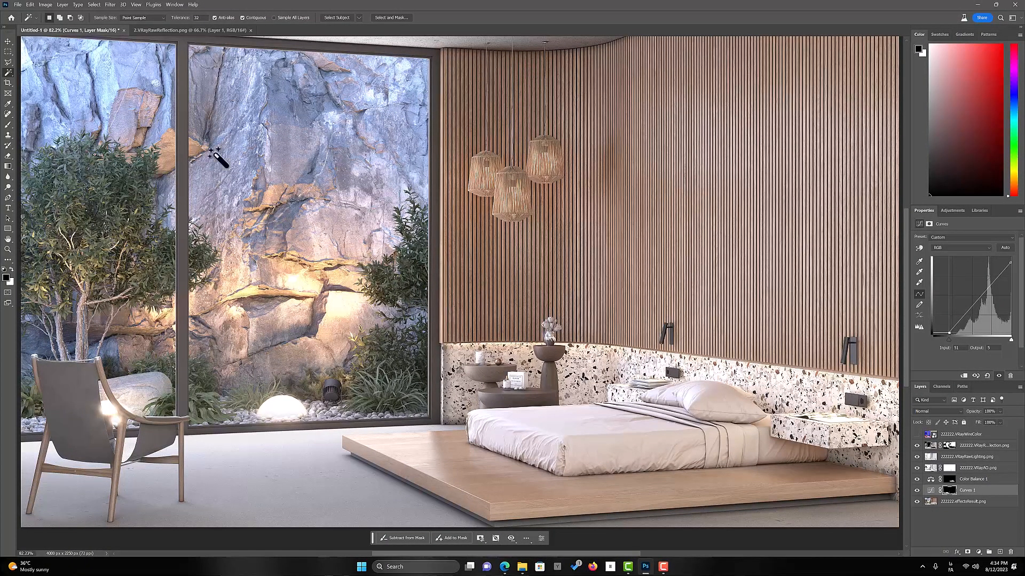
Paint parts of the Curves 1 mask black with the Brush and check the image with and without the adjustment
{"action": "left_click", "coordinate": [9, 125]}
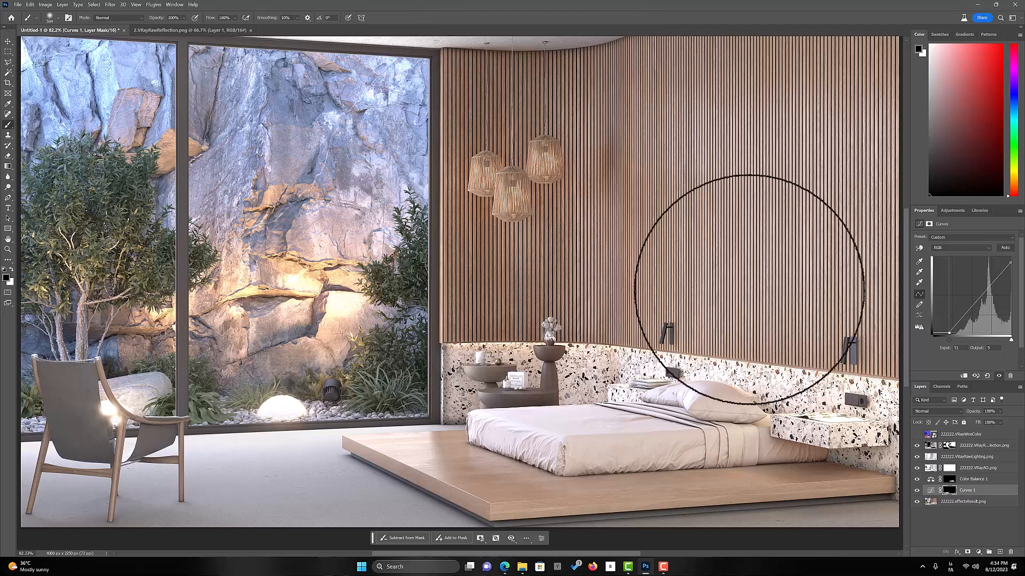
{"action": "left_click", "coordinate": [918, 491]}
{"action": "left_click", "coordinate": [917, 491]}
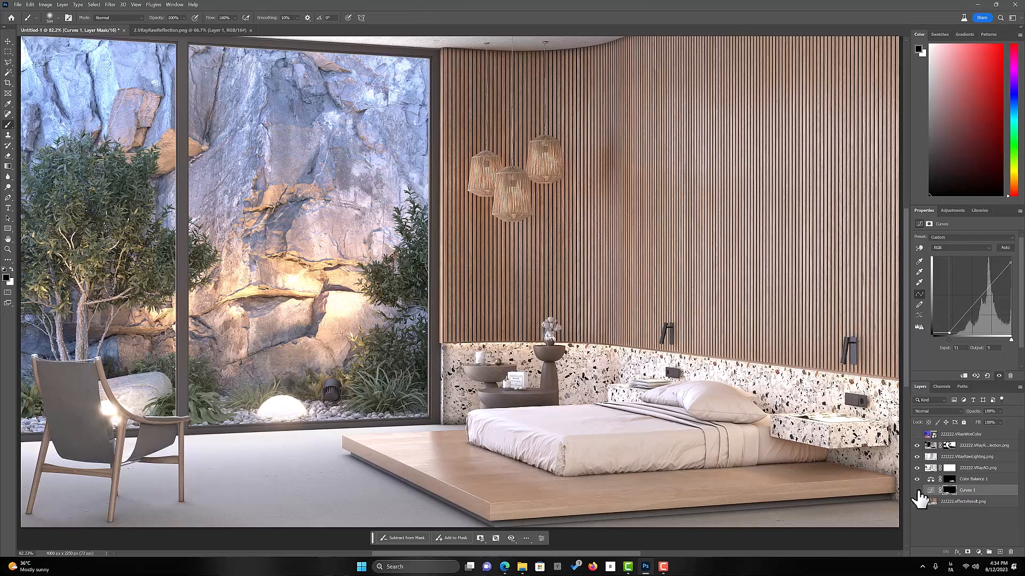
{"action": "left_click", "coordinate": [917, 491]}
{"action": "left_click", "coordinate": [917, 491]}
{"action": "left_click", "coordinate": [917, 491]}
{"action": "left_click", "coordinate": [918, 491]}
Set the Curves 1 layer's opacity to 50% and compare the image with and without it
{"action": "type", "text": "50"}
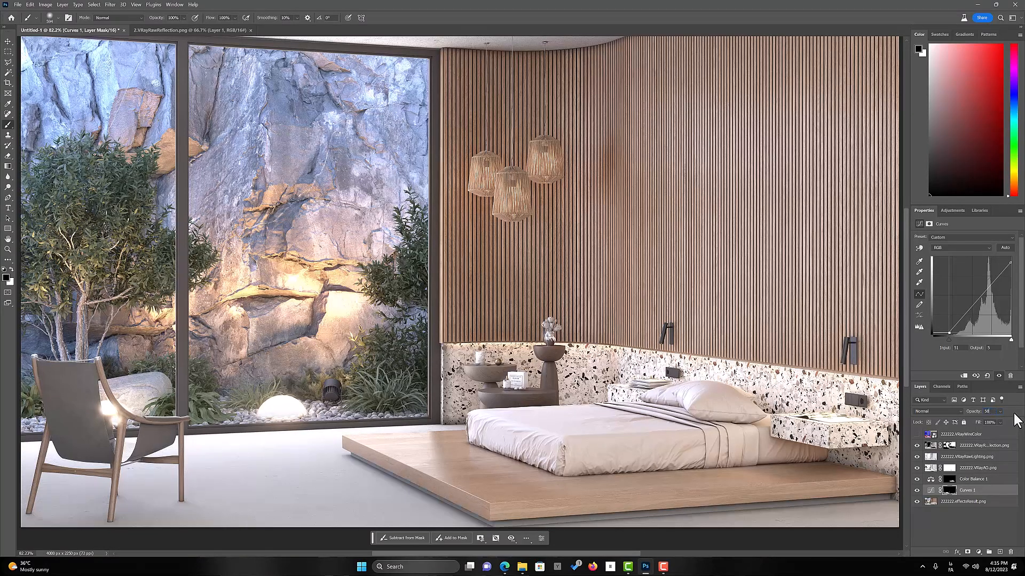
{"action": "key", "text": "Return"}
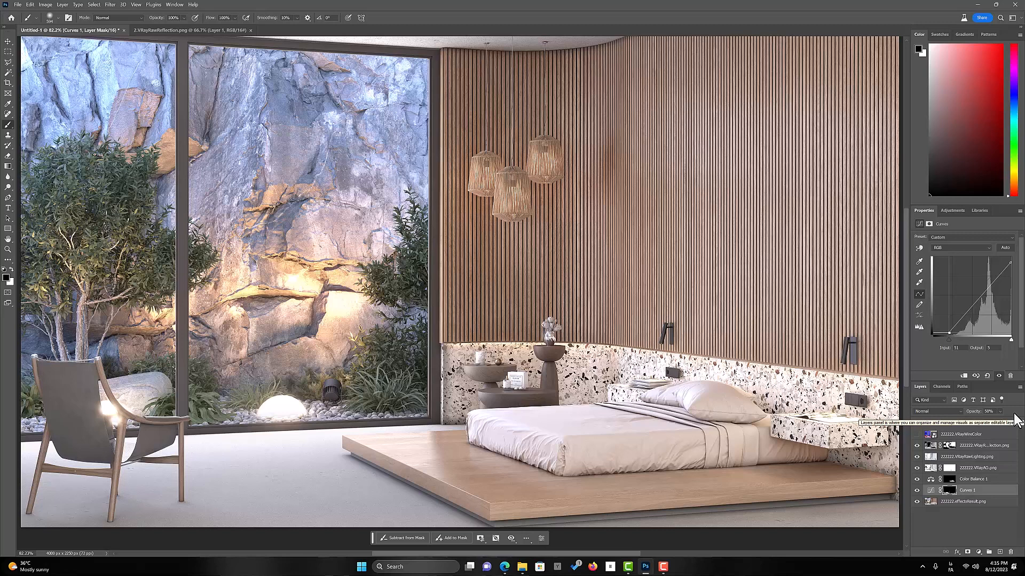
{"action": "left_click", "coordinate": [917, 491]}
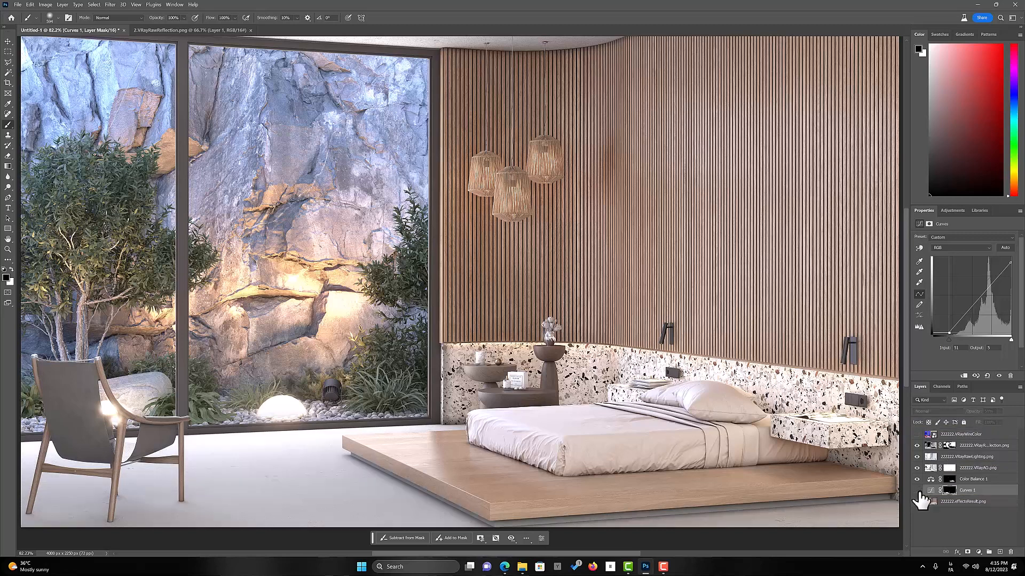
{"action": "left_click", "coordinate": [917, 491]}
{"action": "left_click", "coordinate": [917, 490]}
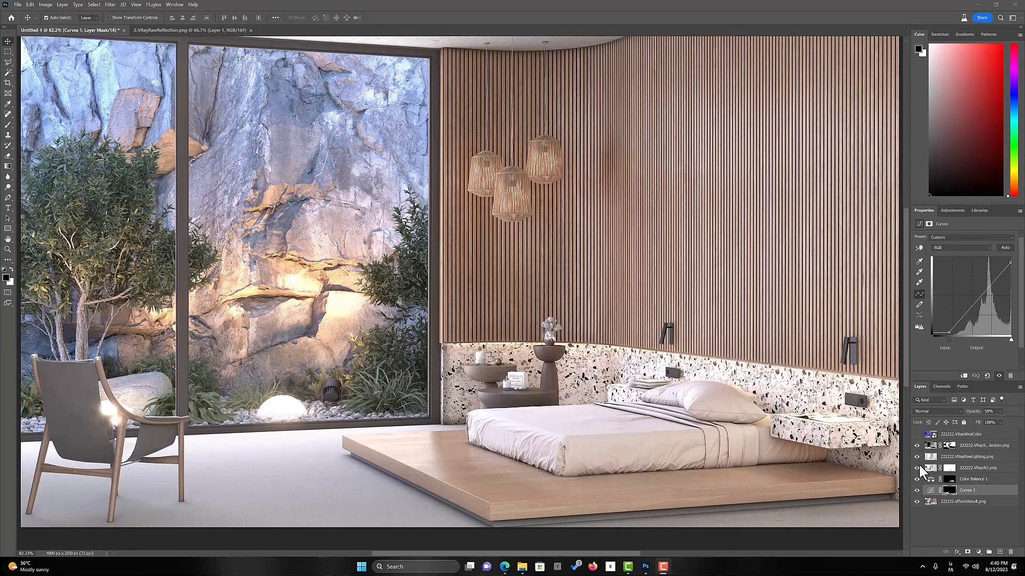
Show the VRayWireColor layer and select the dark blue tree foliage with the Magic Wand, extending the selection to all similar colors
{"action": "left_click", "coordinate": [917, 434]}
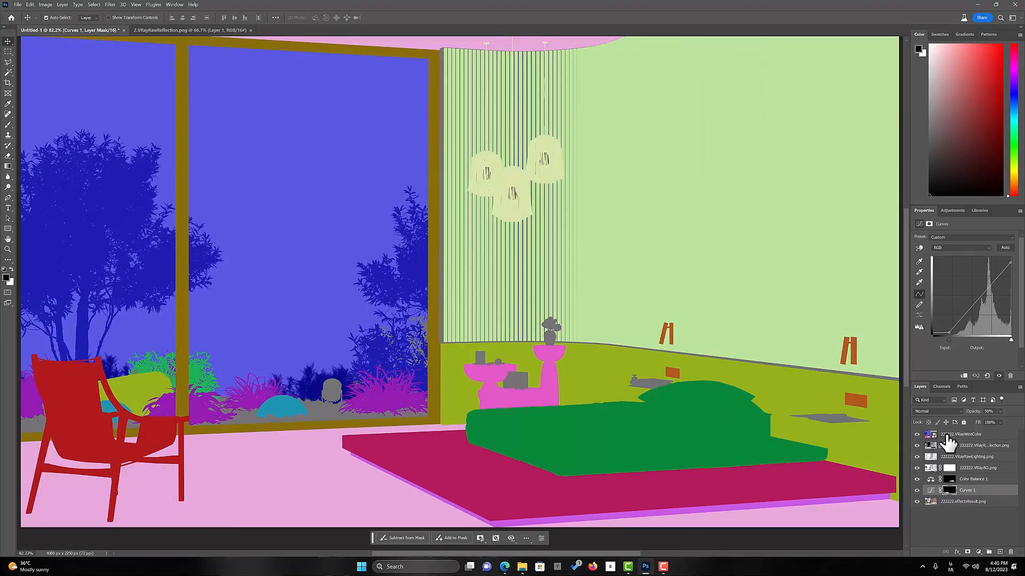
{"action": "left_click", "coordinate": [8, 73]}
{"action": "left_click", "coordinate": [108, 195]}
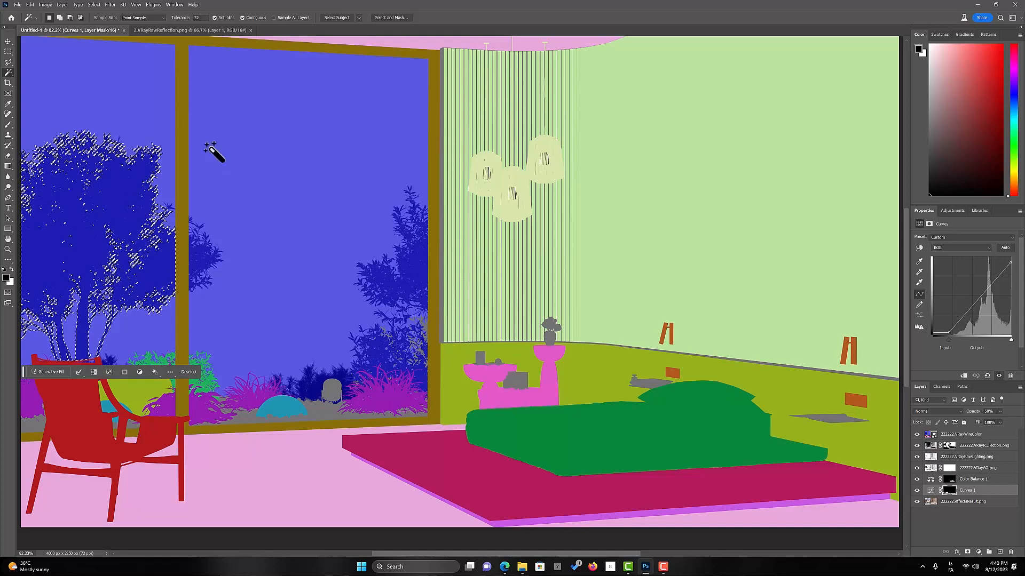
{"action": "left_click", "coordinate": [93, 5]}
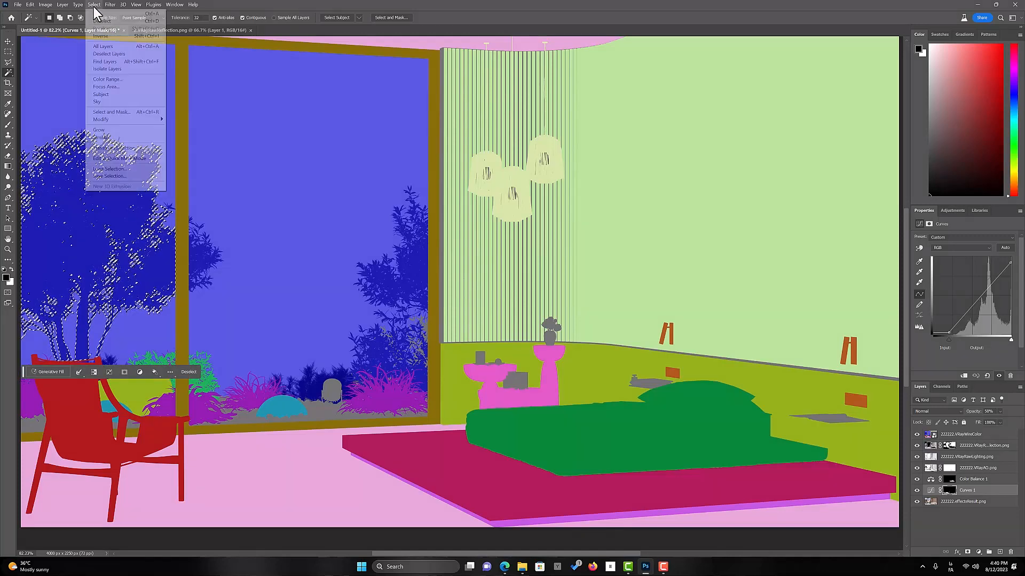
{"action": "left_click", "coordinate": [122, 138]}
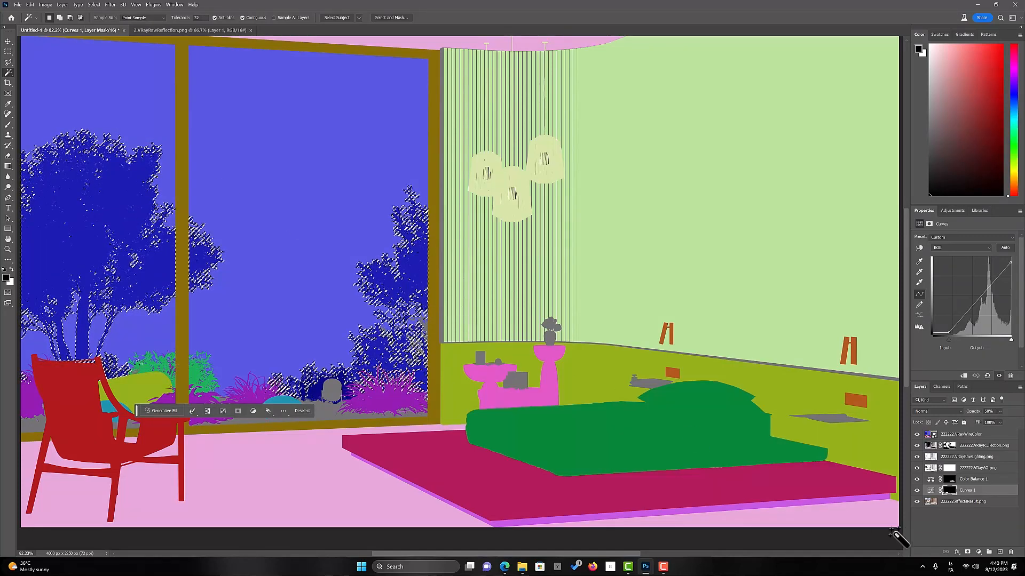
Hide the VRayWireColor layer and add a Color Balance adjustment for the selected trees directly above the 222222.effectsResult.png layer
{"action": "left_click", "coordinate": [917, 434]}
{"action": "left_click", "coordinate": [949, 504]}
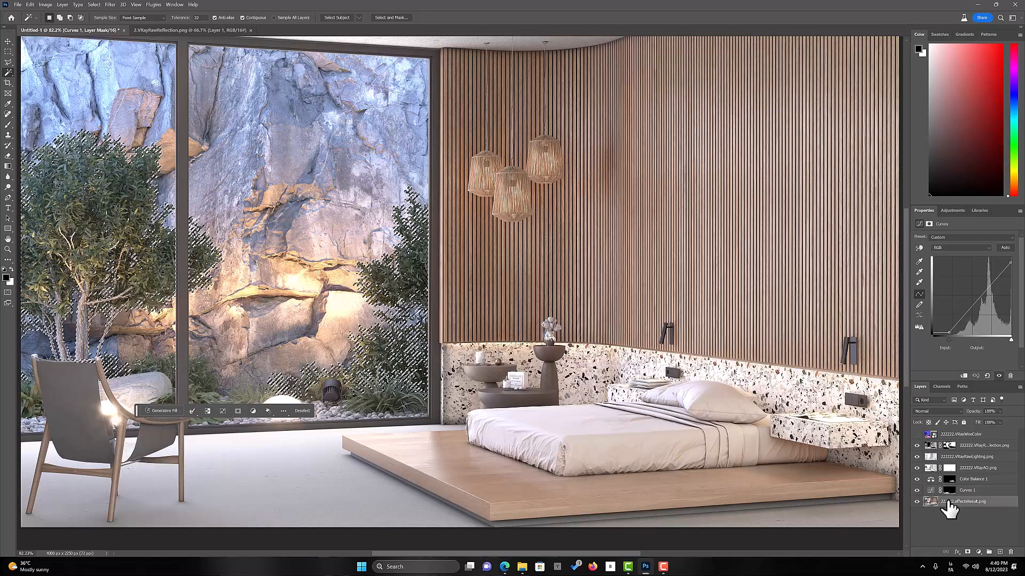
{"action": "left_click", "coordinate": [978, 552]}
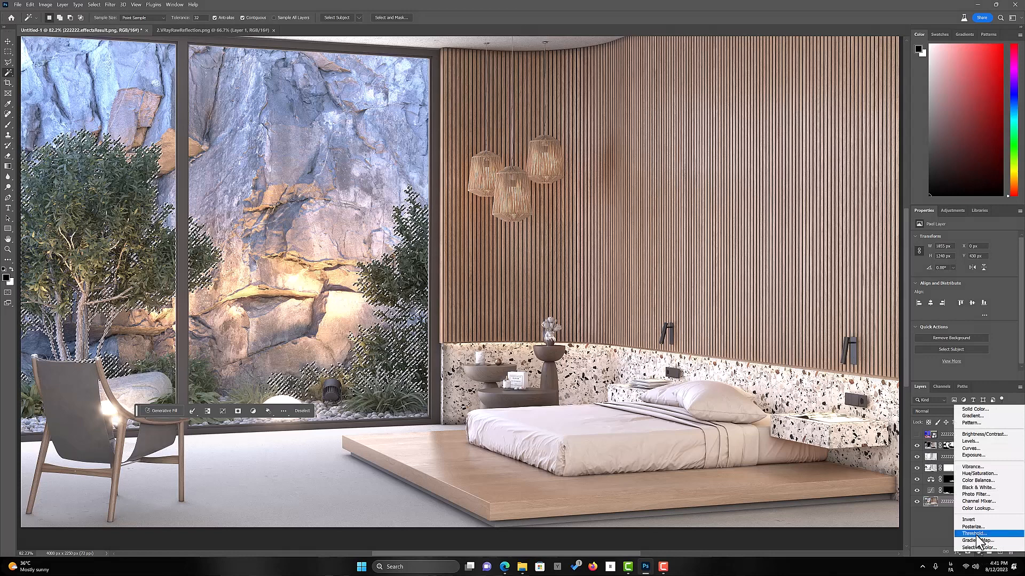
{"action": "left_click", "coordinate": [978, 481]}
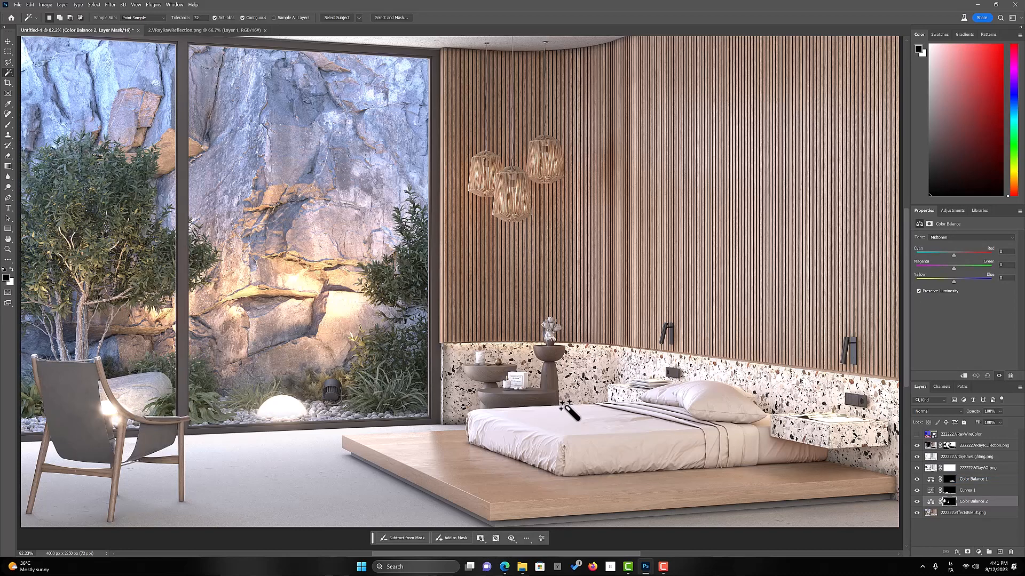
Set the trees' Color Balance midtones to Cyan-Red -16, Magenta-Green -40 and Yellow-Blue -43, checking the image with and without it
{"action": "left_click", "coordinate": [942, 267]}
{"action": "left_click", "coordinate": [917, 502]}
{"action": "left_click", "coordinate": [934, 503]}
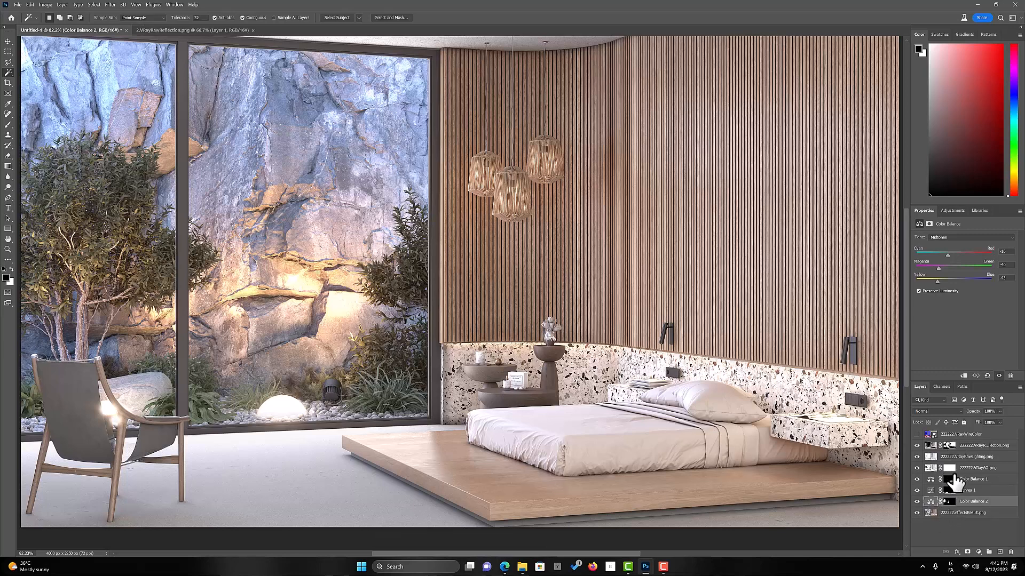
Show the VRayWireColor layer and select the purple grass plants with the Magic Wand, extending the selection to all similar colors
{"action": "left_click", "coordinate": [917, 434]}
{"action": "left_click", "coordinate": [198, 406]}
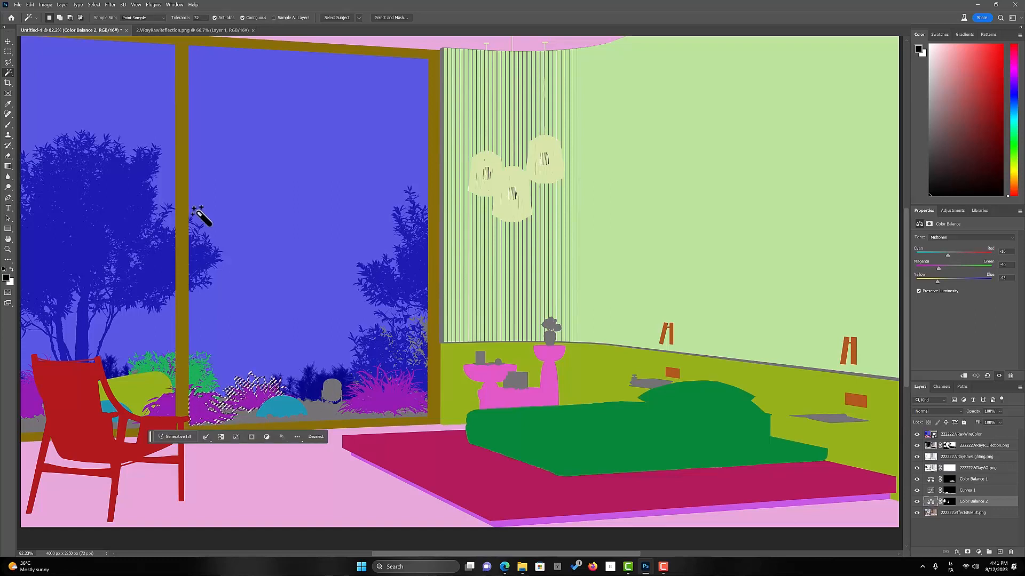
{"action": "left_click", "coordinate": [94, 5]}
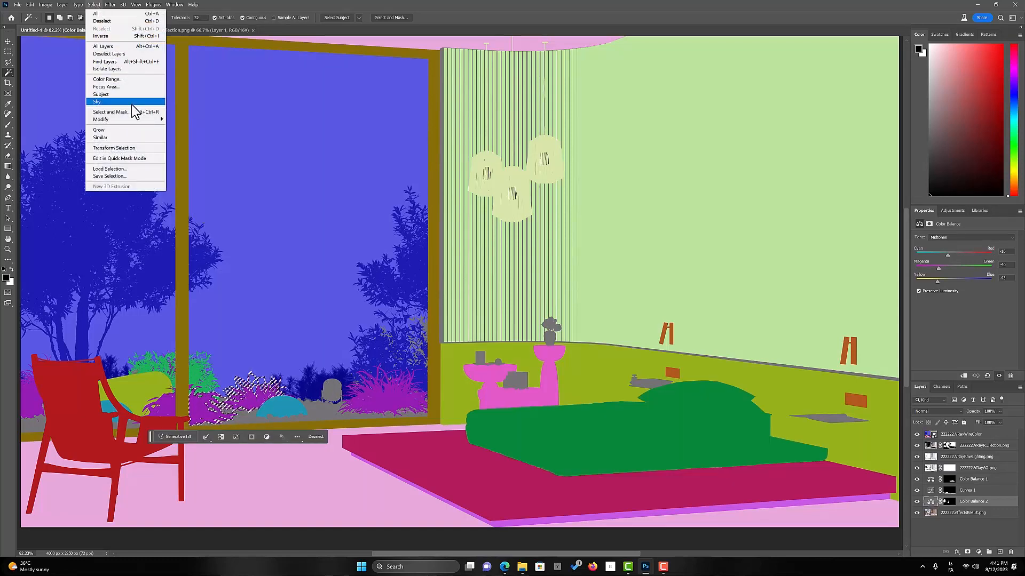
{"action": "left_click", "coordinate": [122, 138]}
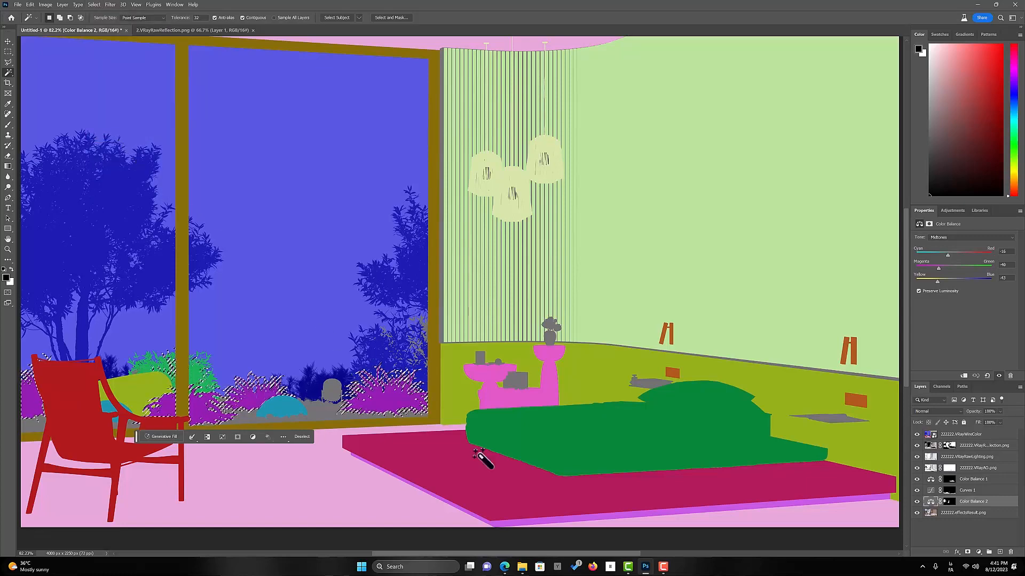
Hide the VRayWireColor layer and add a Color Balance adjustment for the selected grasses directly above the 222222.effectsResult.png layer
{"action": "left_click", "coordinate": [918, 434]}
{"action": "left_click", "coordinate": [953, 513]}
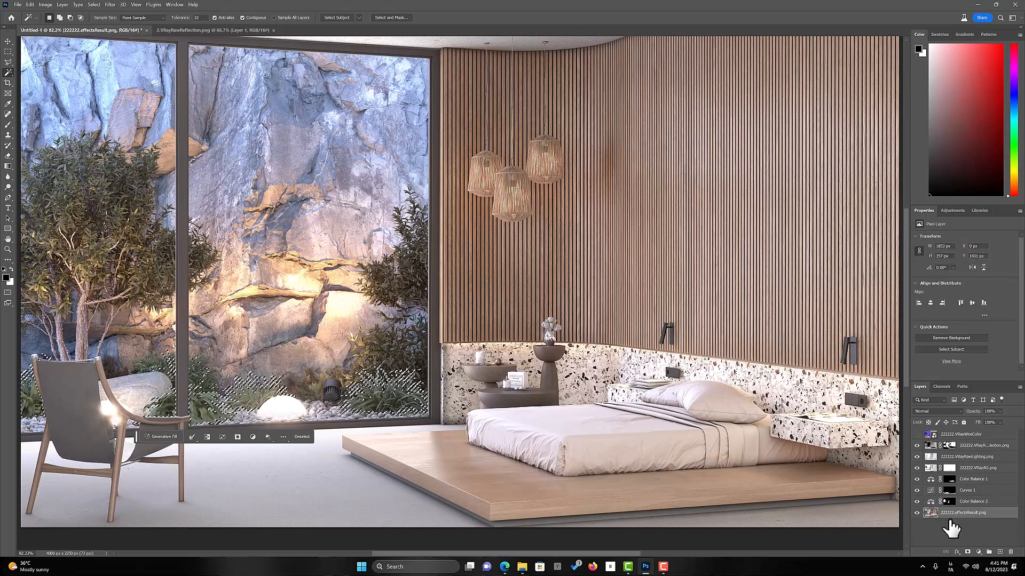
{"action": "left_click", "coordinate": [977, 552]}
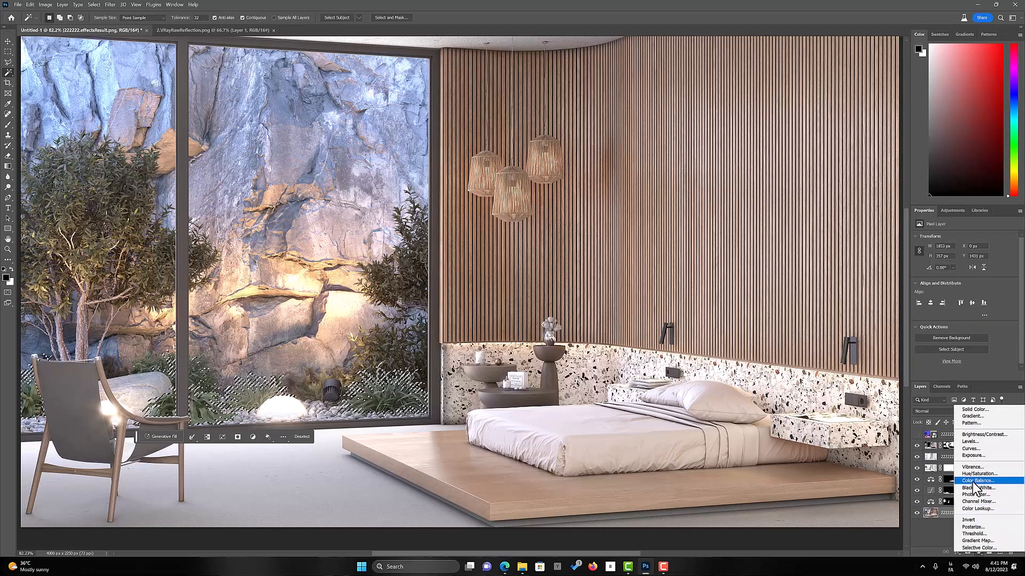
{"action": "left_click", "coordinate": [972, 481]}
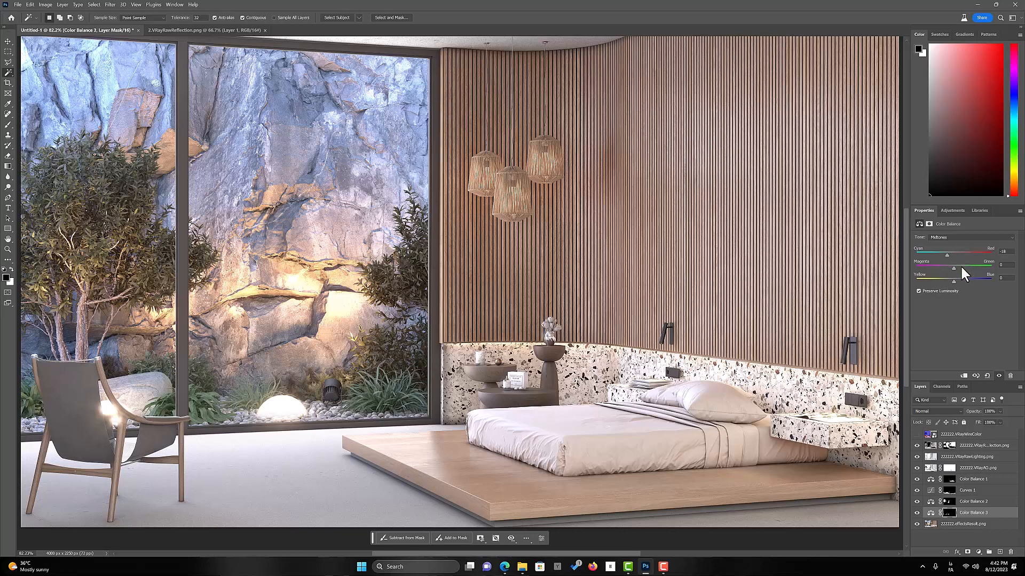
Set the grasses' Color Balance midtones to Cyan-Red +11 and Yellow-Blue -38, and shift Magenta-Green toward magenta
{"action": "left_click", "coordinate": [960, 266]}
{"action": "left_click", "coordinate": [945, 266]}
{"action": "left_click", "coordinate": [955, 267]}
{"action": "left_click", "coordinate": [943, 279]}
Compare the image with and without the Color Balance 3 and Color Balance 2 adjustments
{"action": "left_click", "coordinate": [917, 513]}
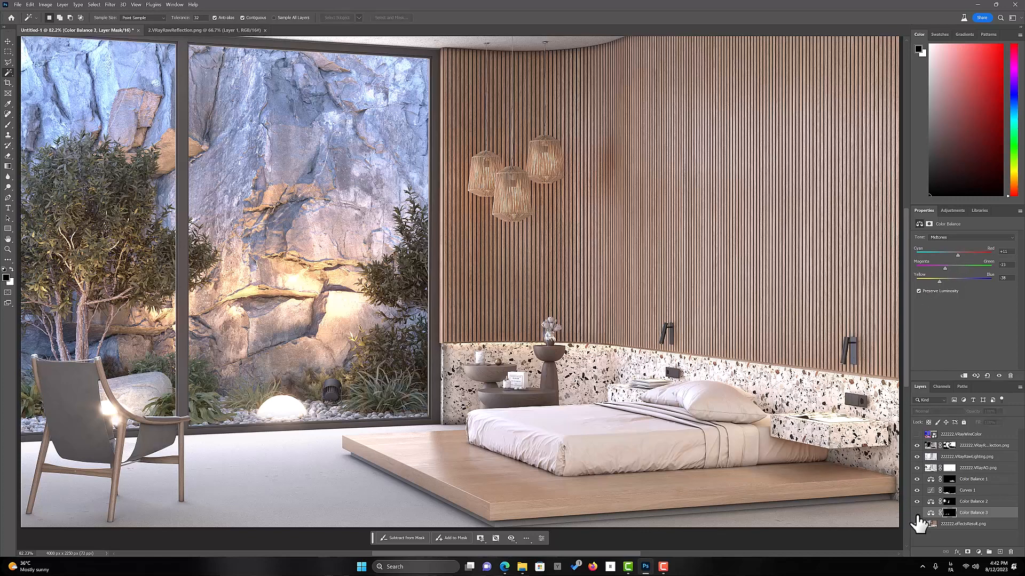
{"action": "left_click", "coordinate": [917, 513]}
{"action": "left_click", "coordinate": [916, 514]}
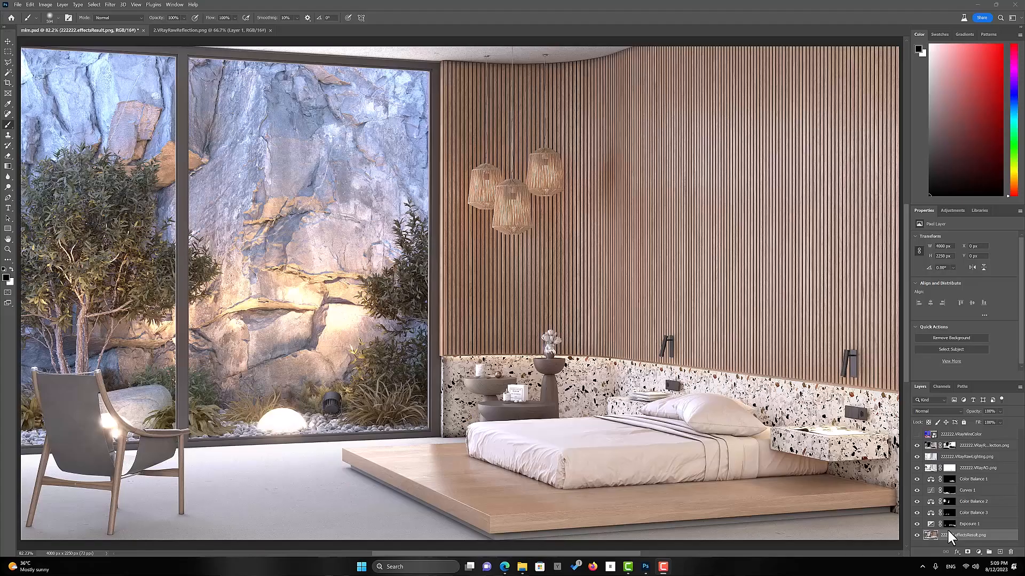
Add a Curves adjustment above the 222222.effectsResult.png layer, move its white point slightly inward and set its black point to input 12, output 0
{"action": "left_click", "coordinate": [935, 535]}
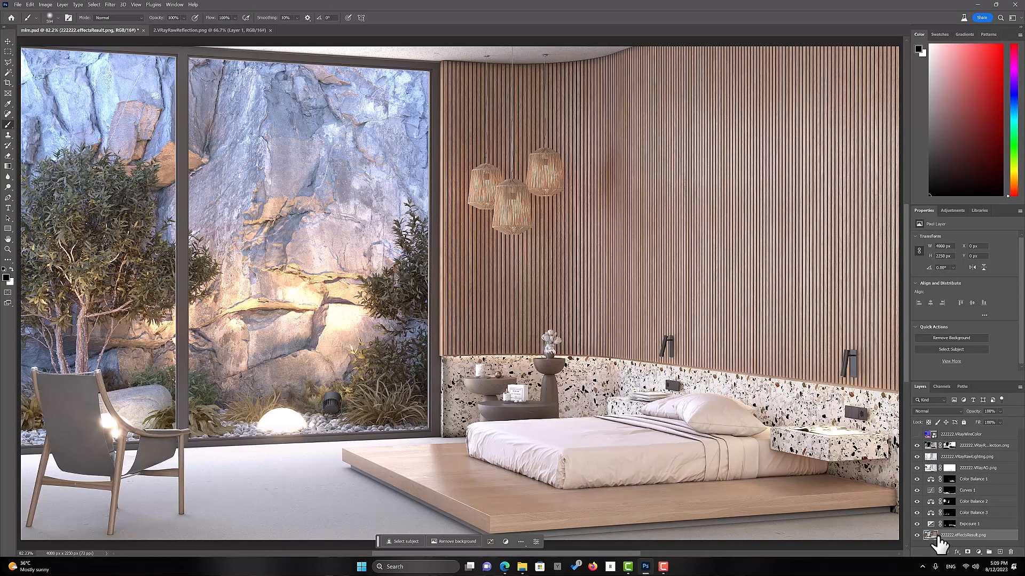
{"action": "left_click", "coordinate": [979, 551]}
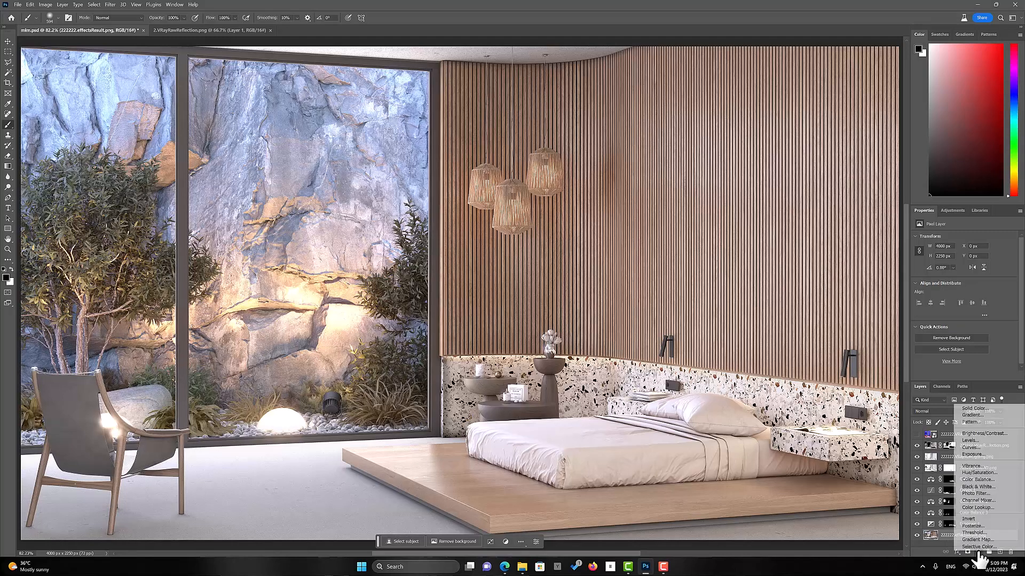
{"action": "left_click", "coordinate": [979, 450]}
{"action": "left_click_drag", "start_coordinate": [1010, 257], "coordinate": [1007, 258]}
{"action": "left_click_drag", "start_coordinate": [933, 335], "coordinate": [938, 335]}
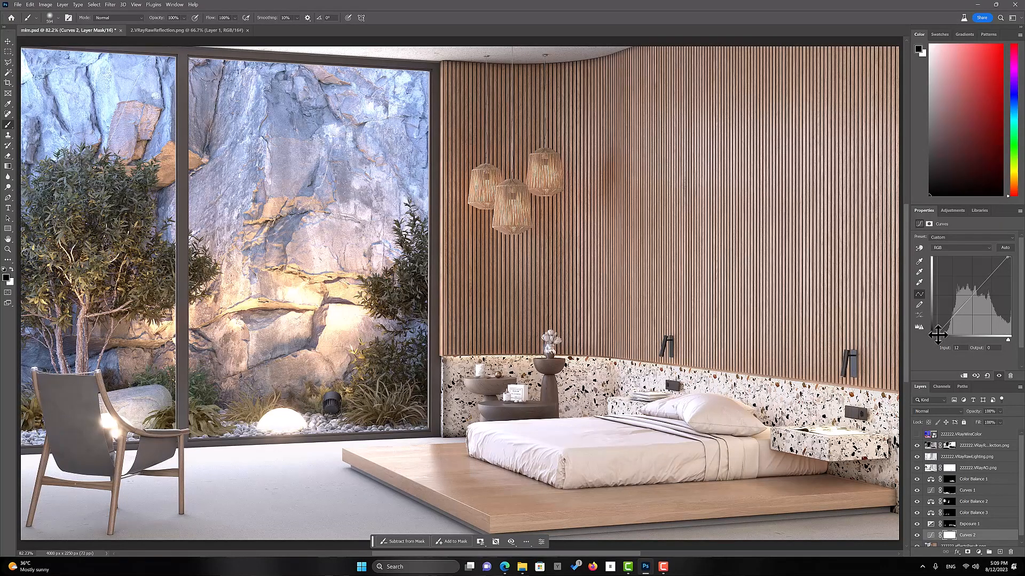
Compare the image with and without the Curves 2 adjustment
{"action": "left_click", "coordinate": [917, 535]}
{"action": "left_click", "coordinate": [917, 535]}
{"action": "left_click", "coordinate": [918, 536]}
{"action": "left_click", "coordinate": [918, 536]}
{"action": "left_click", "coordinate": [979, 552]}
{"action": "left_click", "coordinate": [918, 531]}
{"action": "scroll", "coordinate": [937, 538], "scroll_direction": "down", "scroll_amount": 1}
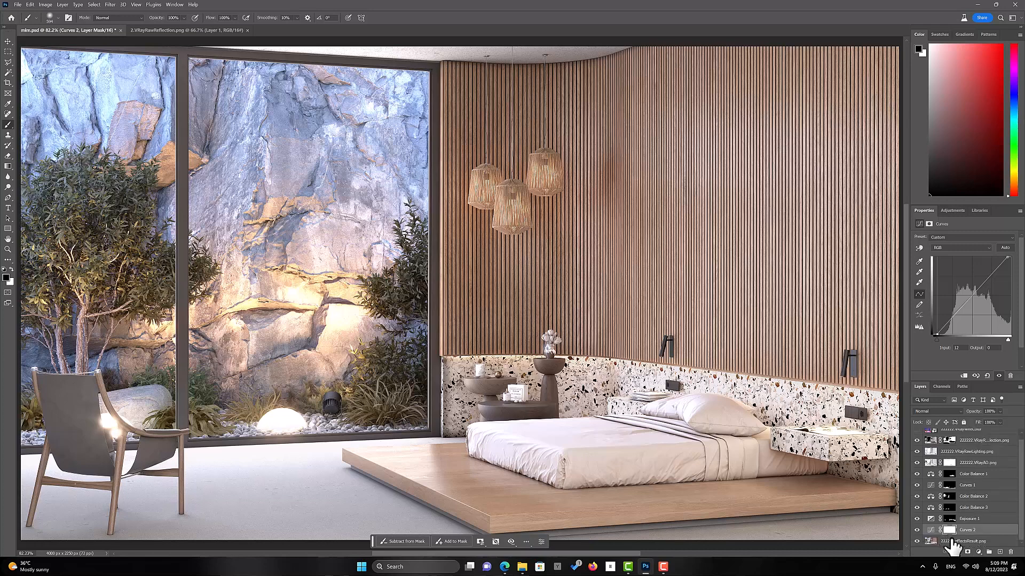
Add a Vibrance adjustment above the 222222.effectsResult.png layer with vibrance lowered to about -10, and compare the image with and without it
{"action": "left_click", "coordinate": [953, 540]}
{"action": "left_click", "coordinate": [978, 553]}
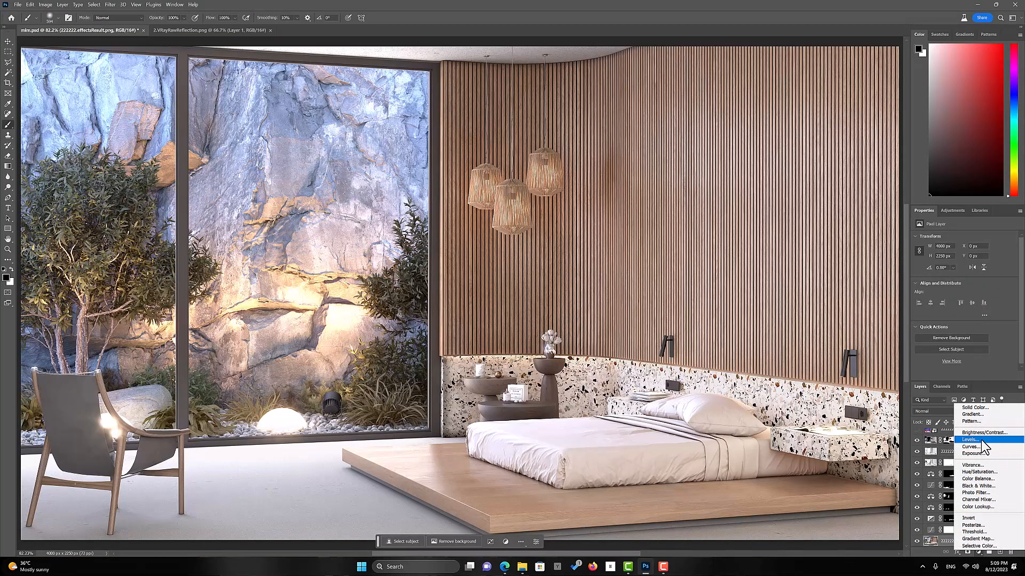
{"action": "left_click", "coordinate": [973, 465]}
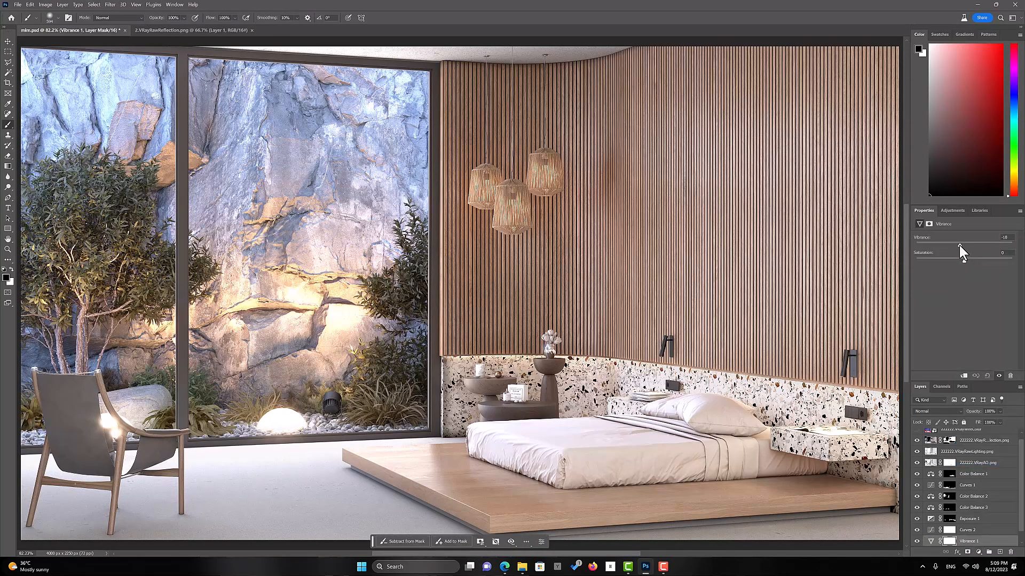
{"action": "left_click", "coordinate": [917, 541]}
{"action": "left_click", "coordinate": [918, 542]}
{"action": "left_click", "coordinate": [918, 542]}
{"action": "left_click", "coordinate": [918, 541]}
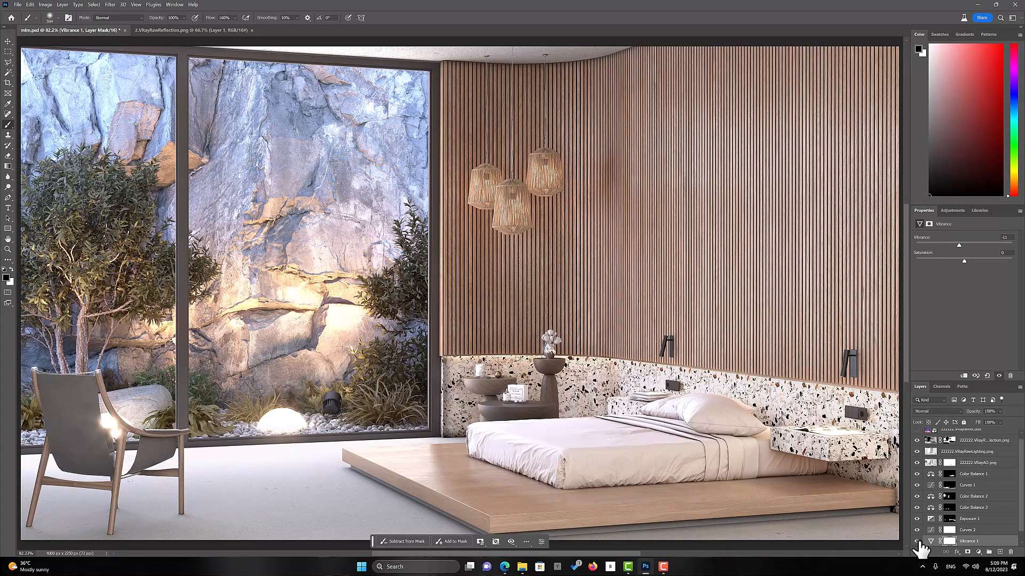
Add a Brightness/Contrast adjustment directly above the 222222.effectsResult.png layer
{"action": "scroll", "coordinate": [970, 543], "scroll_direction": "down", "scroll_amount": 1}
{"action": "left_click", "coordinate": [972, 542]}
{"action": "left_click", "coordinate": [978, 553]}
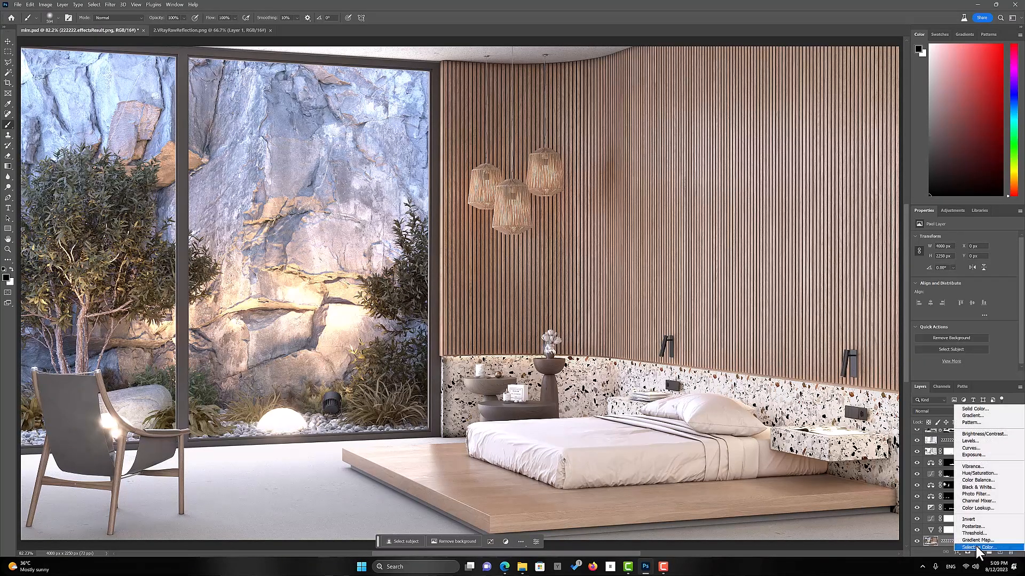
{"action": "left_click", "coordinate": [981, 434]}
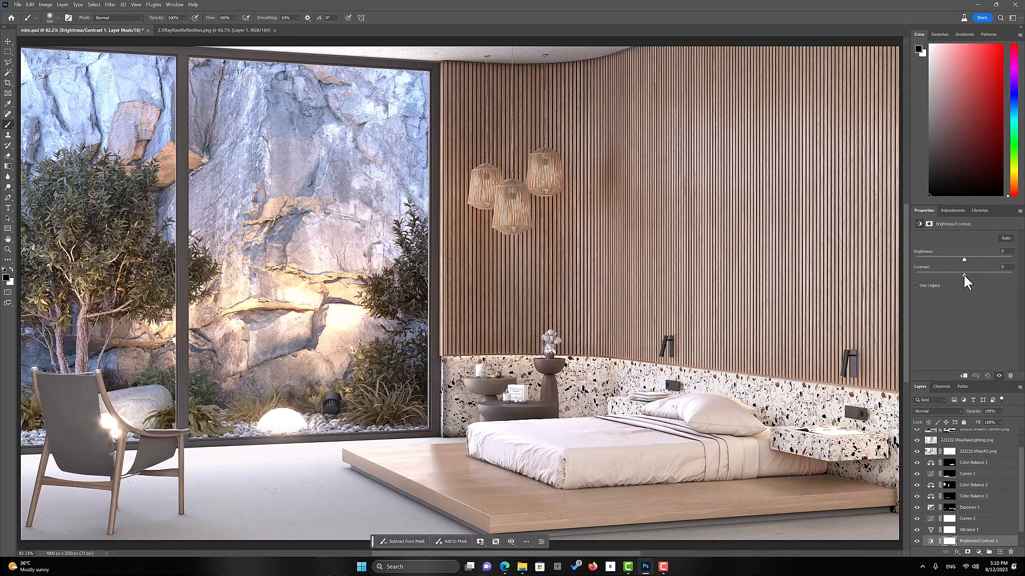